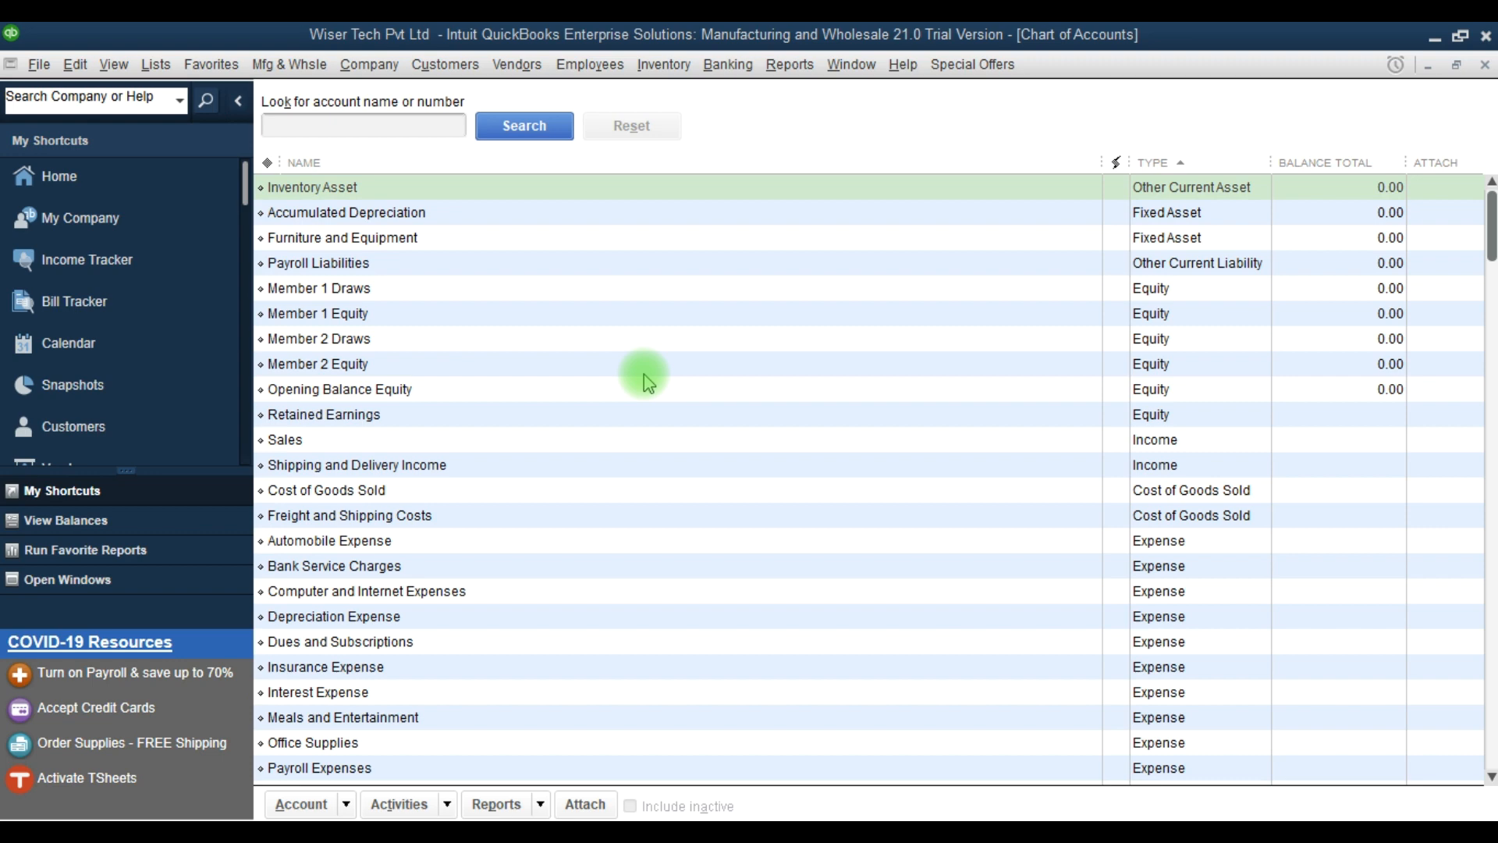
- Sort the chart of accounts by account name
key("F9")
left_click(155, 67)
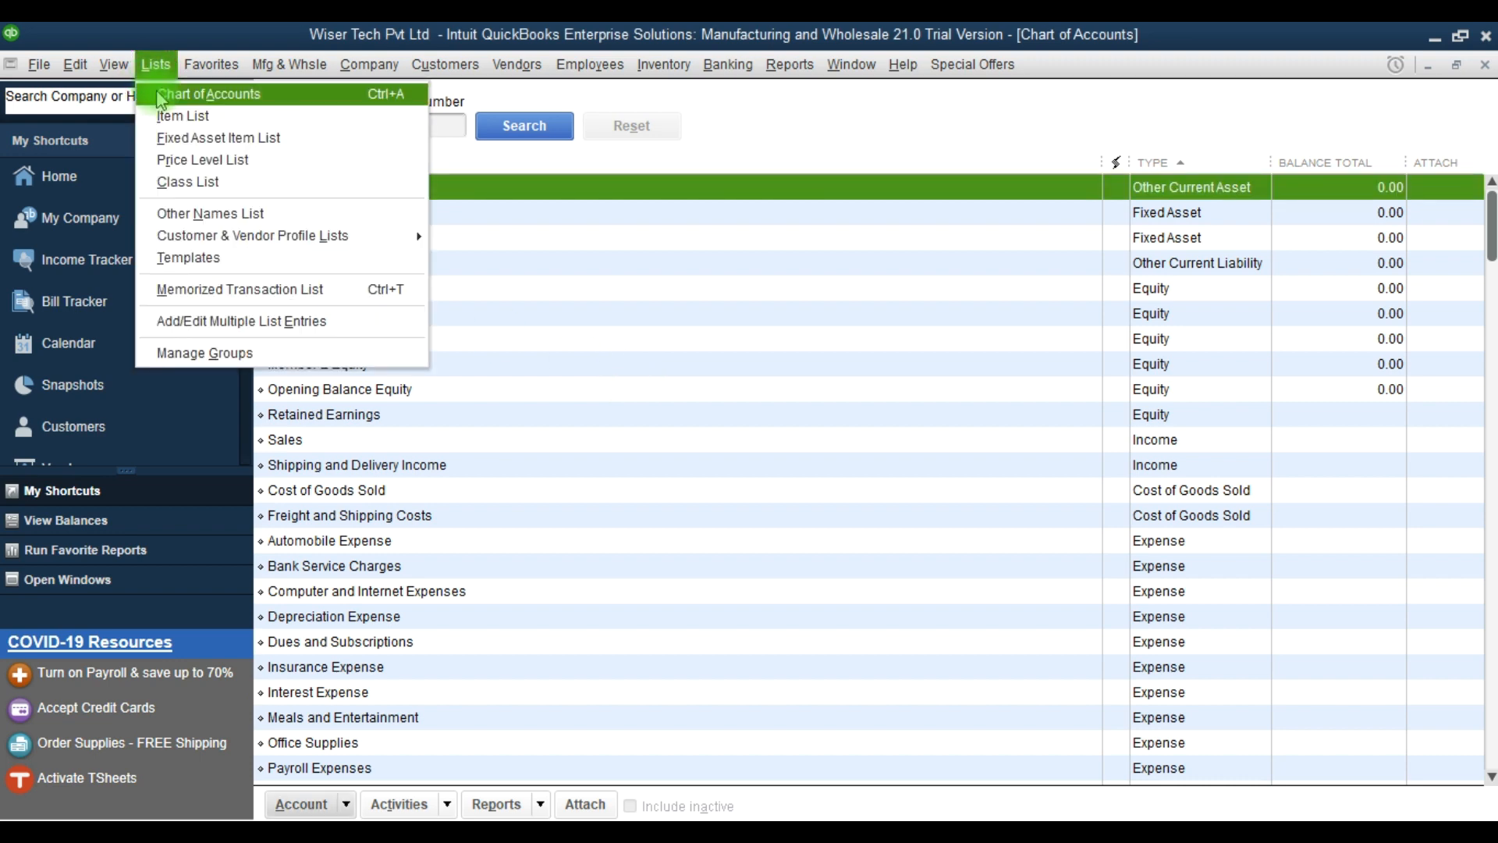
left_click(821, 168)
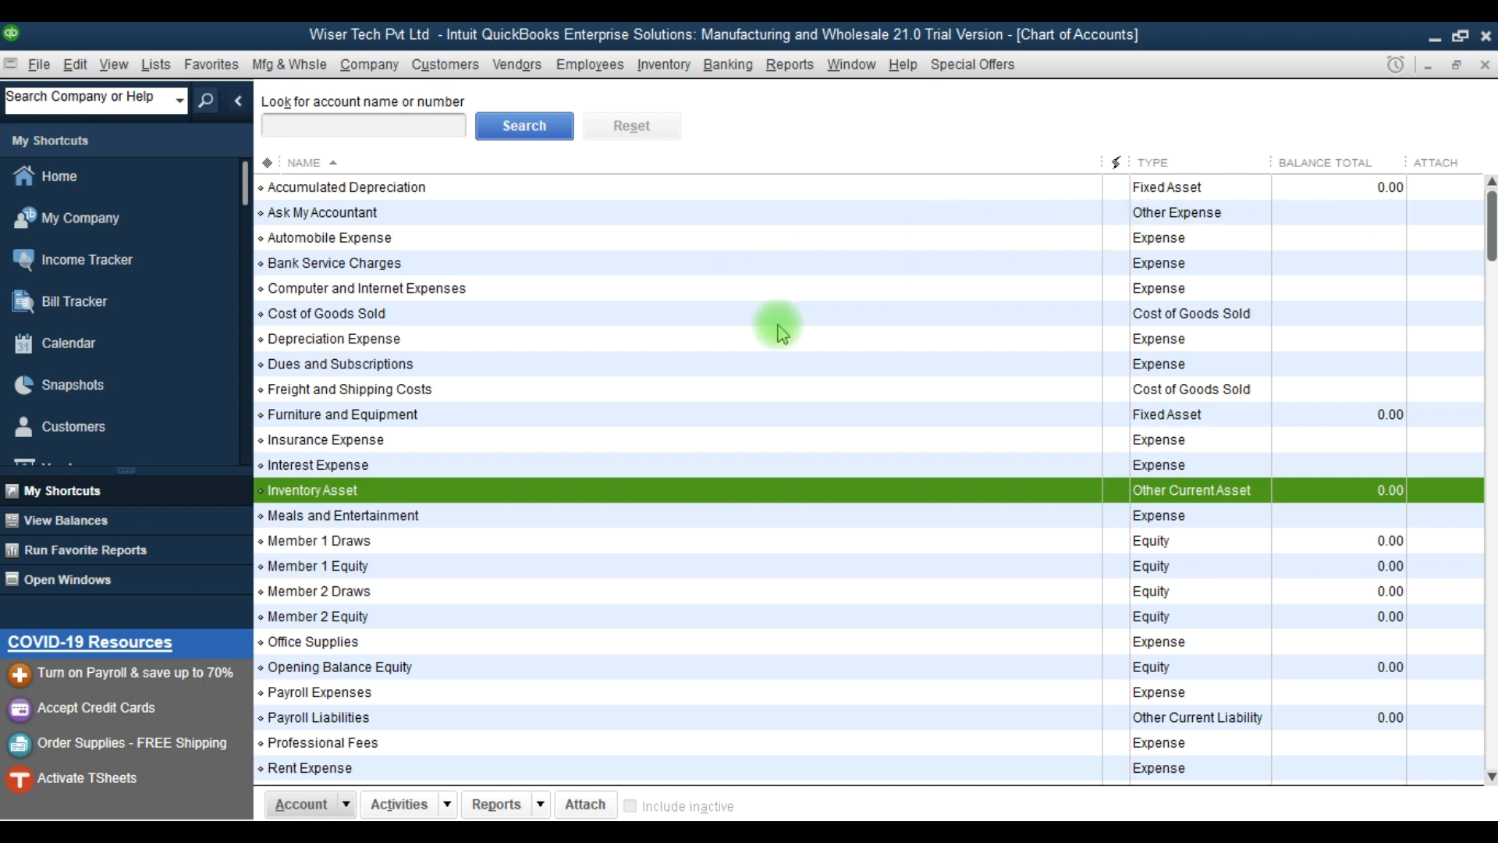
- Customize the chart of accounts columns by taking Online and Attach out of the chosen columns
left_click(345, 805)
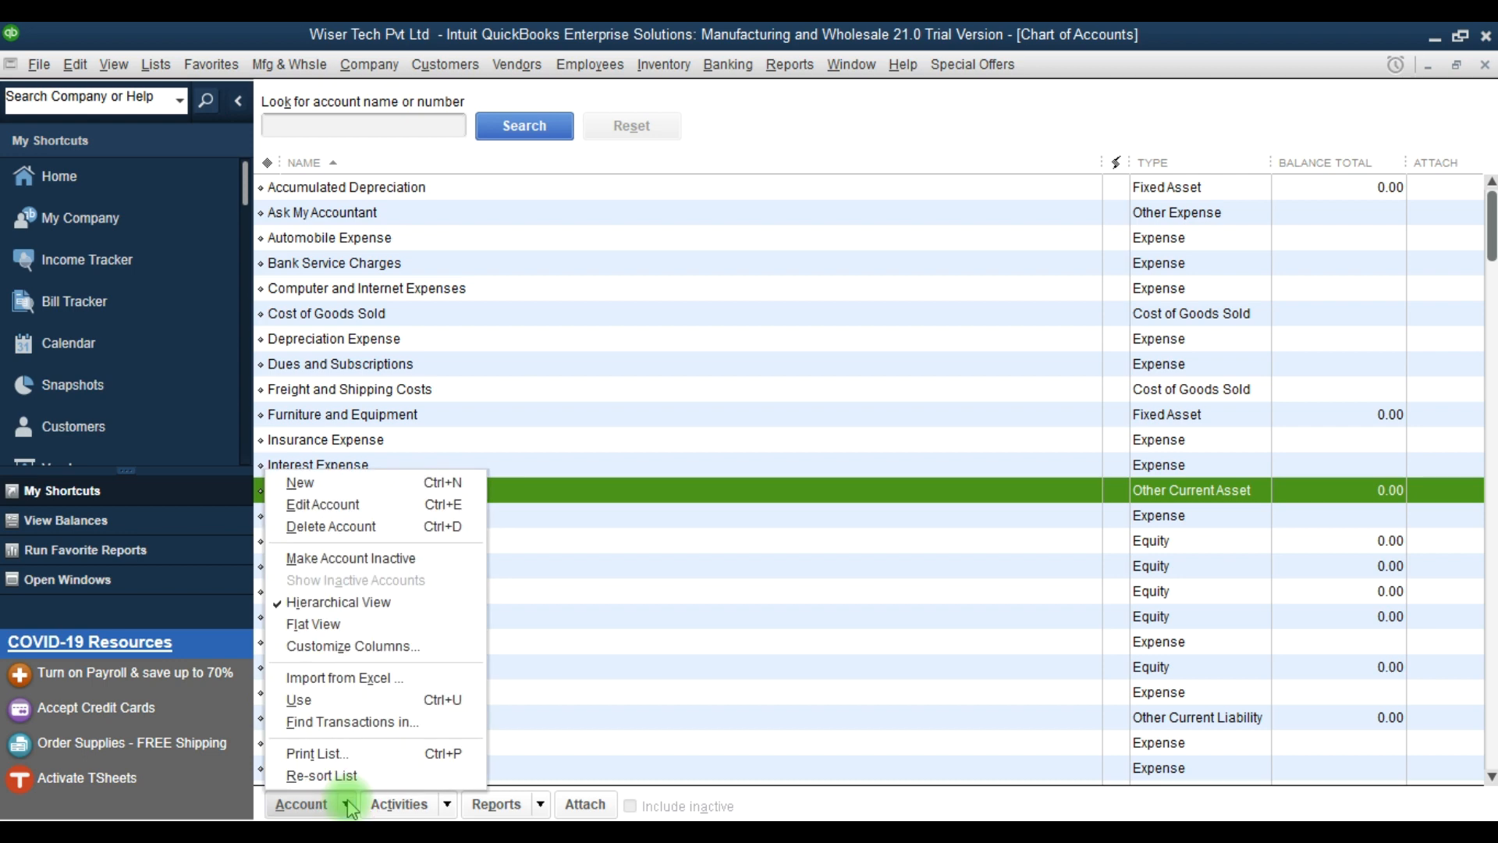
left_click(384, 648)
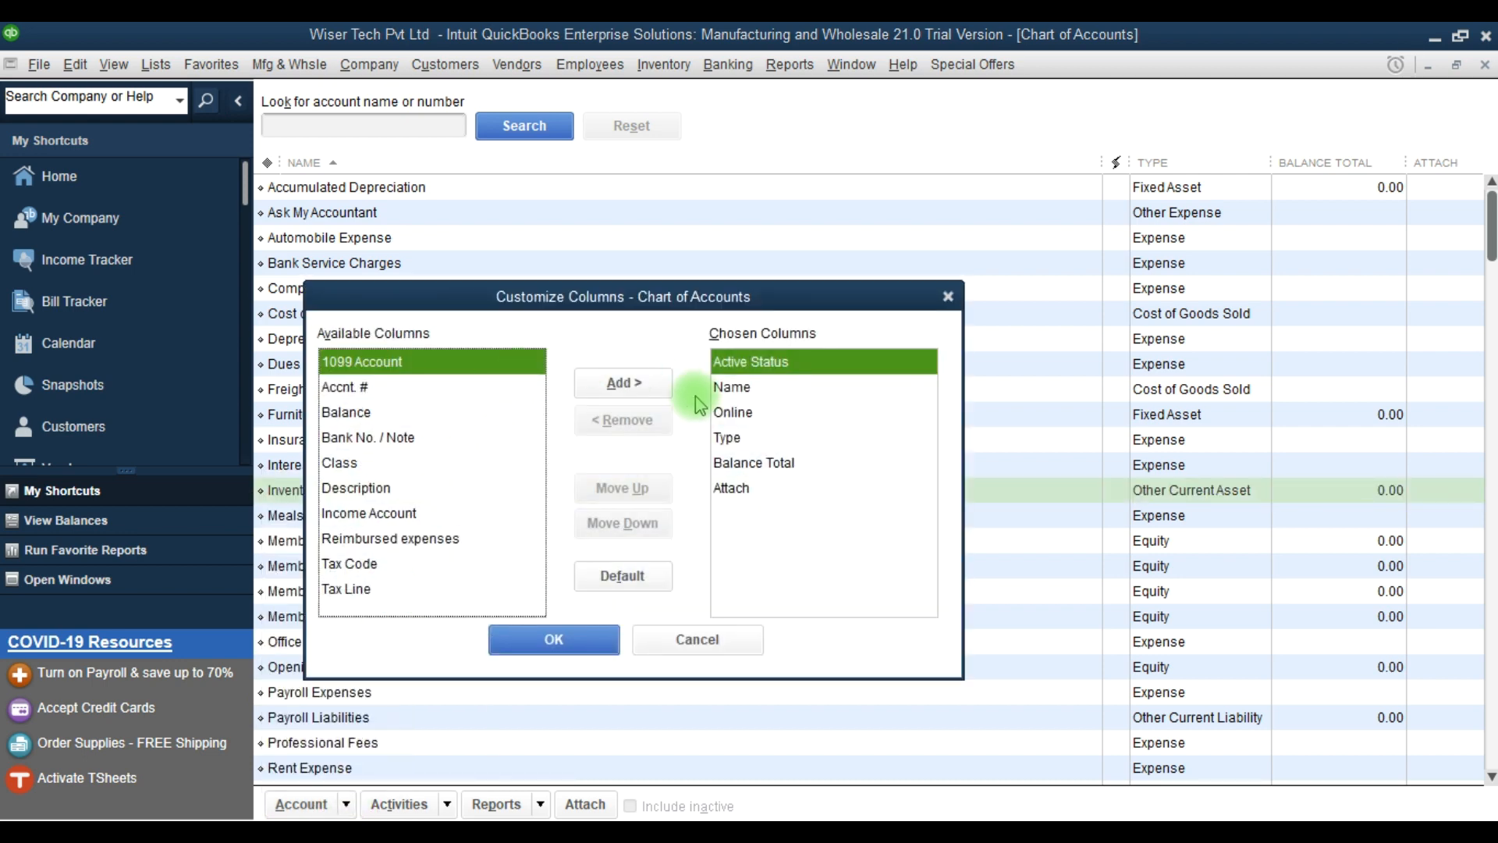
left_click(731, 412)
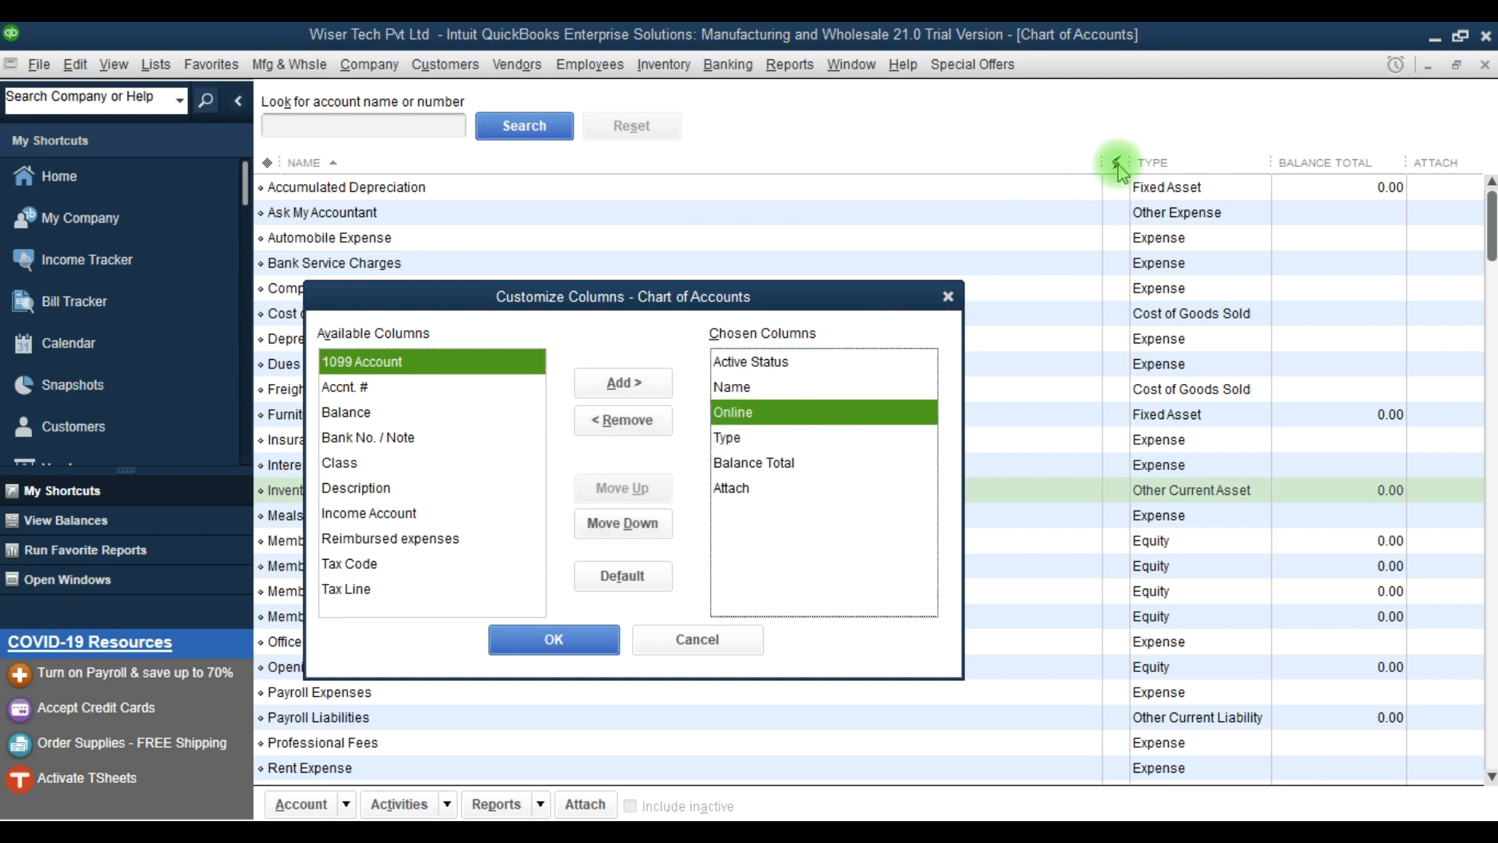
left_click(645, 430)
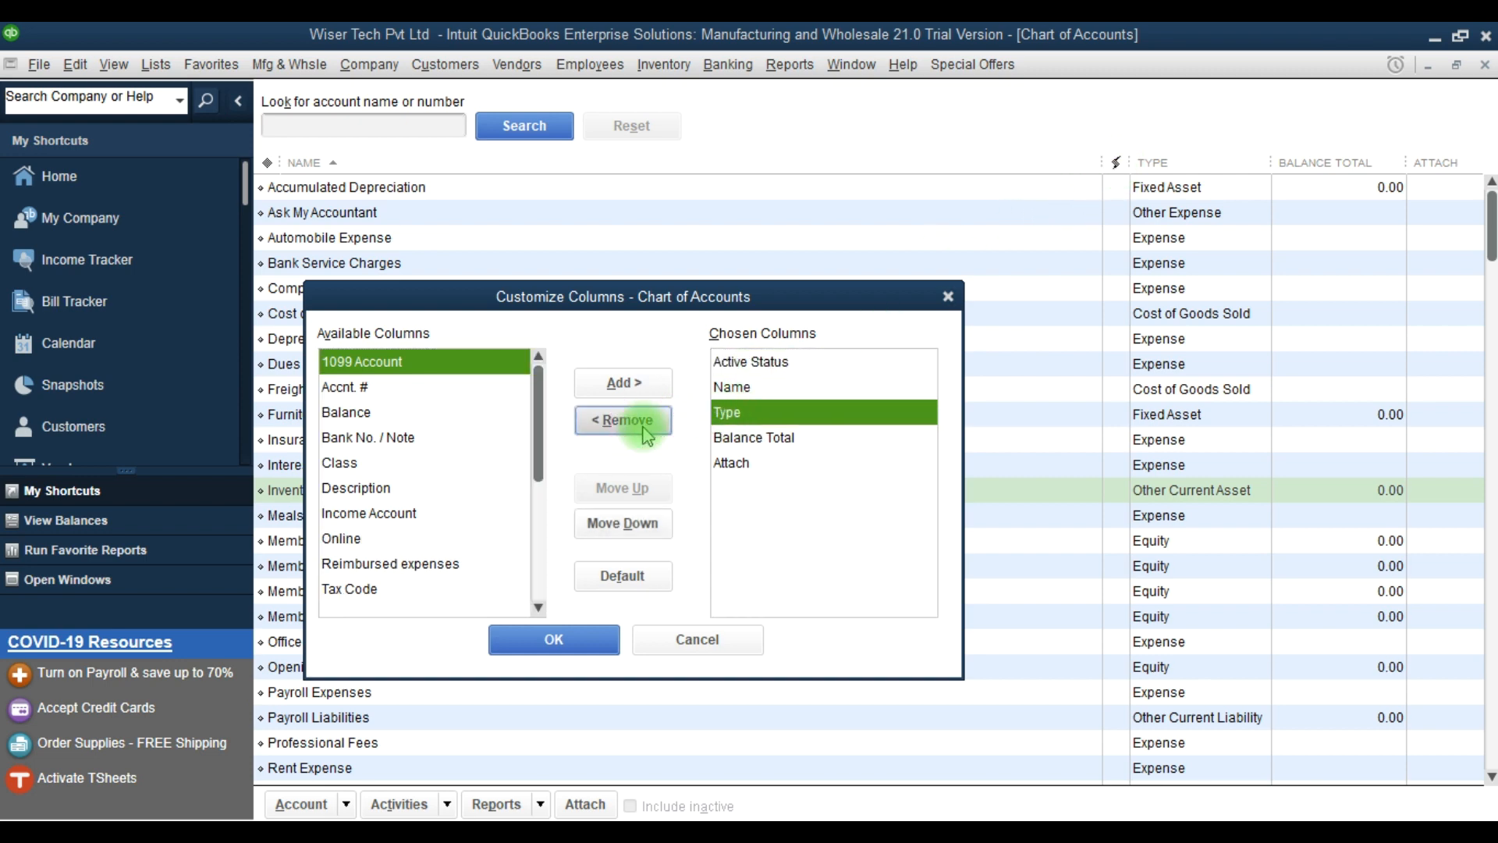
left_click(743, 463)
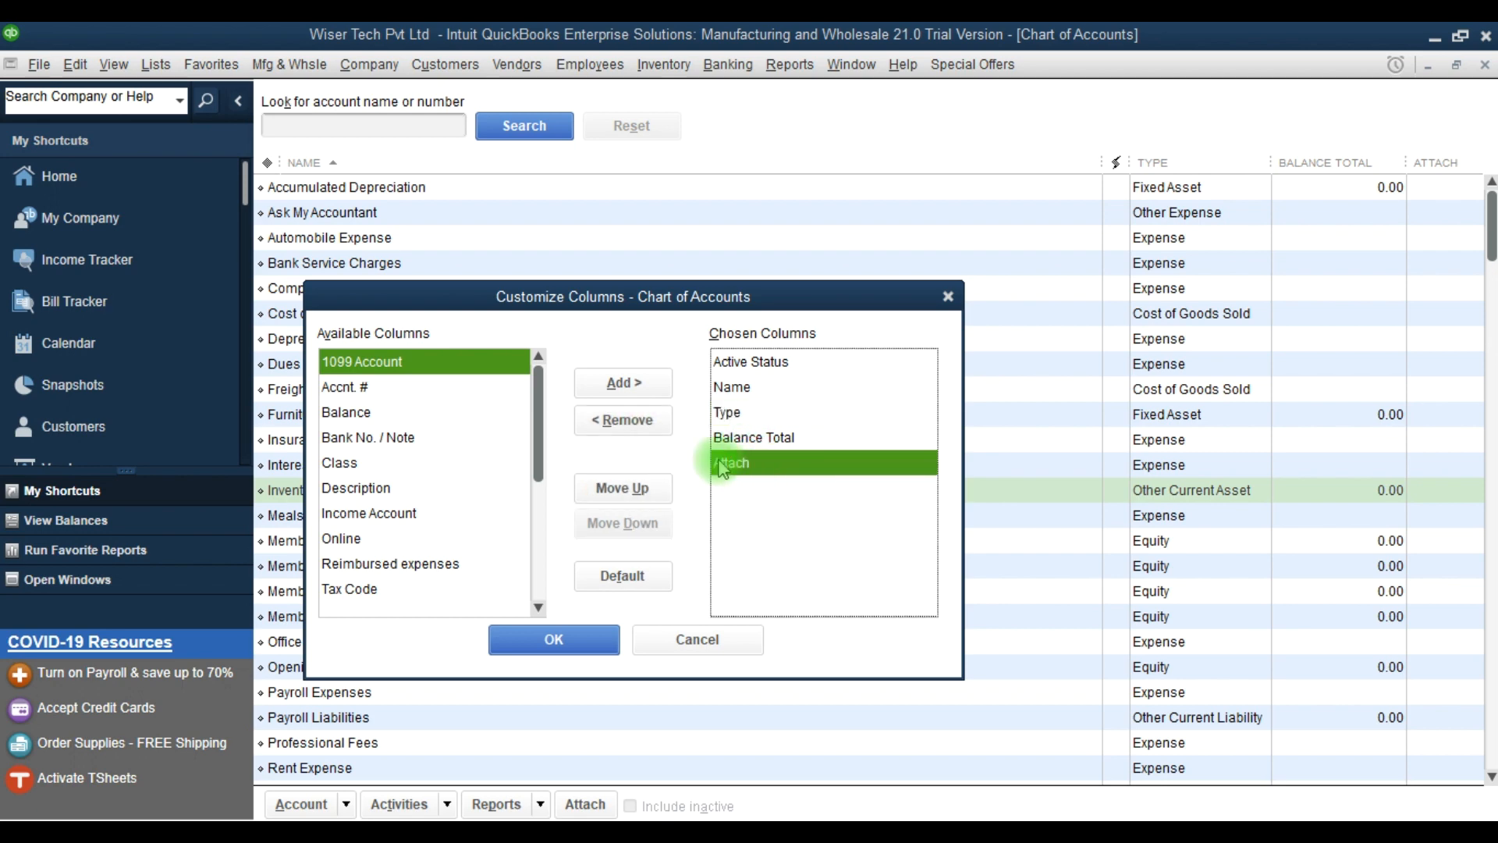
left_click(645, 433)
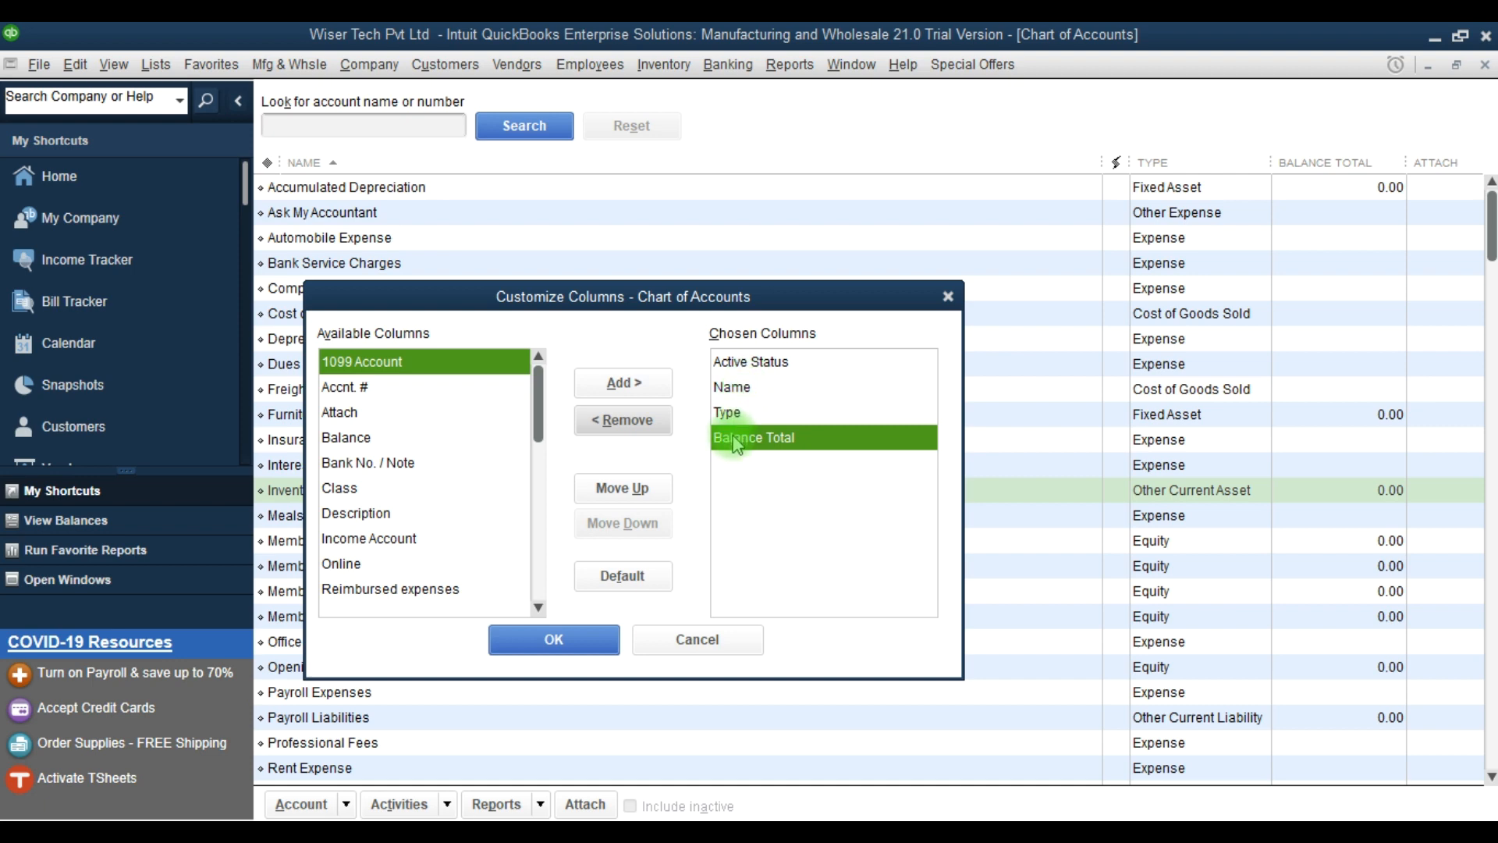
- Add the Description column, apply the column changes and review the account descriptions
left_click(358, 446)
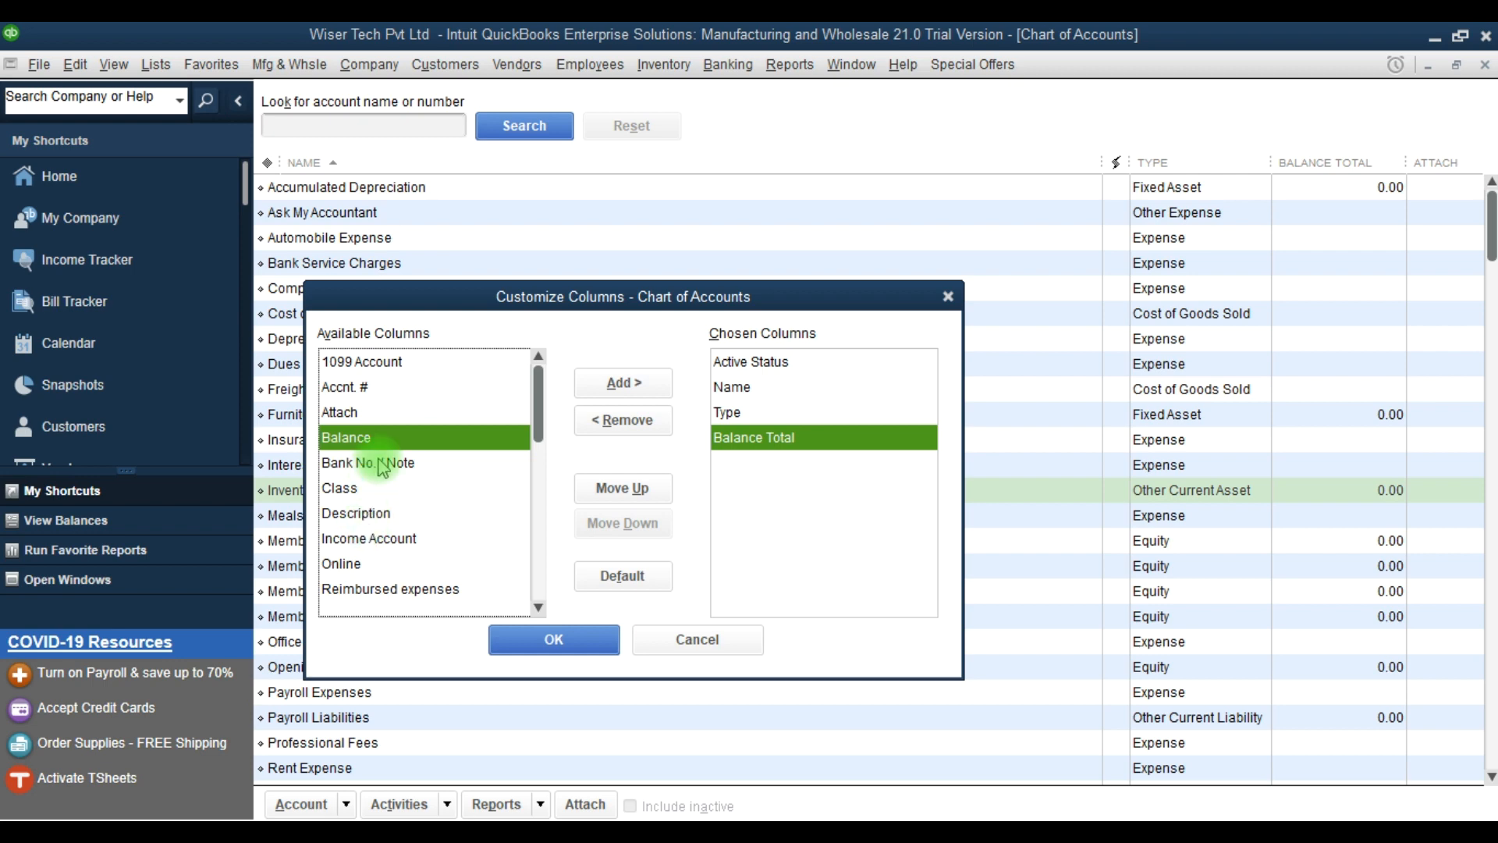
left_click(376, 517)
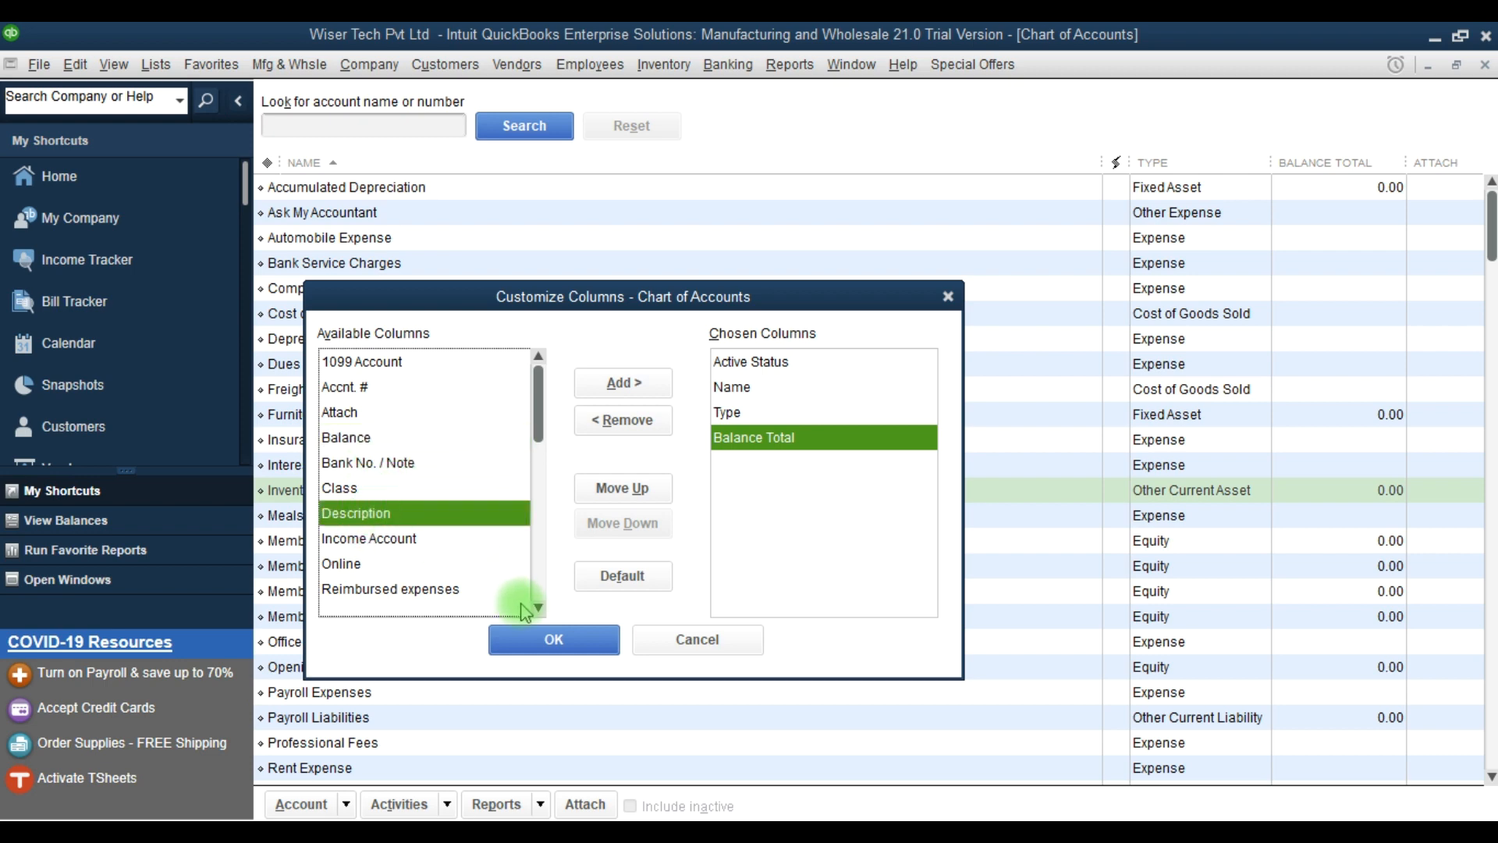
left_click(622, 384)
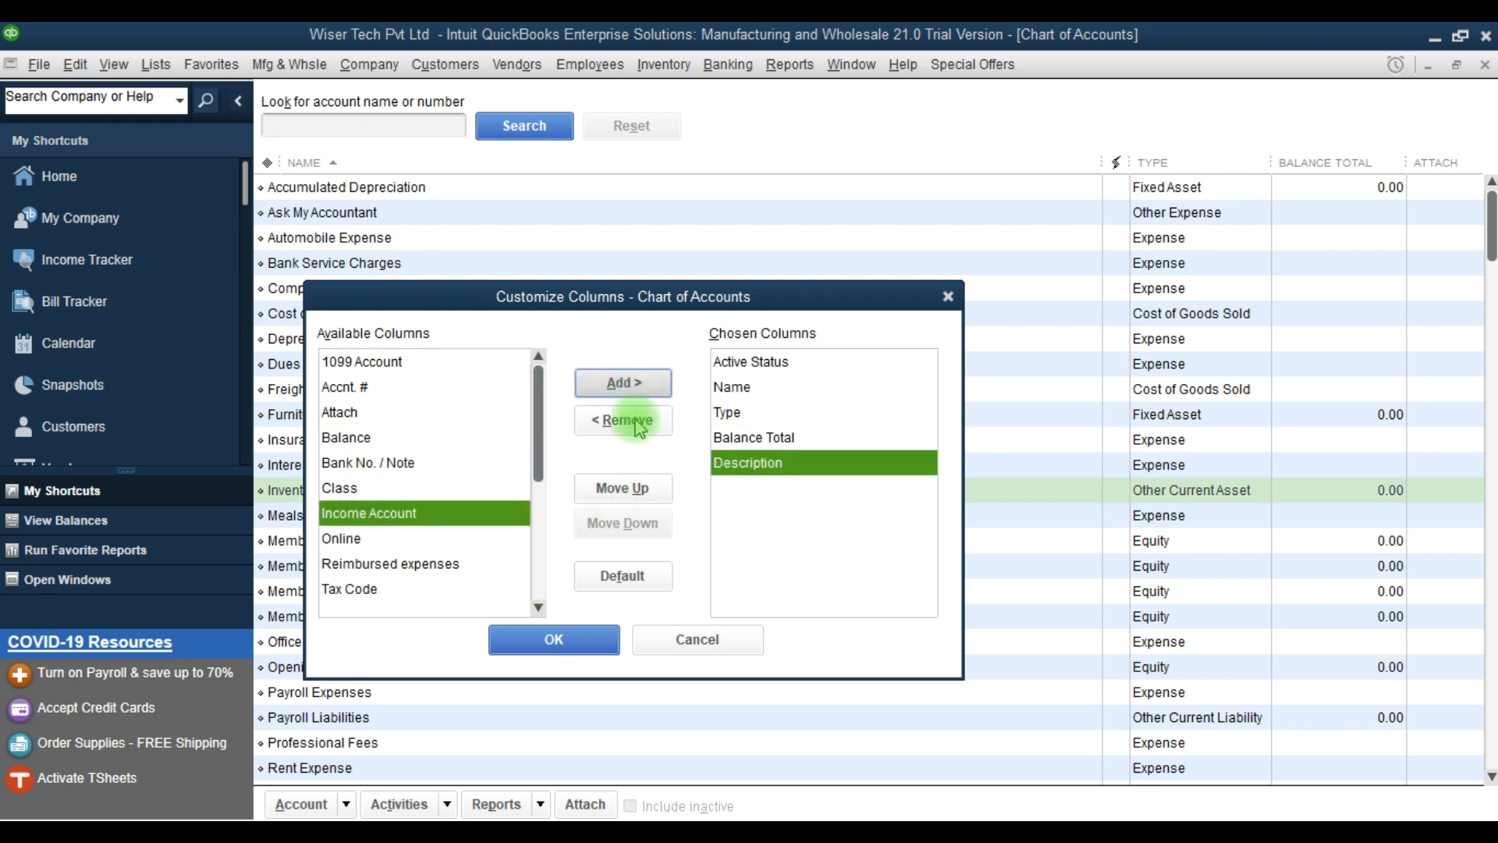
left_click(572, 639)
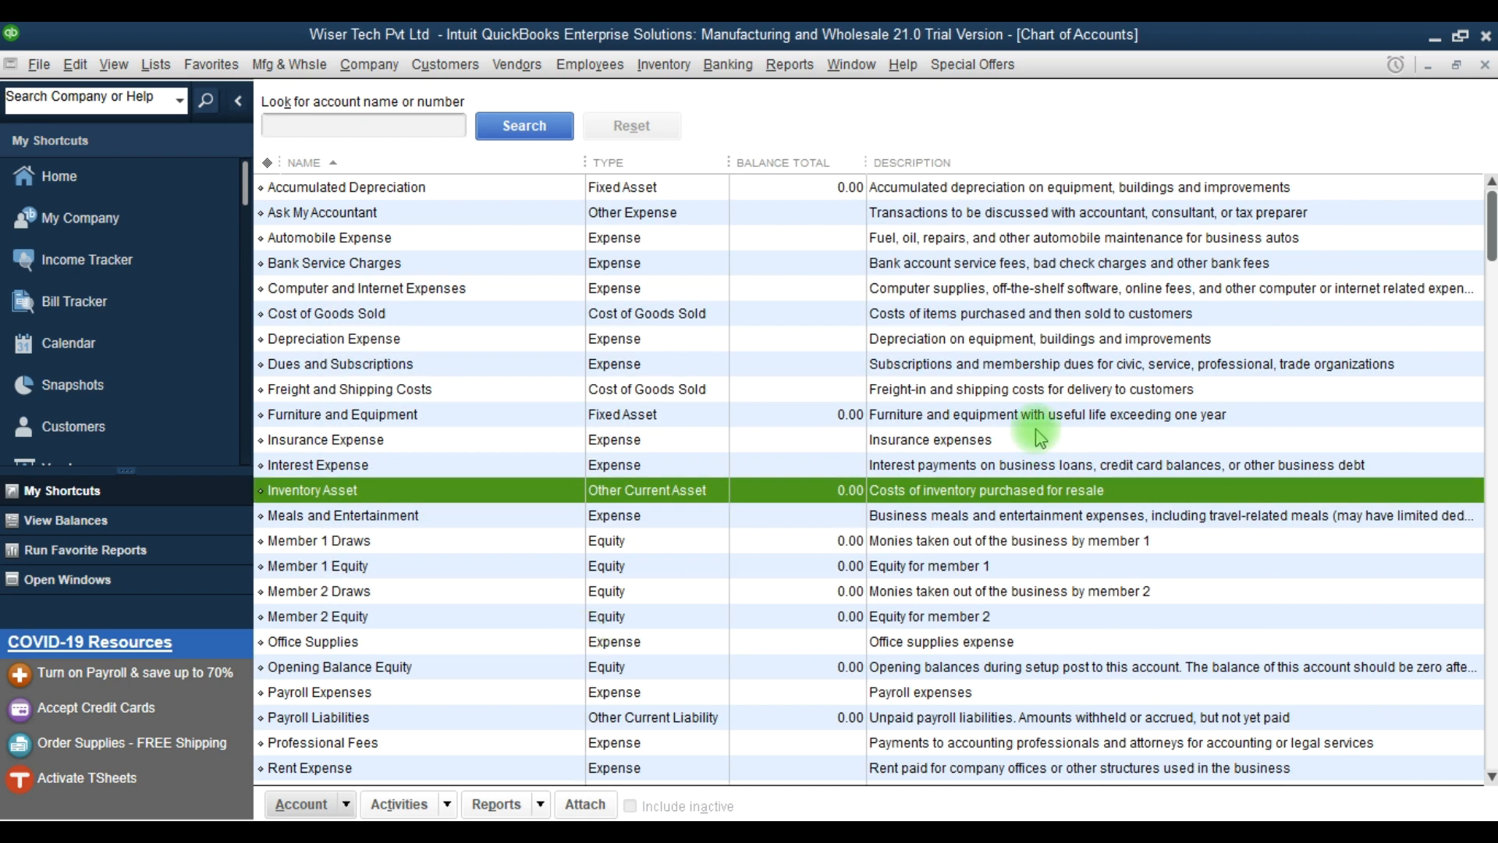
left_click(988, 263)
left_click(990, 316)
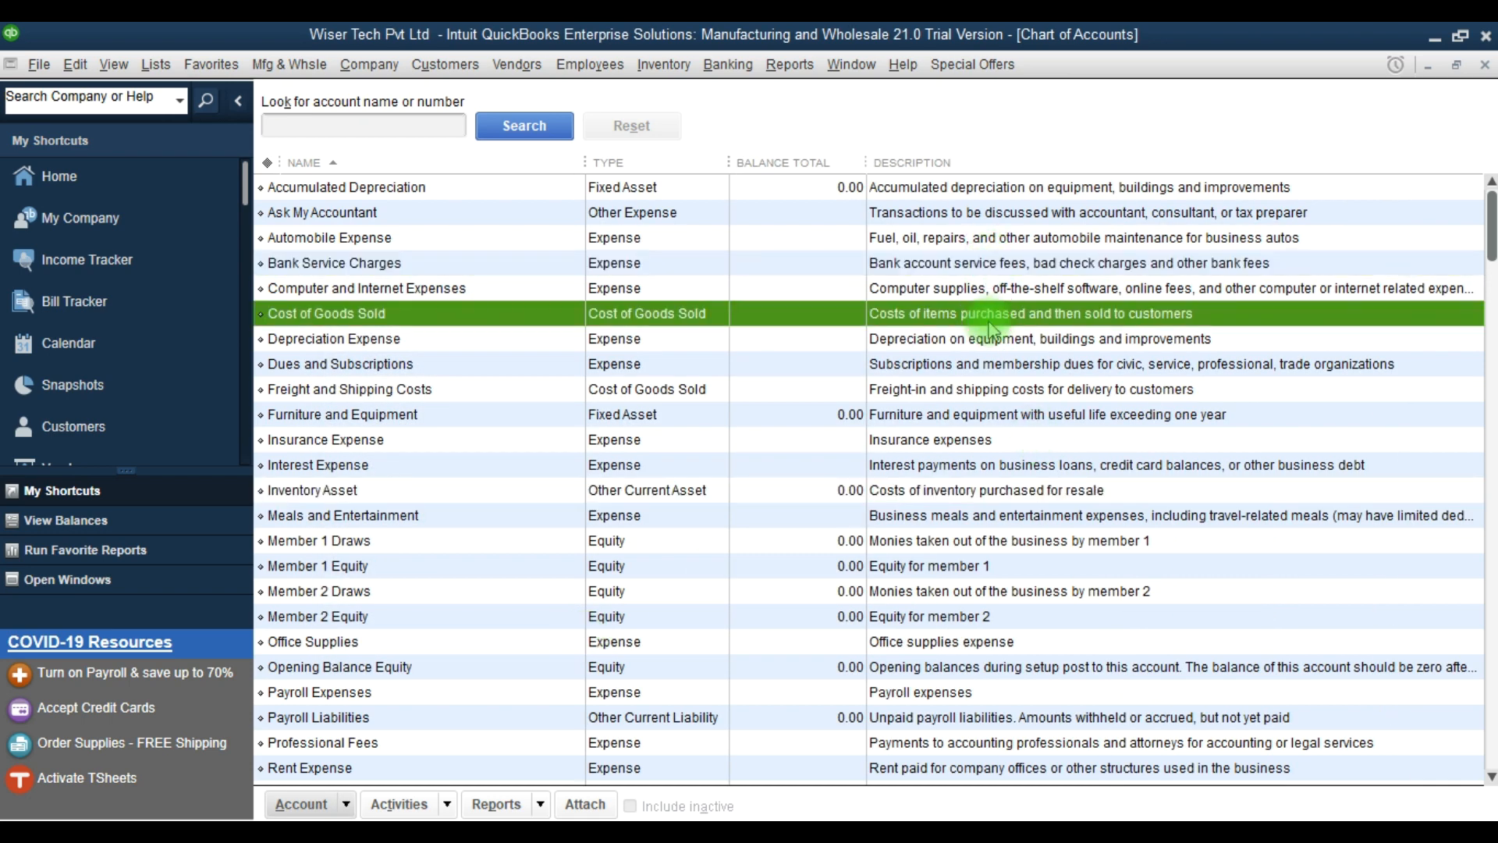
left_click(989, 360)
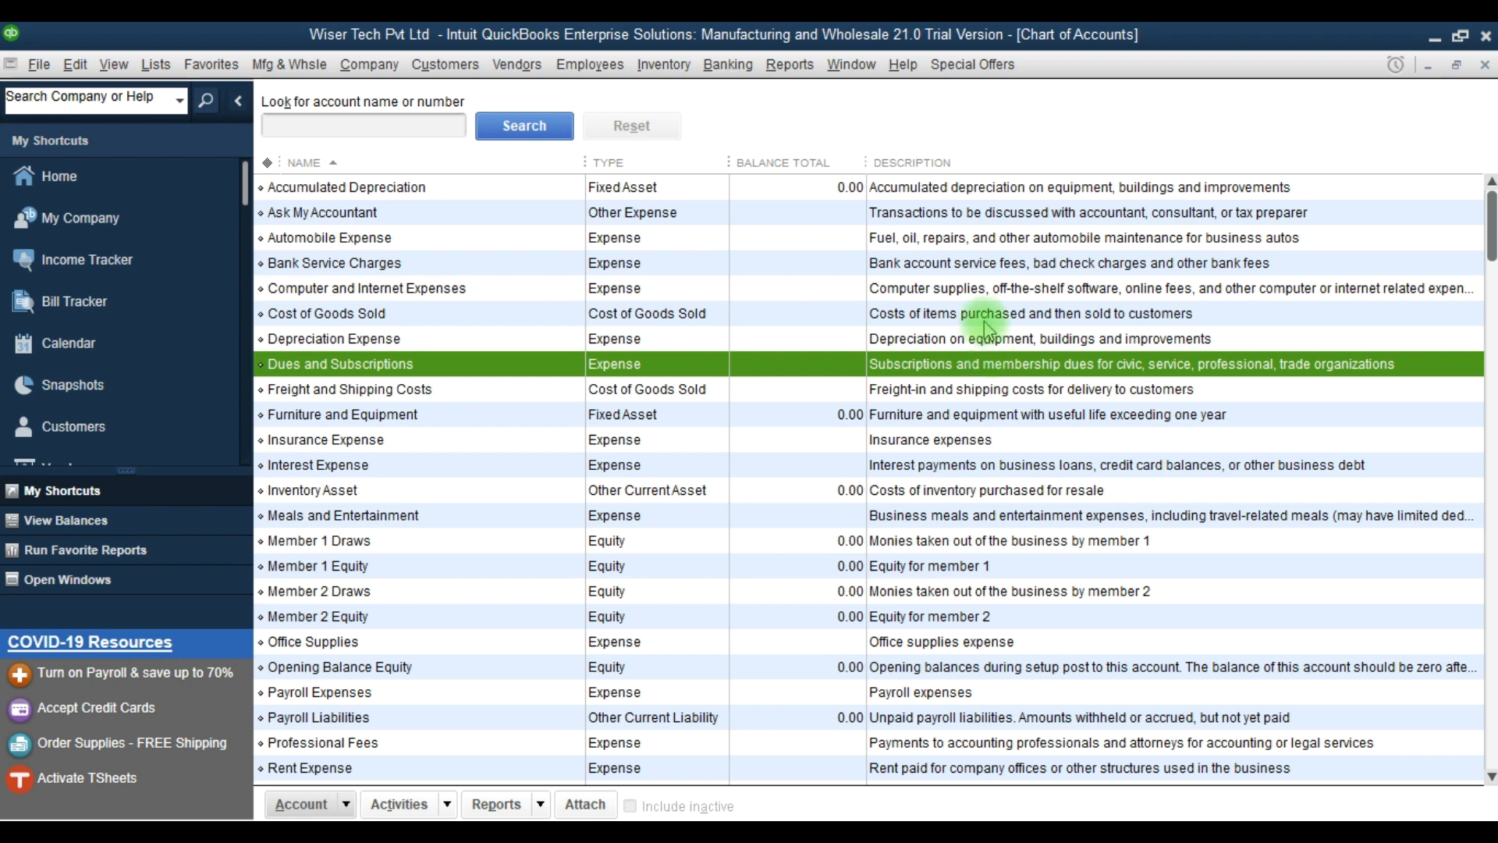
left_click(1006, 291)
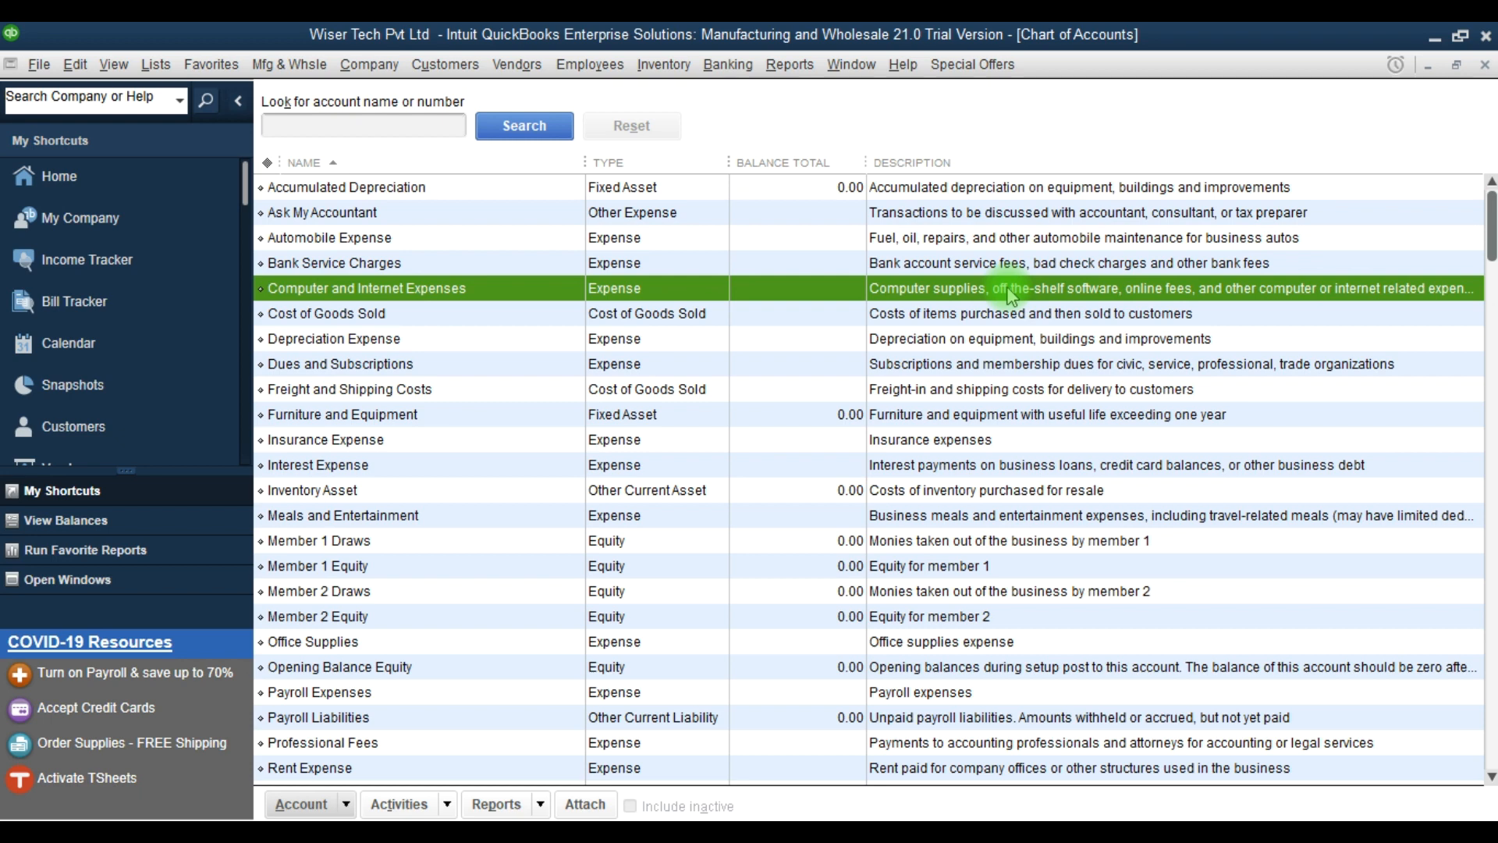
- Remove the Description column from the chart of accounts and apply the change
left_click(346, 805)
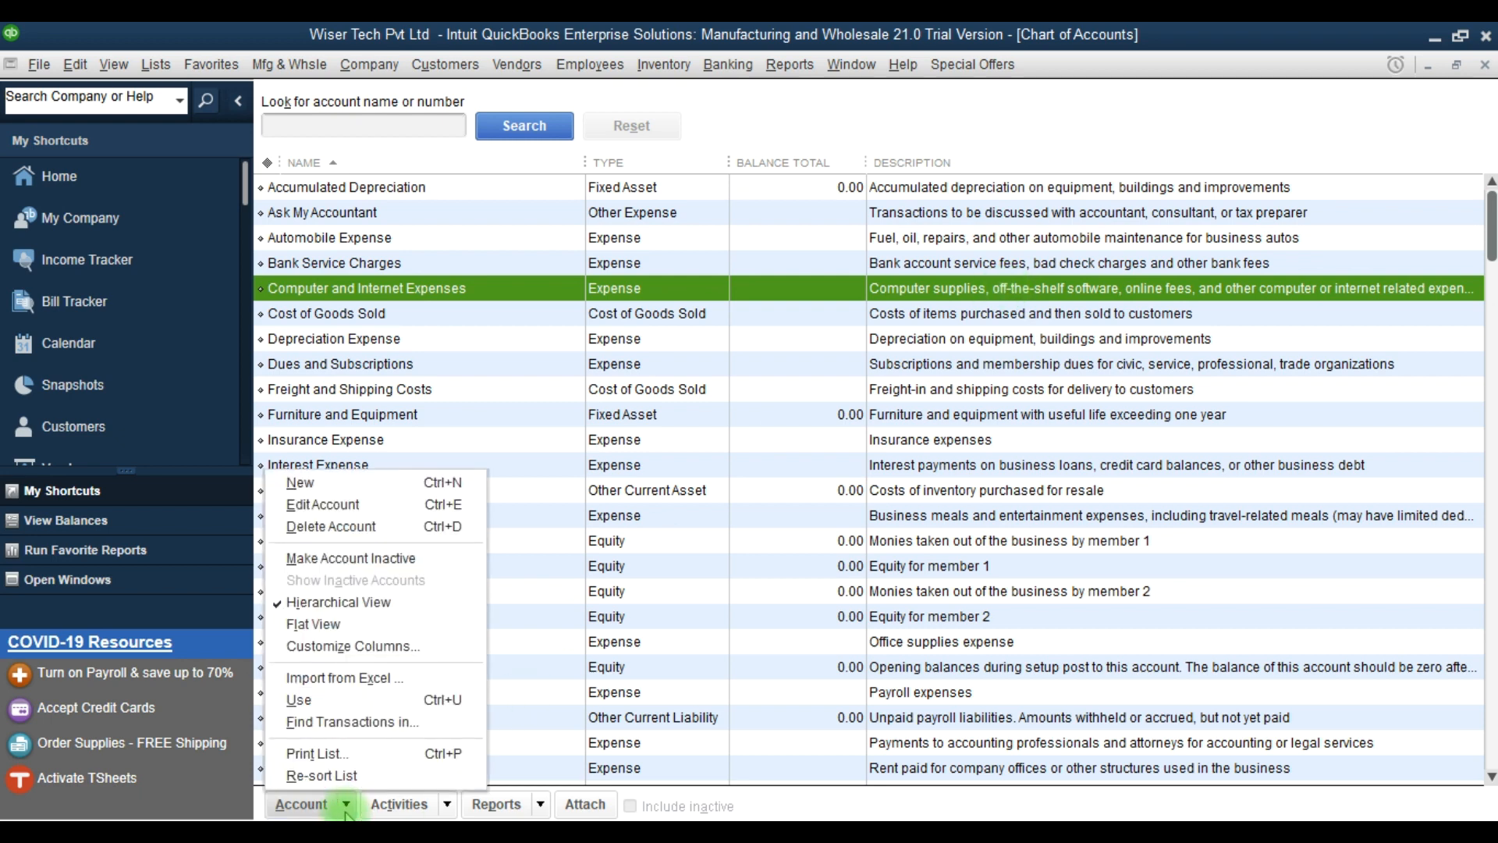
left_click(378, 646)
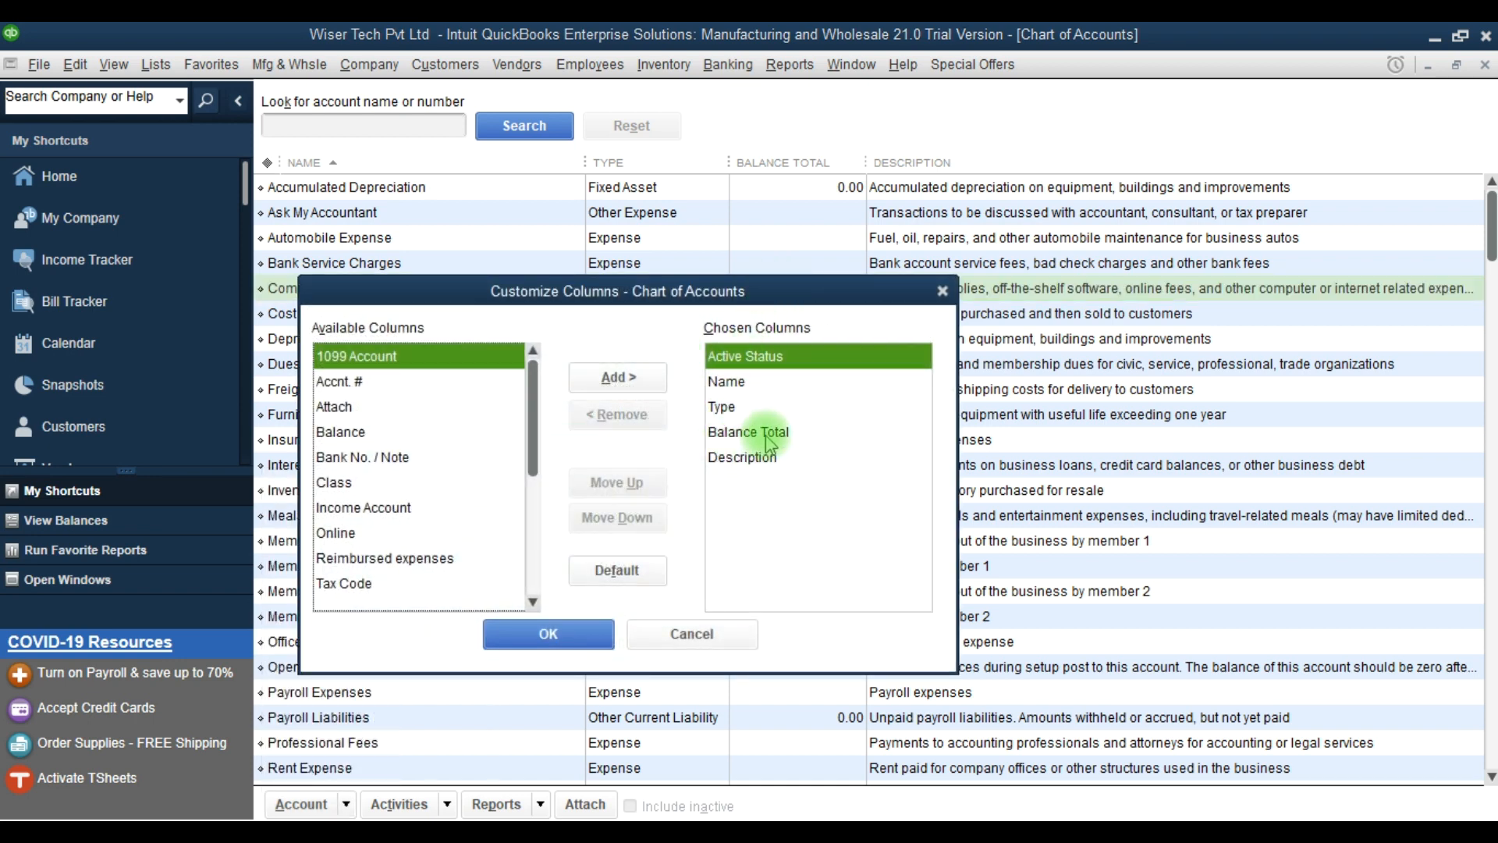
left_click(748, 457)
left_click(636, 415)
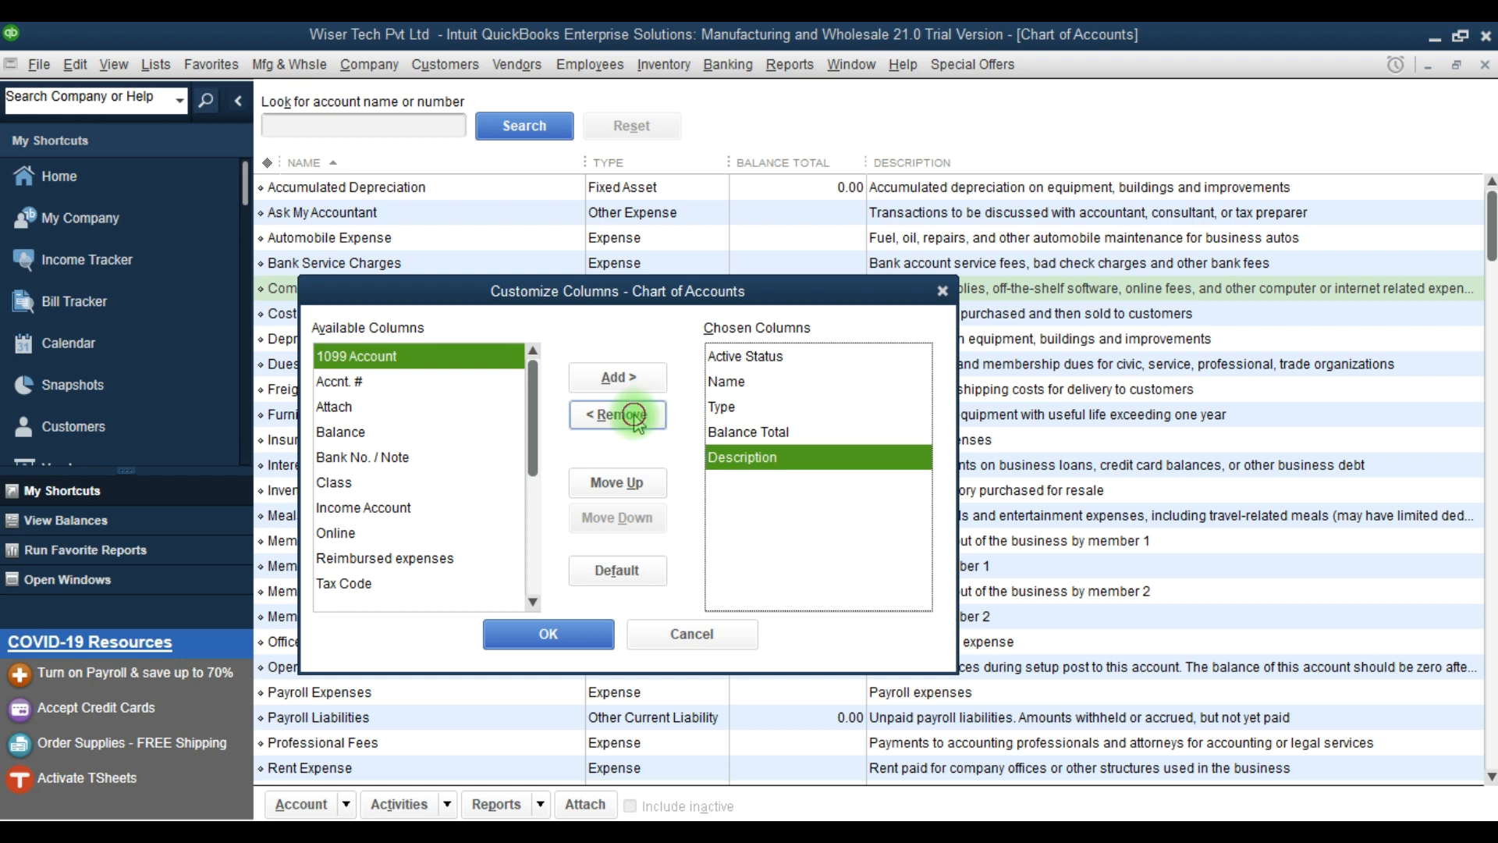
left_click(549, 633)
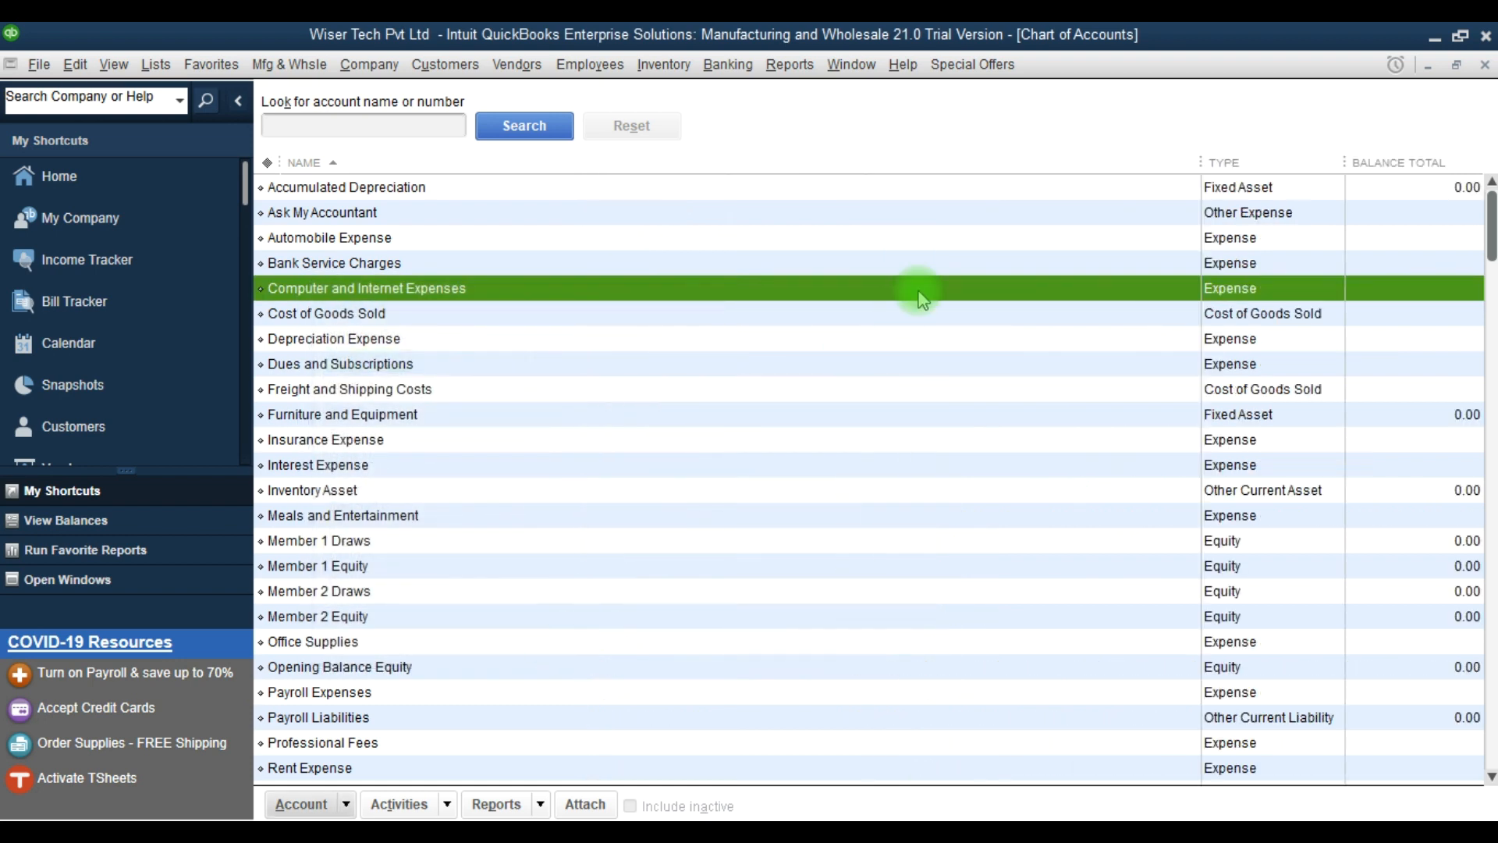
- Sort the chart of accounts by account type, trying descending order before returning to ascending, and look through the list
left_click(1242, 167)
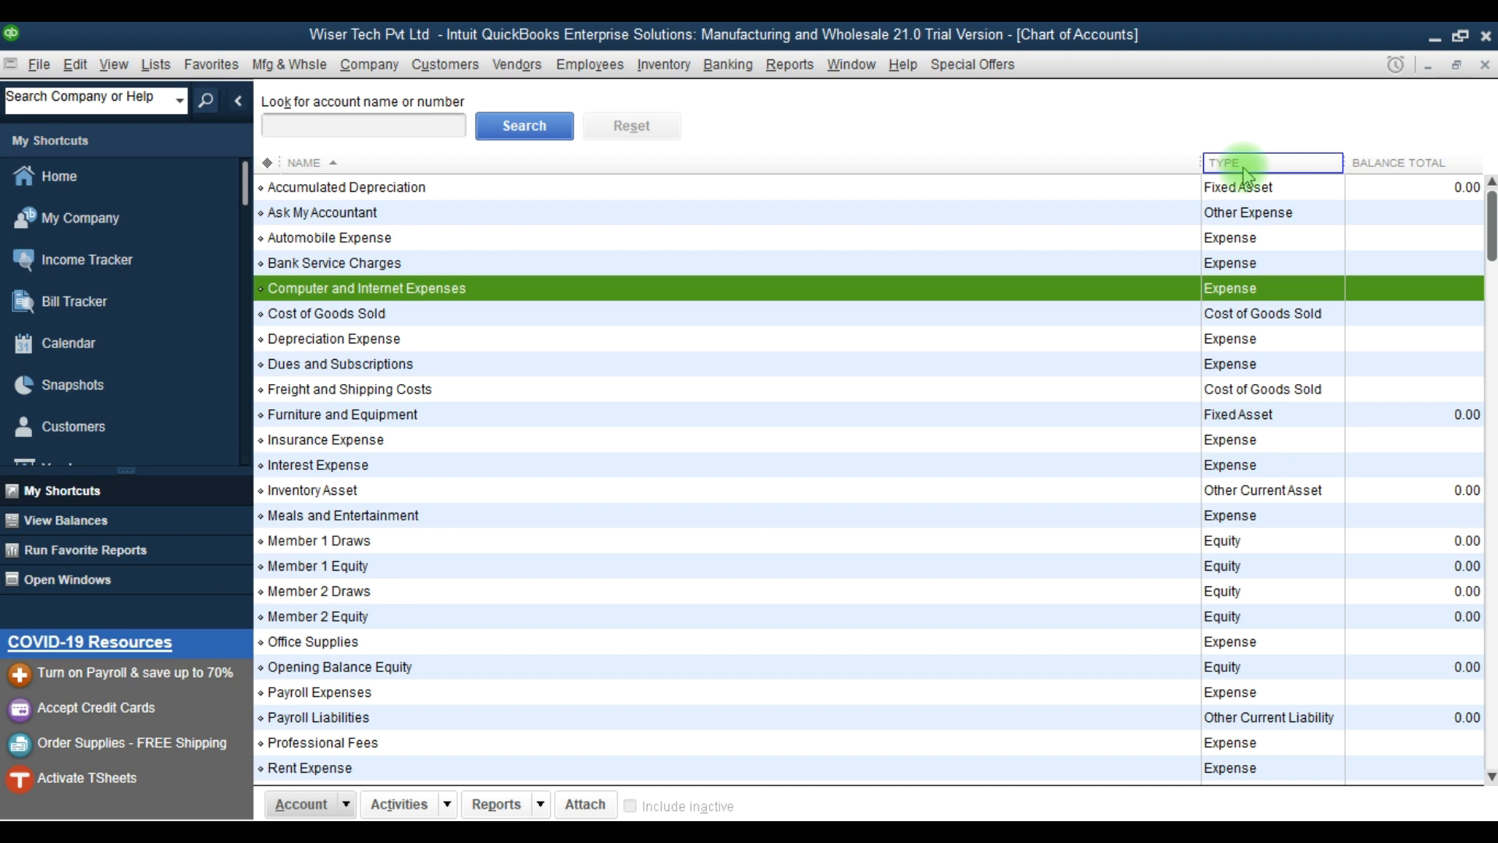
left_click(1242, 165)
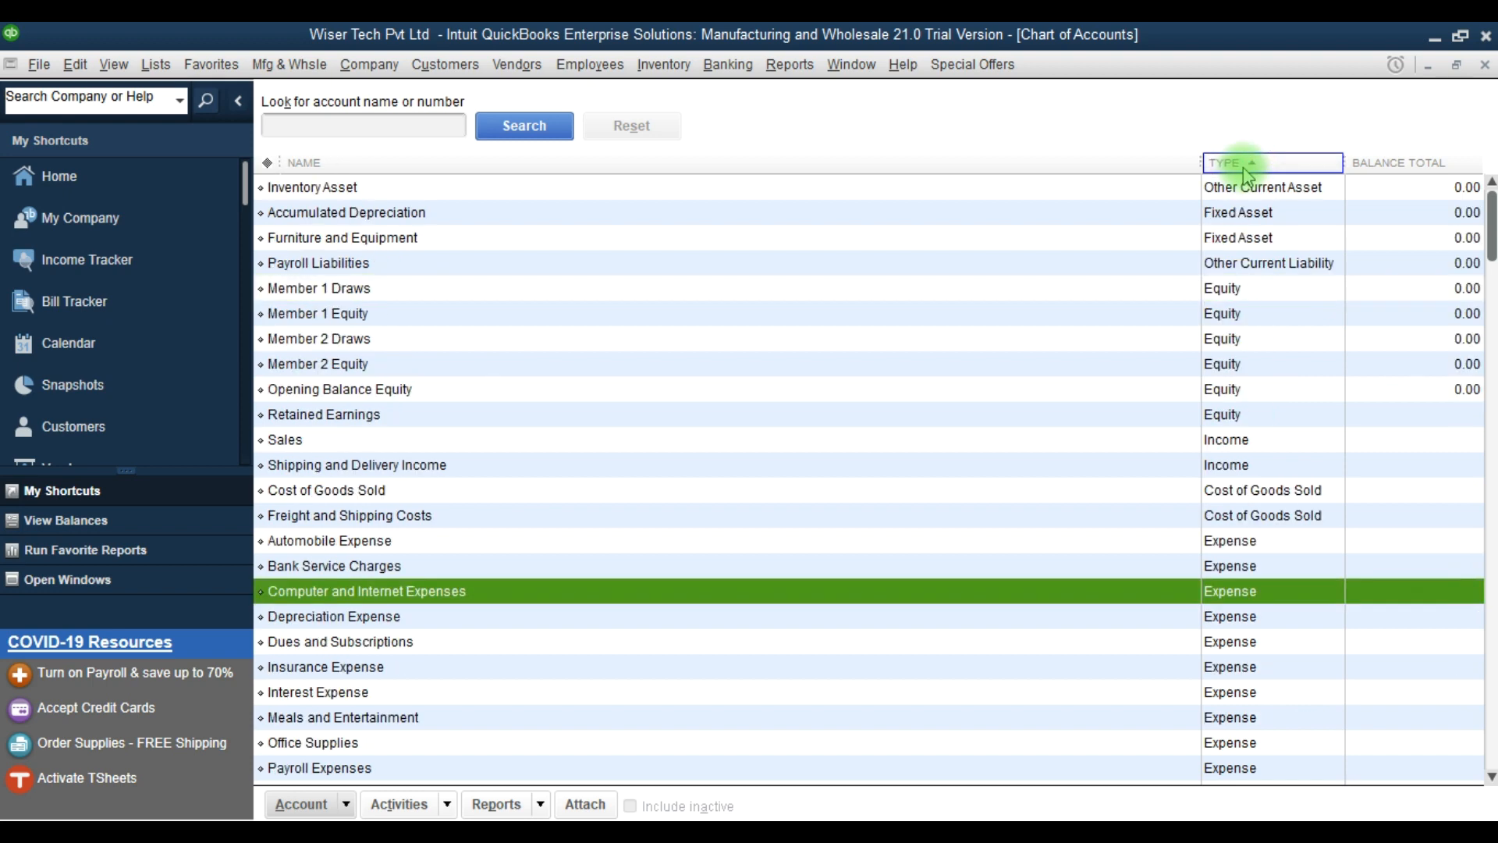
left_click(1246, 167)
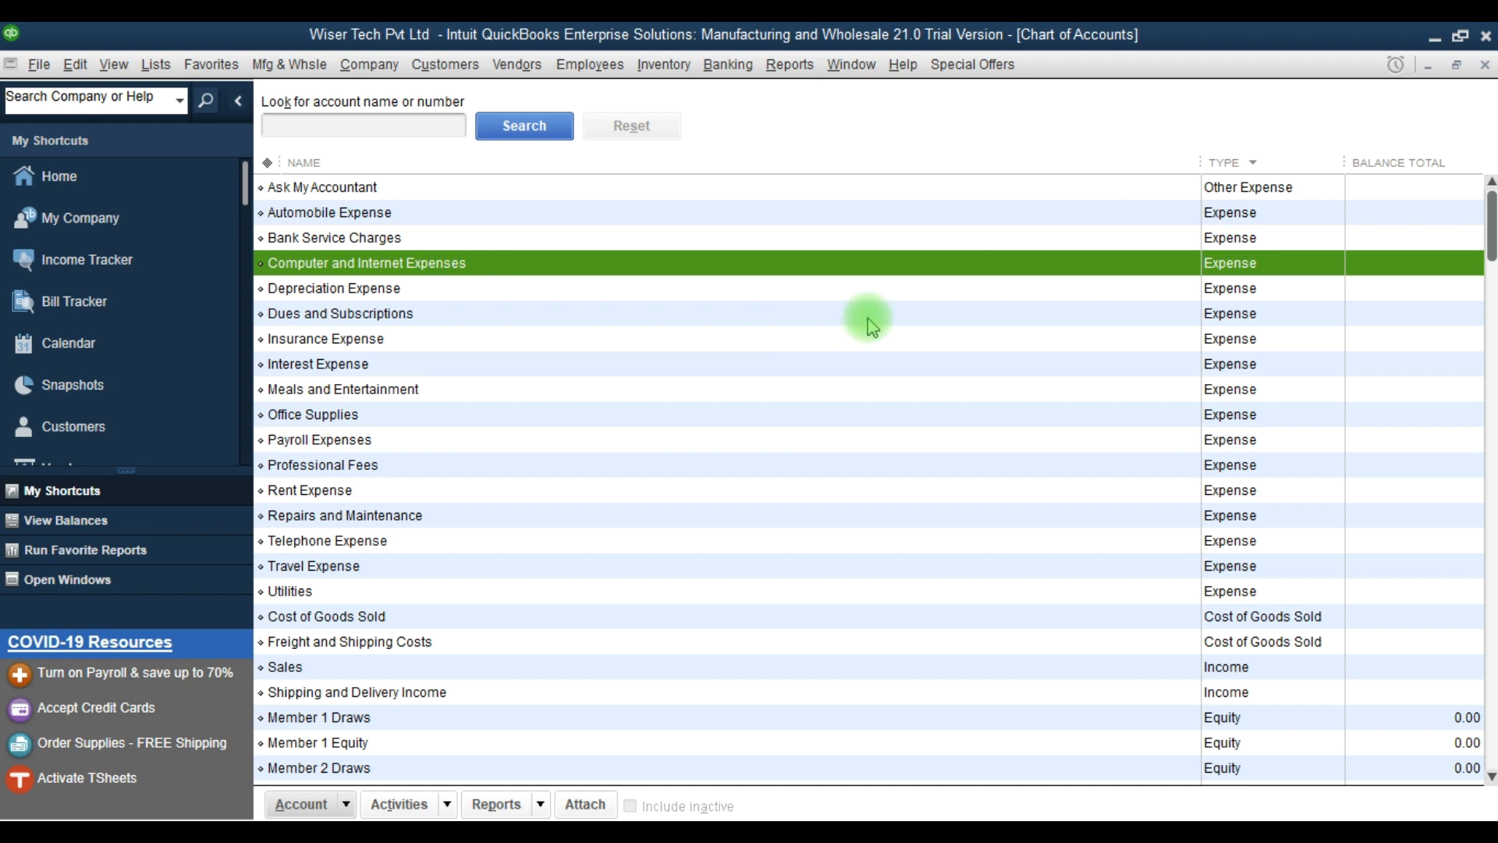
left_click(1245, 165)
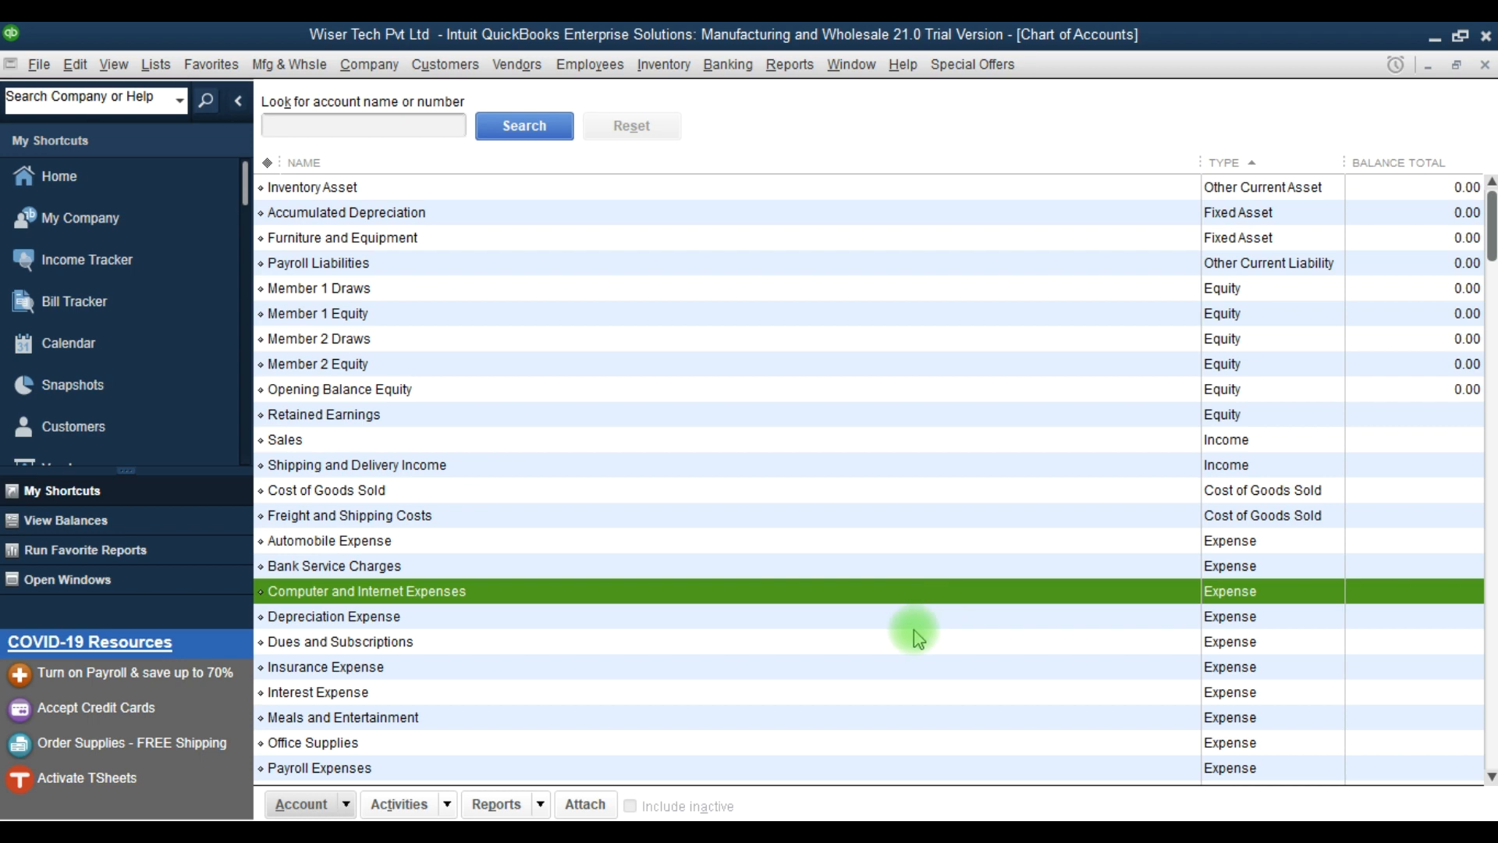
scroll(914, 632, "down", 3)
scroll(916, 635, "up", 3)
key("F9")
left_click(493, 306)
left_click(522, 245)
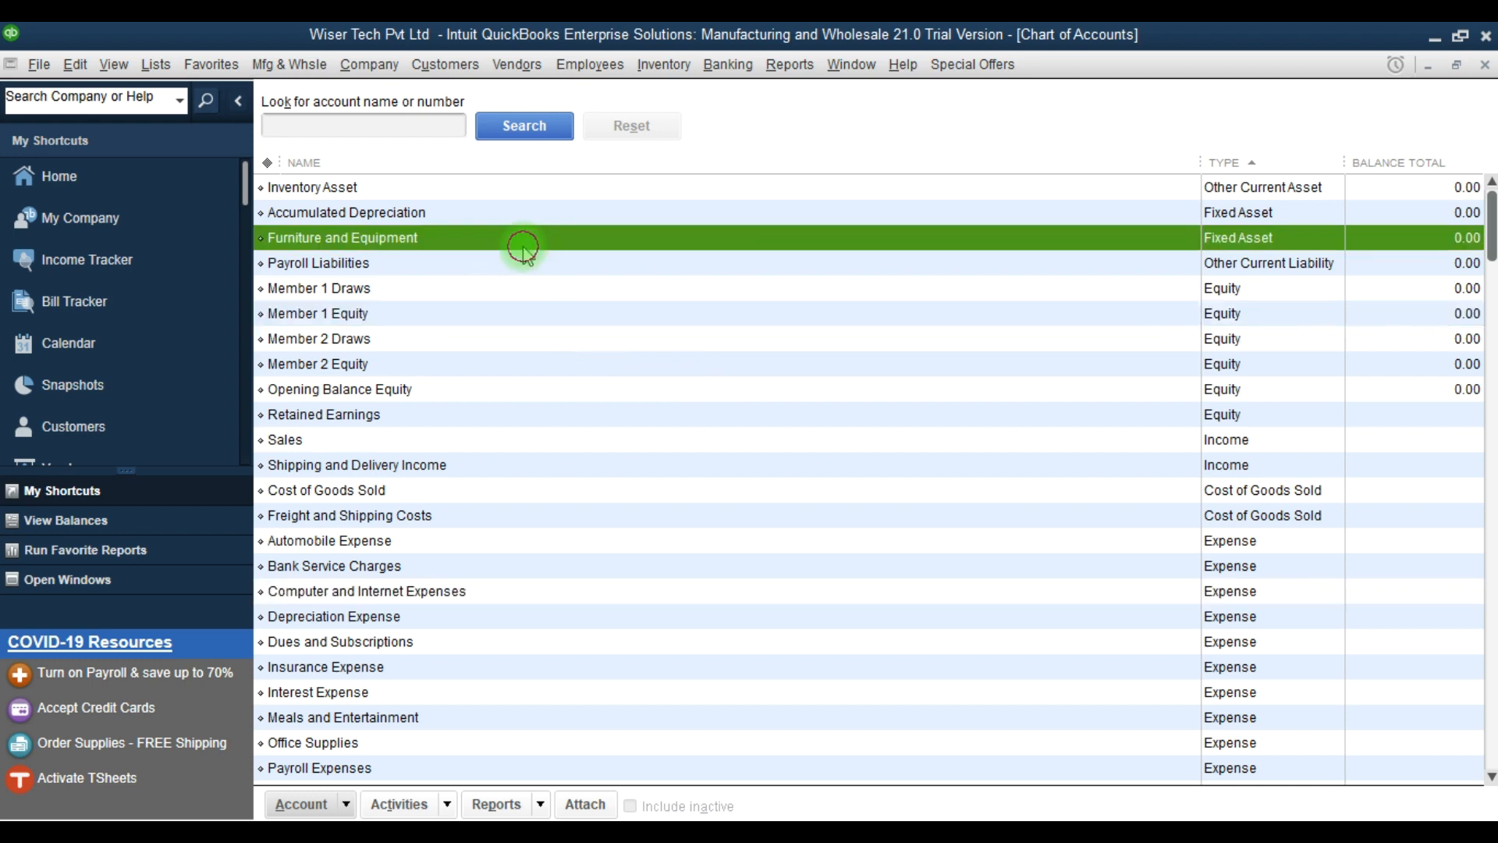
left_click(572, 222)
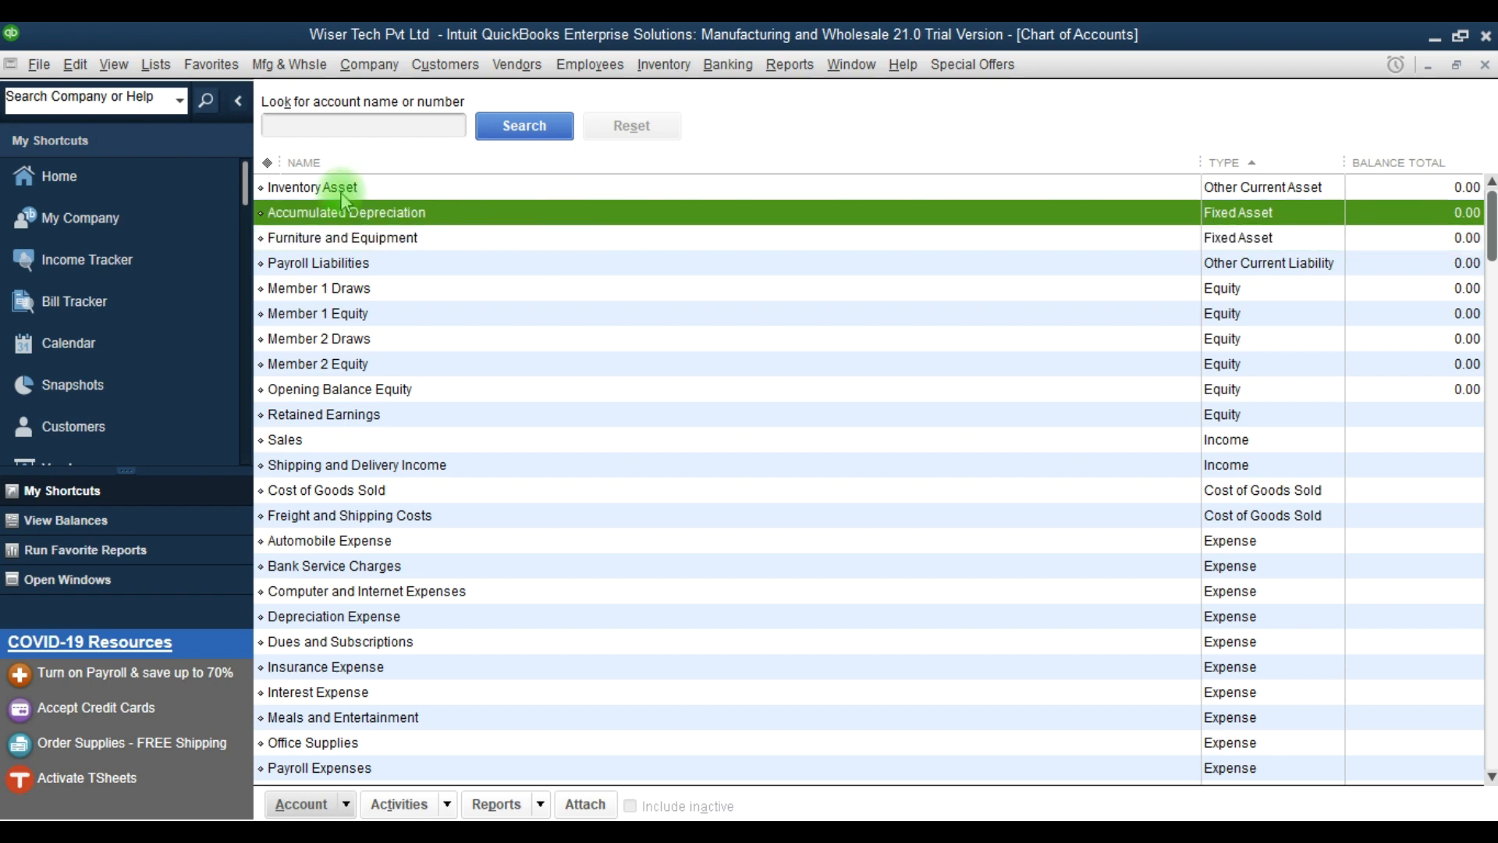
- Turn on the use of account numbers in the company's accounting preferences and look through the numbered account list
left_click(75, 68)
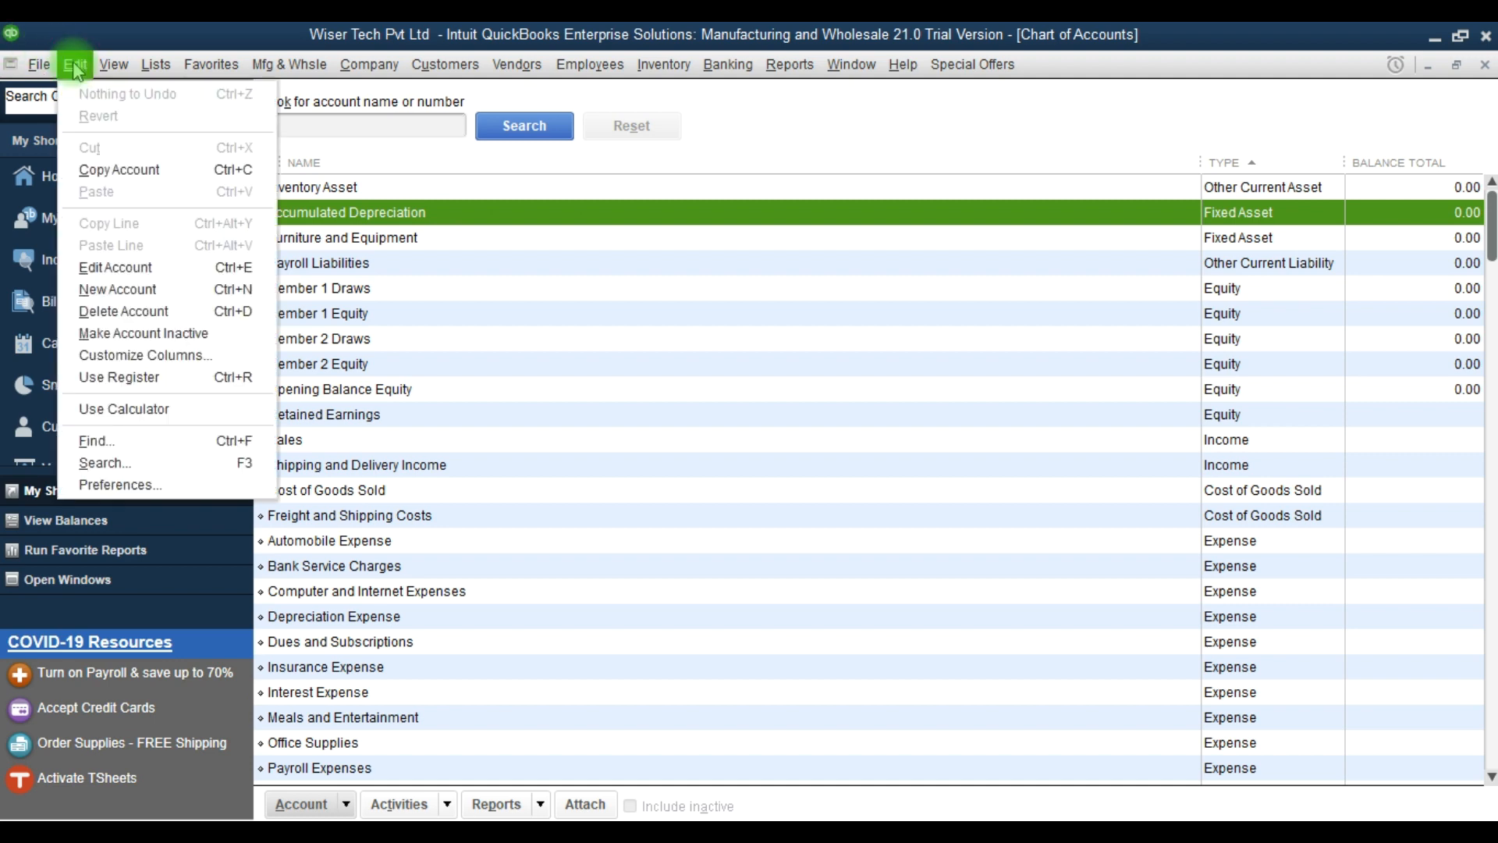
left_click(114, 485)
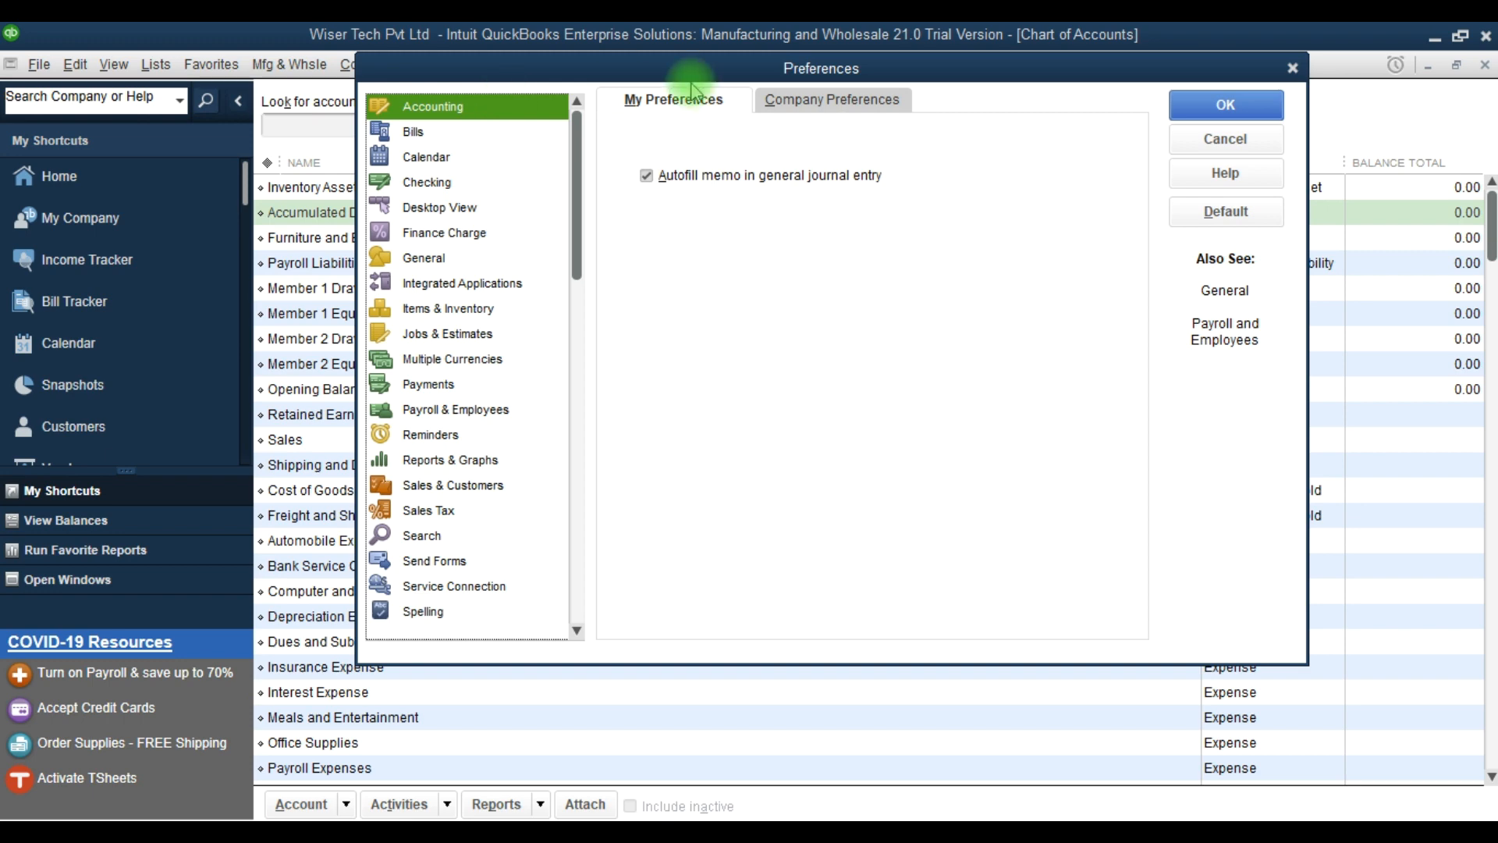
left_click(807, 102)
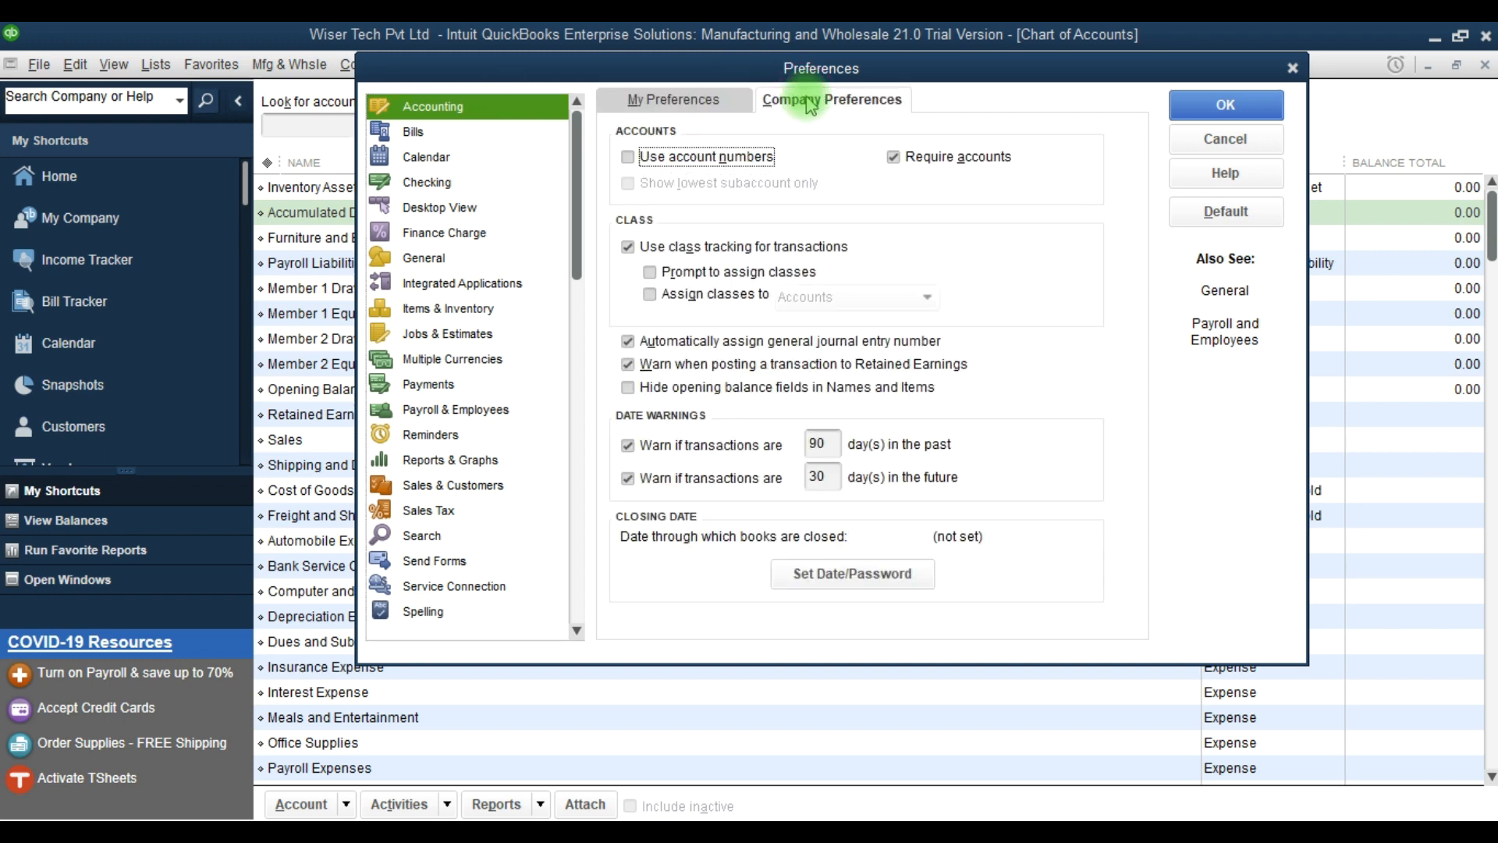
left_click(631, 158)
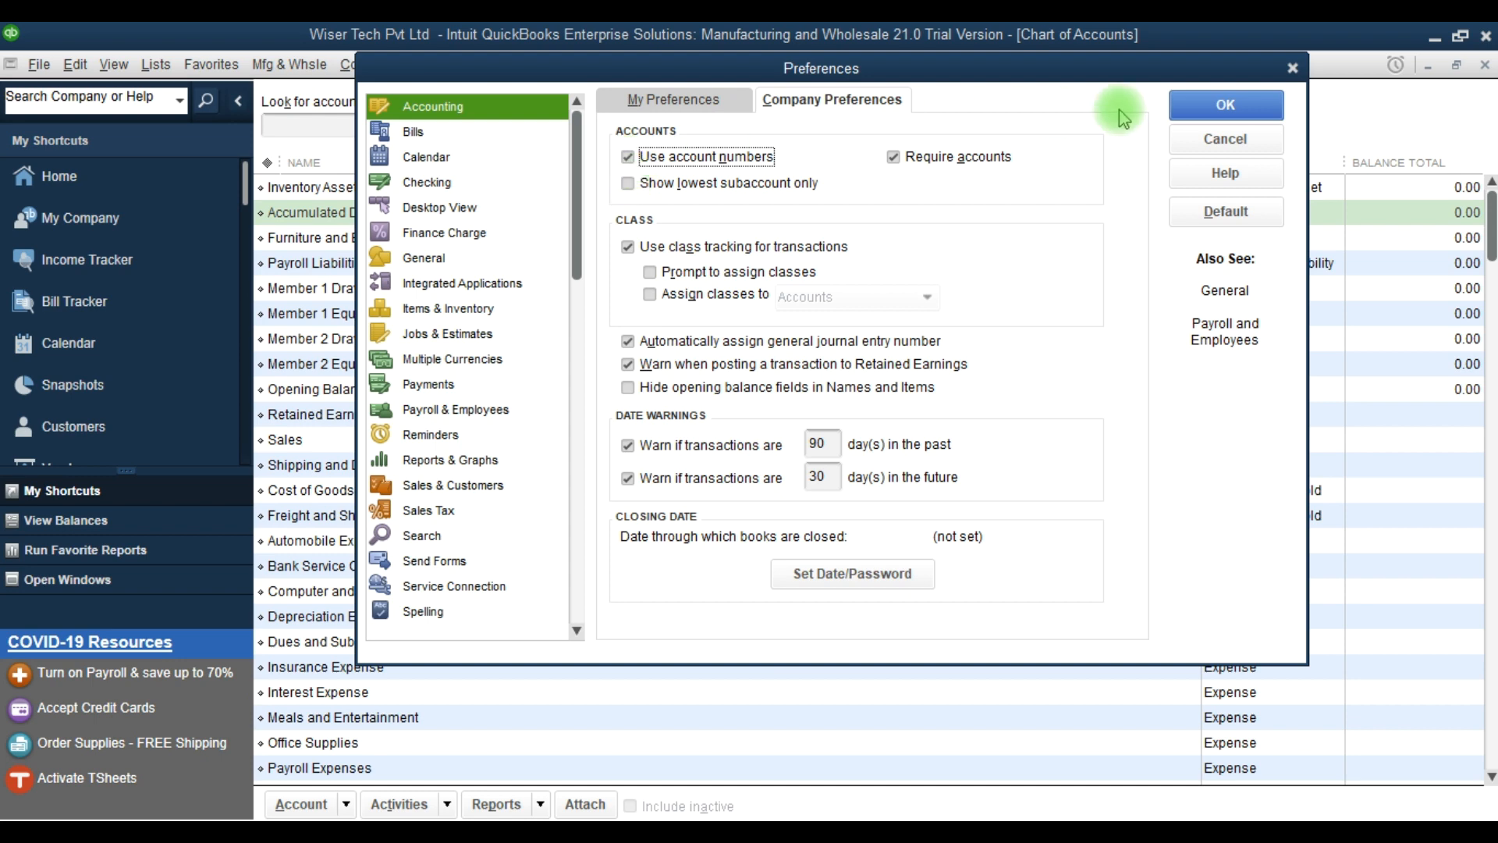
left_click(1223, 104)
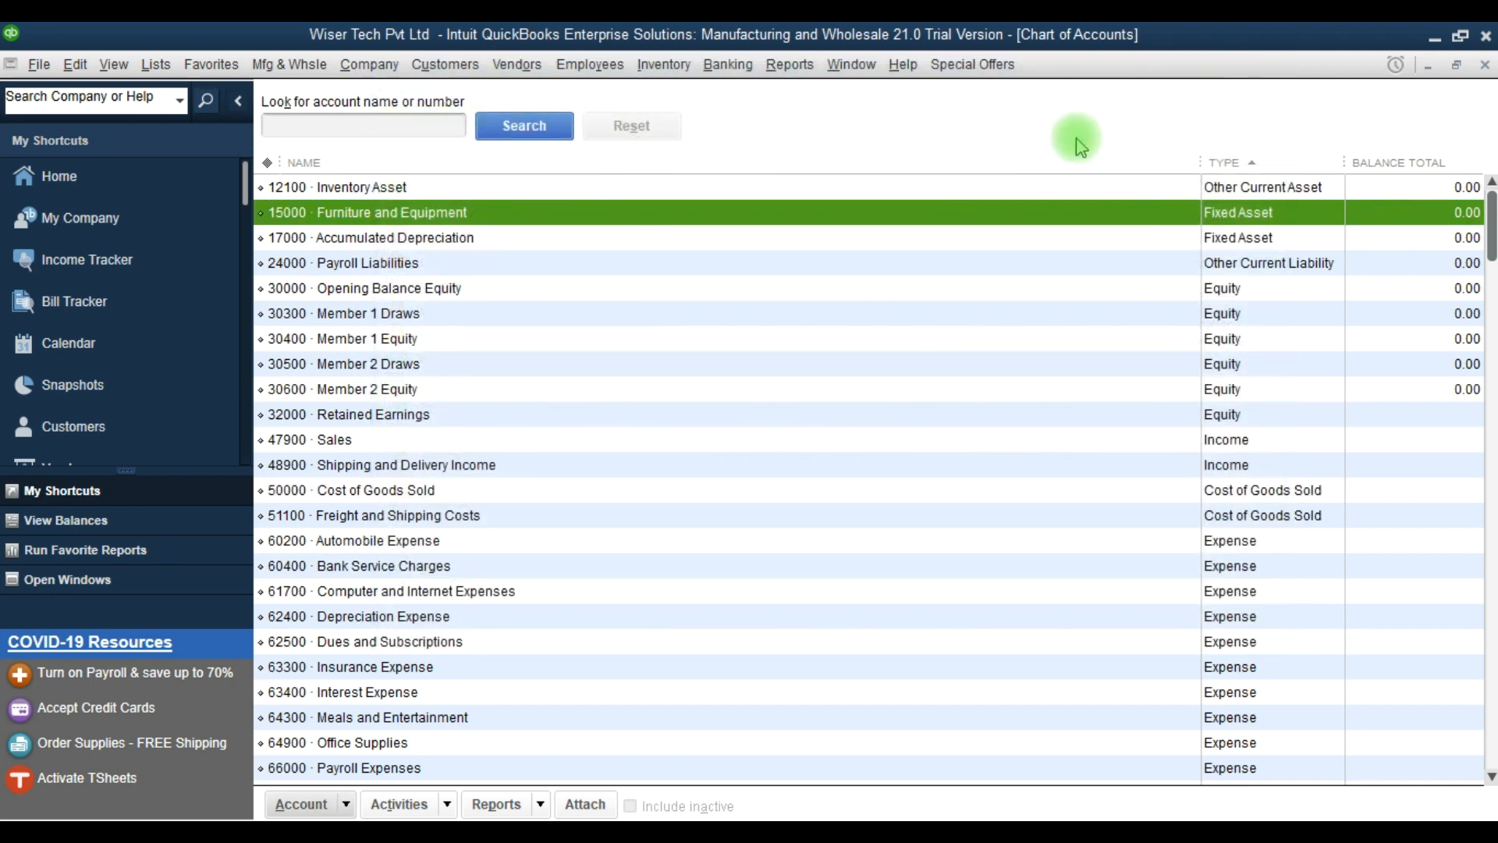
left_click(284, 393)
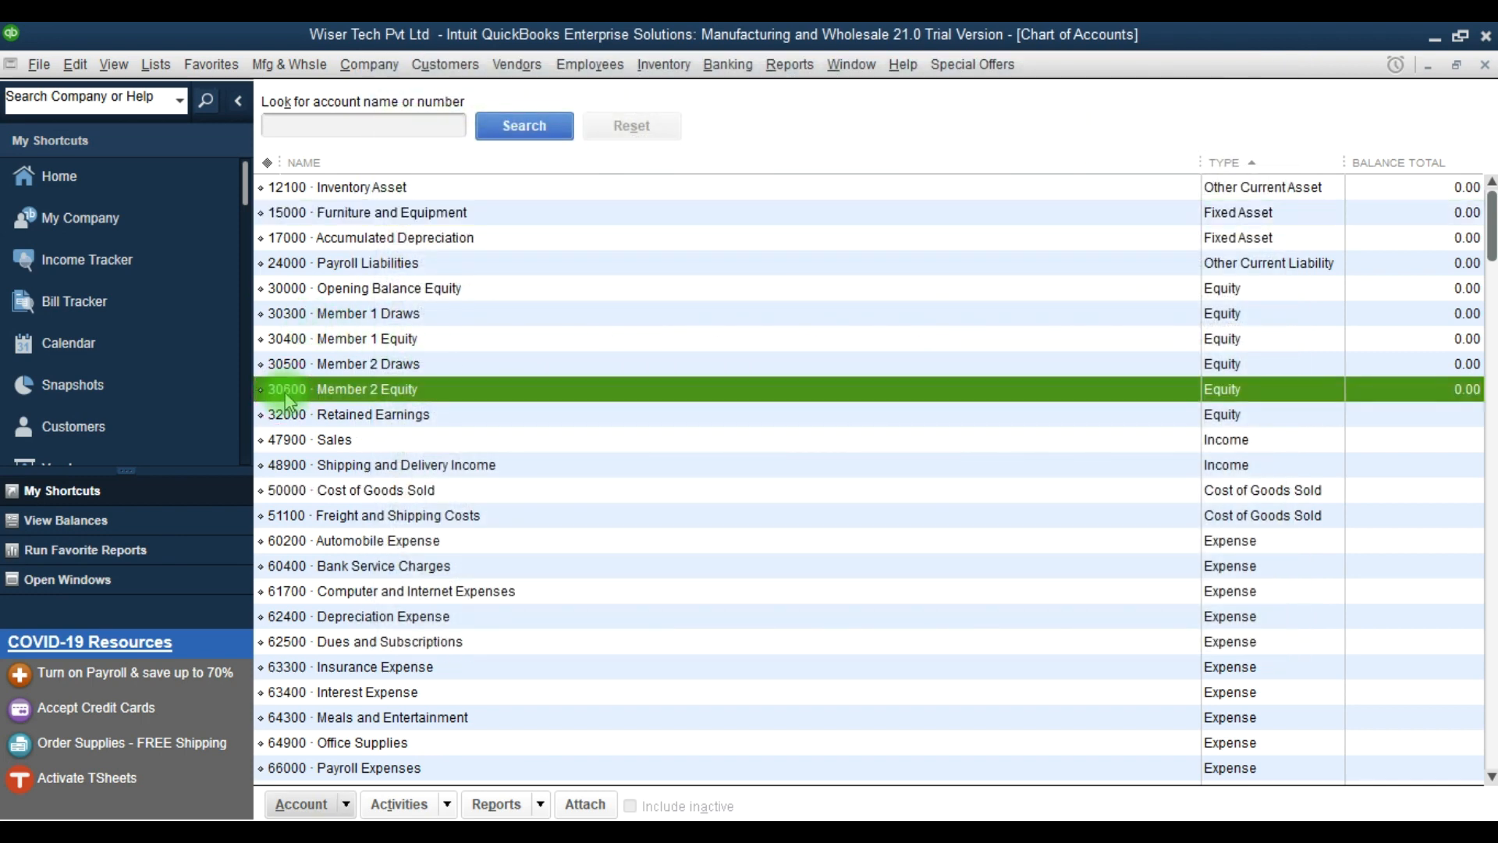
left_click(291, 493)
scroll(295, 507, "down", 3)
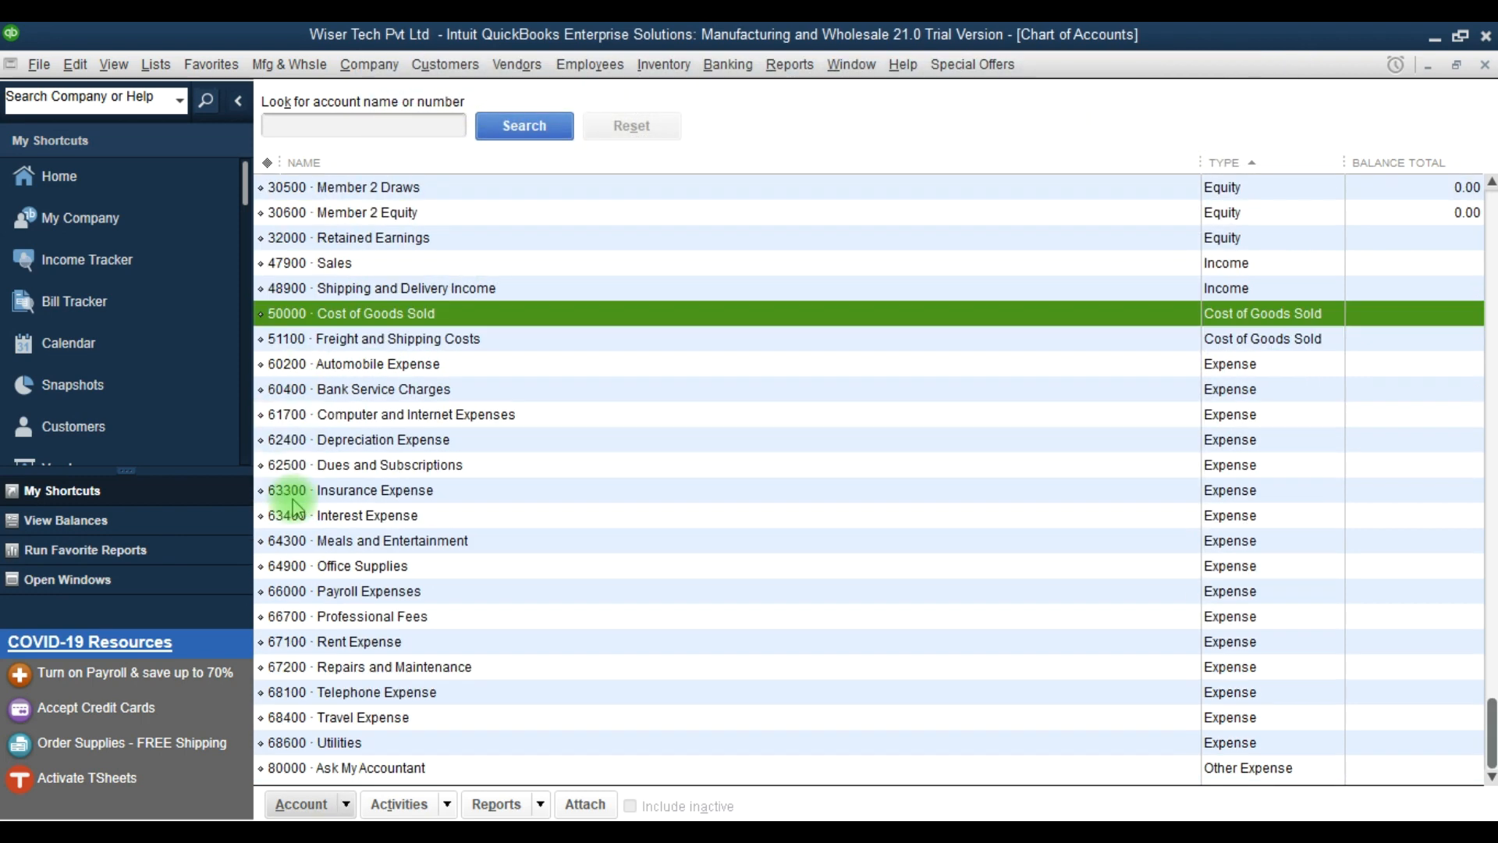
scroll(295, 507, "up", 2)
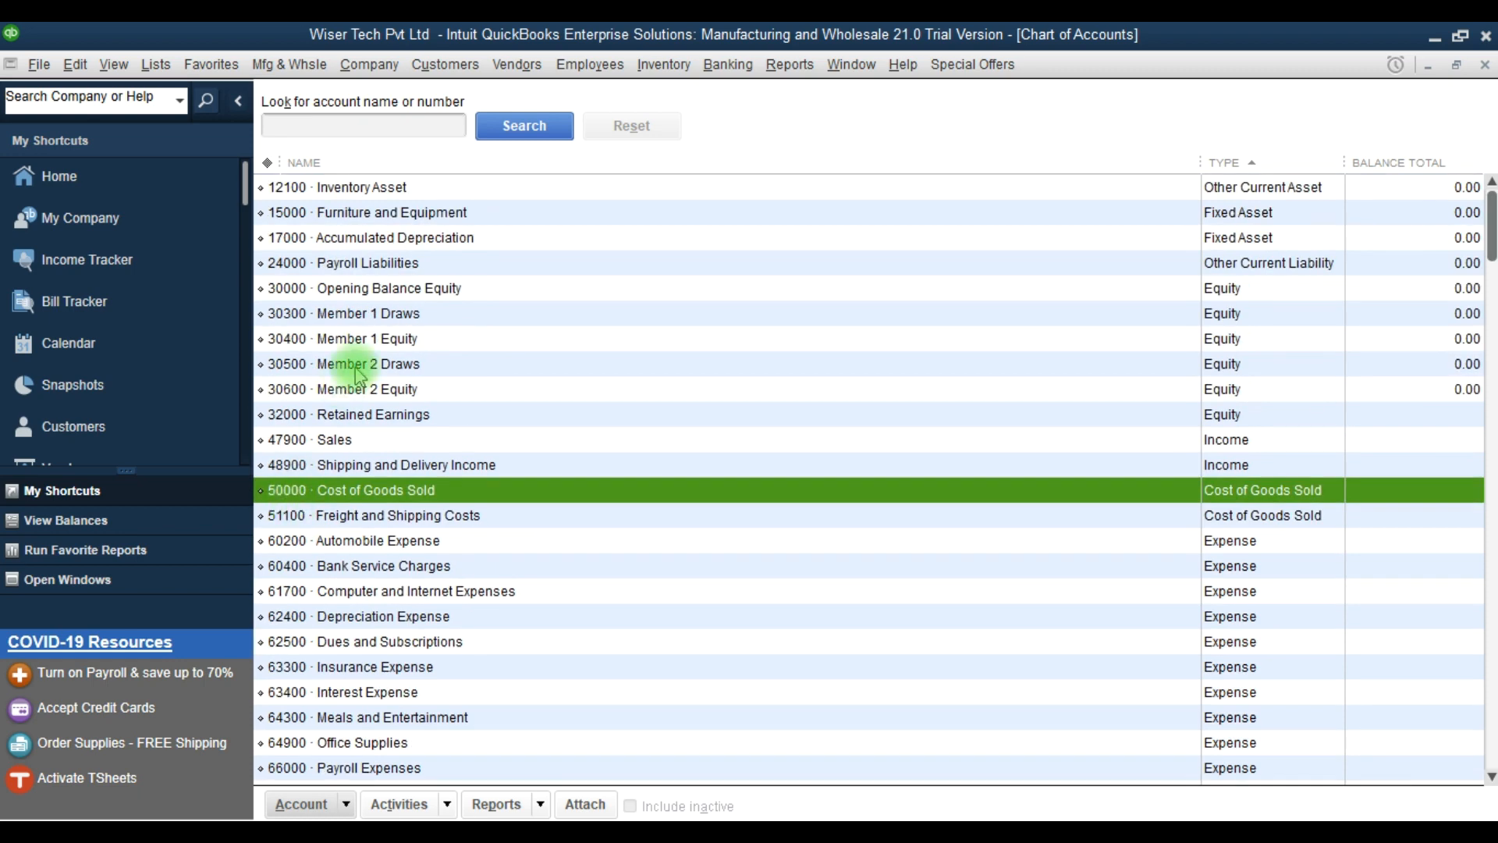
- Turn off the use of account numbers in the company's accounting preferences and apply the change
left_click(75, 64)
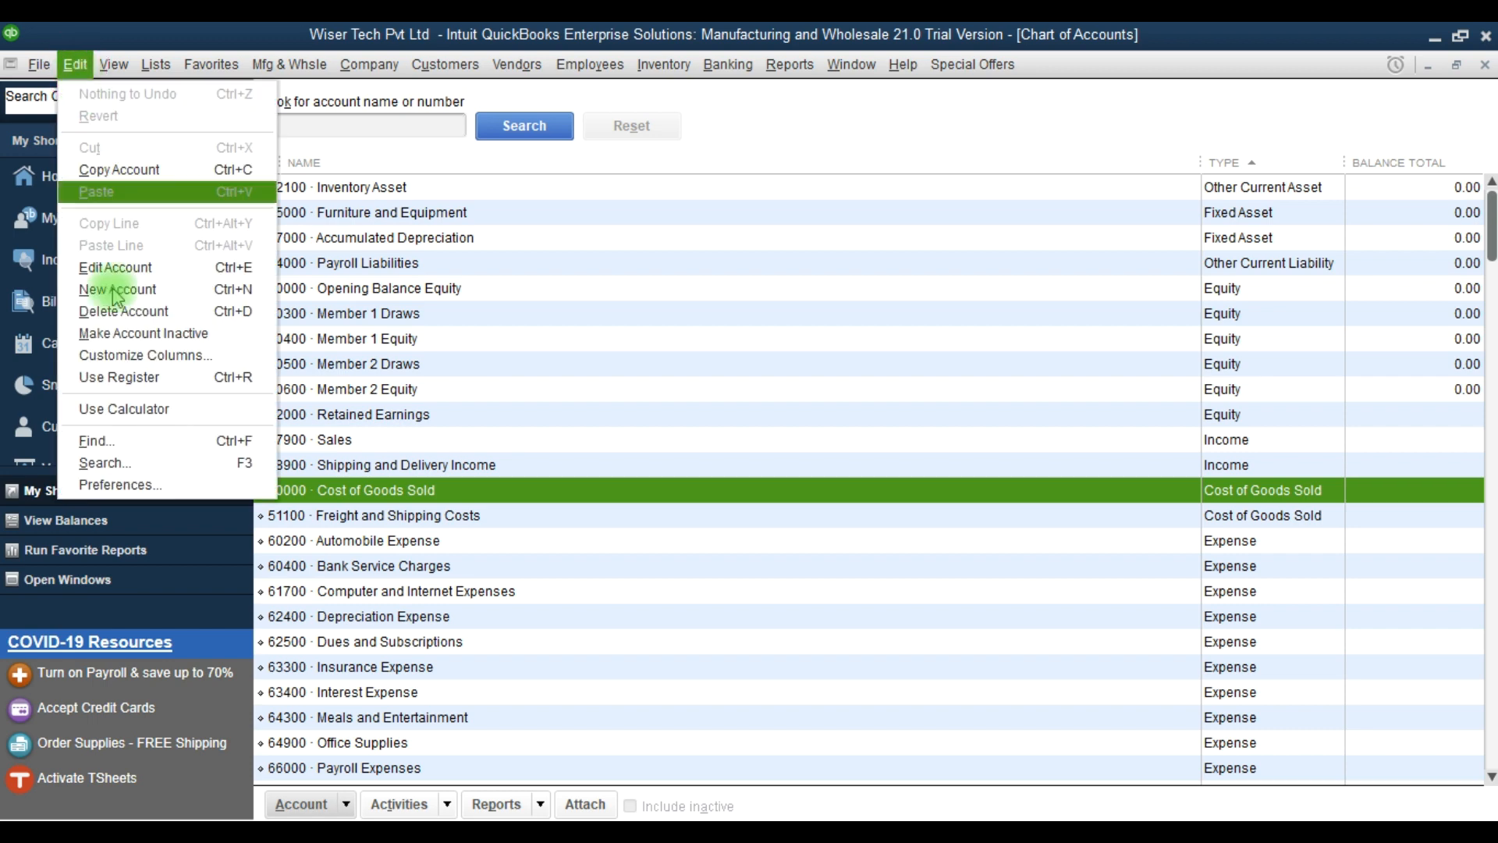
left_click(121, 484)
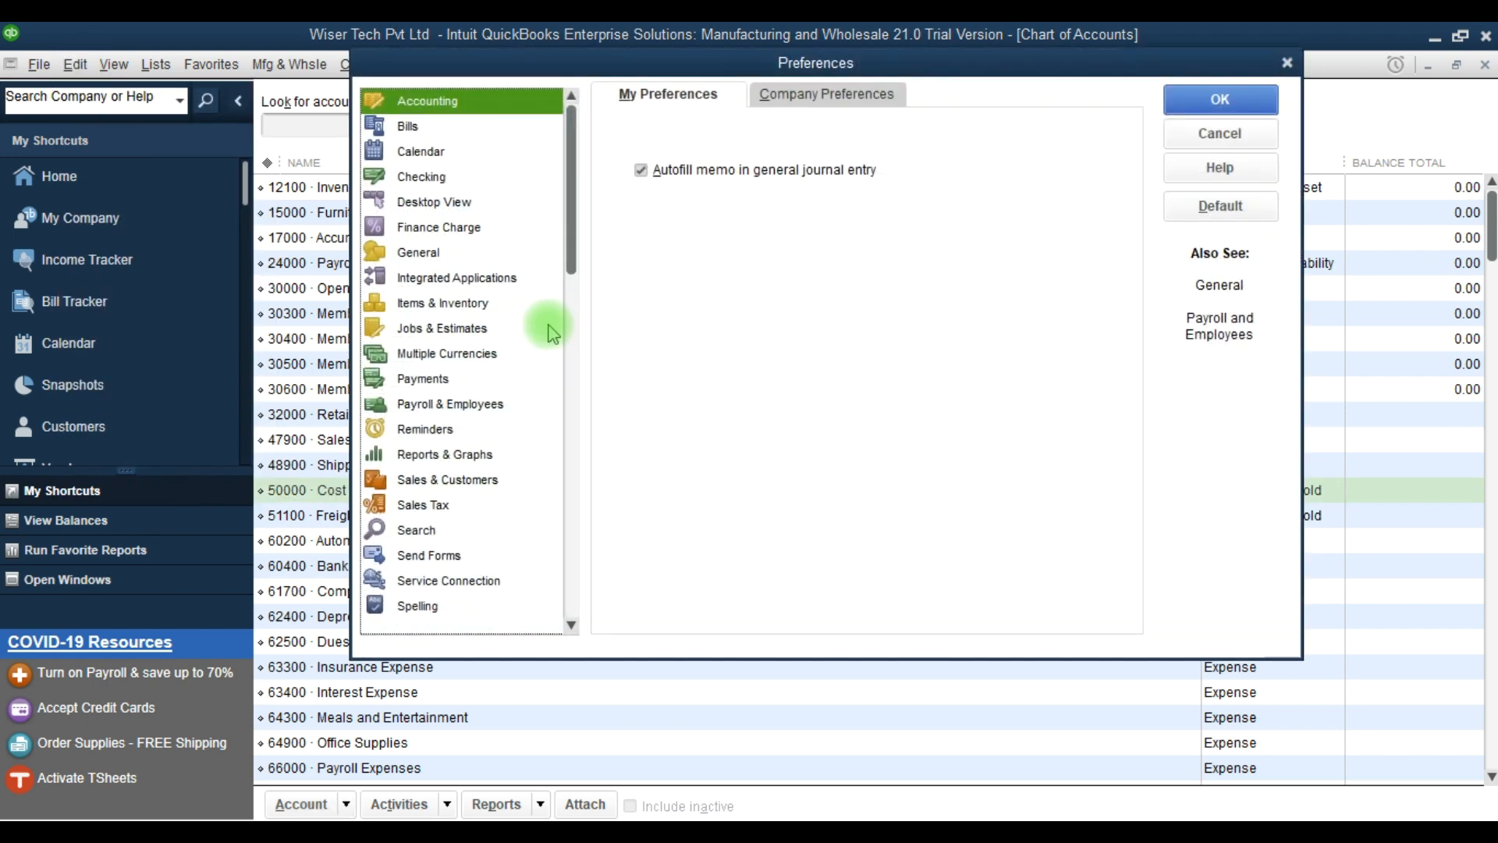
left_click(857, 95)
left_click(624, 152)
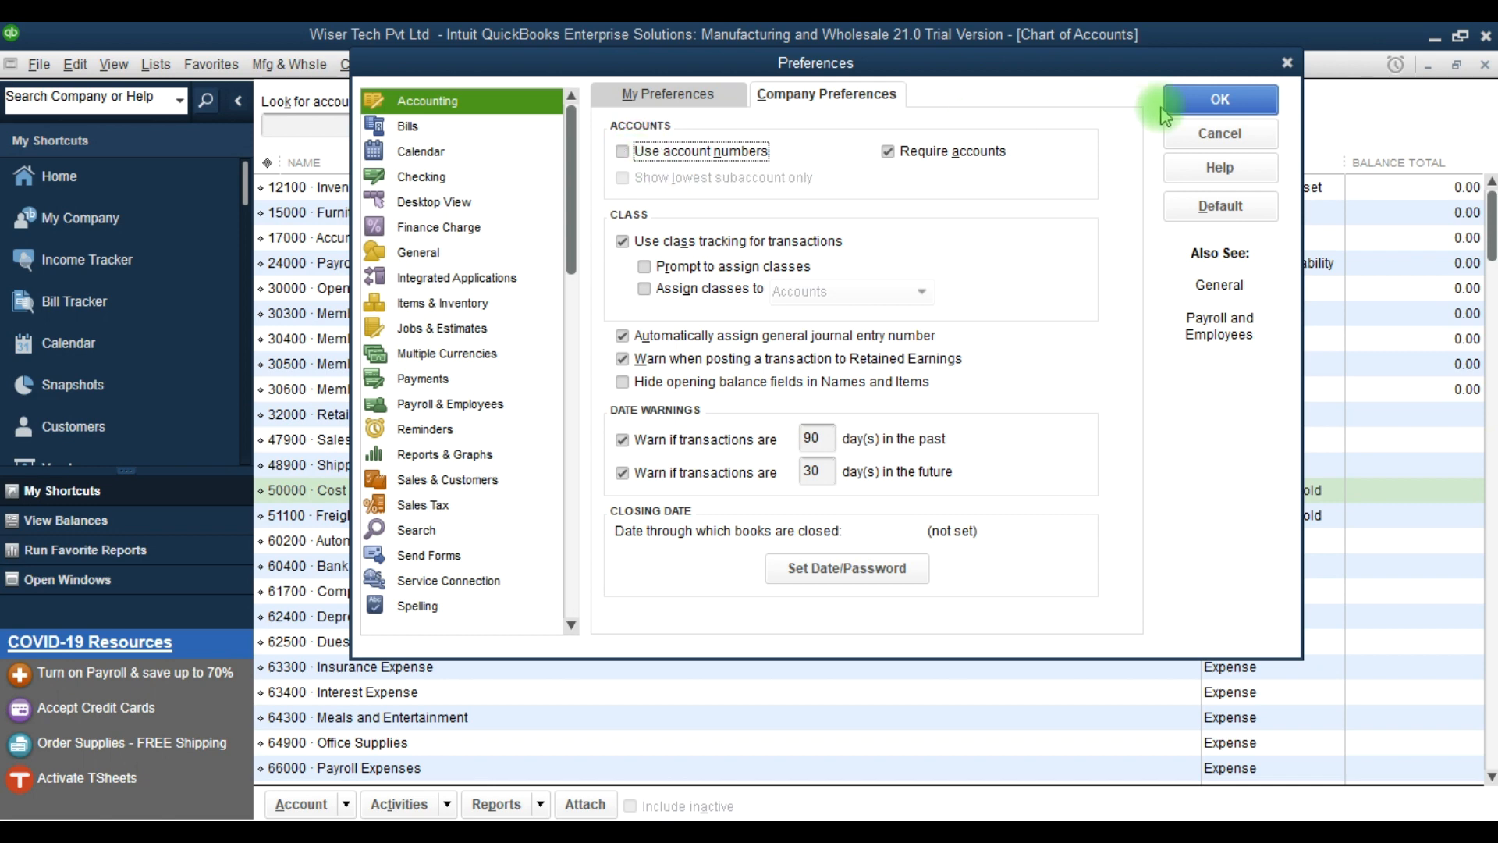
left_click(1192, 109)
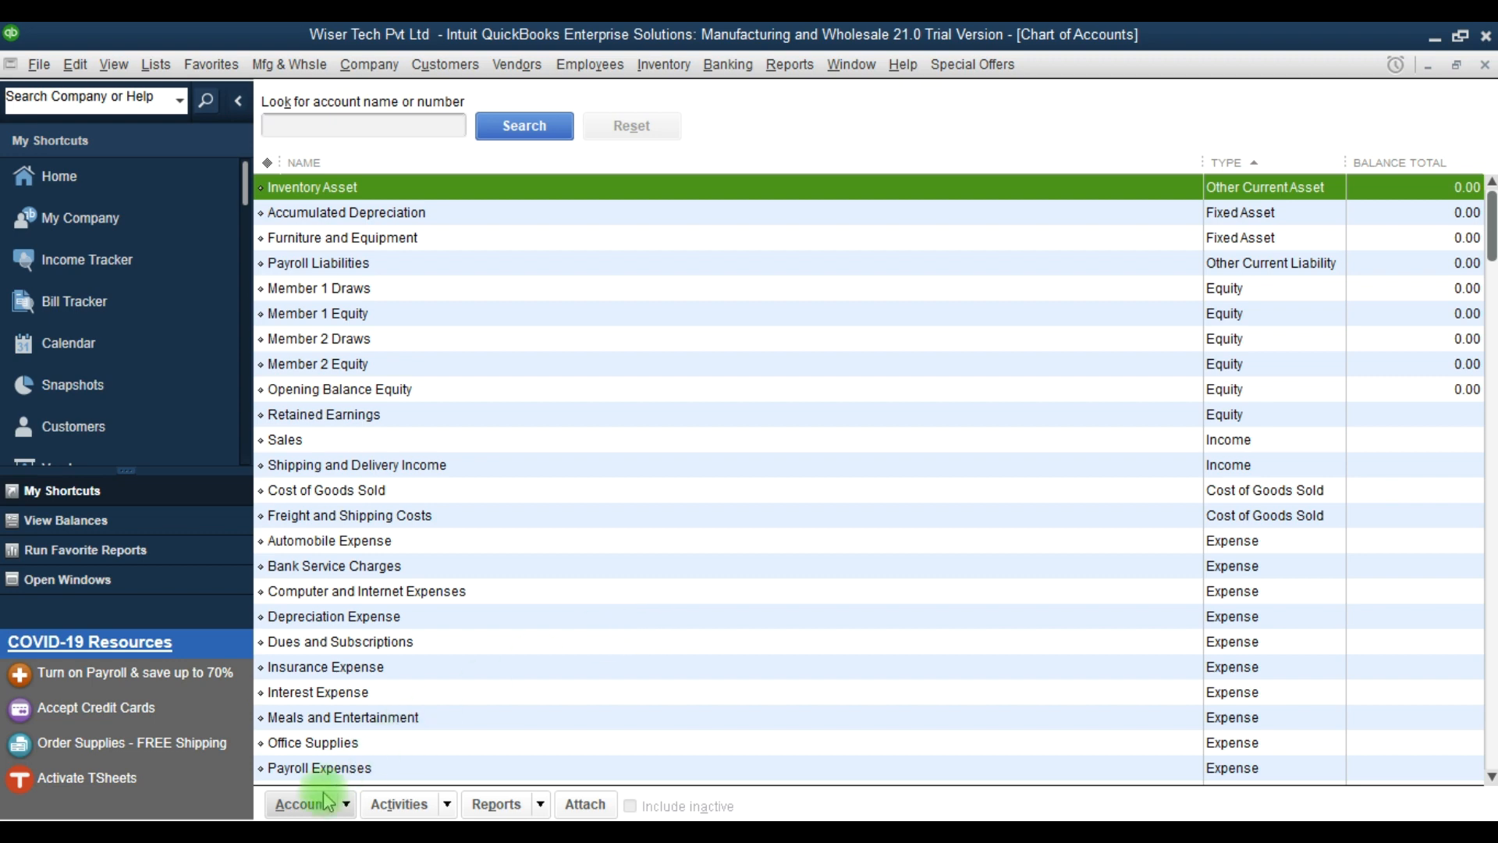
- Open the setup for importing accounts from Excel, look at the mapping choices and leave without importing
left_click(346, 805)
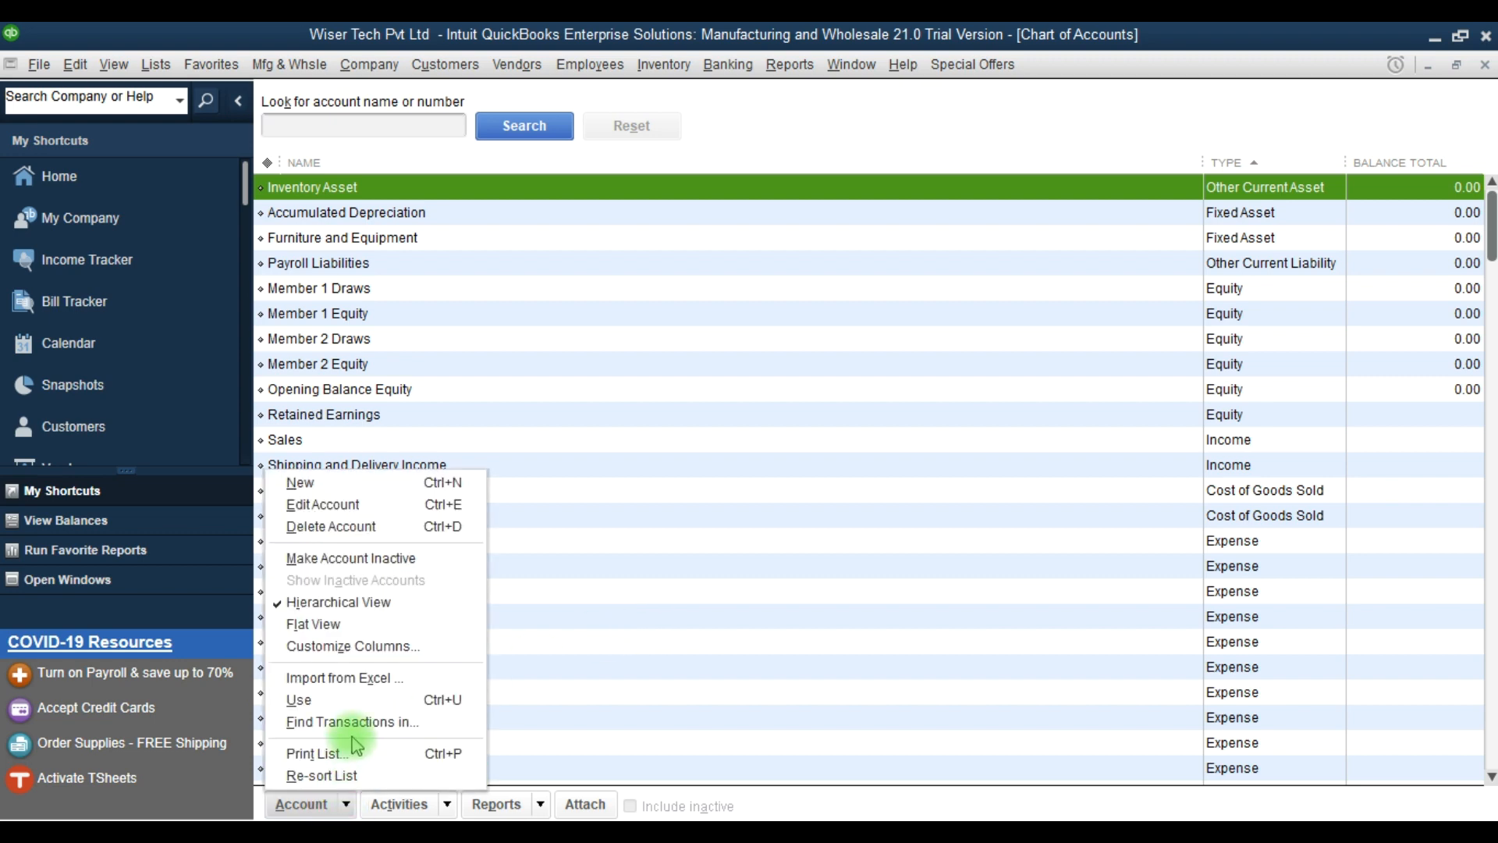
left_click(386, 677)
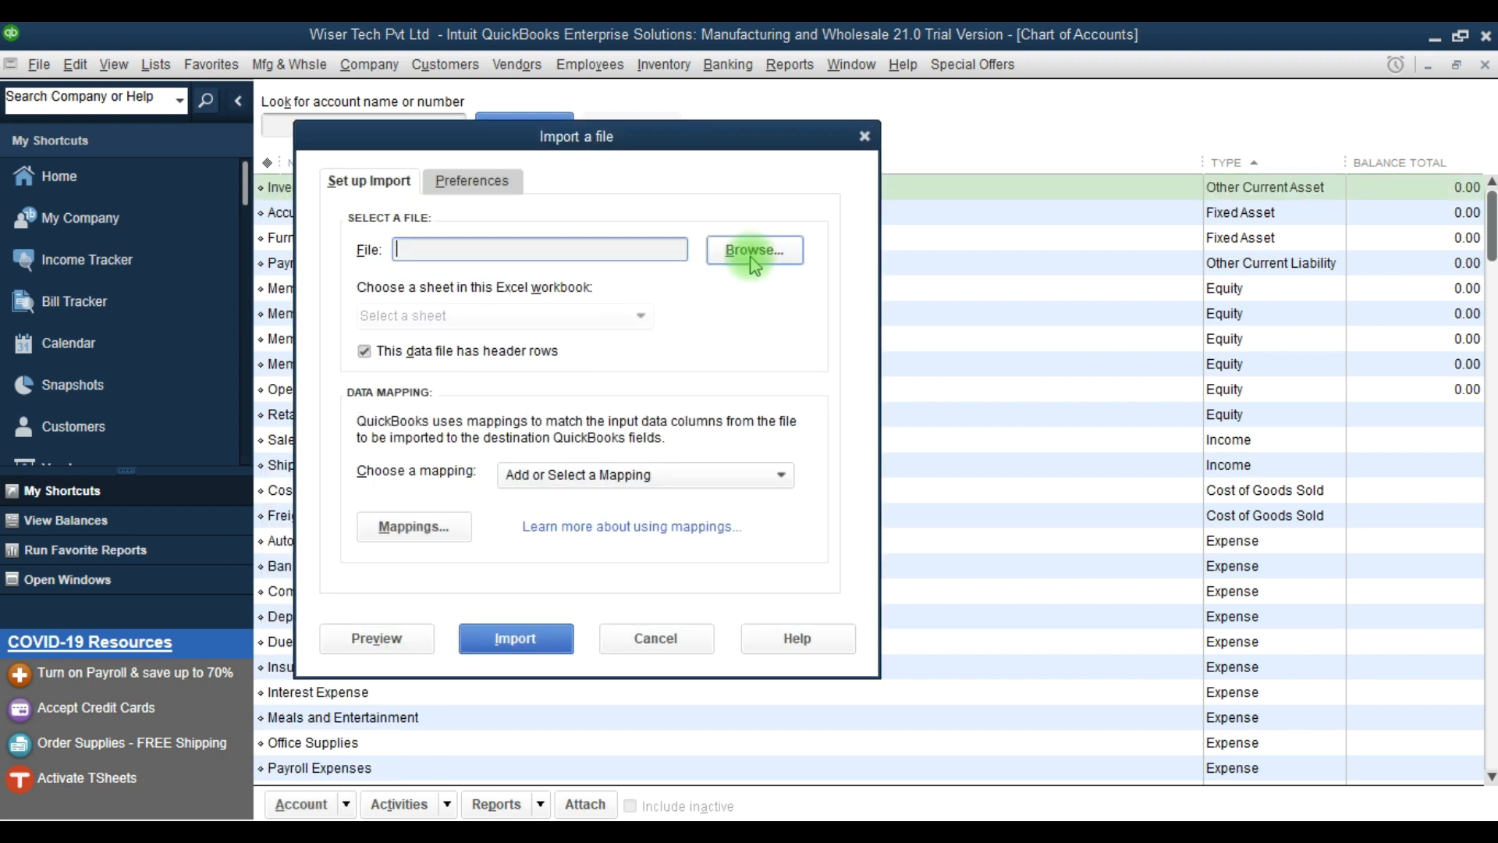
left_click(628, 480)
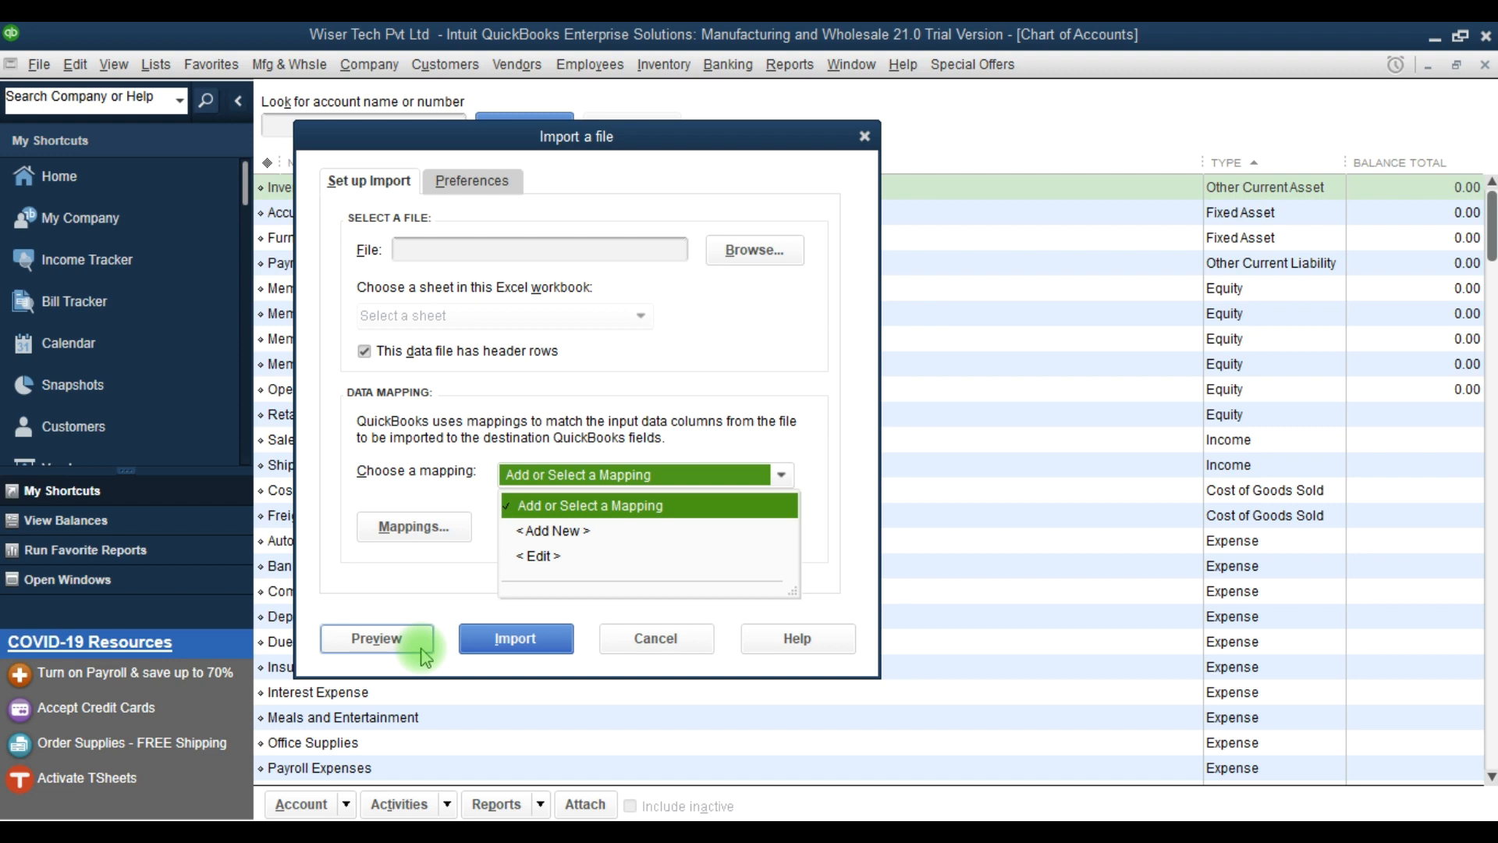
left_click(653, 638)
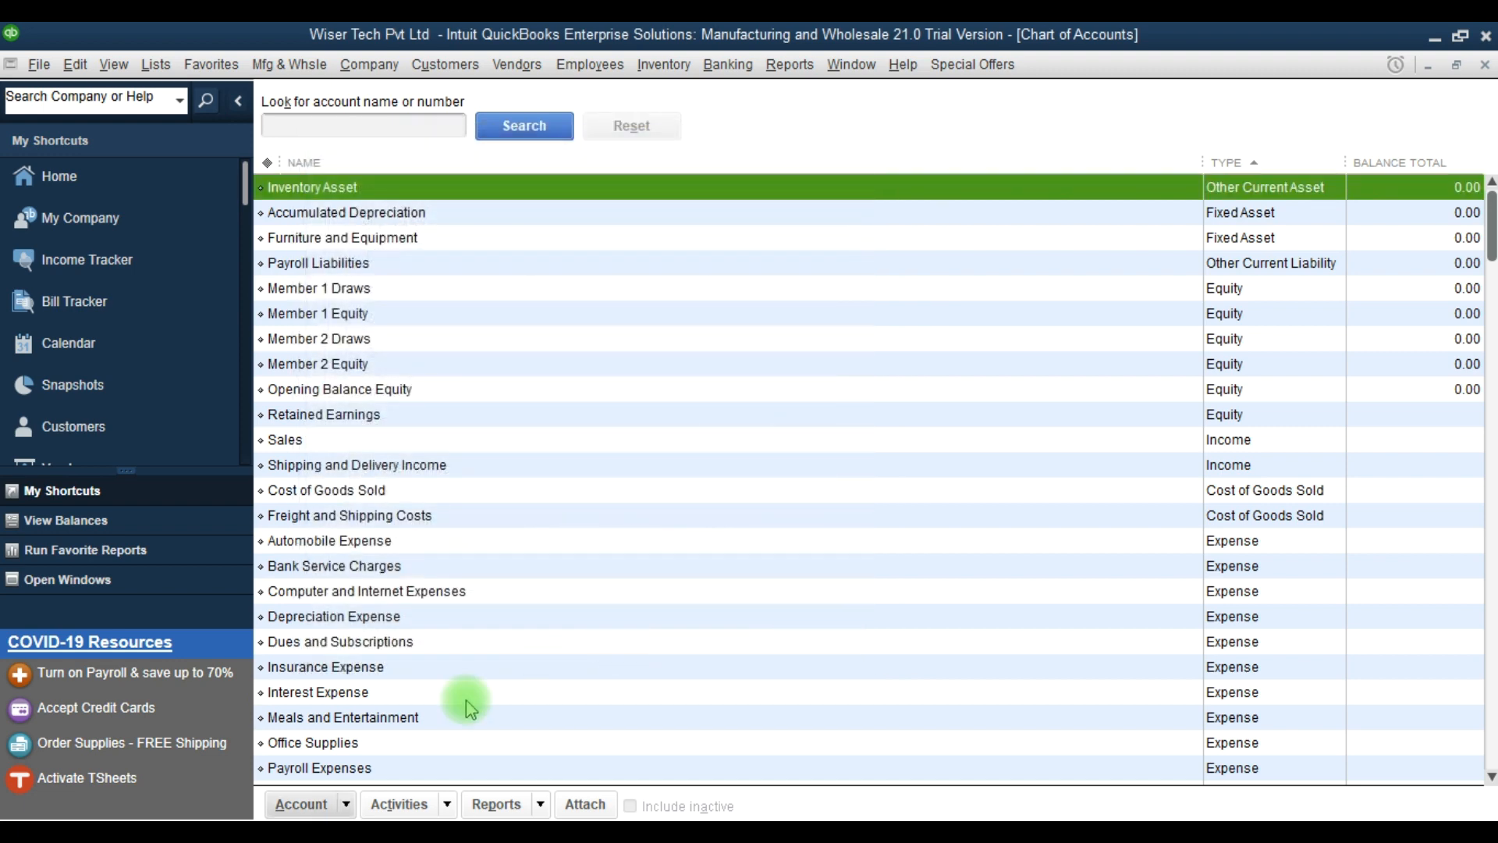
- Open the Account Listing report from the chart of accounts and look through its accounts, descriptions and tax lines
left_click(540, 805)
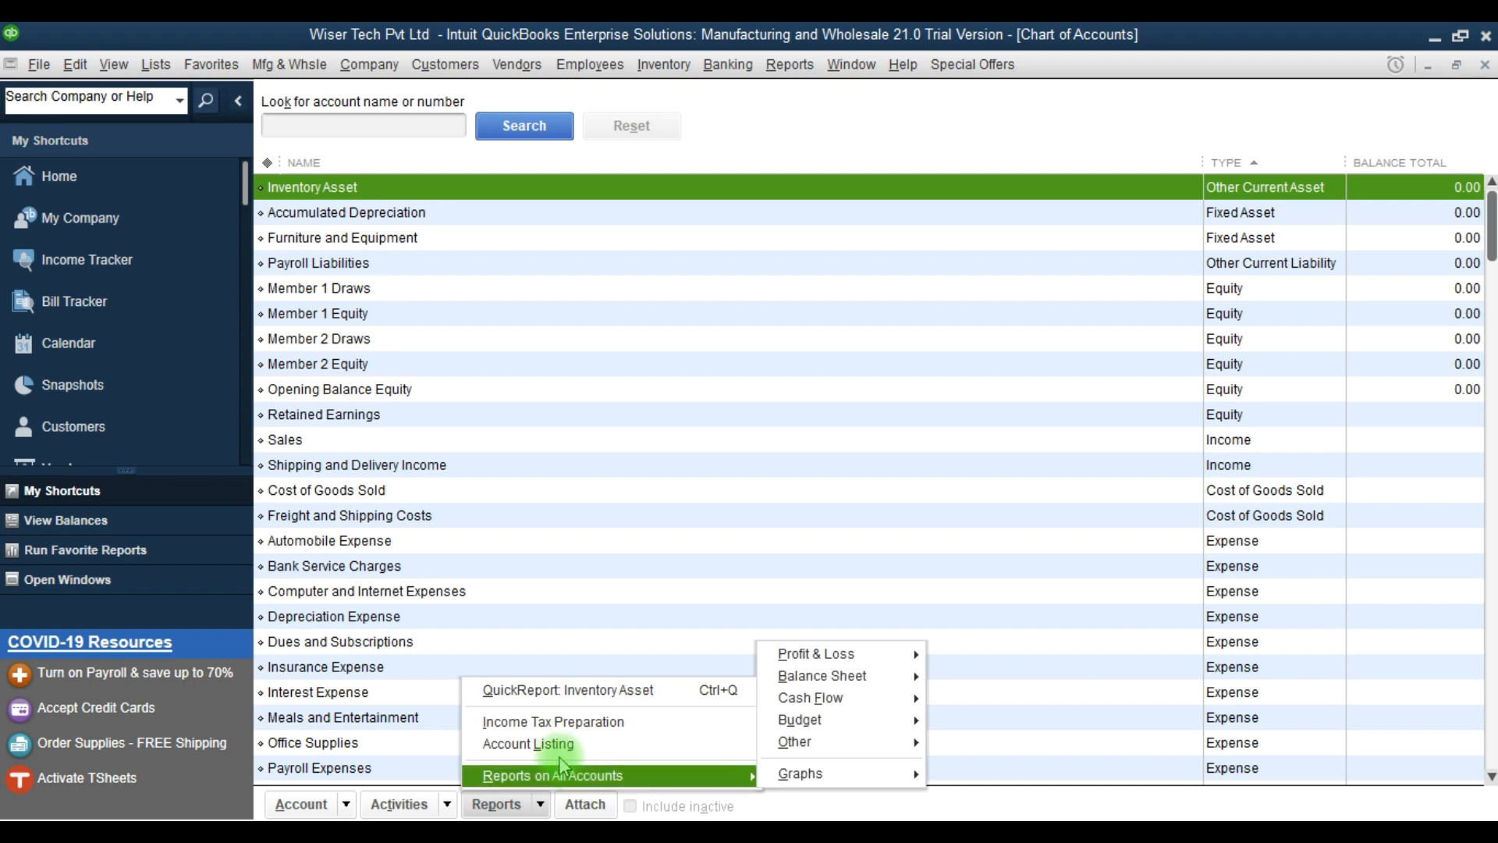
left_click(546, 751)
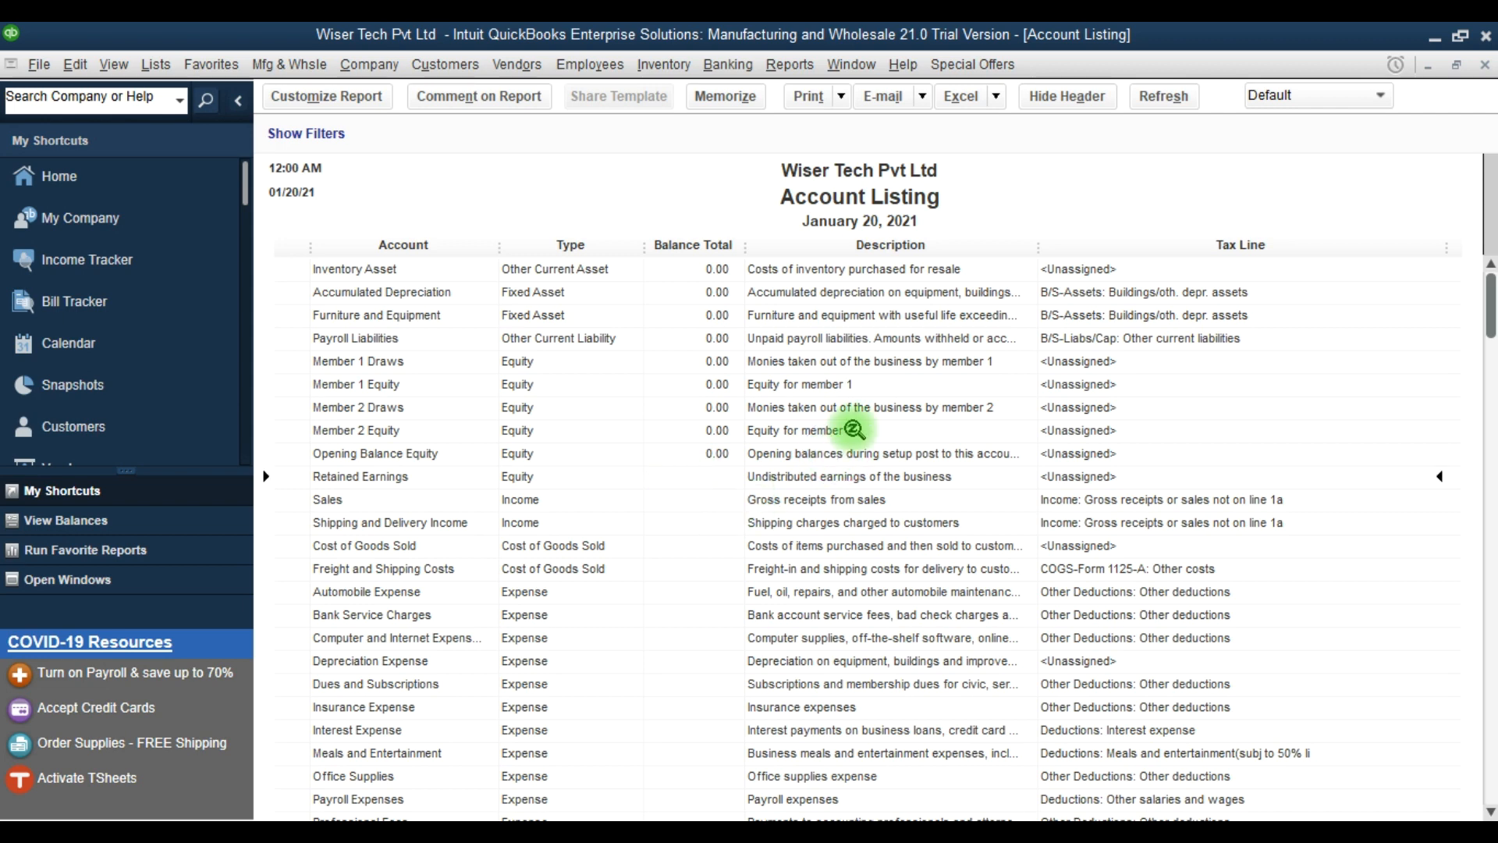
scroll(882, 443, "down", 2)
scroll(882, 443, "up", 2)
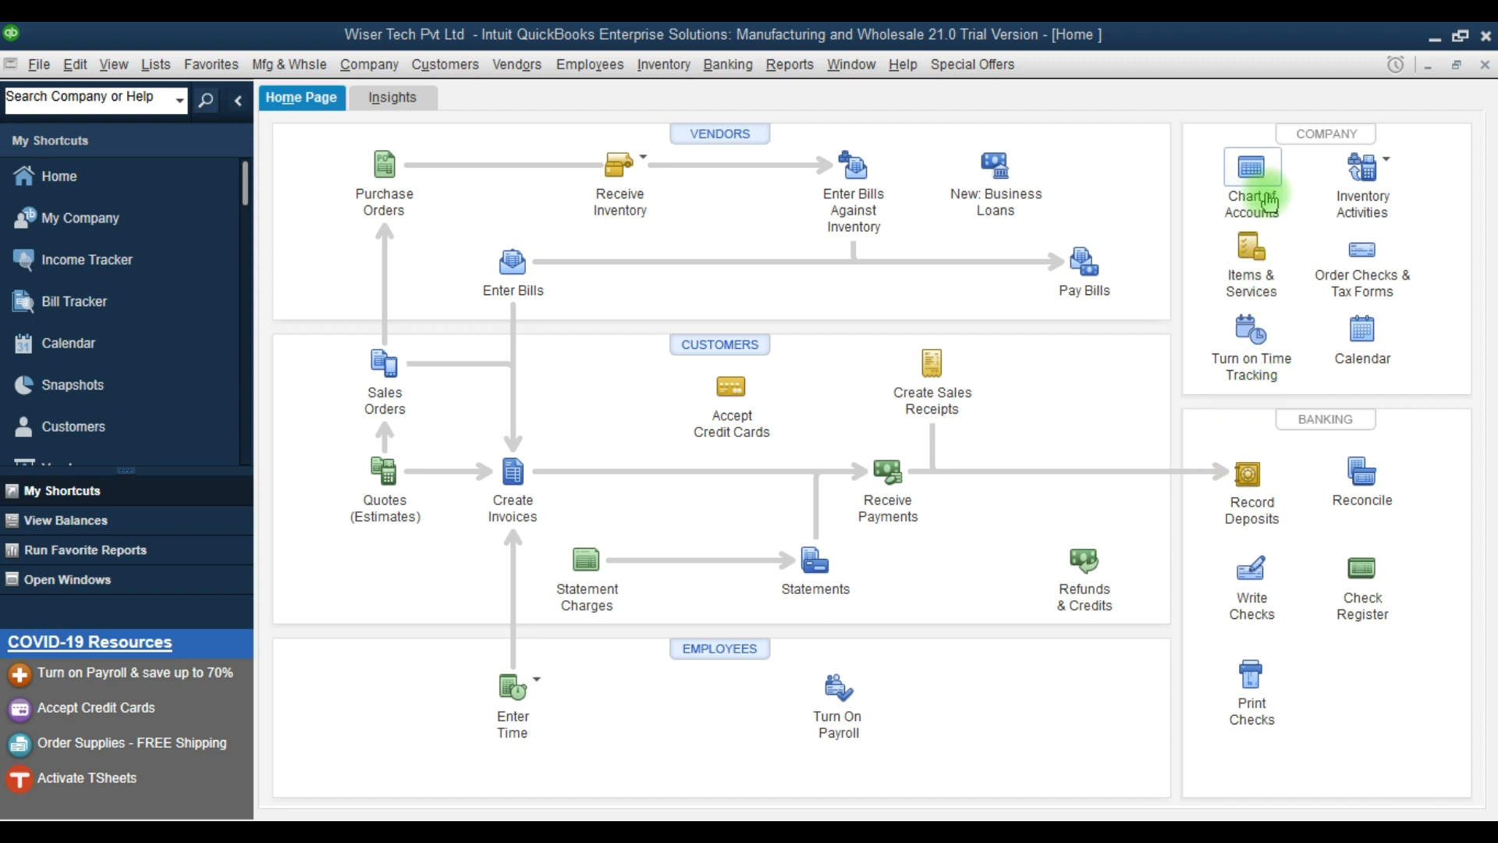
- Start a new account from the chart of accounts and choose Bank as its type
left_click(1264, 199)
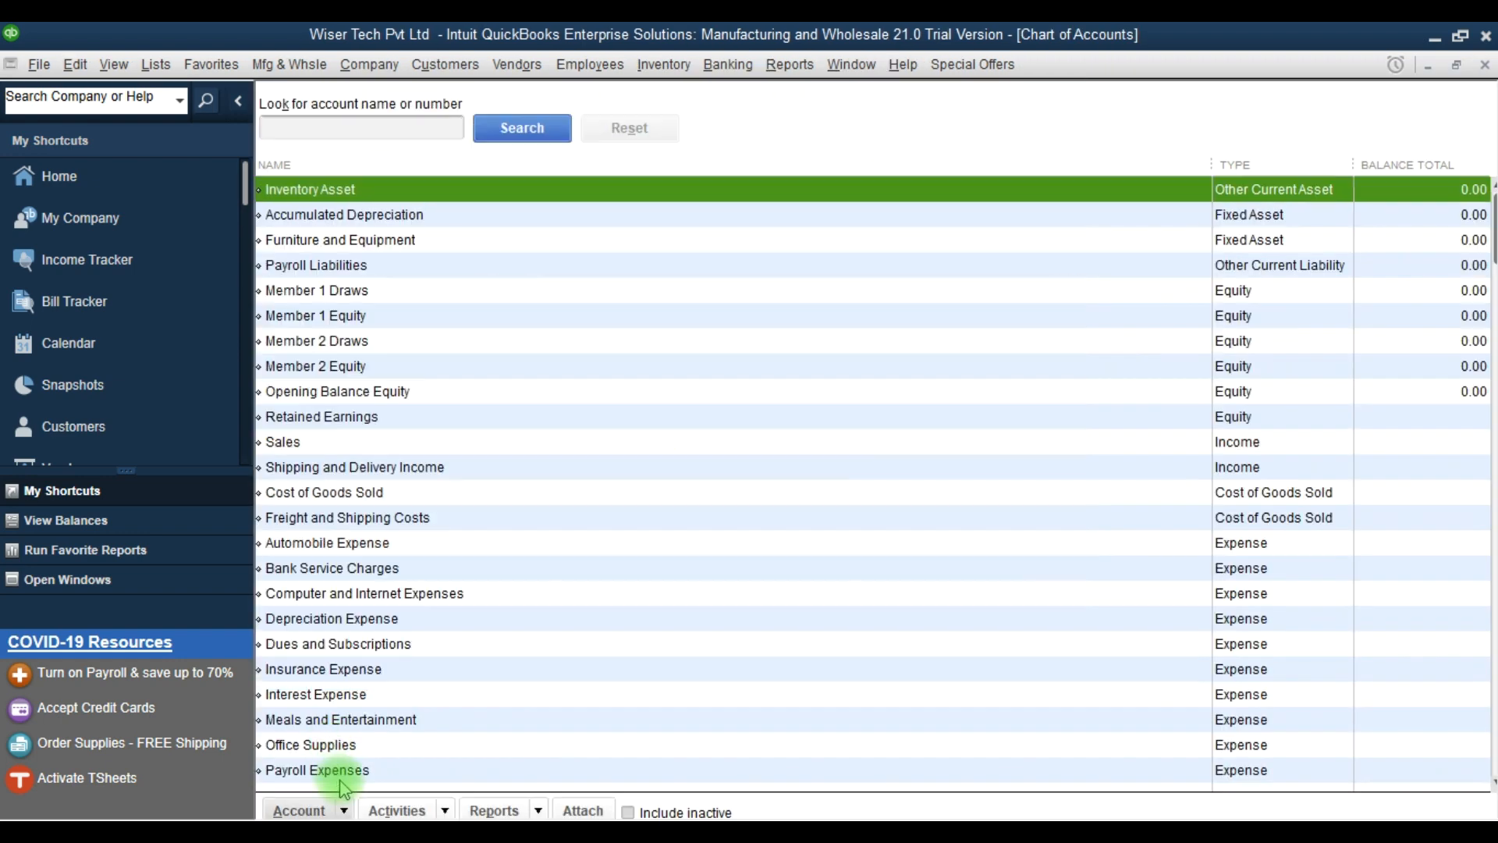
left_click(346, 804)
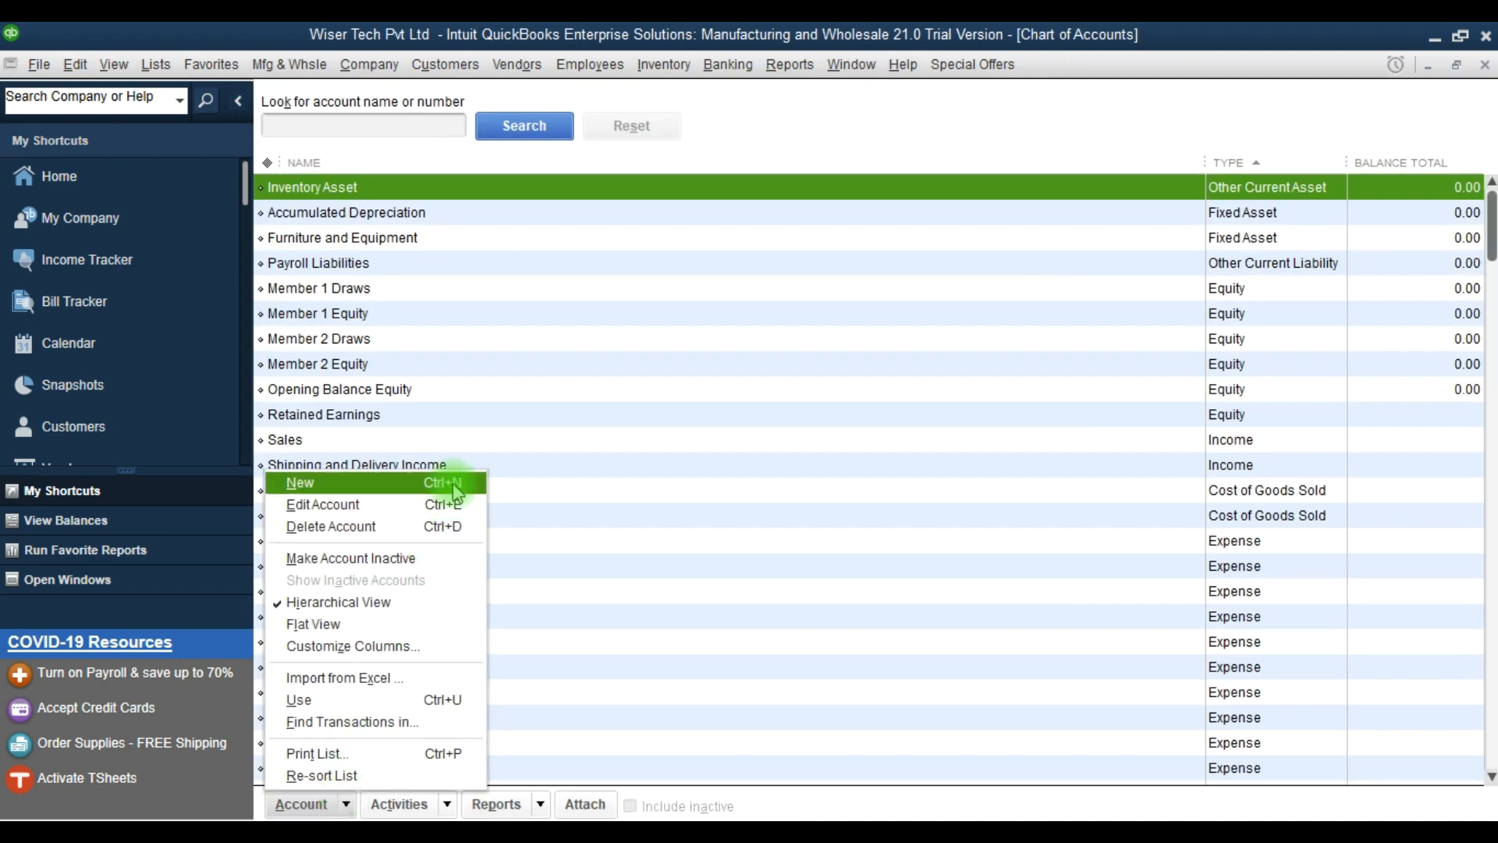
left_click(408, 485)
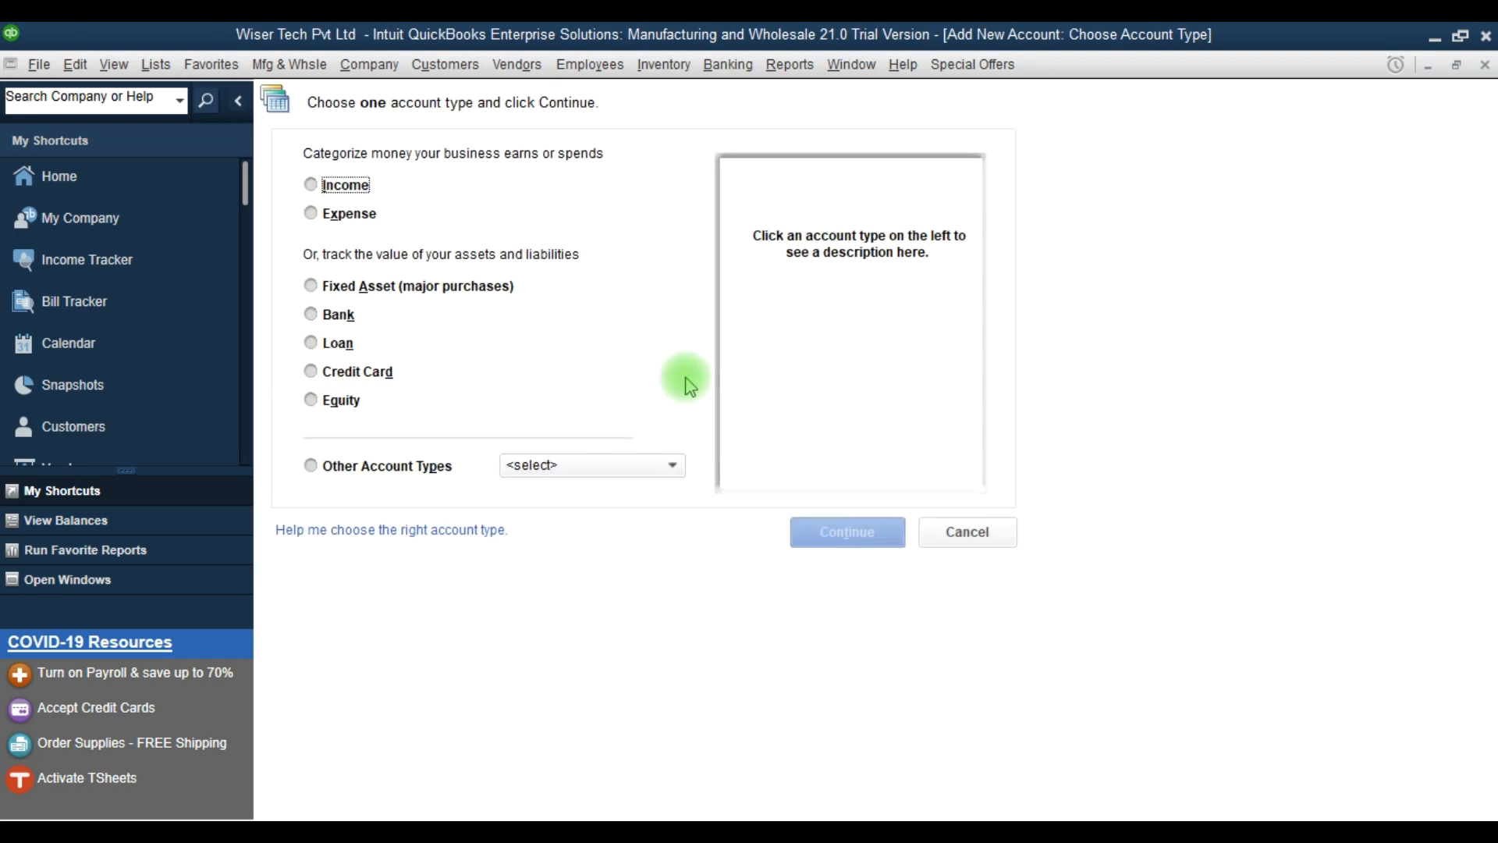
left_click(347, 316)
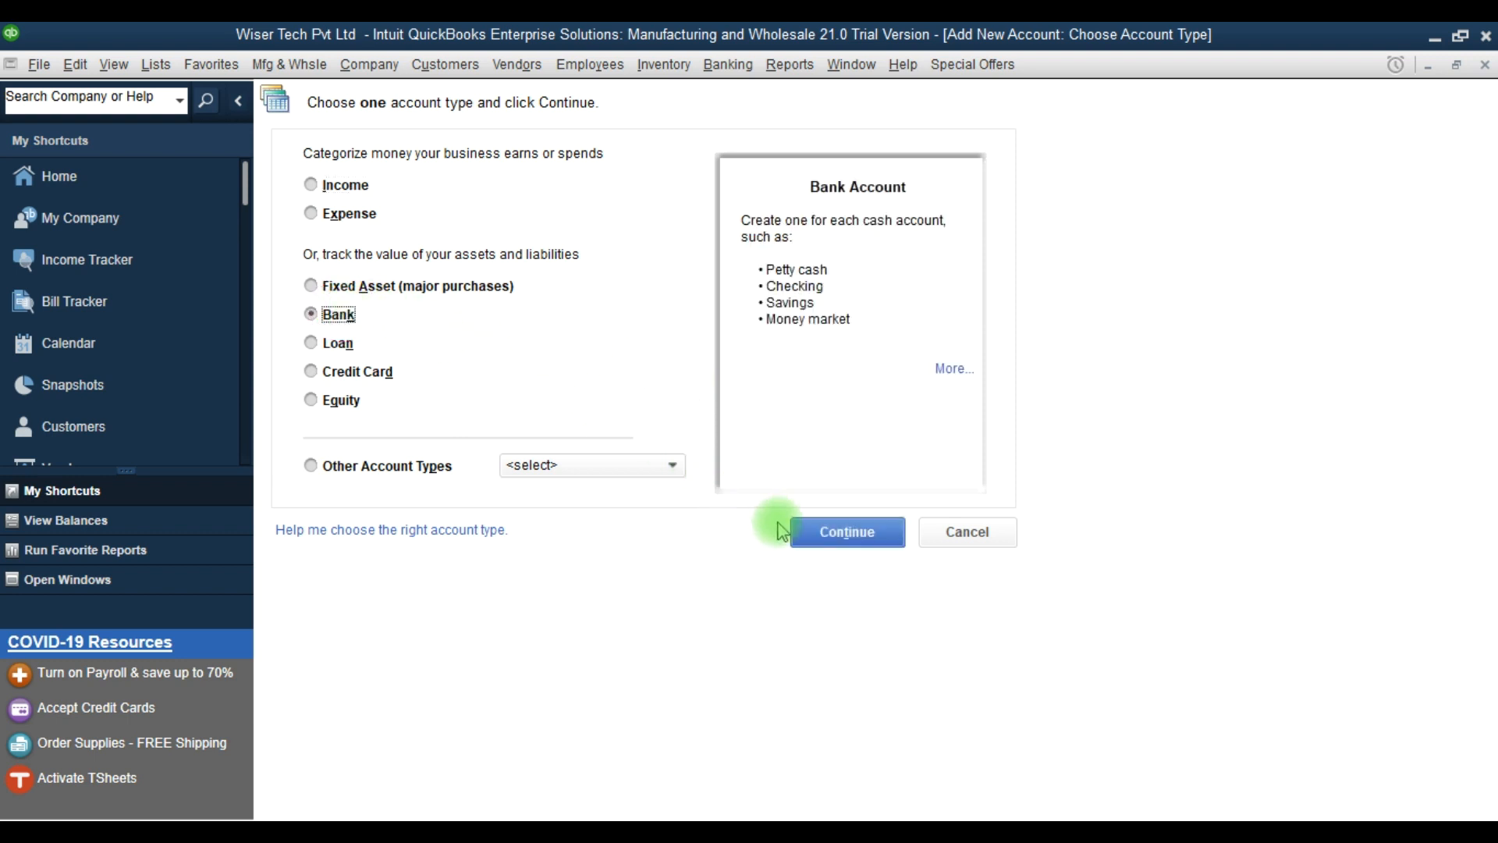
left_click(850, 540)
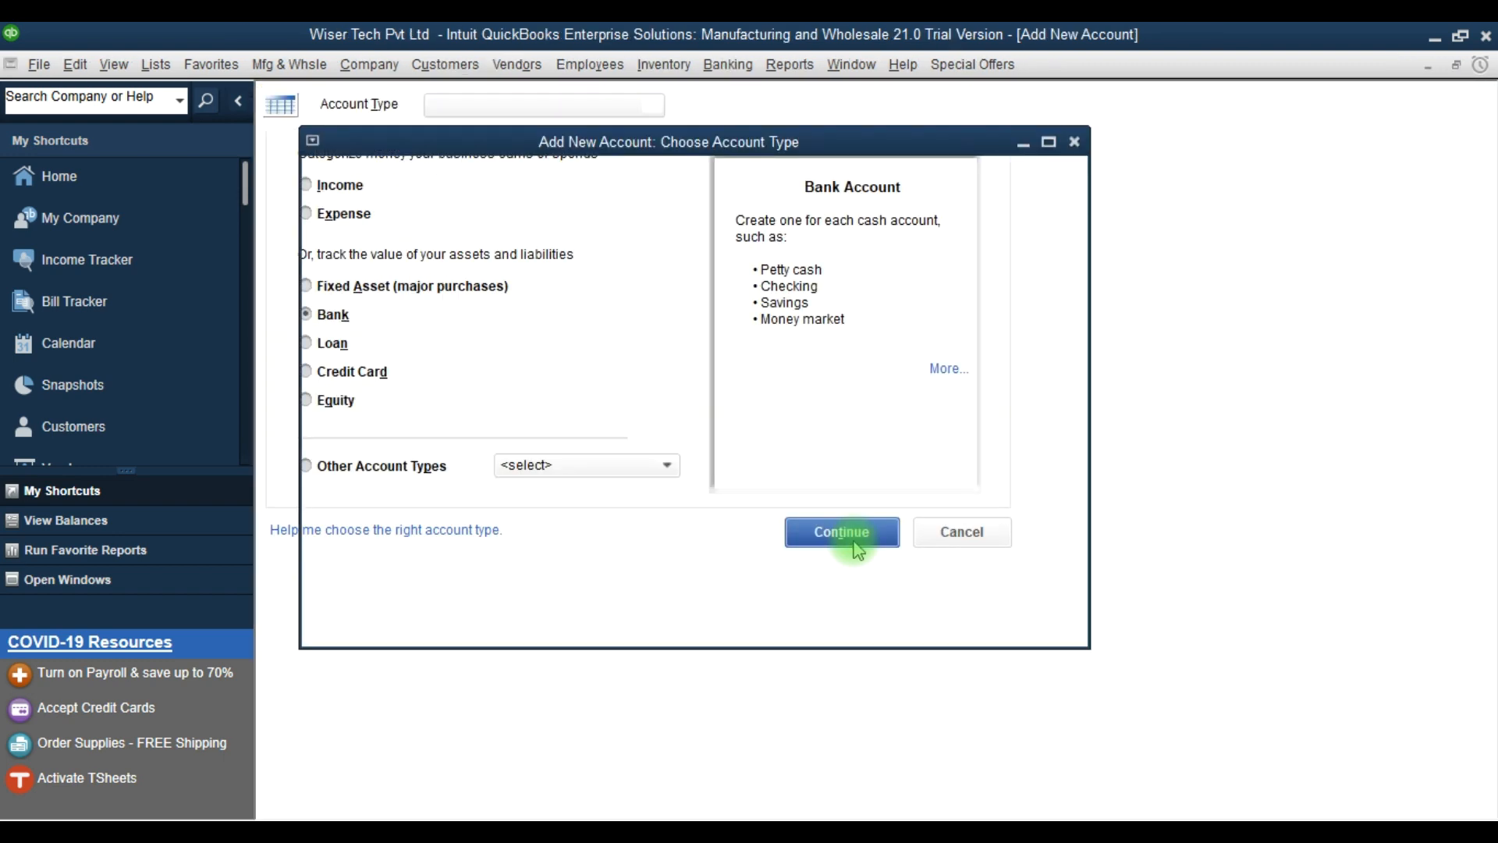
left_click(854, 546)
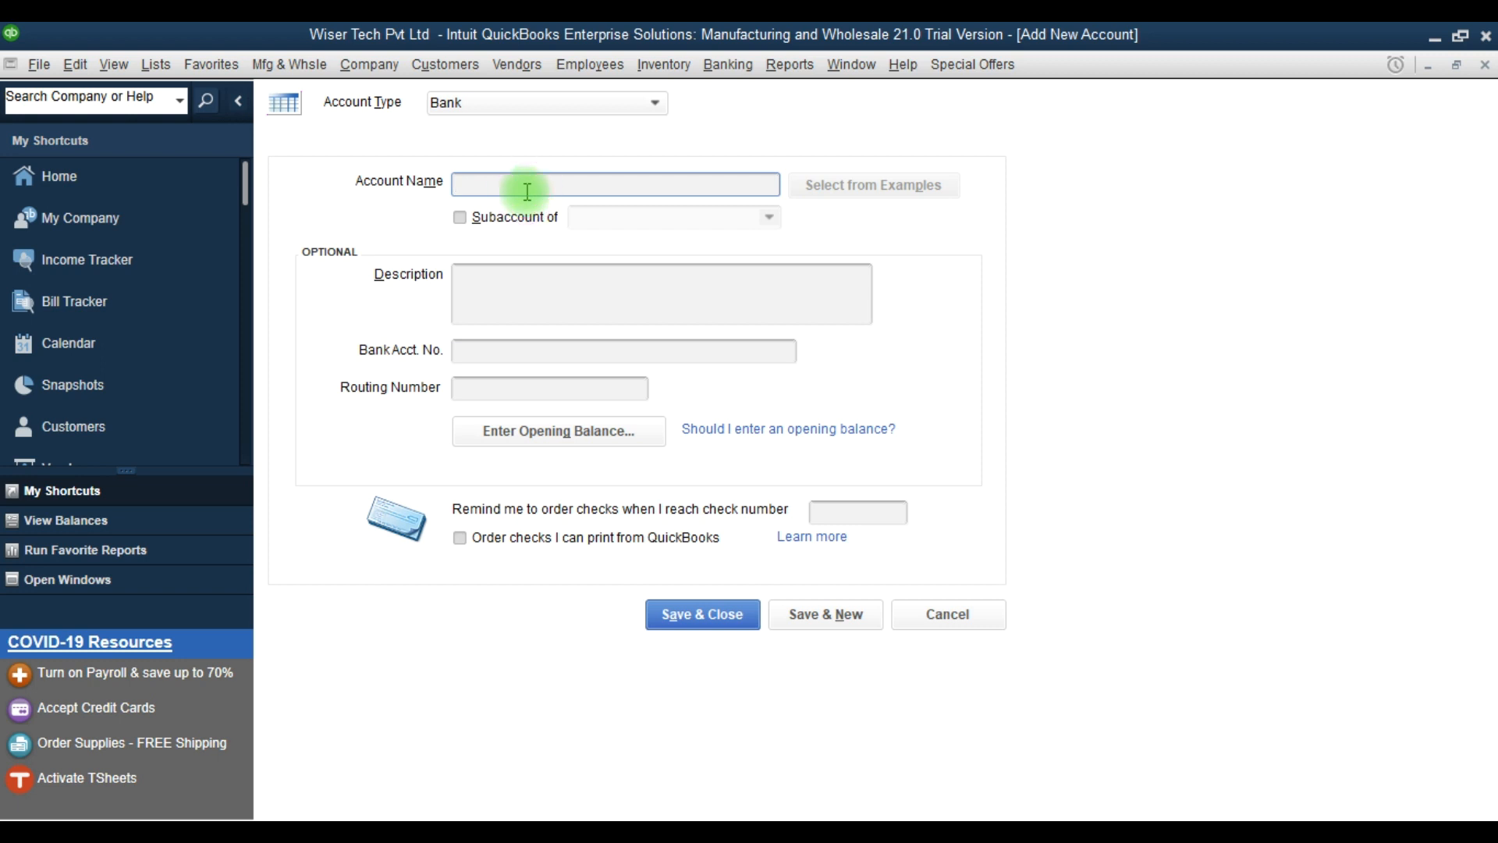
- Name the account Meezan Bank, enter its bank account number without making it a subaccount, and save it to begin another account
type("Meezan Bank")
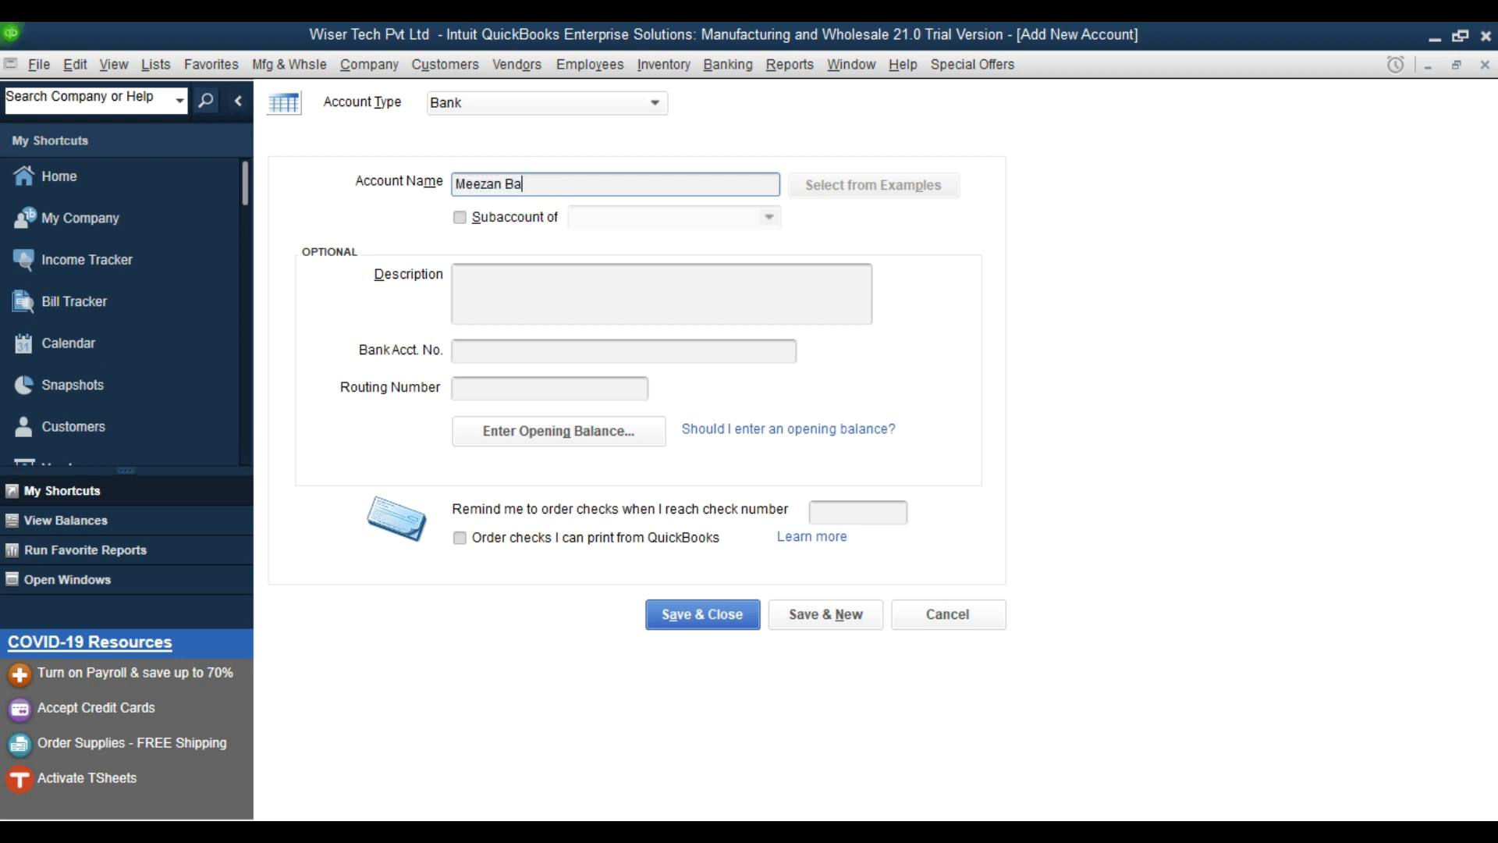
left_click(485, 221)
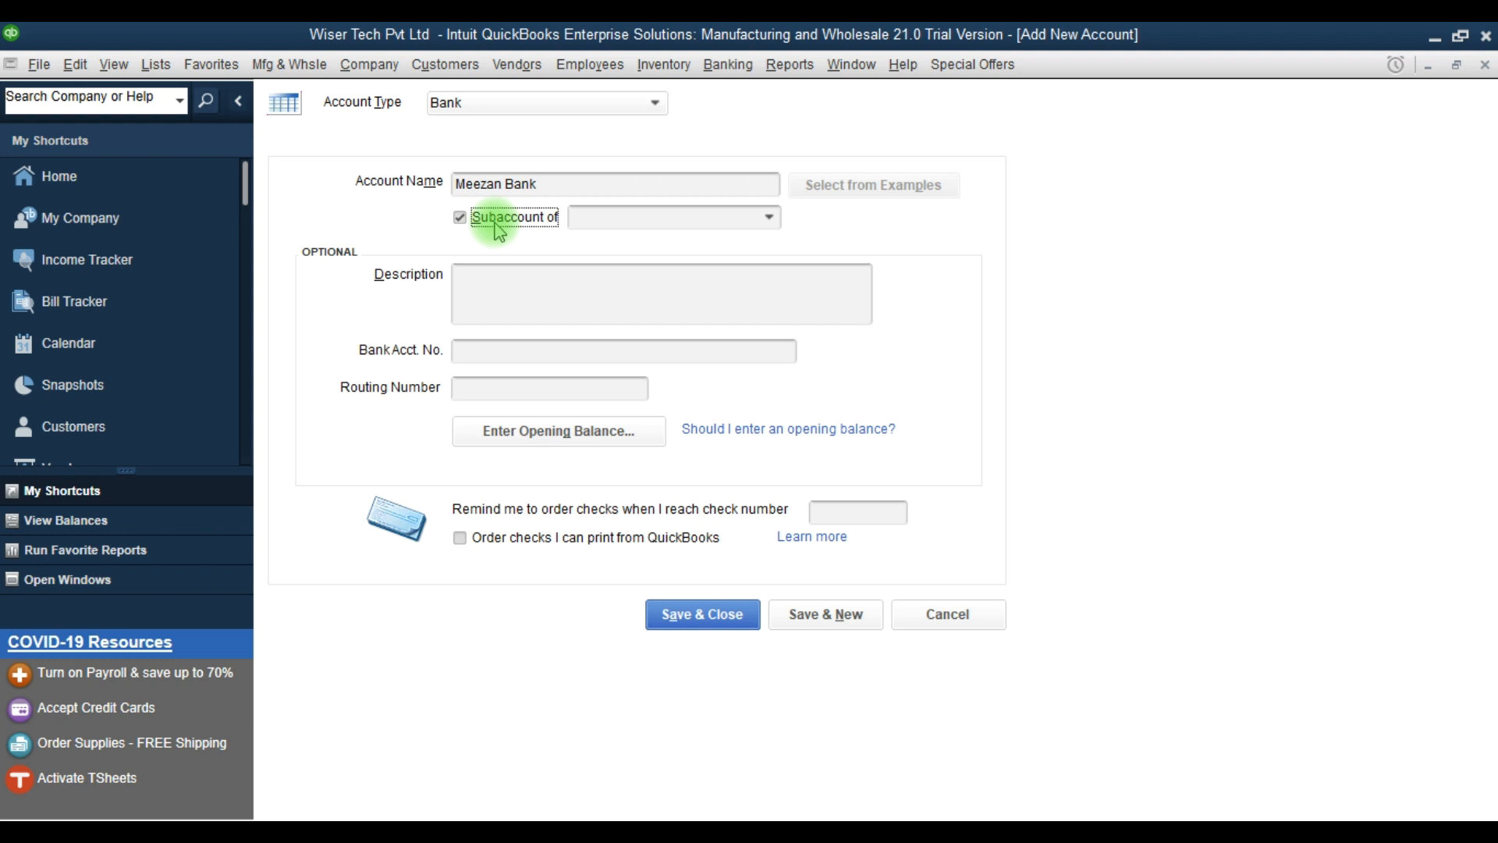
left_click(499, 226)
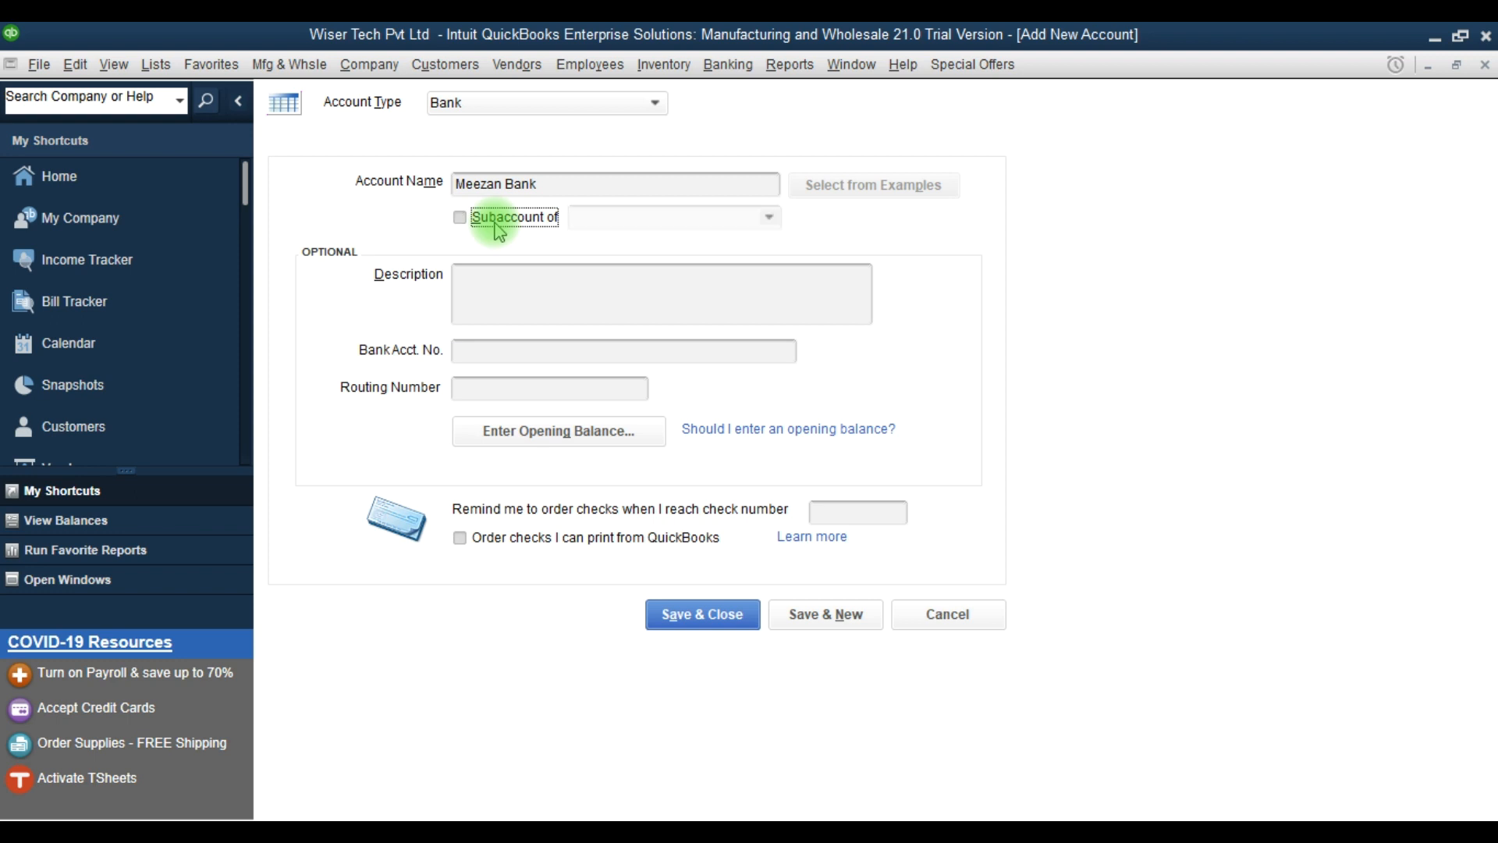
left_click(499, 291)
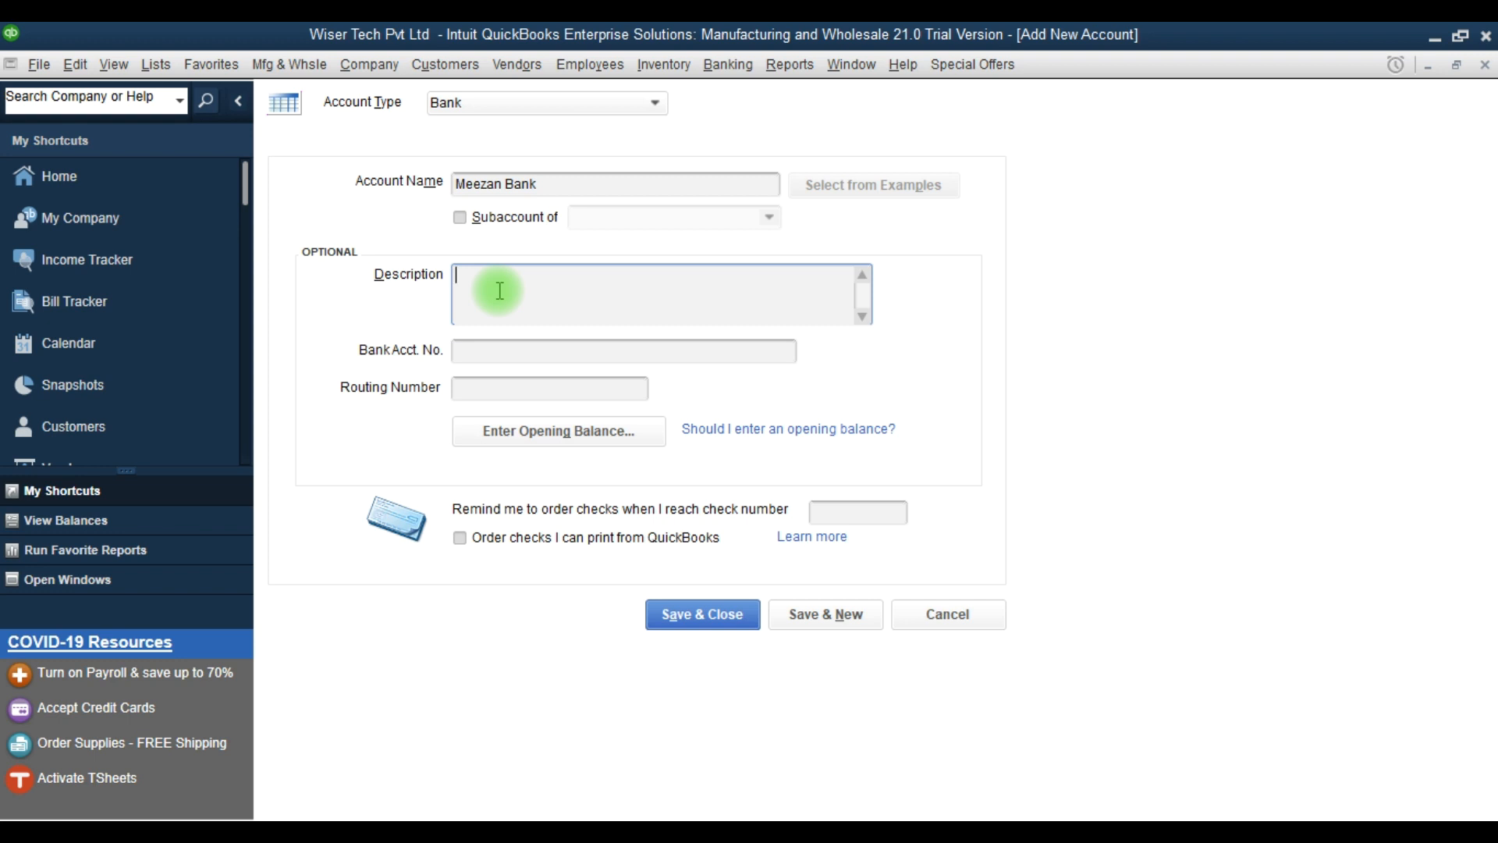
left_click(487, 346)
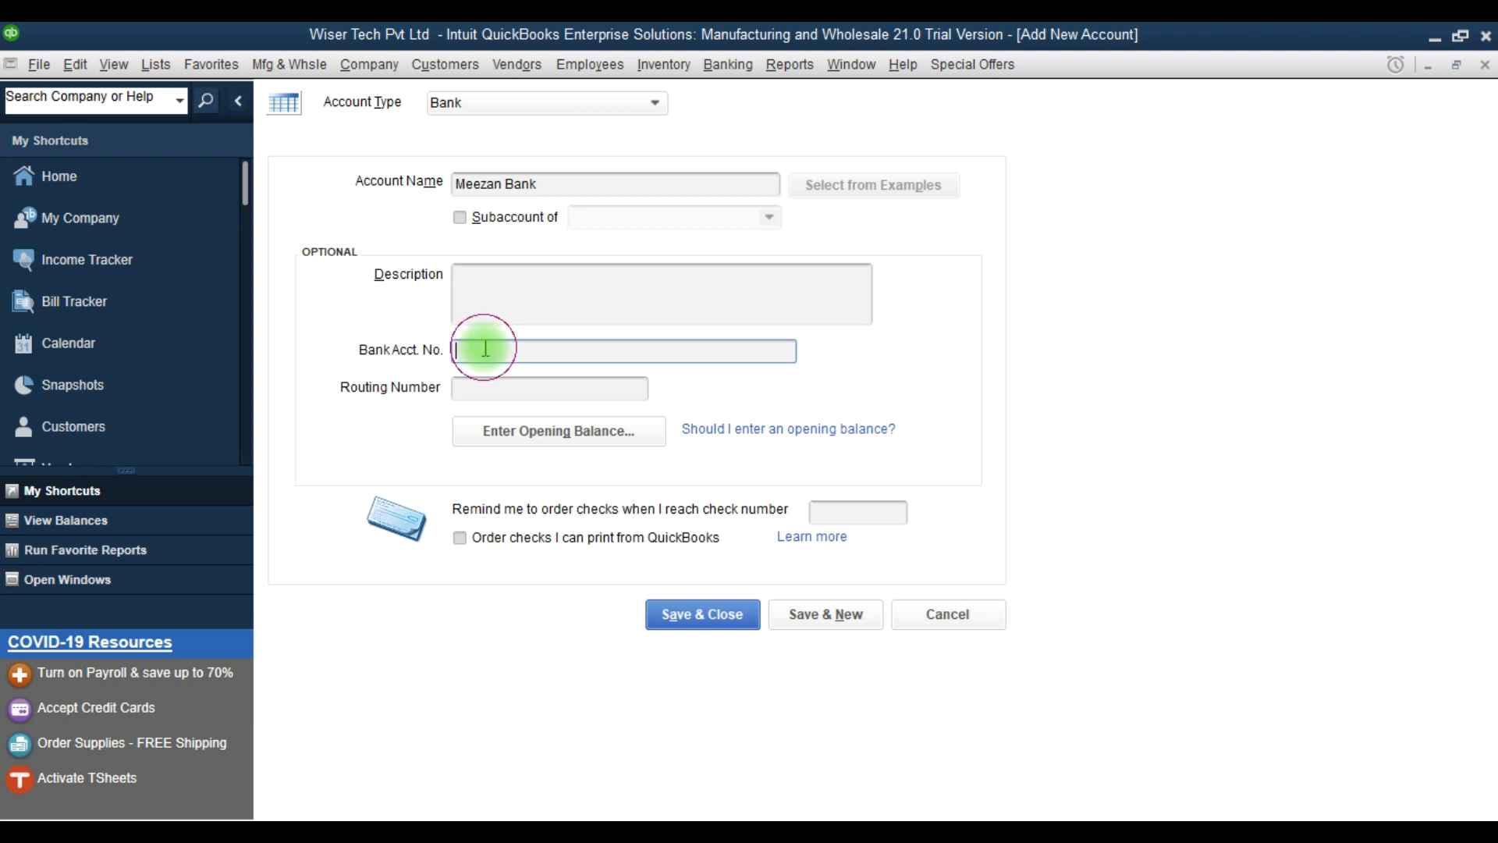
type("123456790")
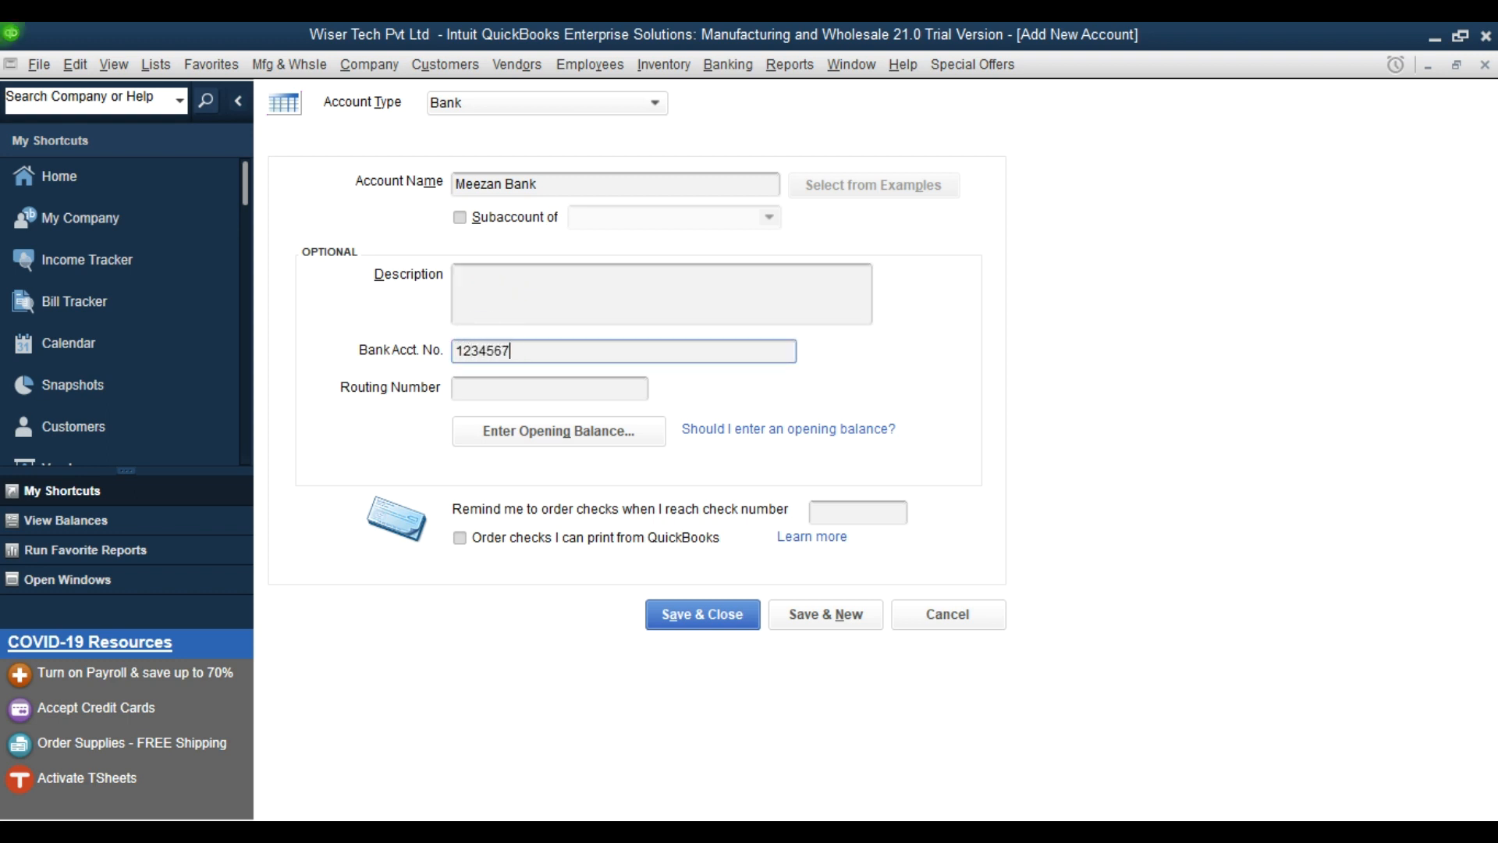
key("BackSpace")
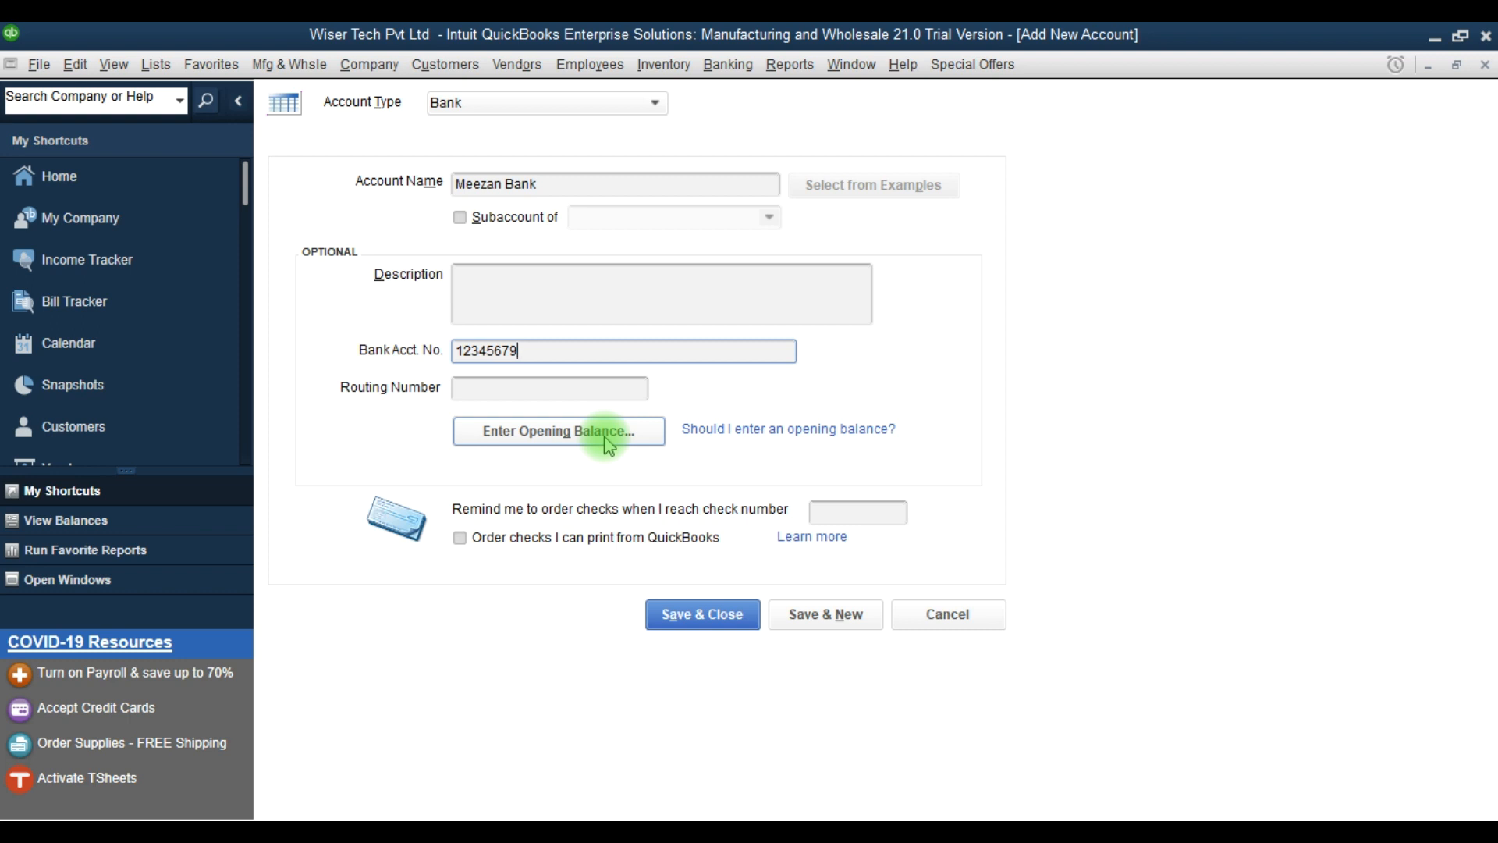
left_click(797, 614)
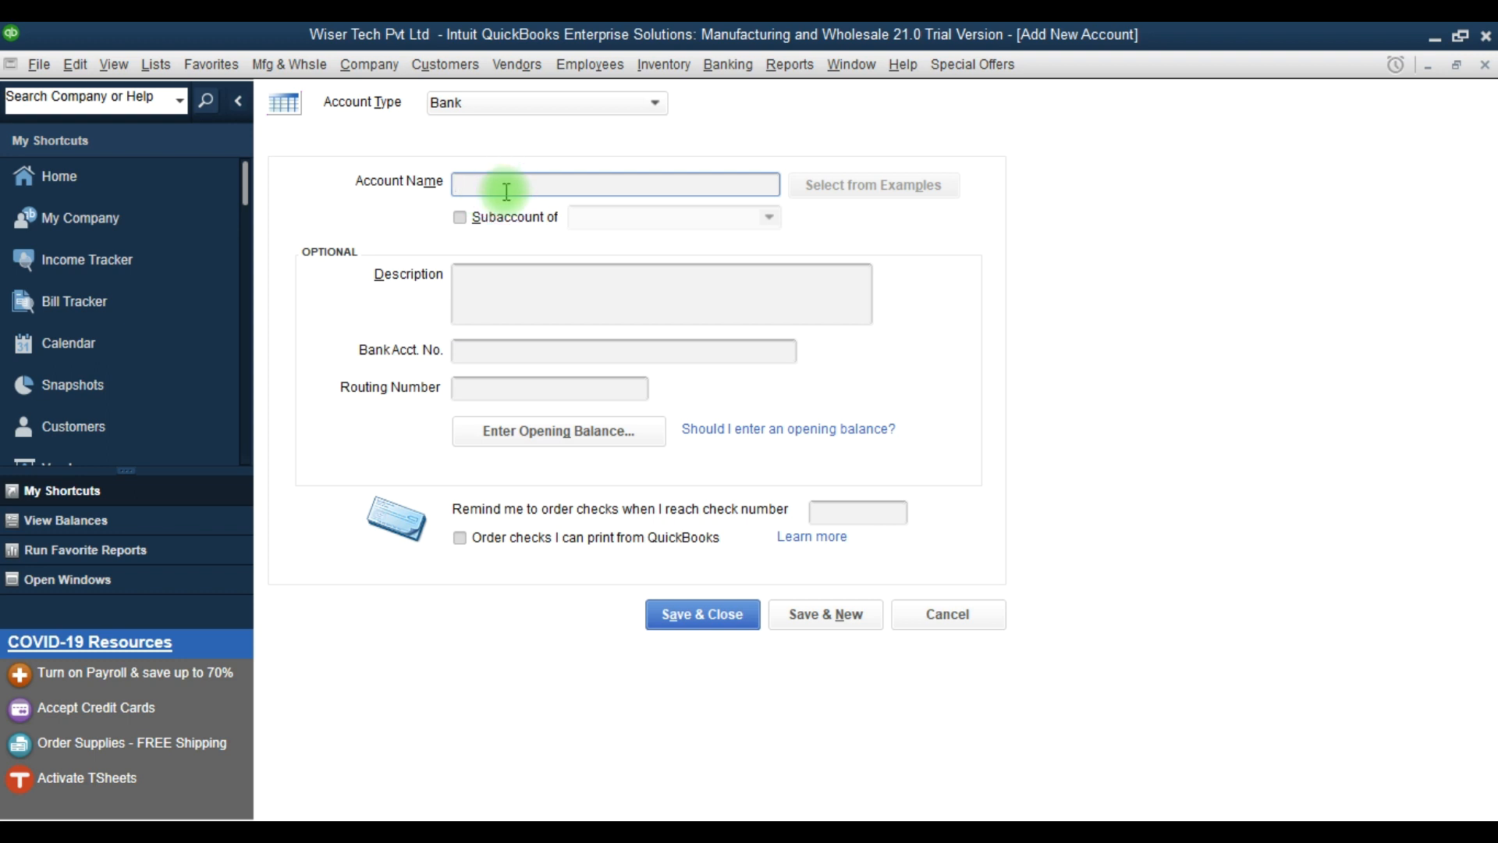
key("shift+Tab")
key("Down")
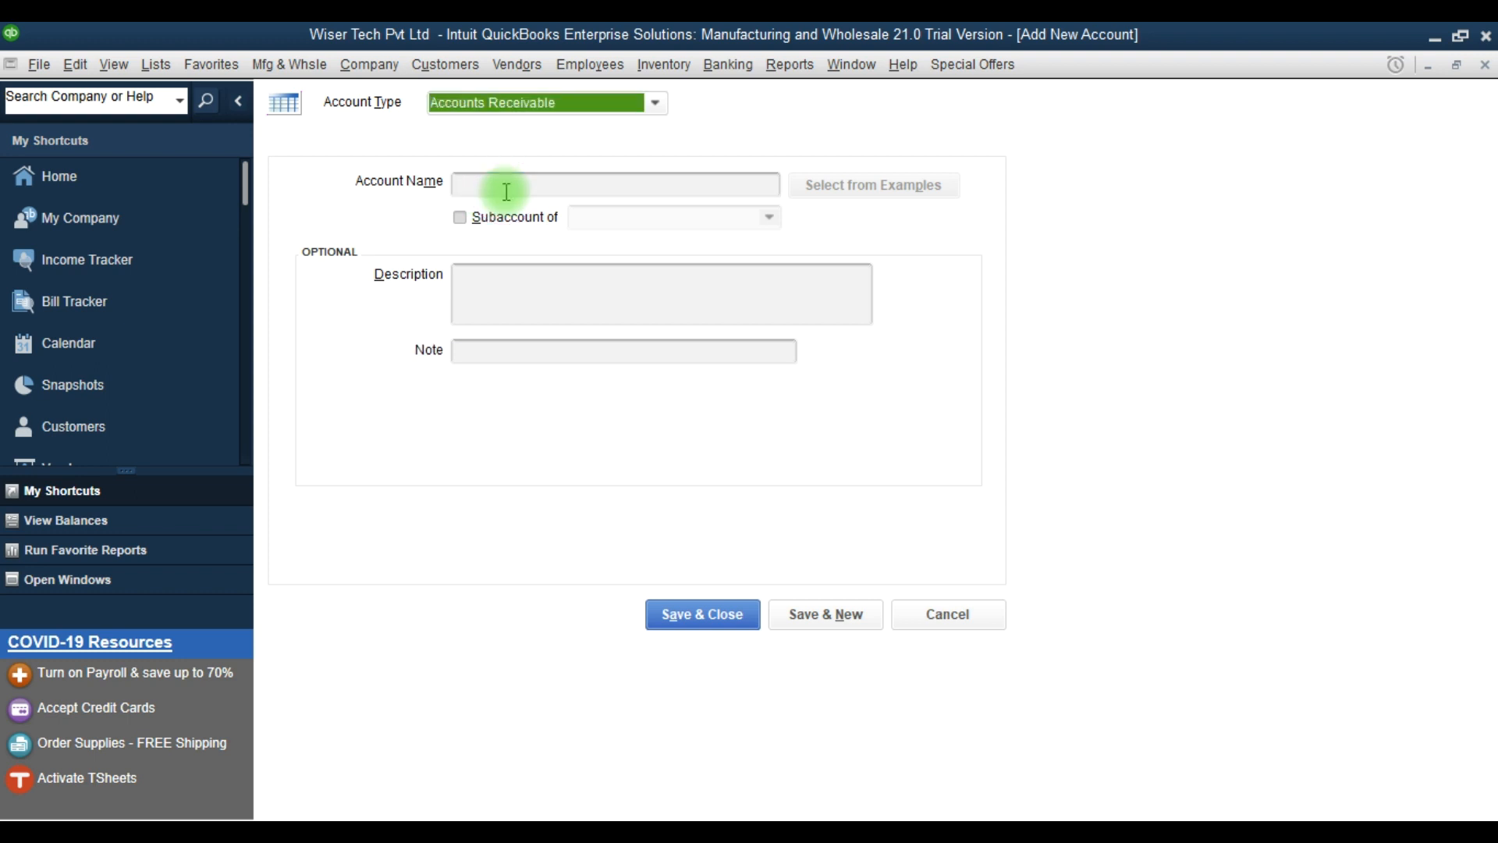
left_click(655, 102)
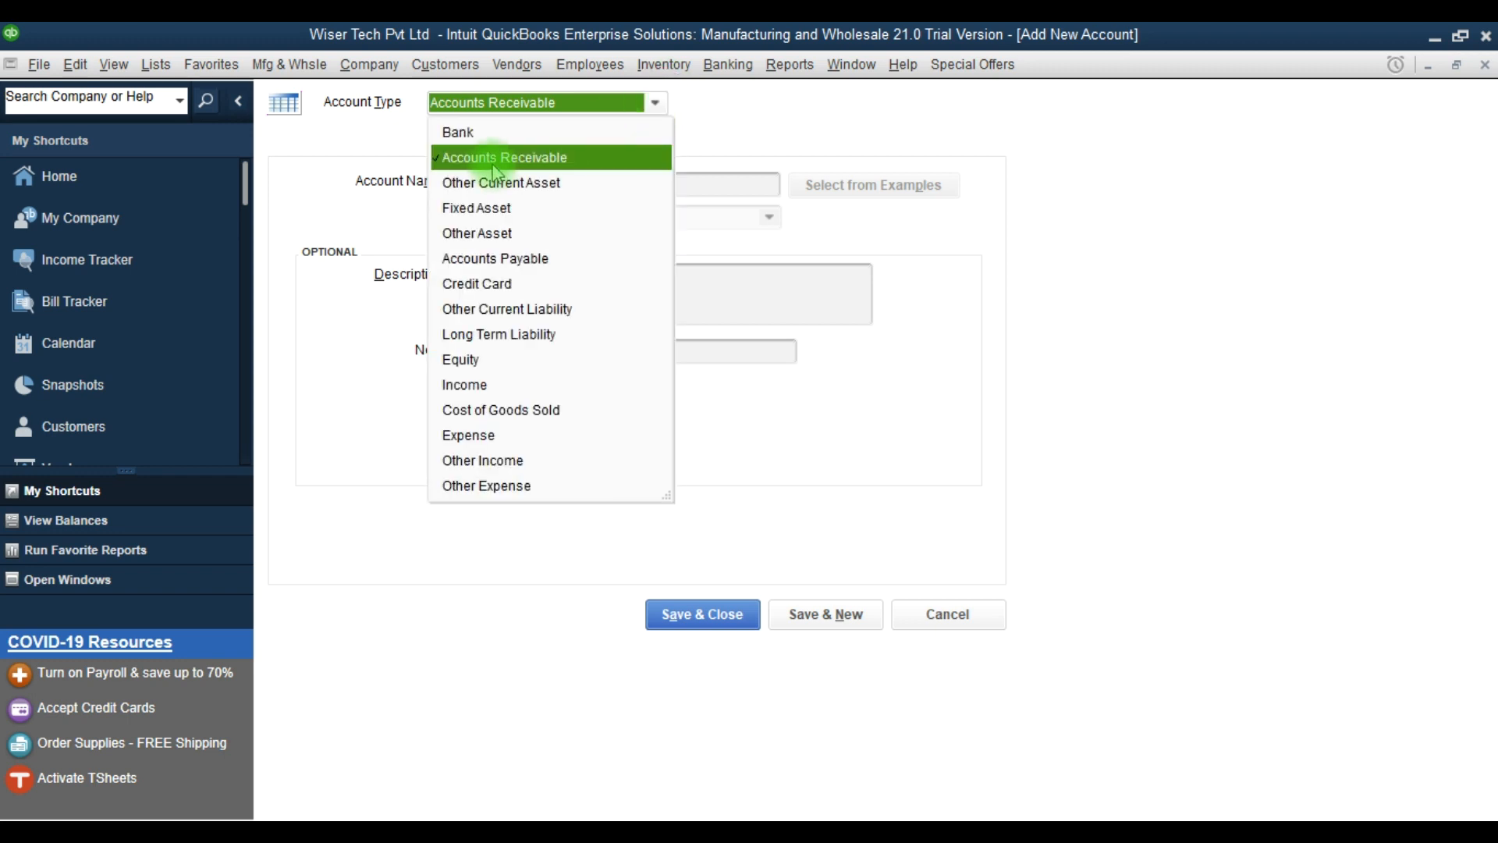
left_click(475, 135)
- Name the new bank account Bank Alfalah, enter its bank account number and save it to begin another account
left_click(508, 185)
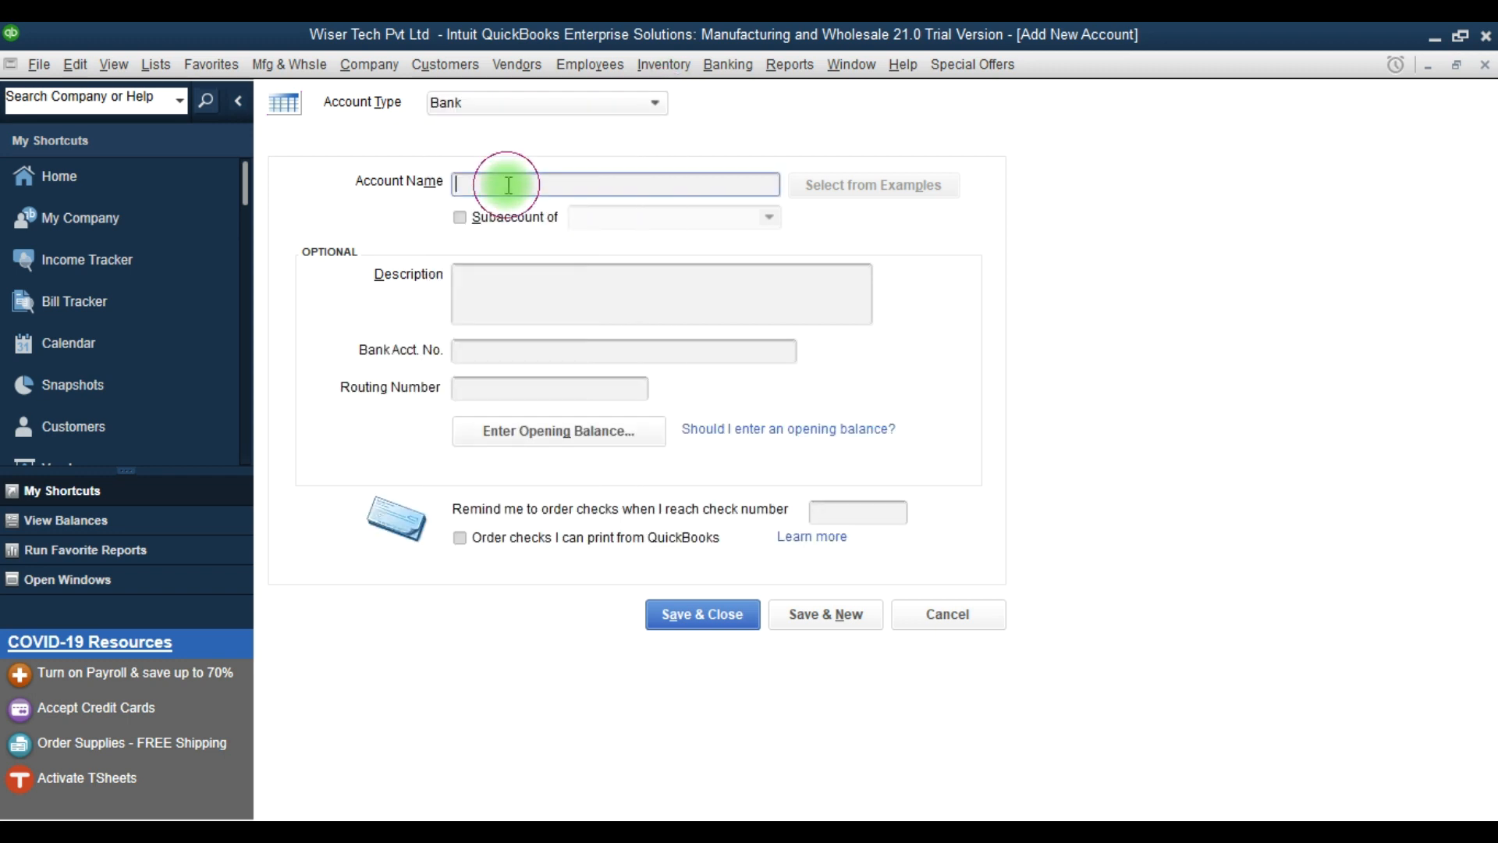
type("Bank Al")
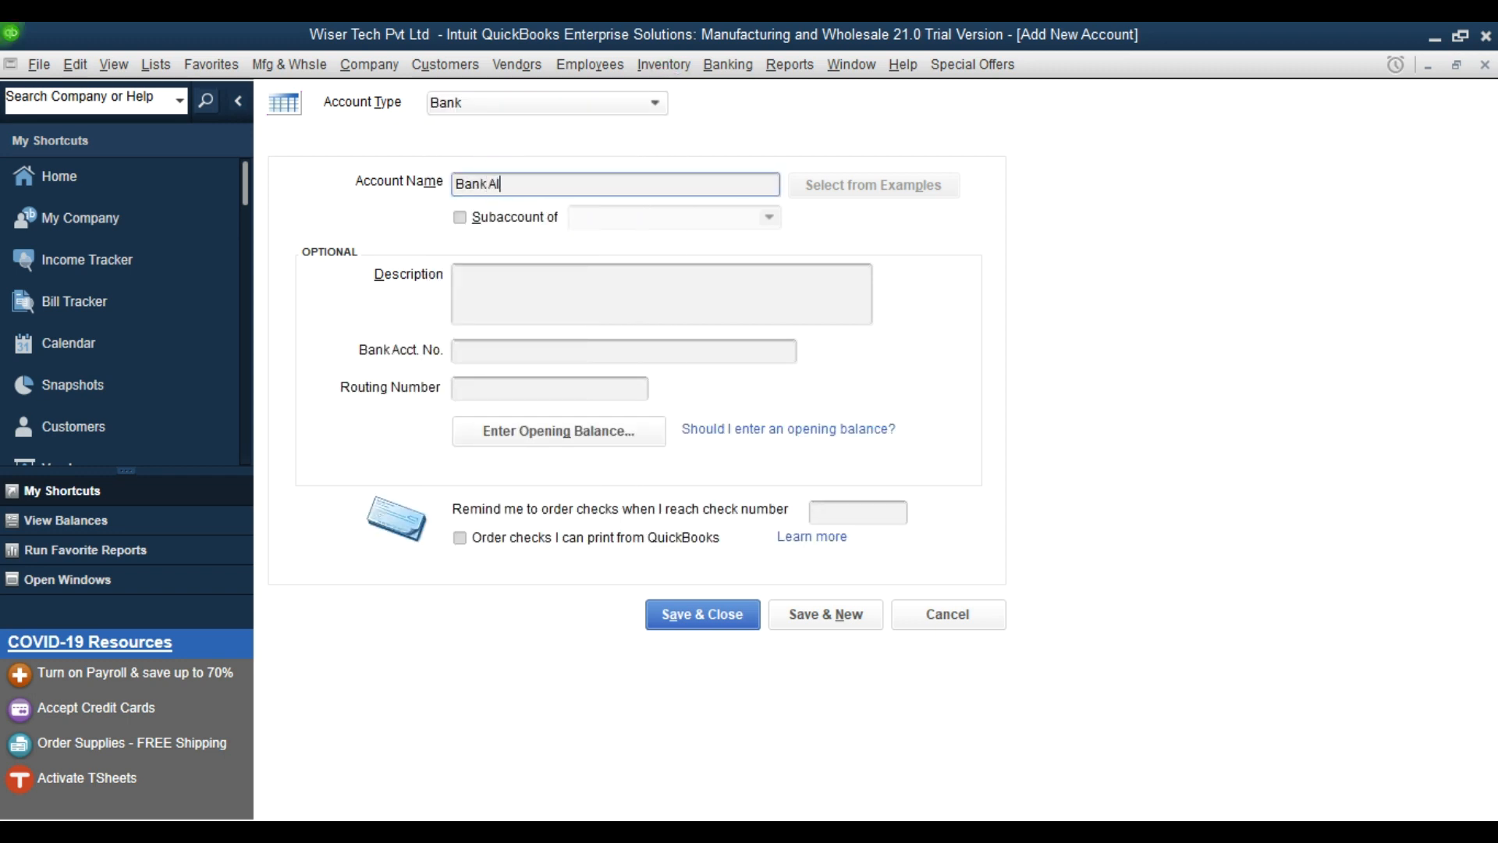
type("falah")
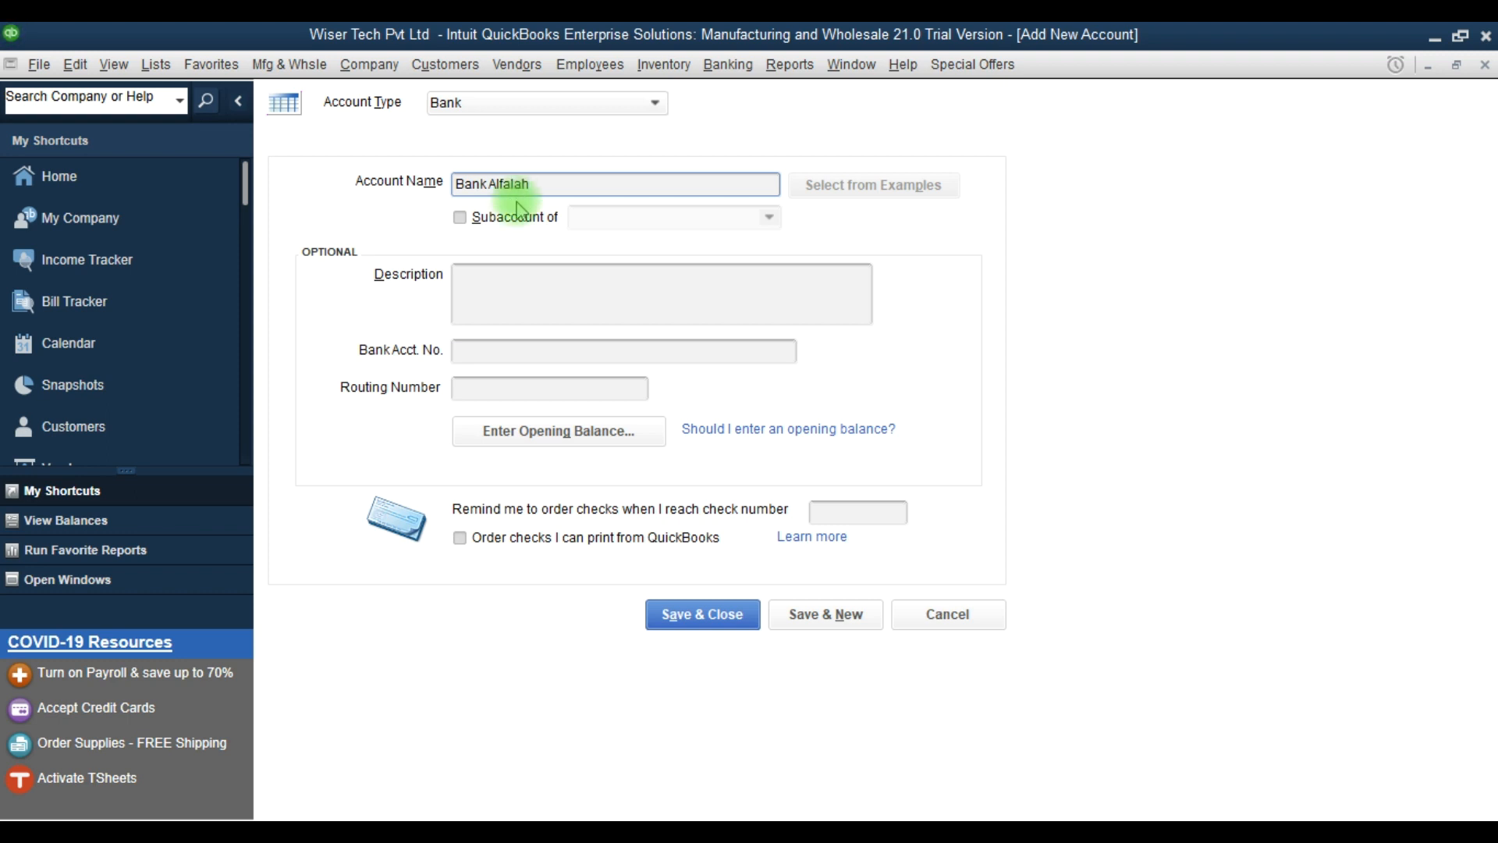
left_click(485, 351)
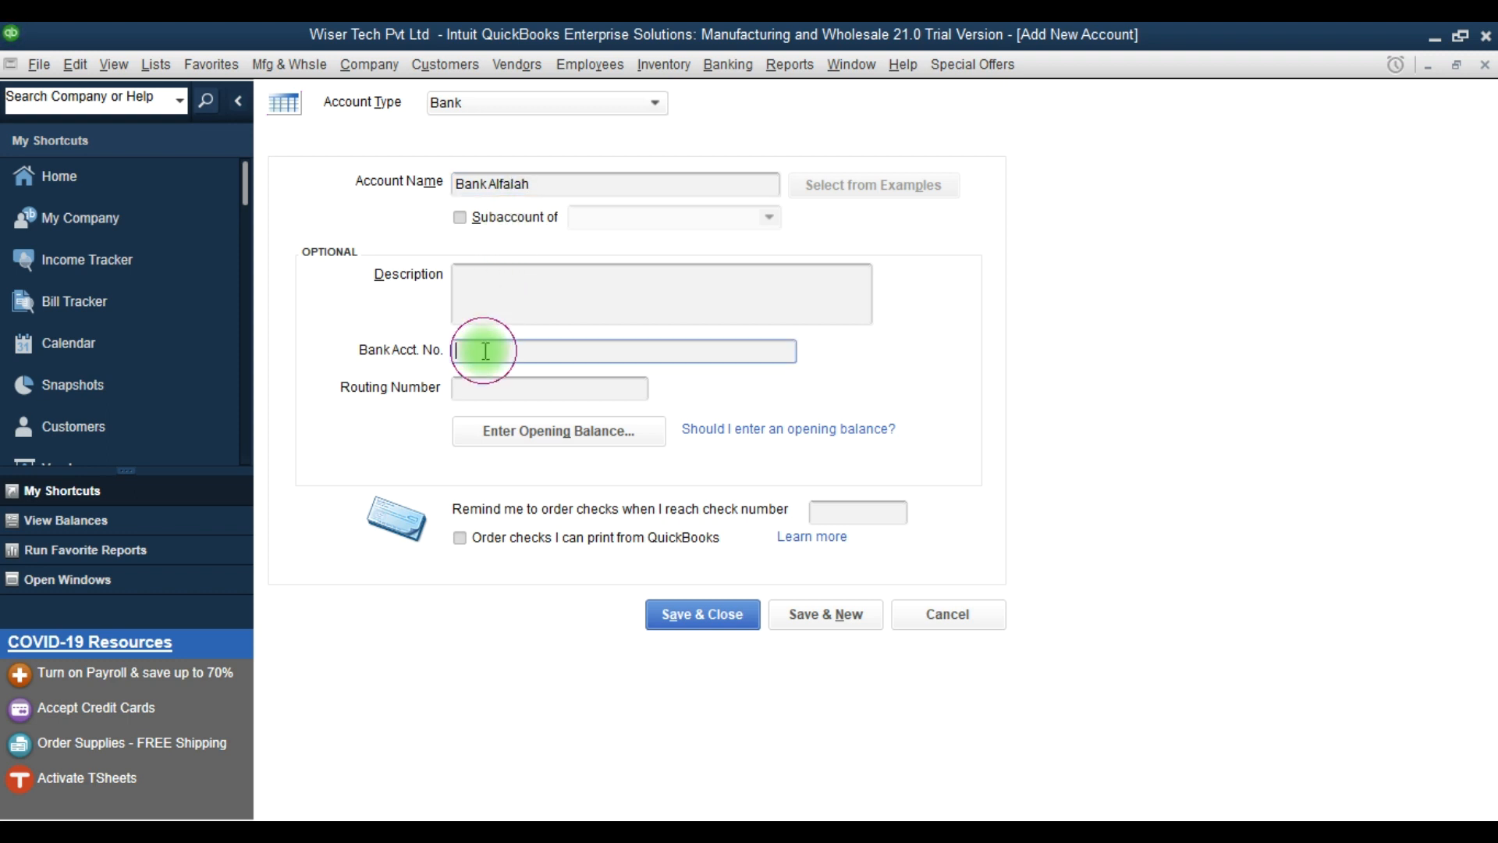
type("52457955")
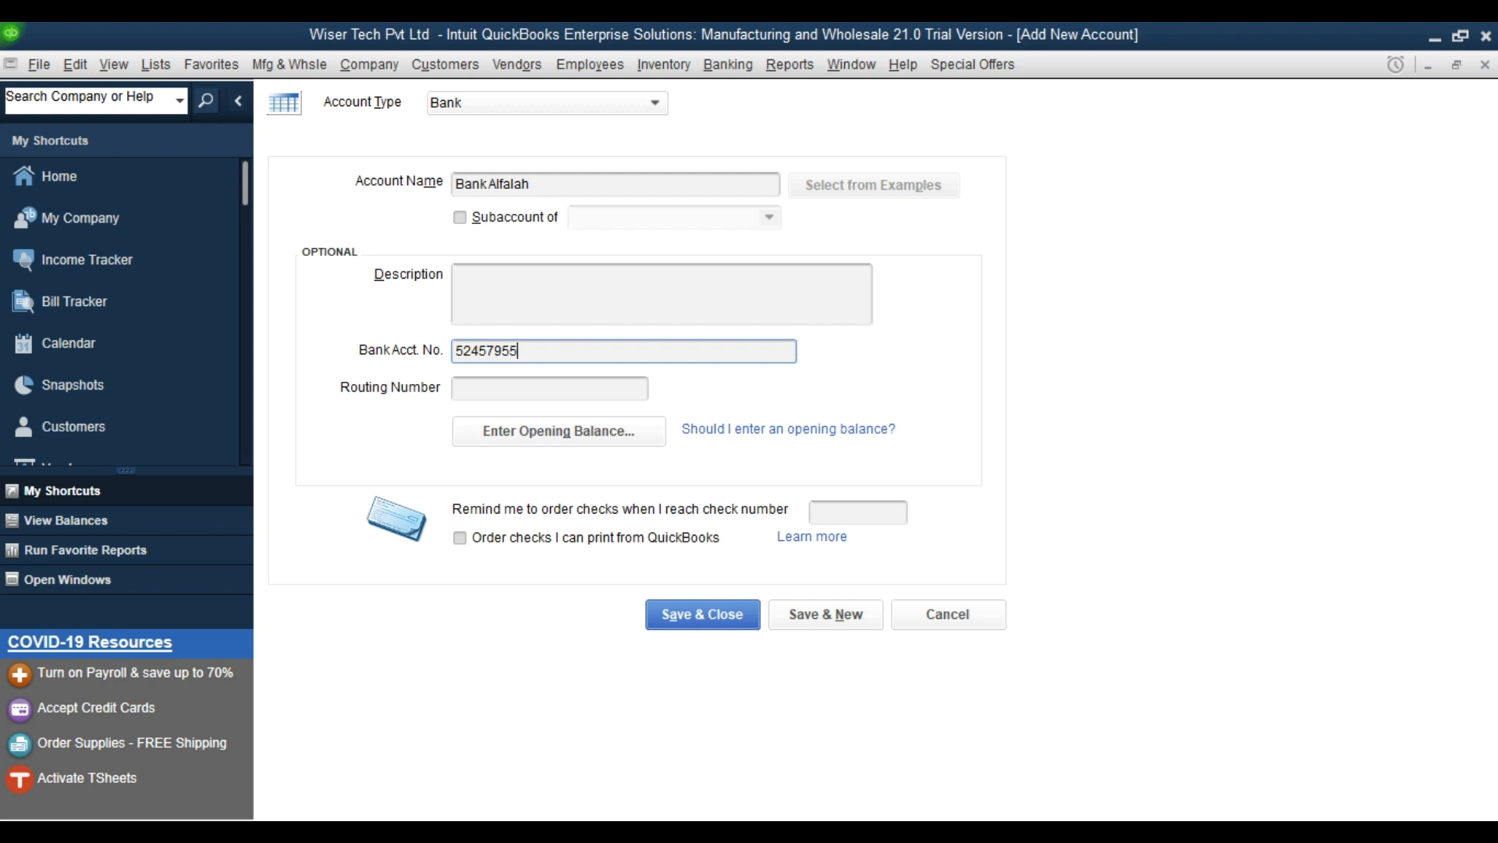
left_click(815, 618)
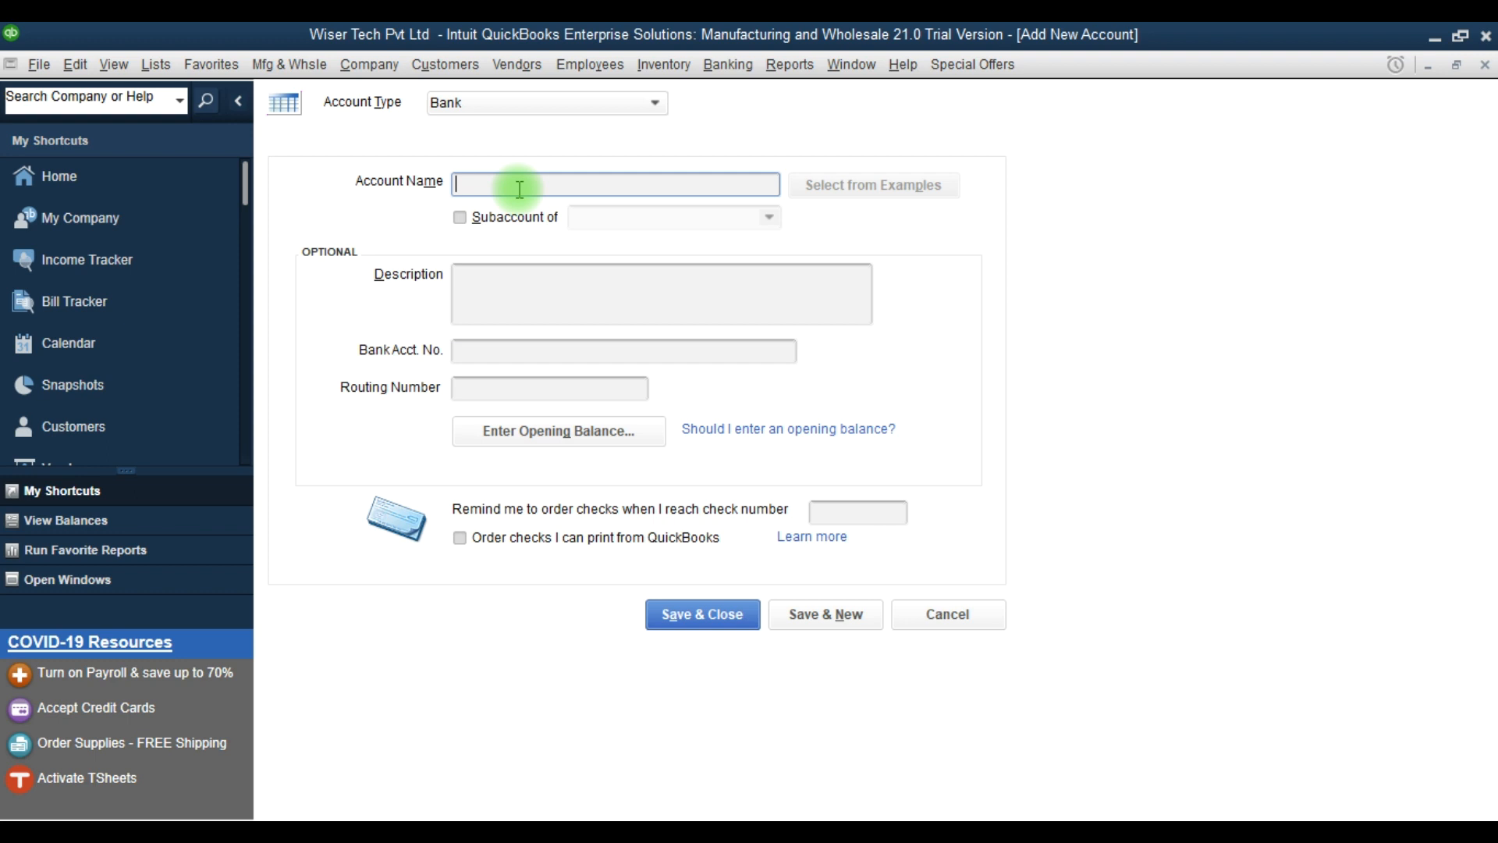
- Name the new bank account Petty Cash without making it a subaccount, and save it to begin another account
type("Petty ")
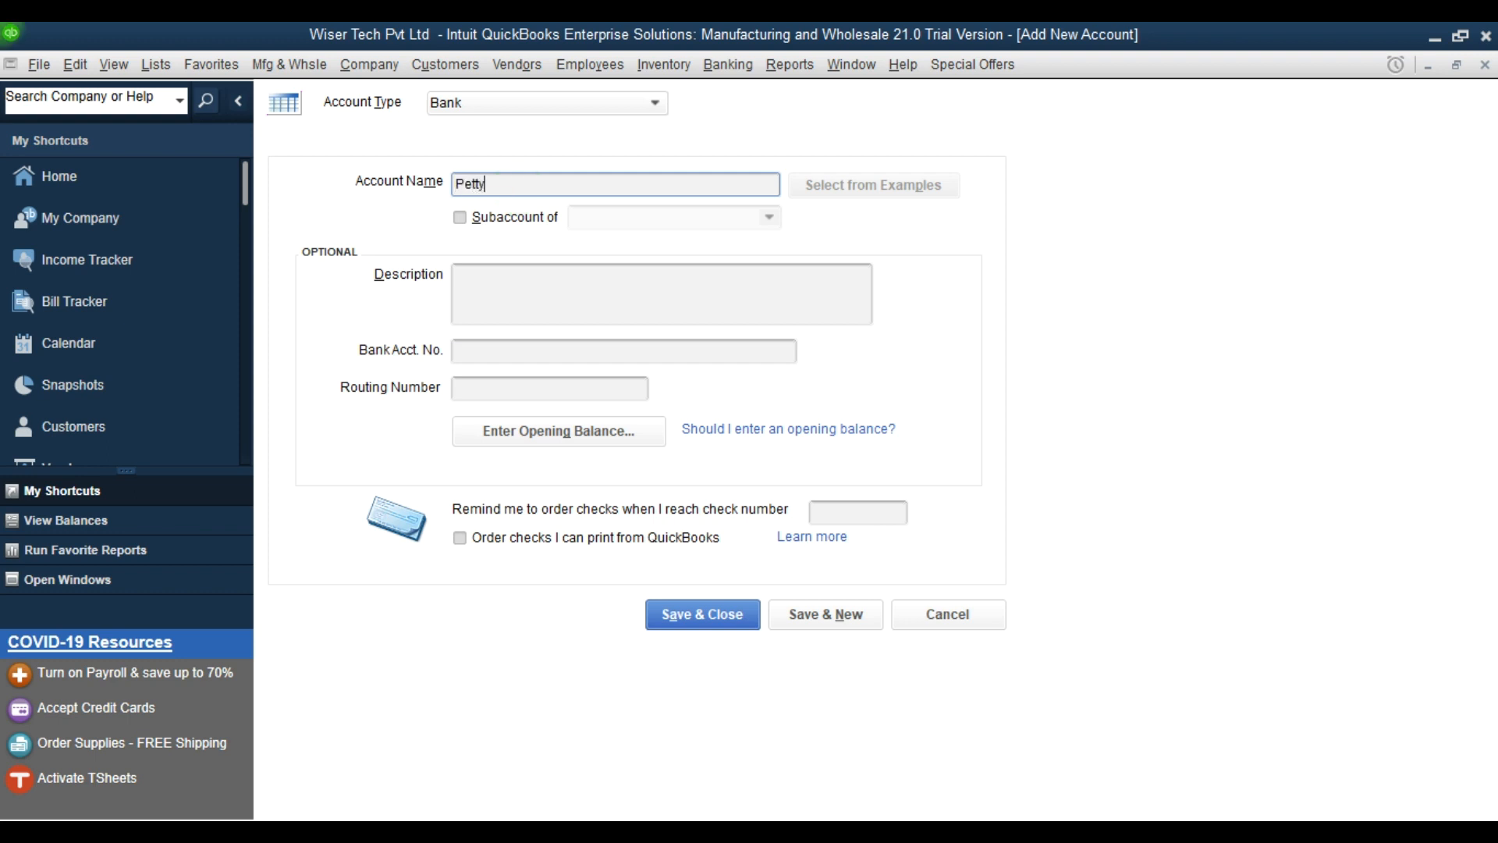
type("Cash")
left_click(478, 218)
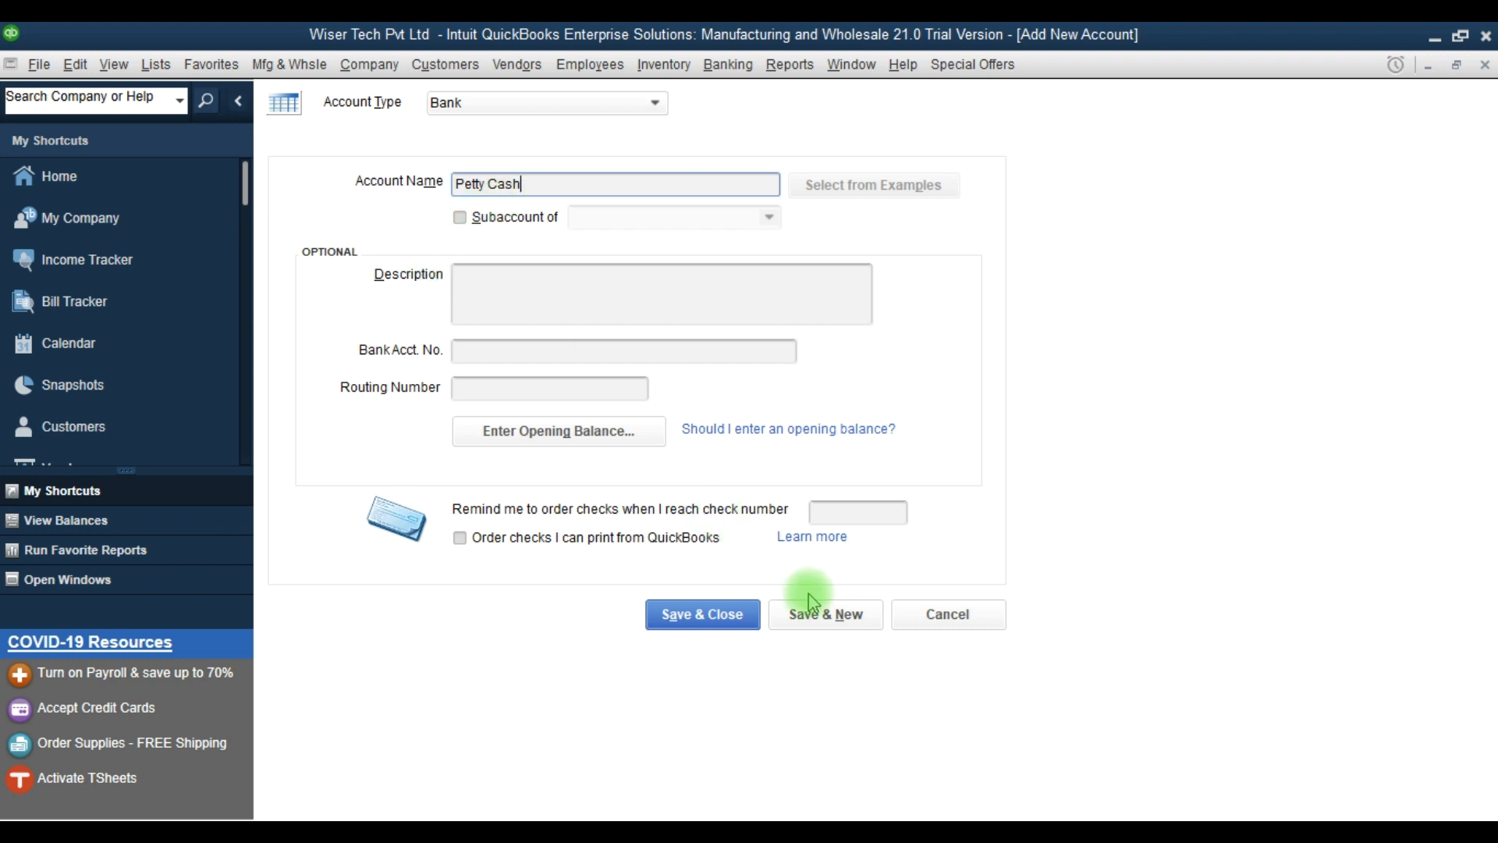
left_click(815, 612)
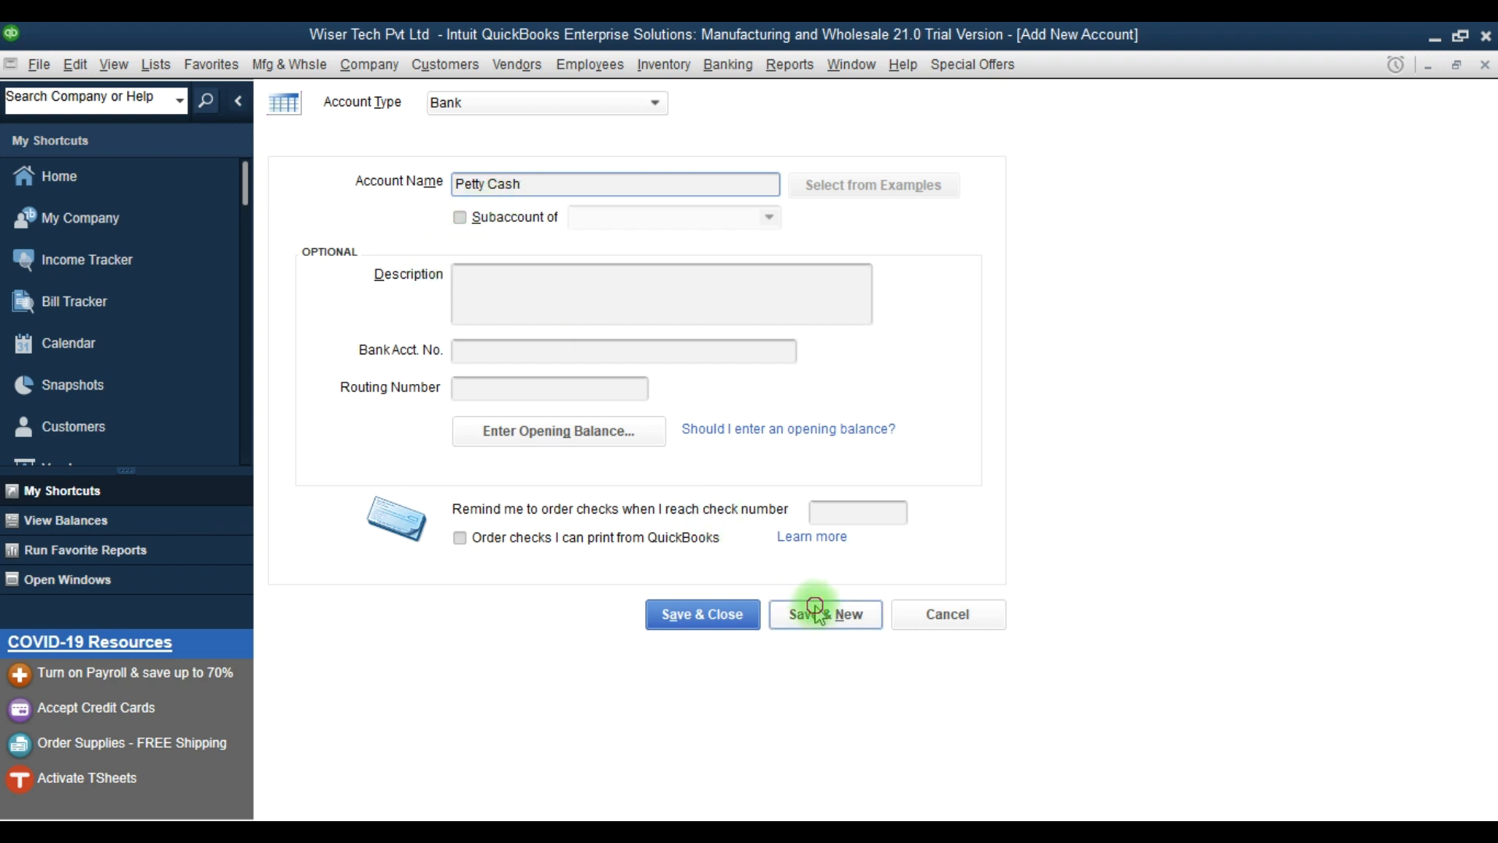
- Add a bank account named Office Petty Cash as a subaccount of Petty Cash, and save it to begin another account
left_click(474, 183)
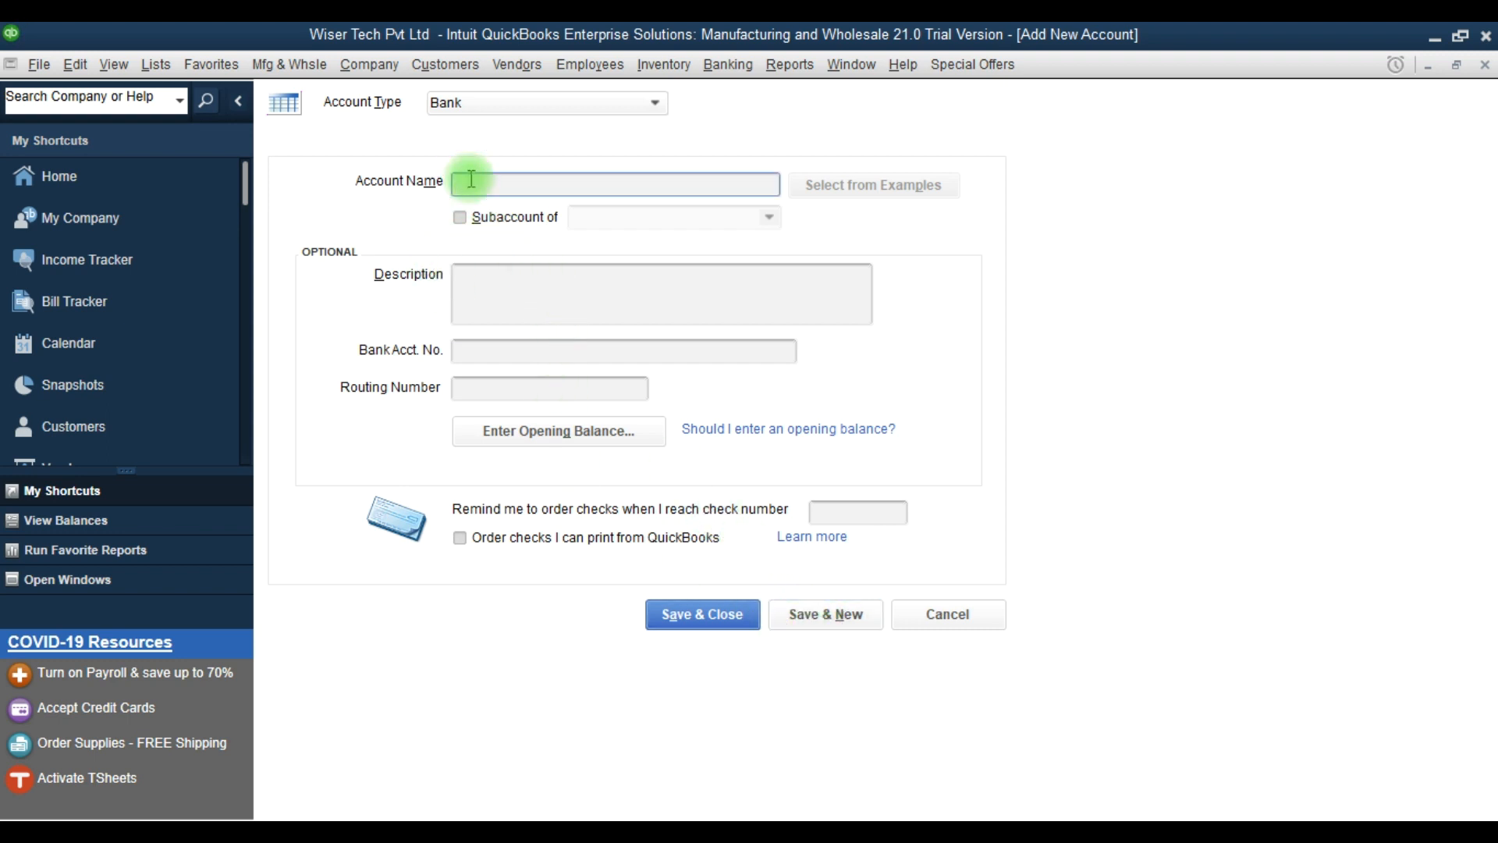
type("Office ")
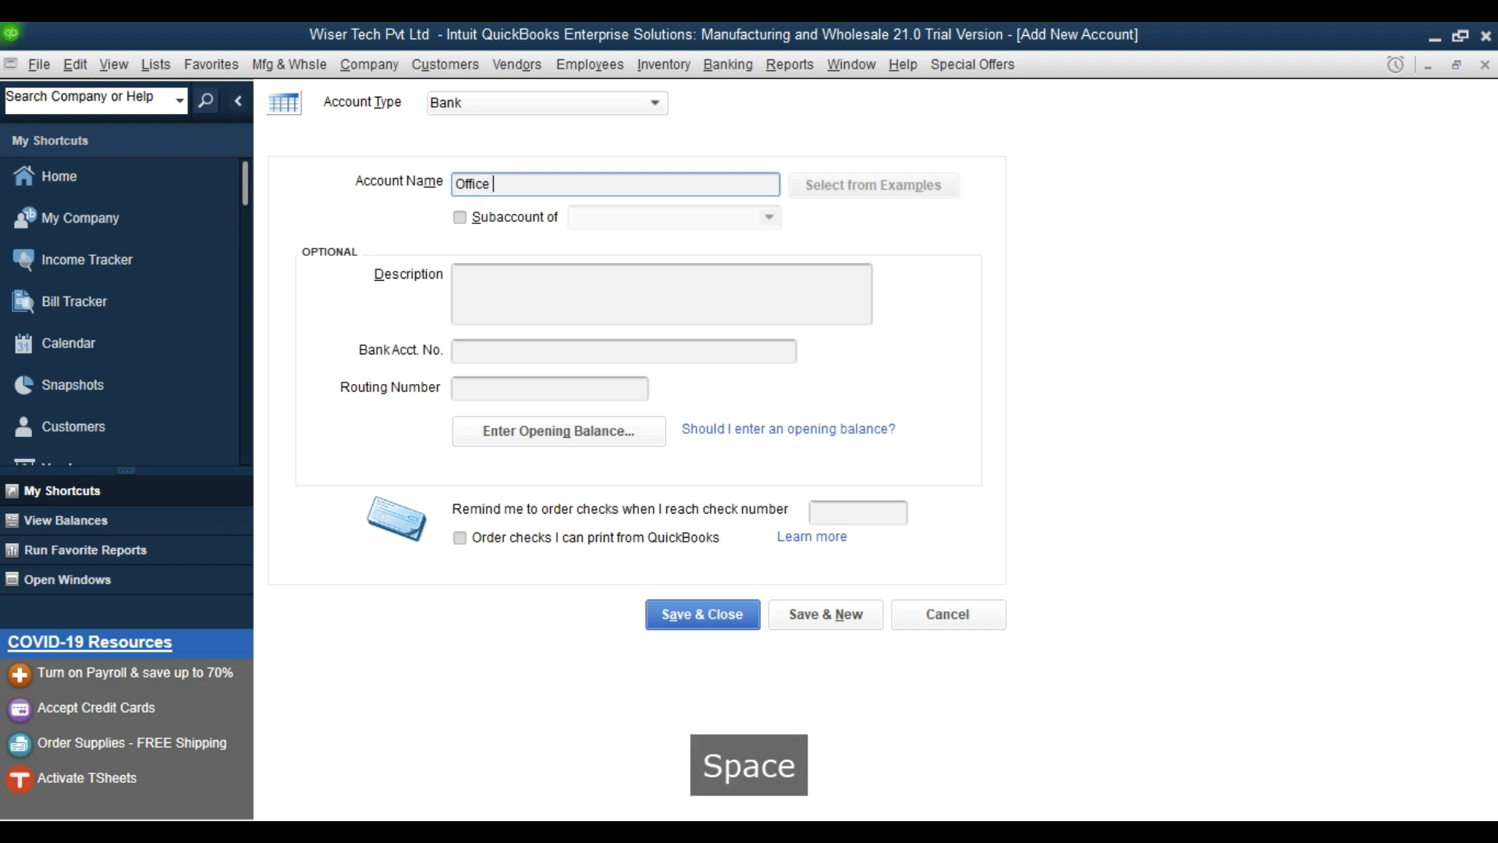
type("Petty Cash")
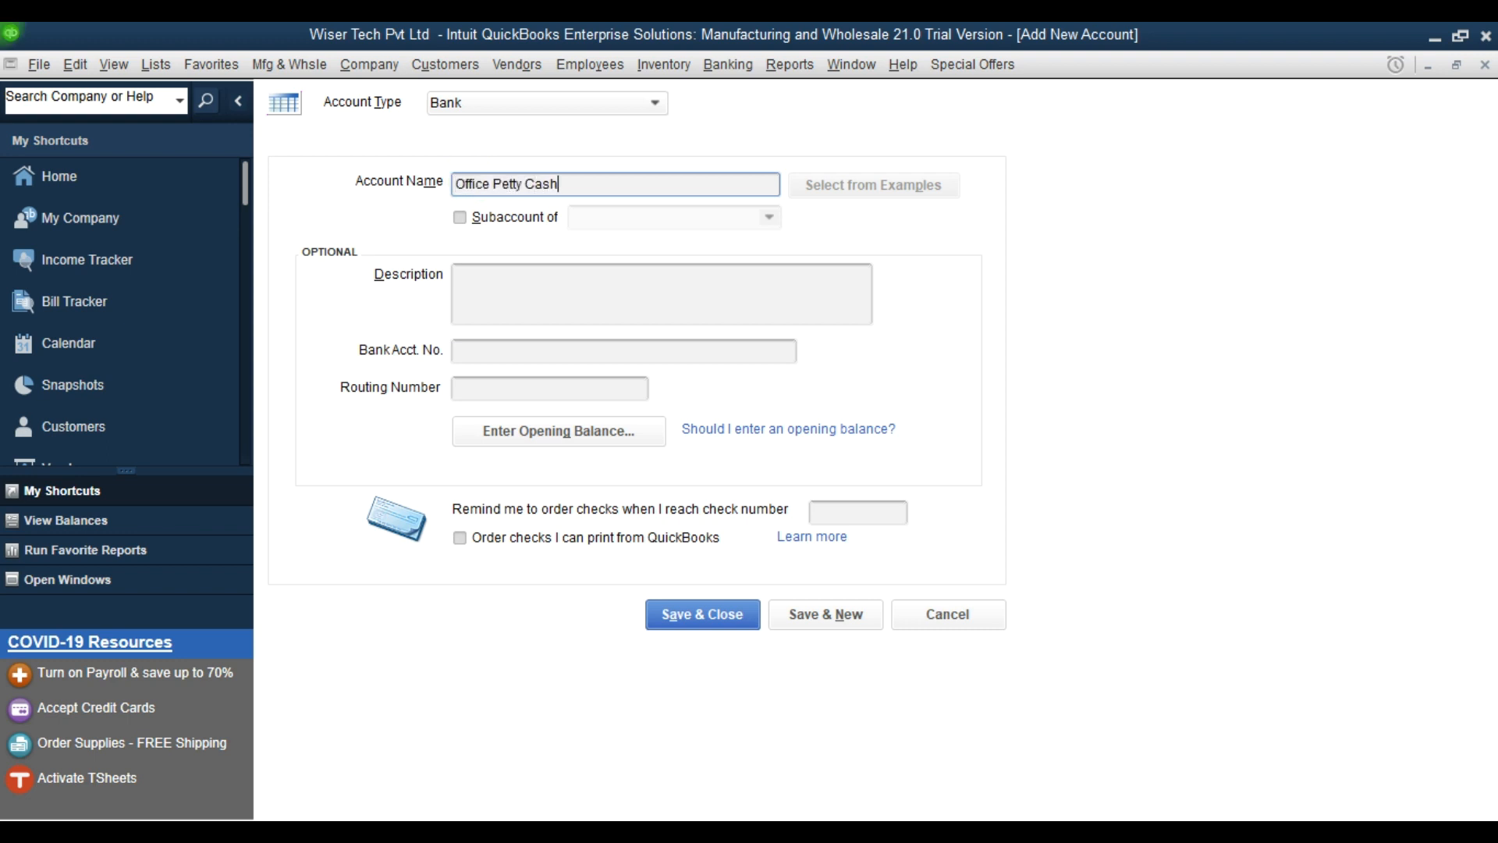
left_click(479, 222)
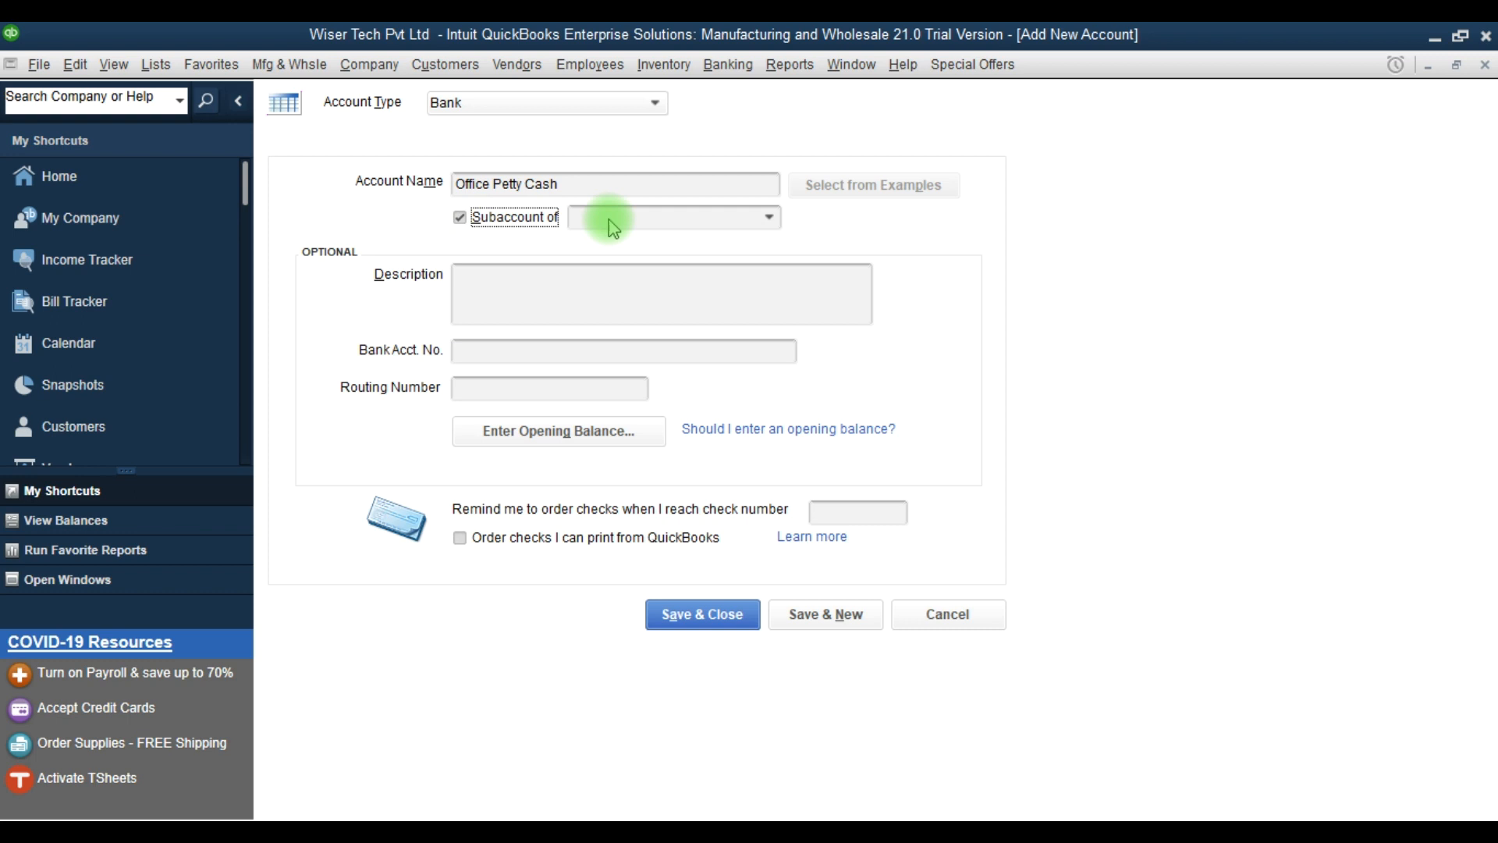
left_click(767, 217)
left_click(624, 352)
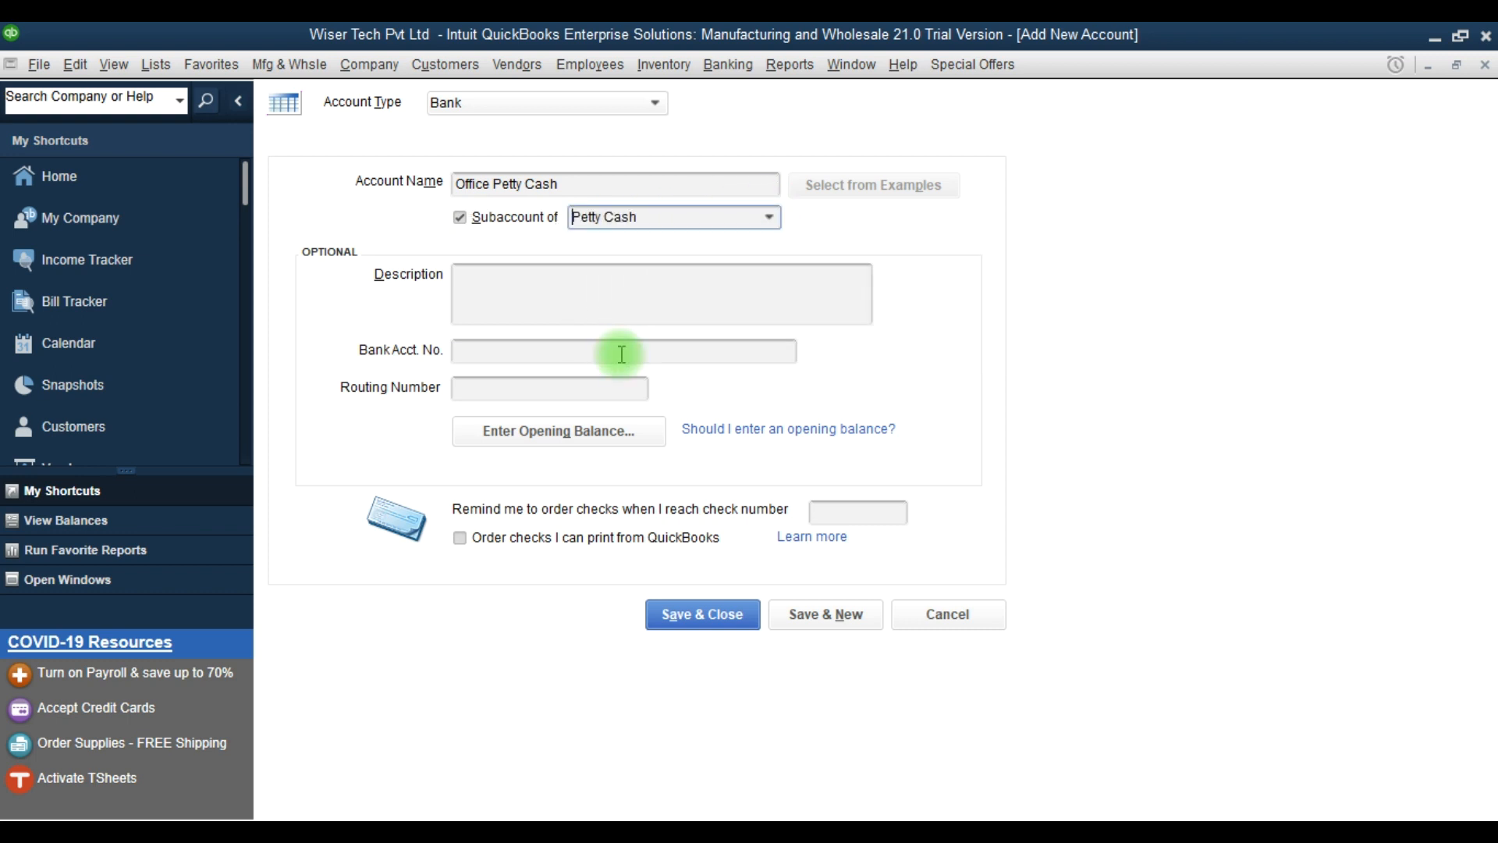
left_click(821, 616)
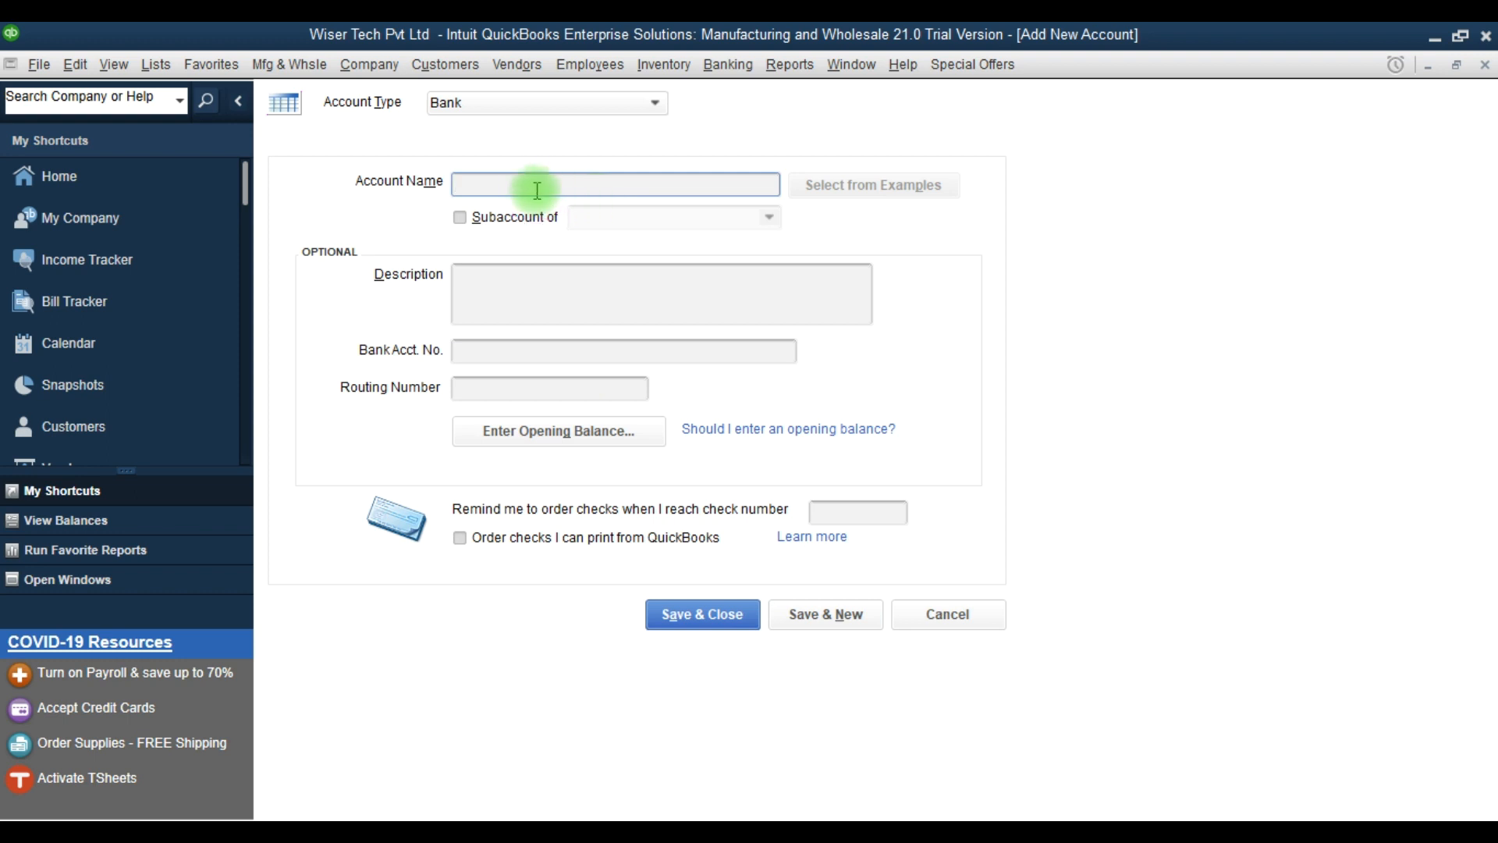
- Add a bank account named Site 1 Petty Cash as a subaccount of Petty Cash, and save it to begin another account
type("Site 1")
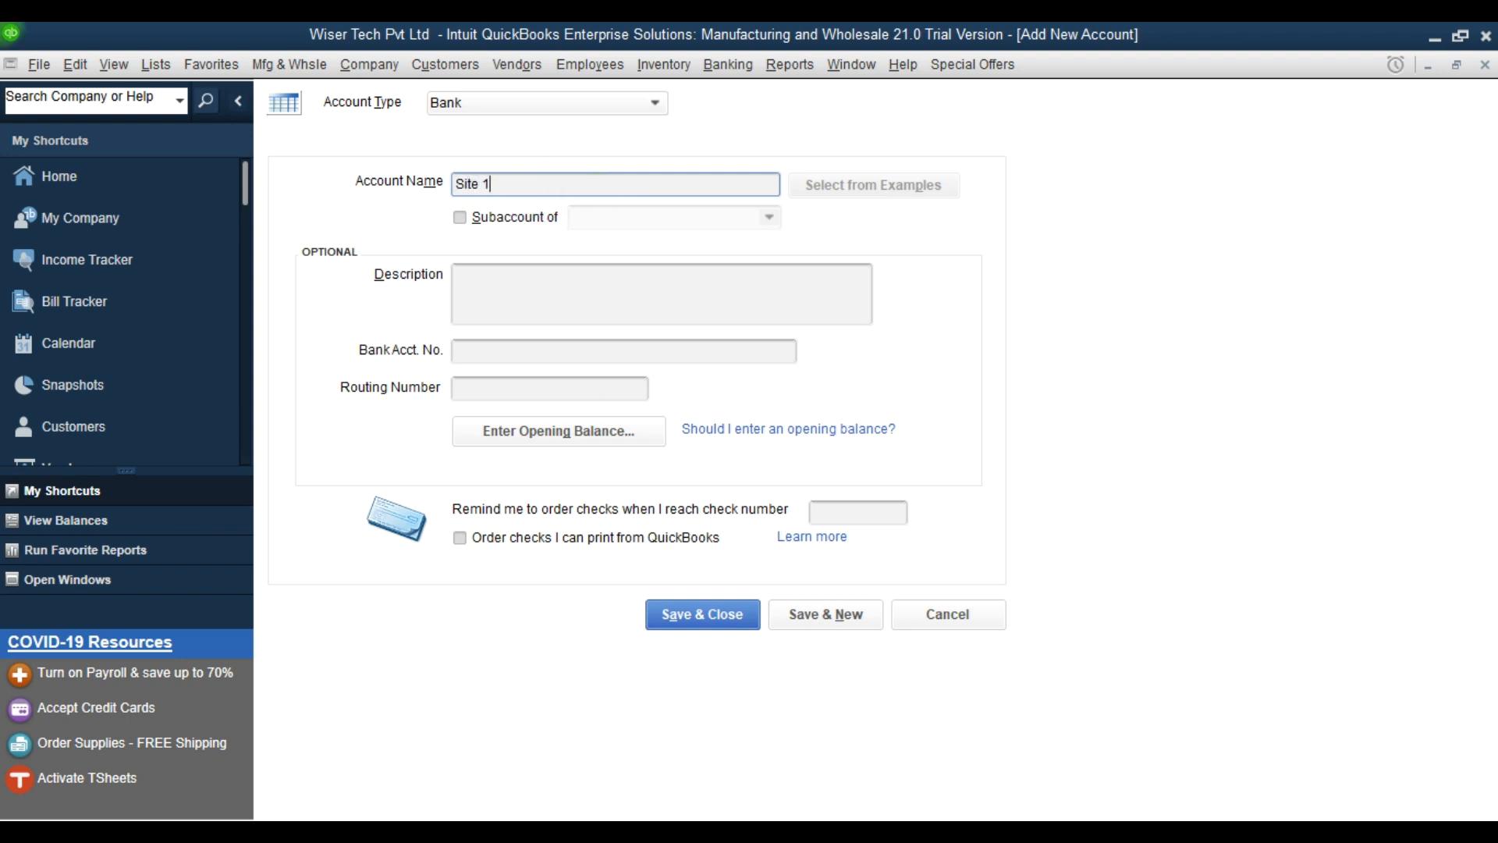
type(" Petty Cash")
left_click(507, 217)
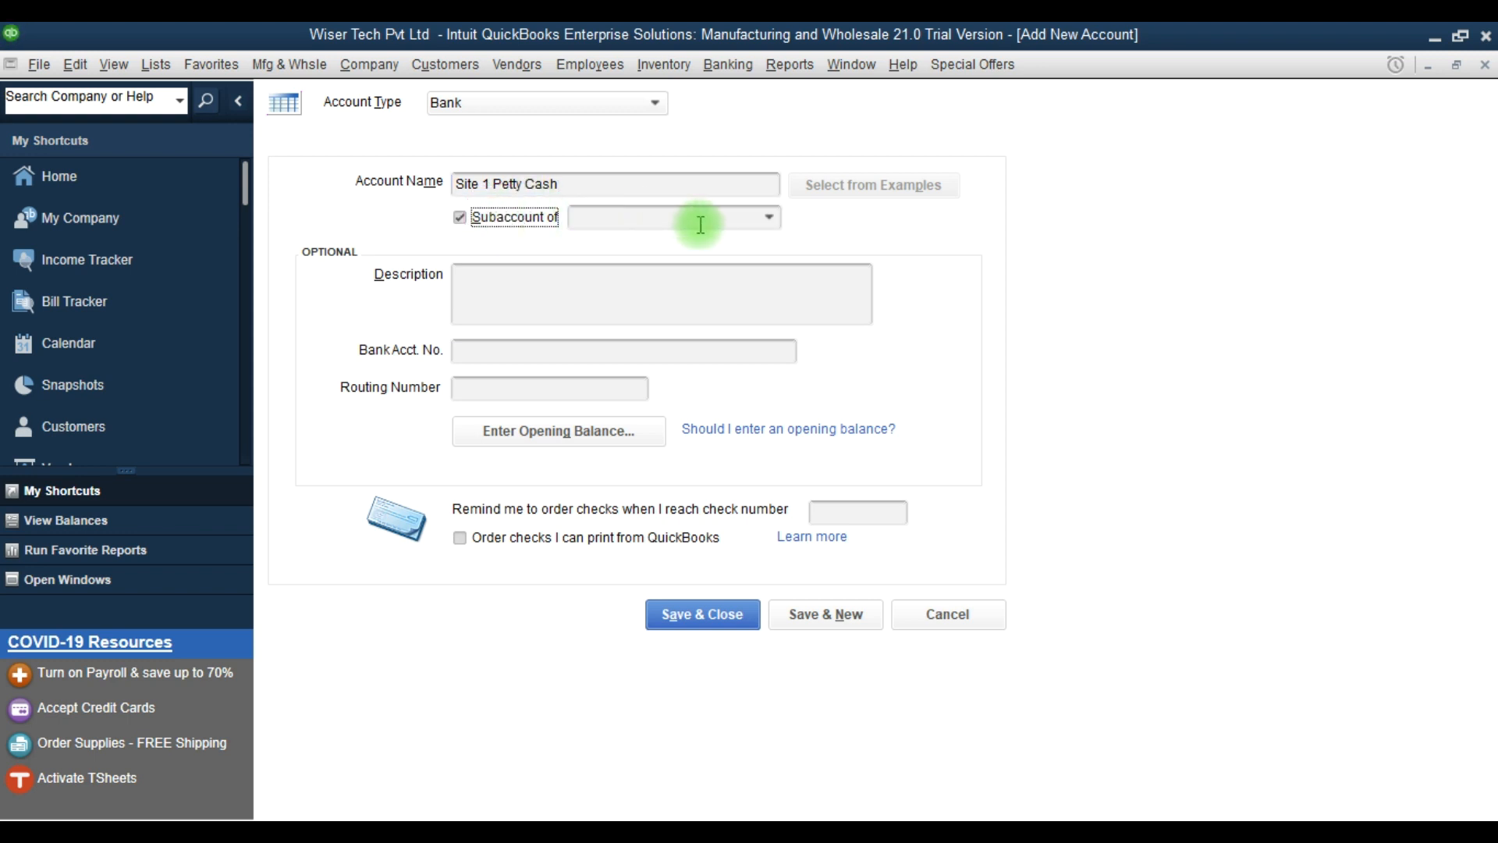
left_click(766, 218)
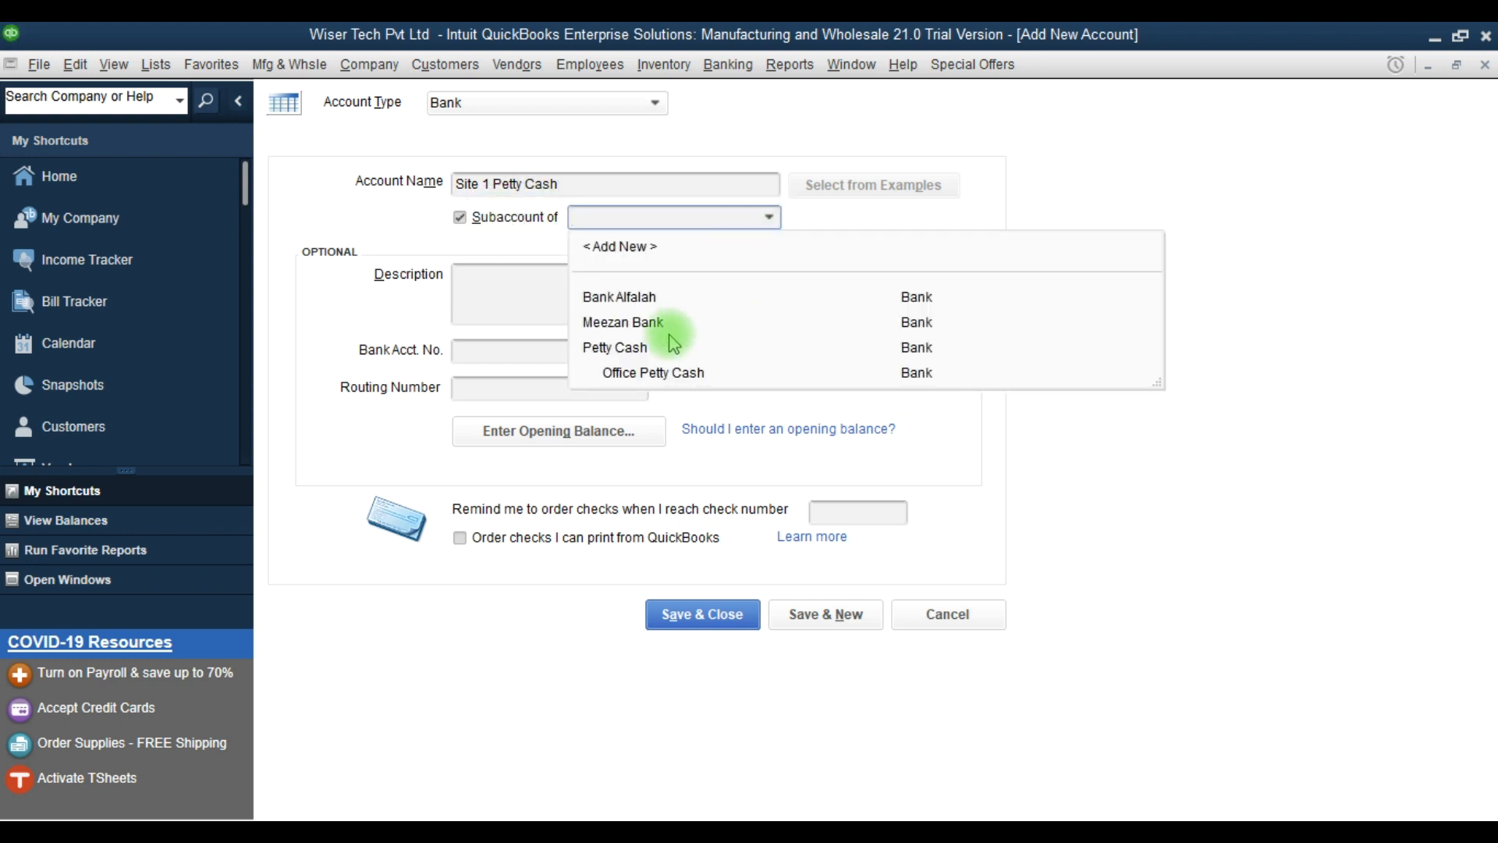
left_click(624, 348)
left_click(815, 615)
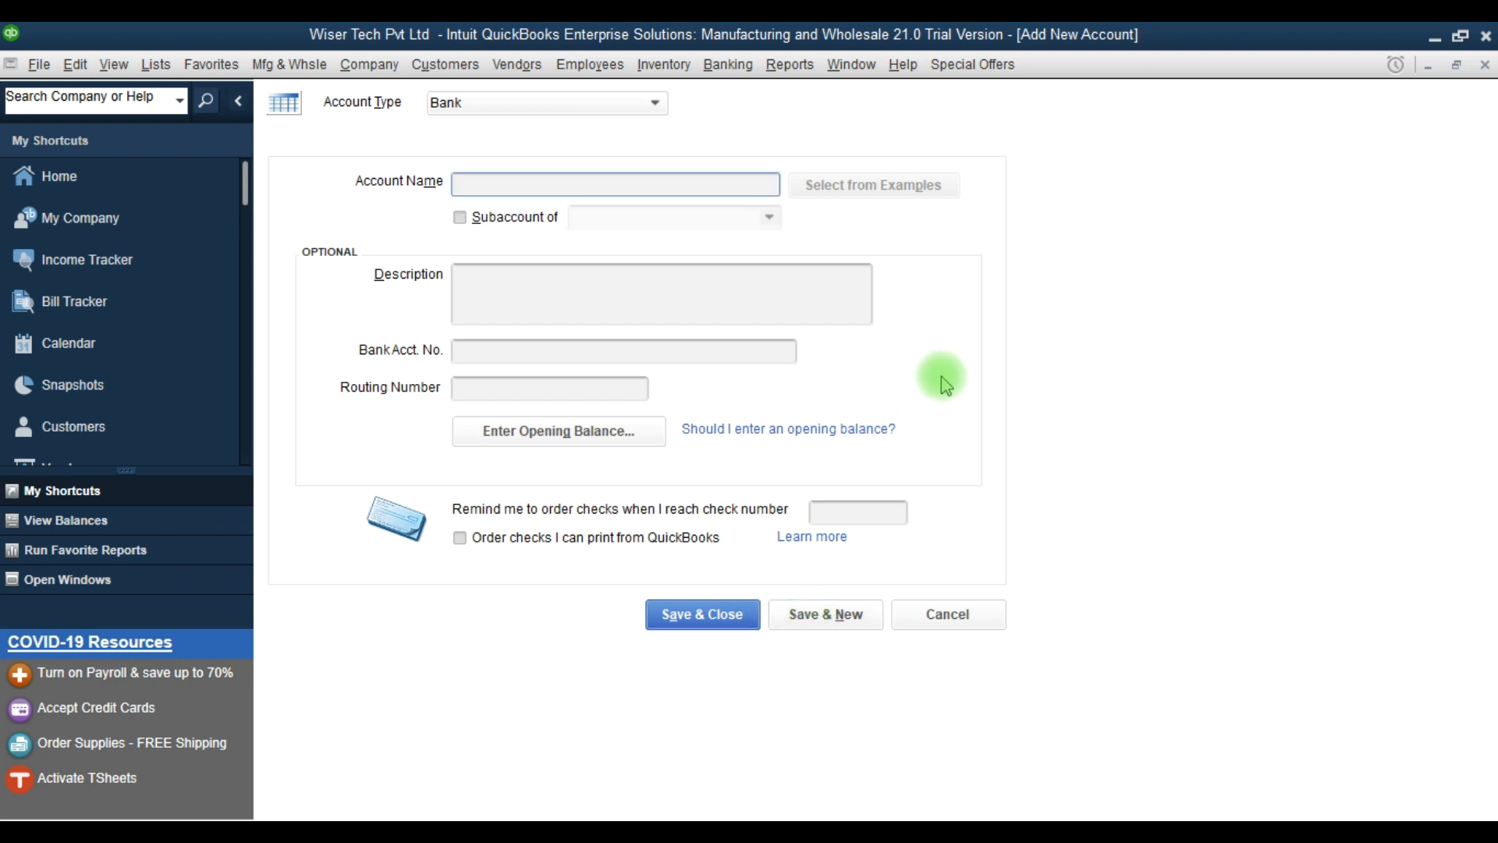
- Leave the blank new account form and reopen the chart of accounts from the home page
key("Escape")
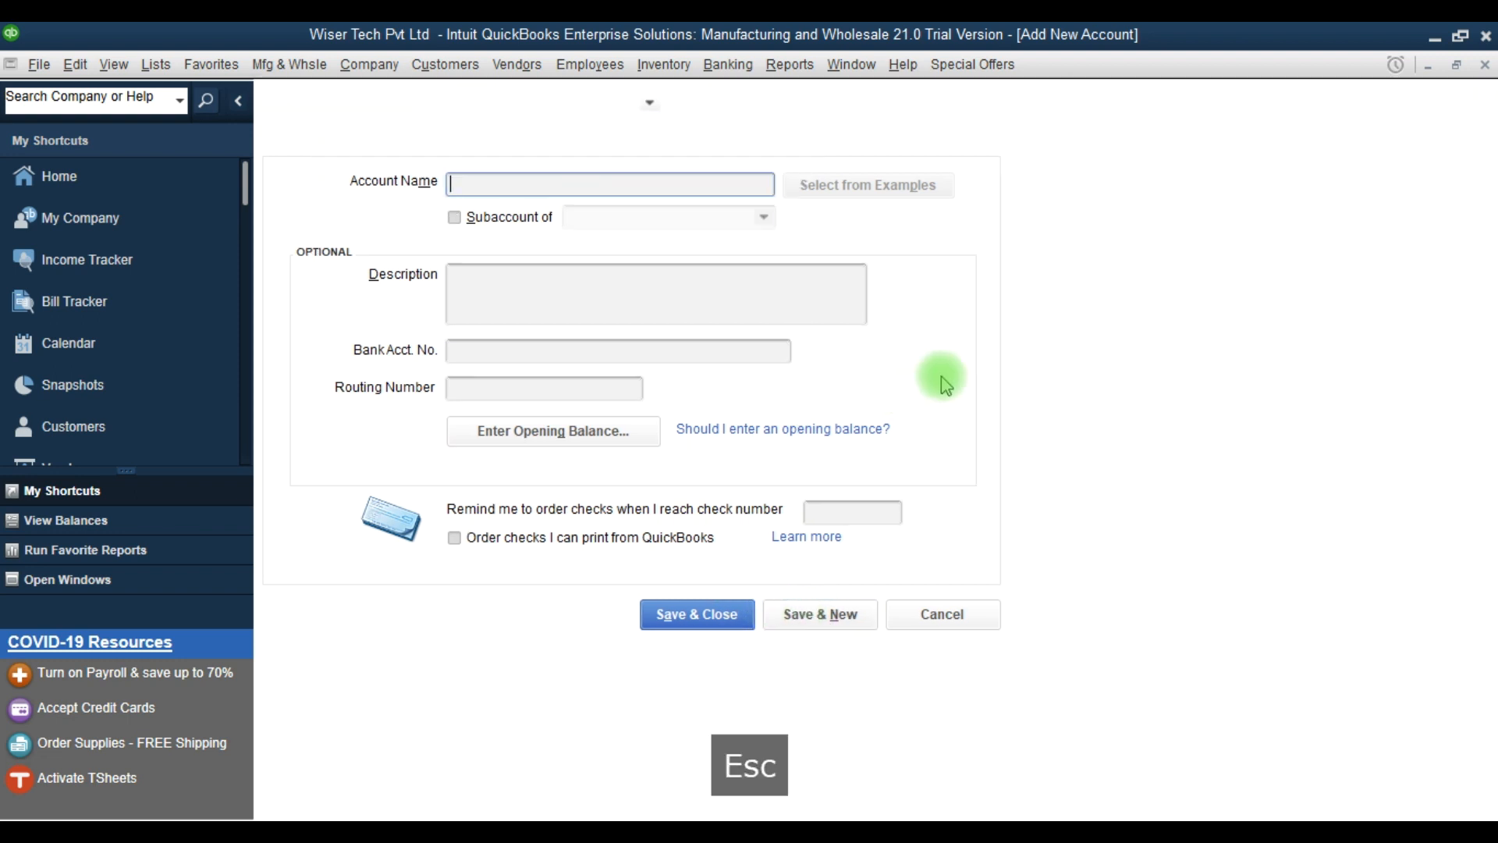
key("Escape")
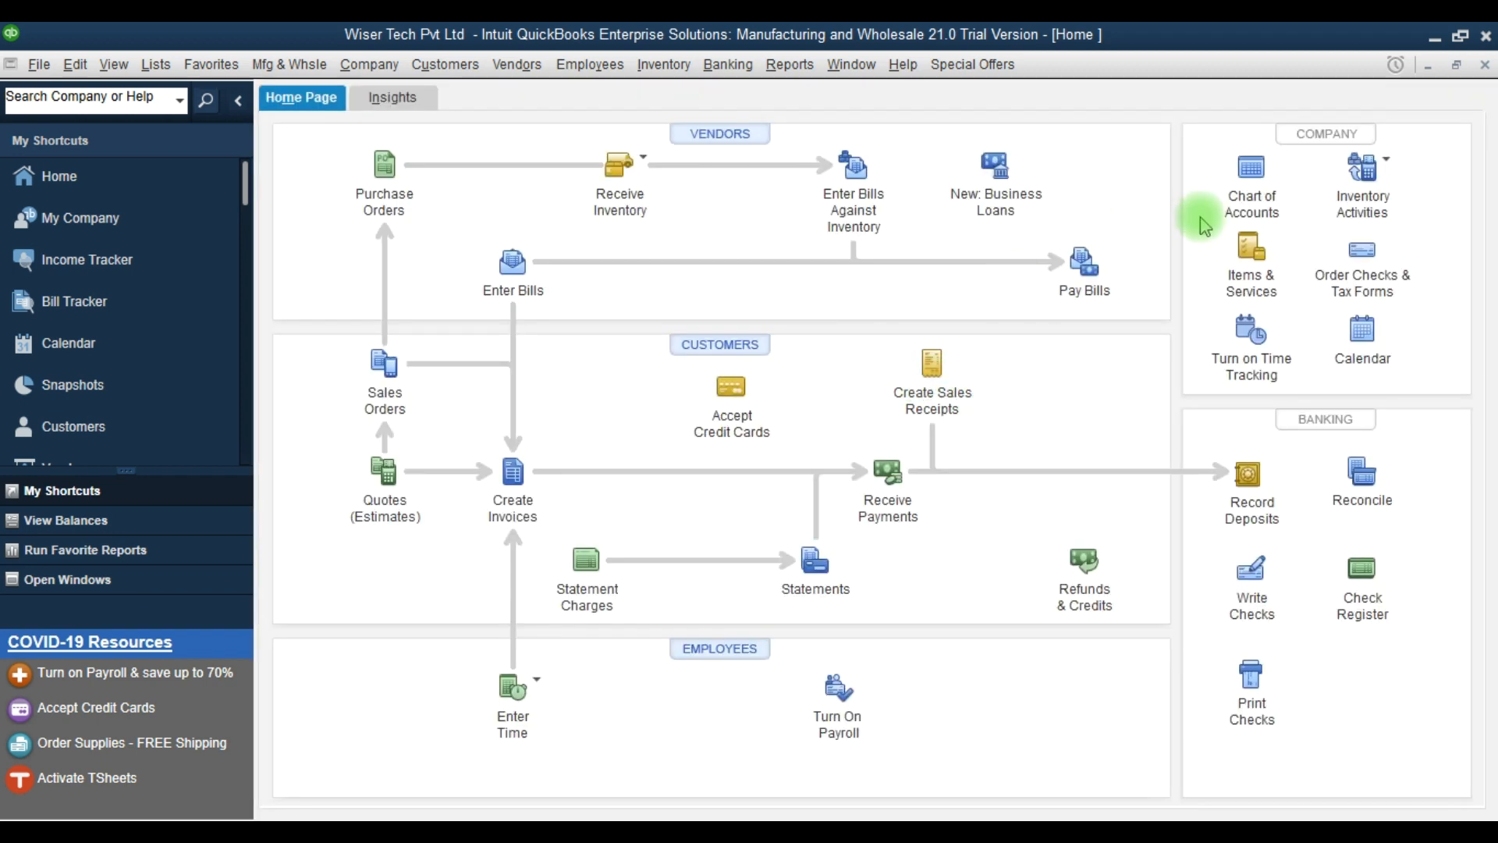
left_click(1250, 180)
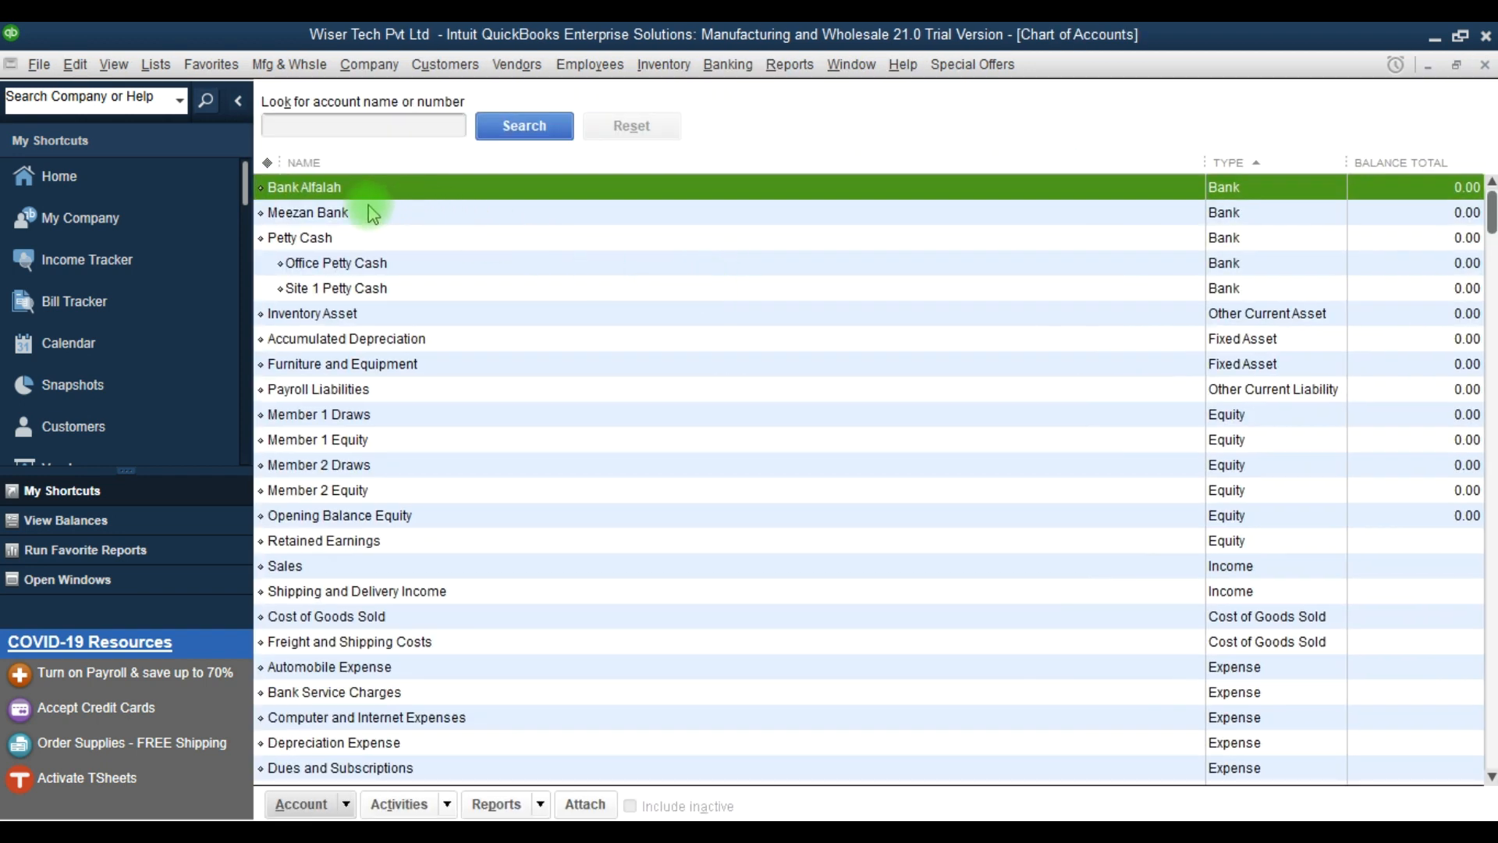
- Examine the added bank accounts and petty cash subaccounts in the chart of accounts, including their types and balances
left_click(302, 212)
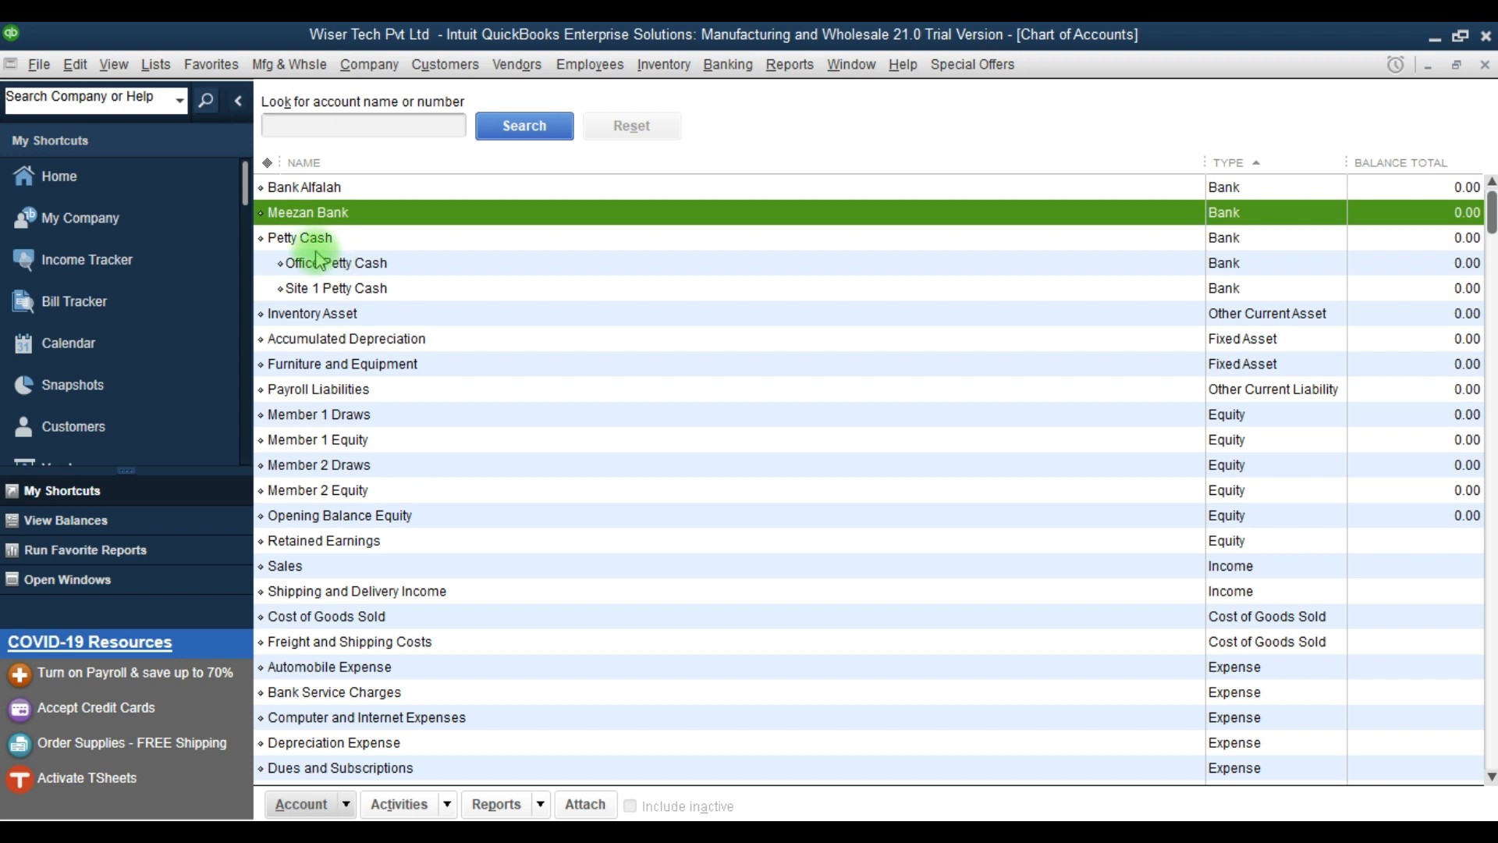
left_click(302, 239)
left_click(321, 265)
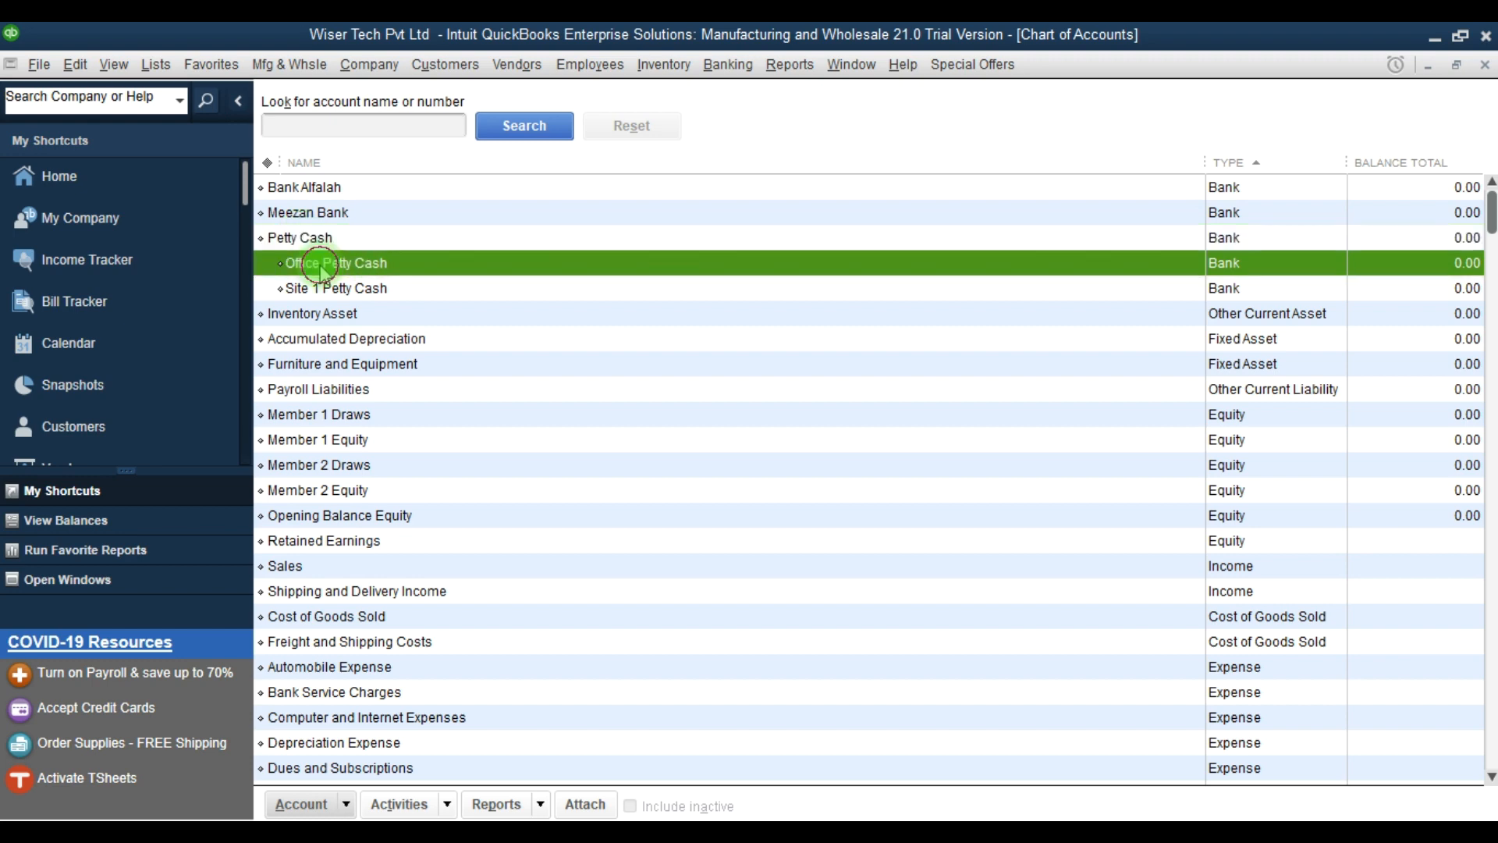
left_click(335, 289)
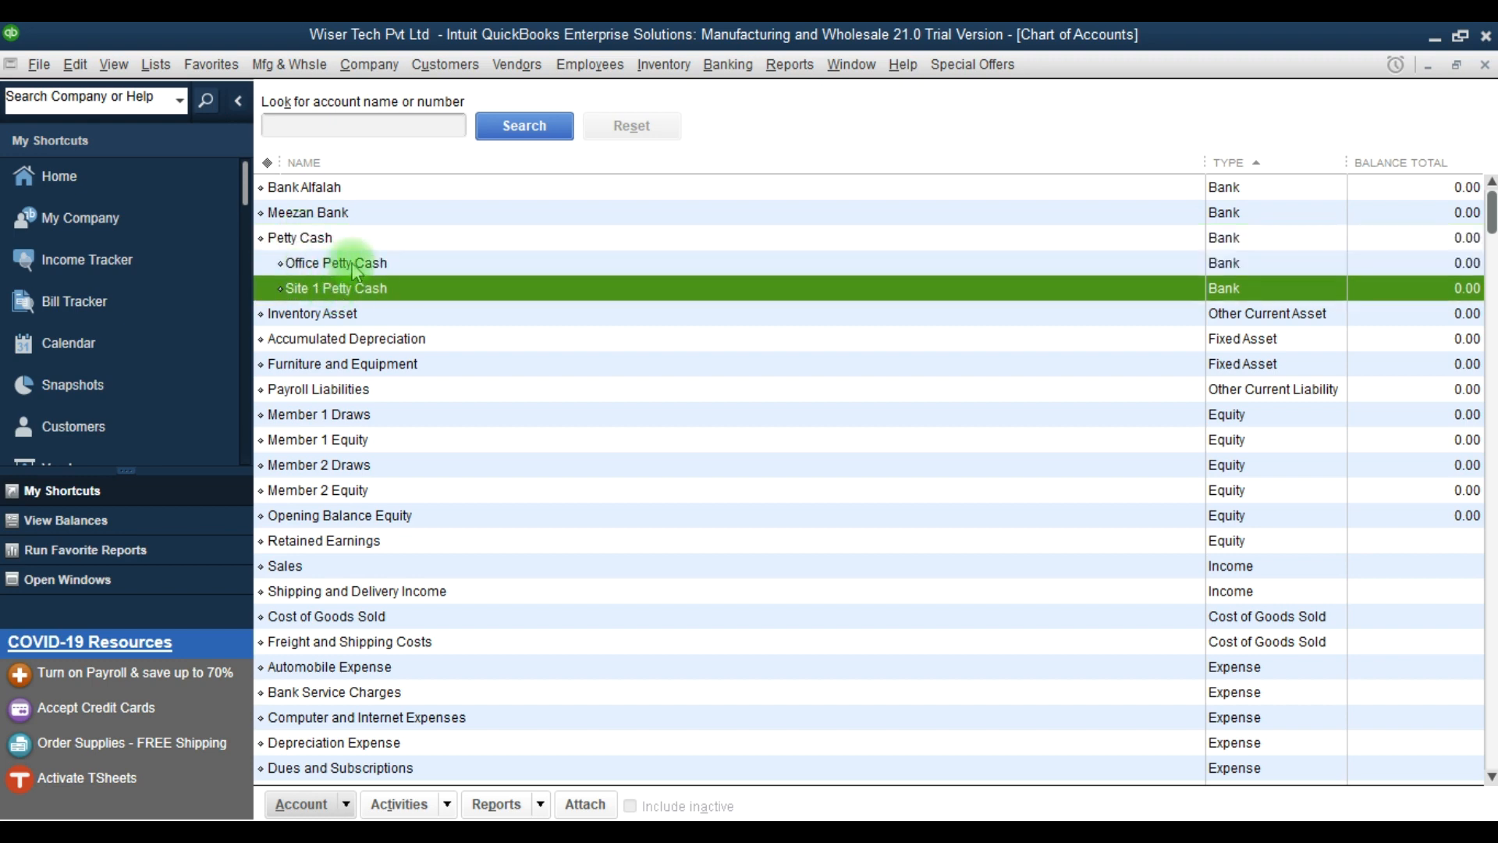
left_click(350, 265)
left_click(342, 287)
left_click(366, 268)
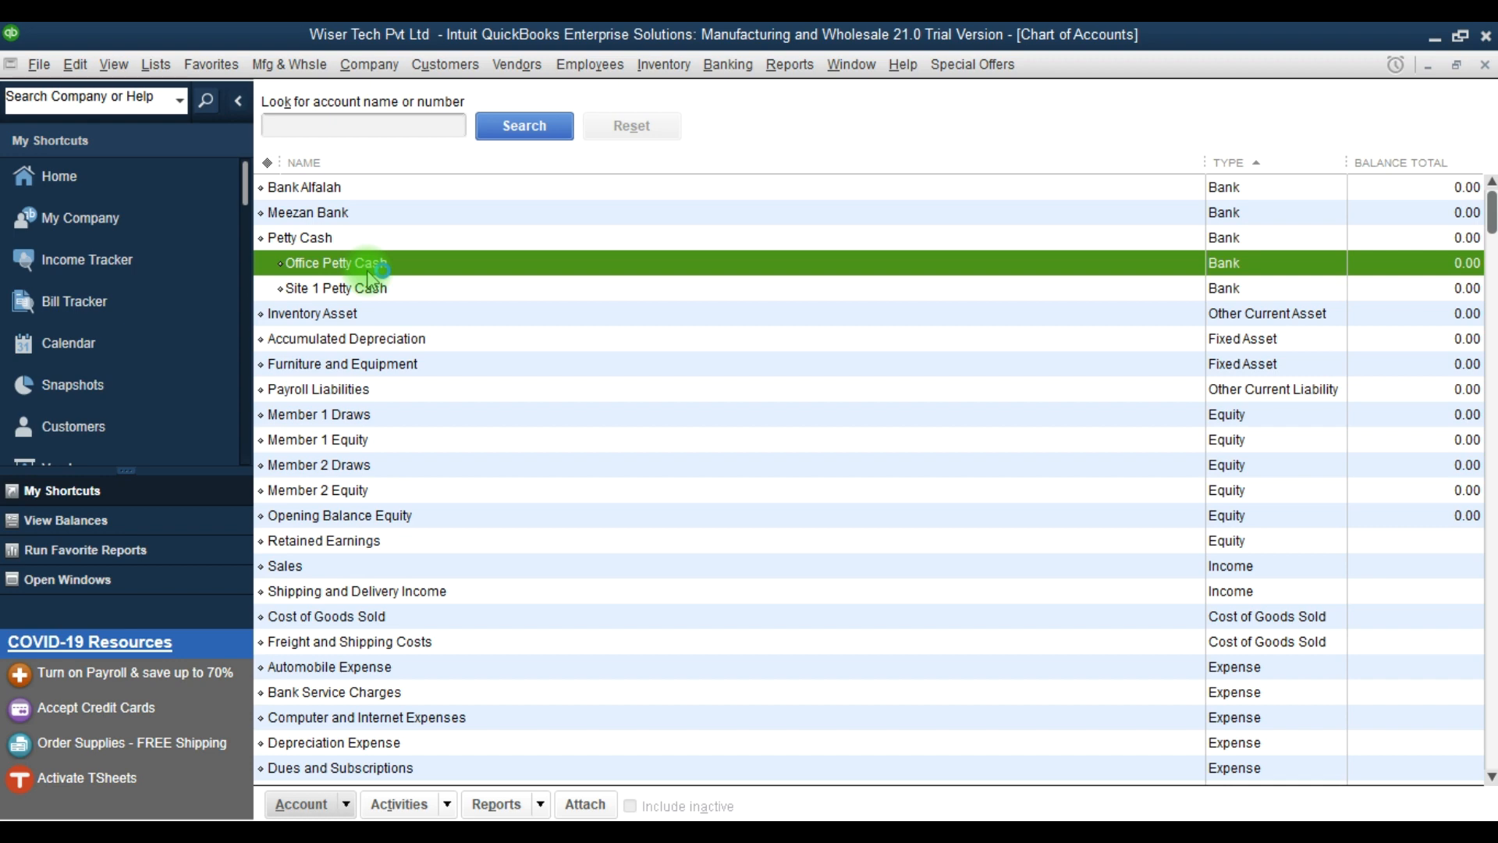
left_click(337, 269)
left_click(1272, 236)
left_click(1416, 213)
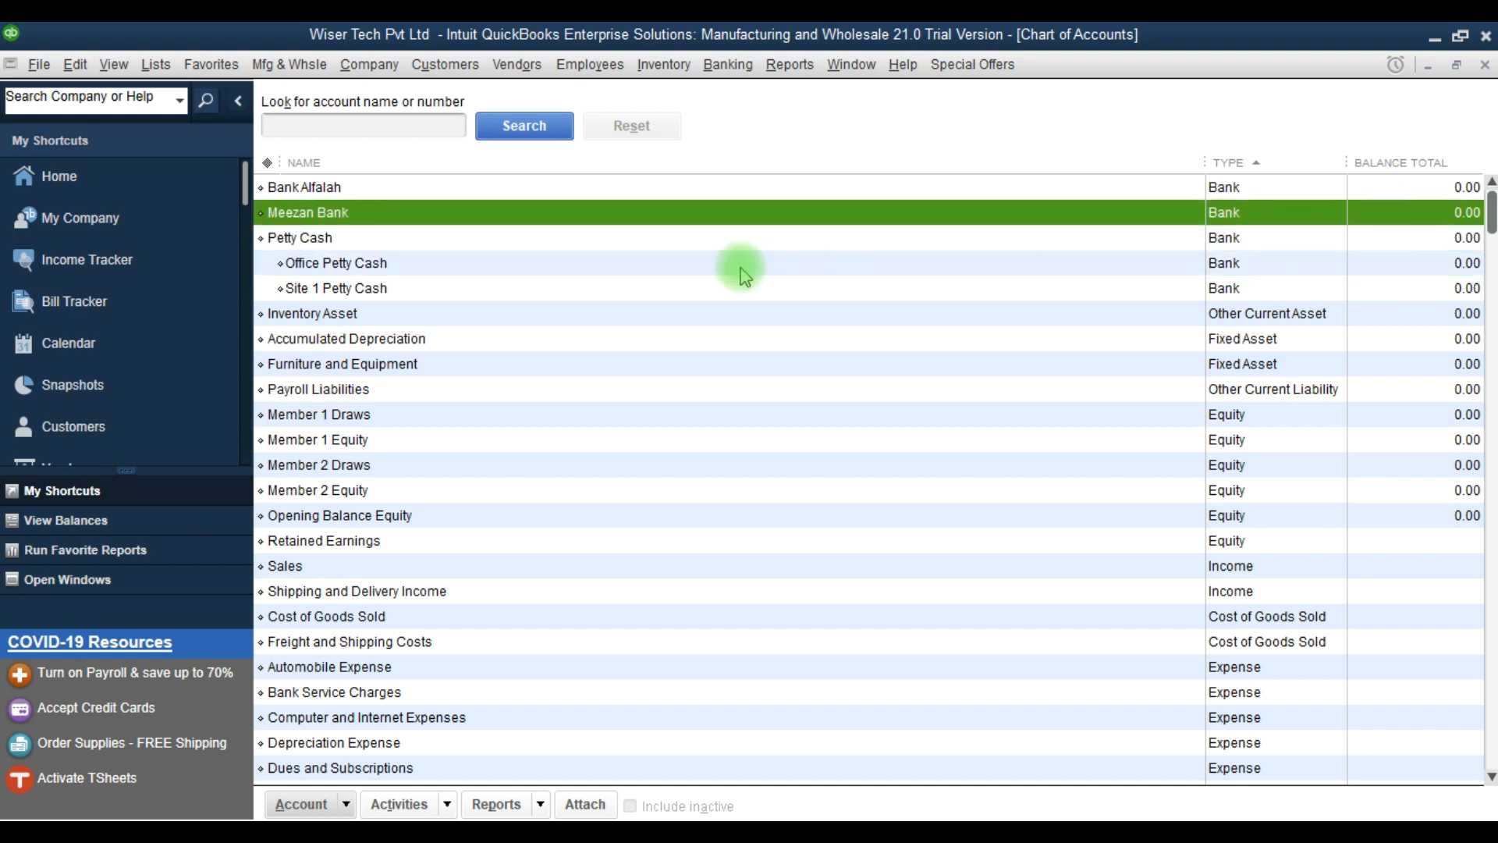
key("F9")
- Delete the Accumulated Depreciation fixed asset account from the chart of accounts
left_click(350, 342)
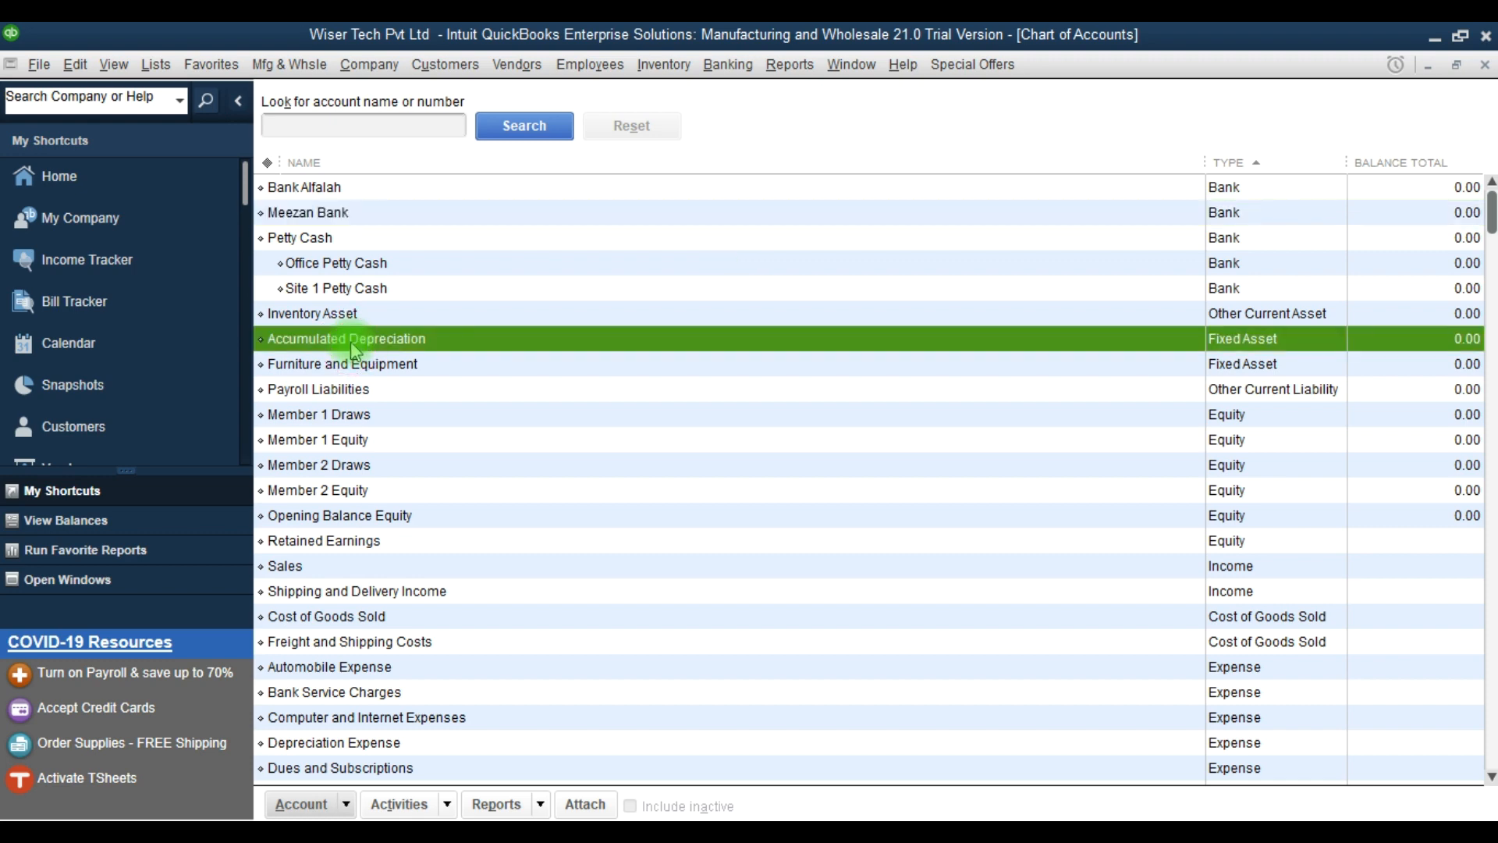
key("ctrl+d")
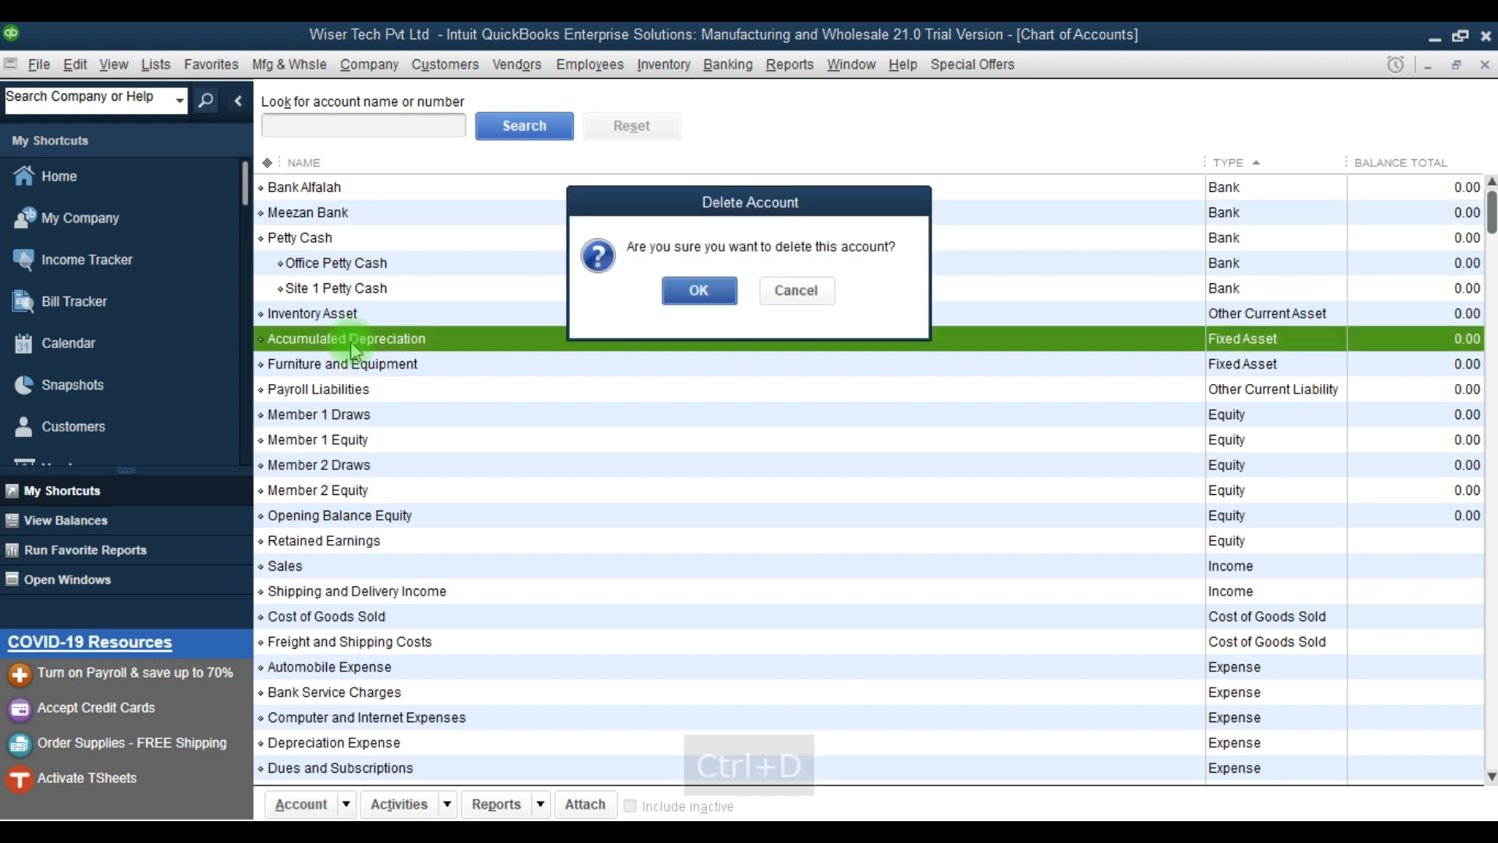
key("Return")
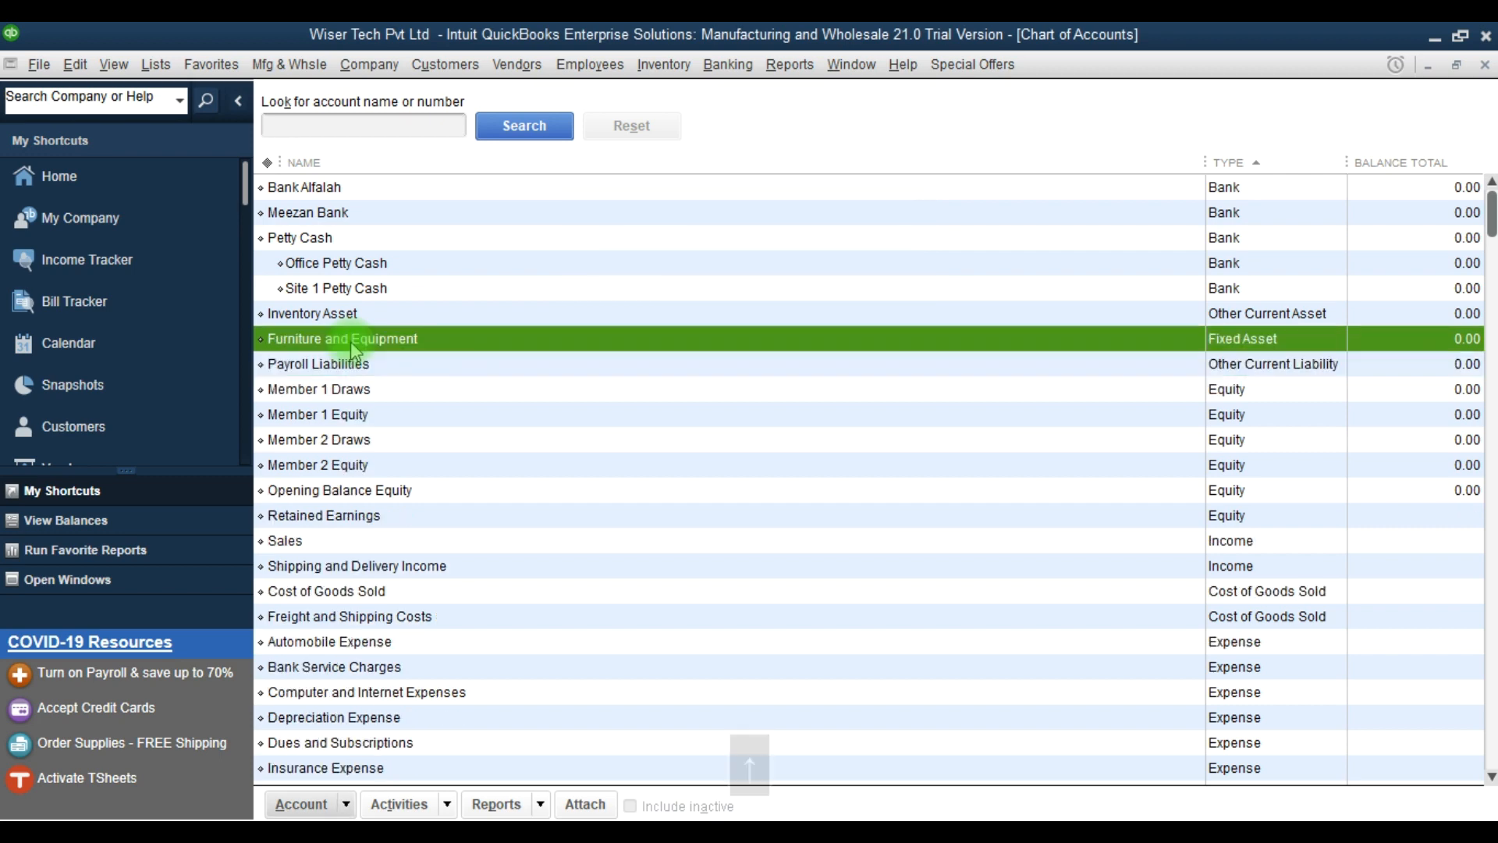
key("Down")
key("Down")
key("Up")
key("Up")
key("Up")
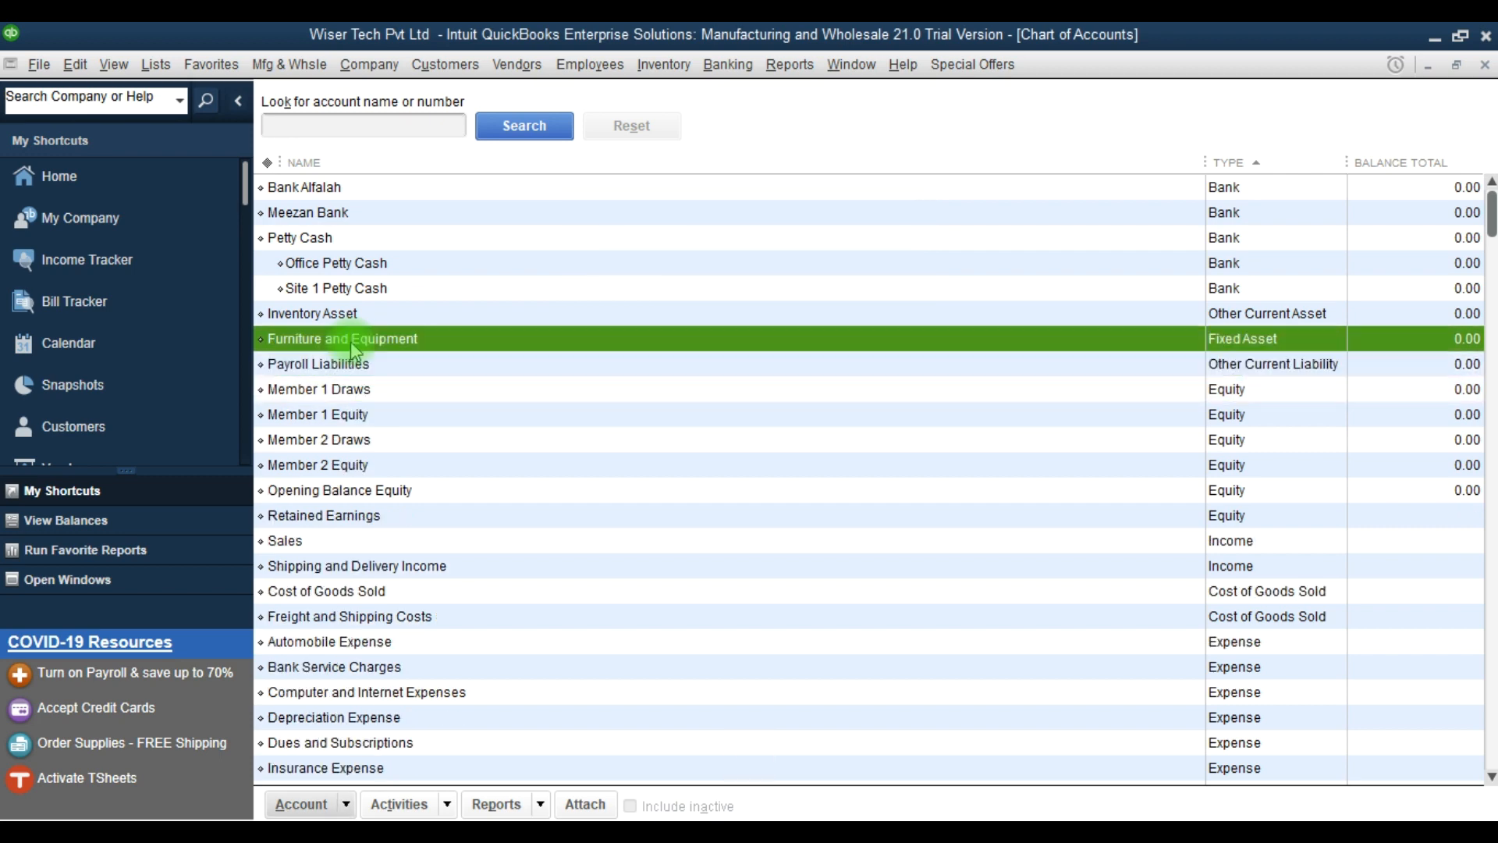
- Start a new account from the chart of accounts and choose Fixed Asset as its type
key("alt+n")
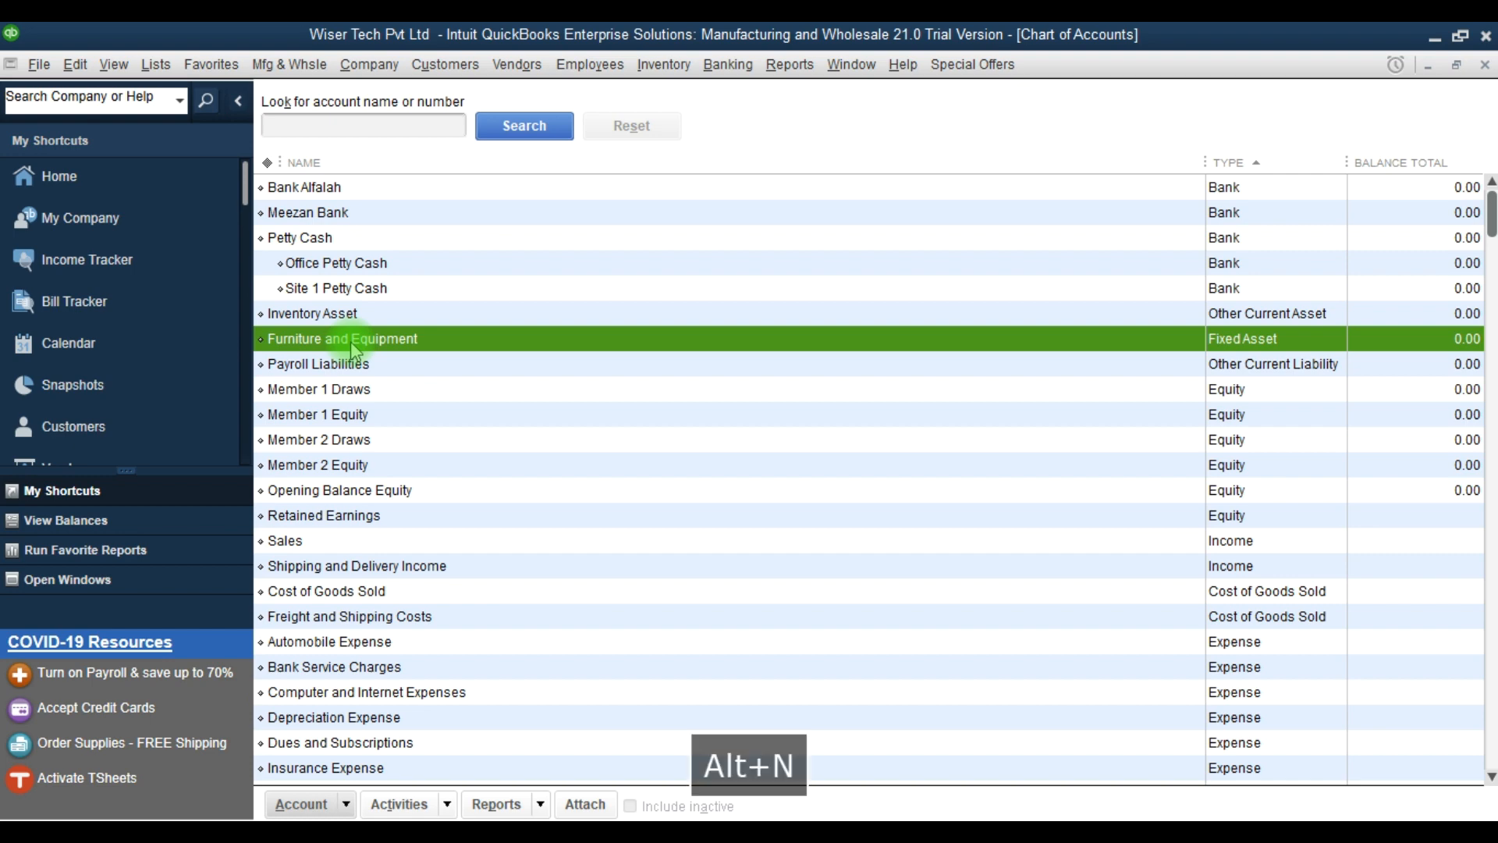
key("ctrl+n")
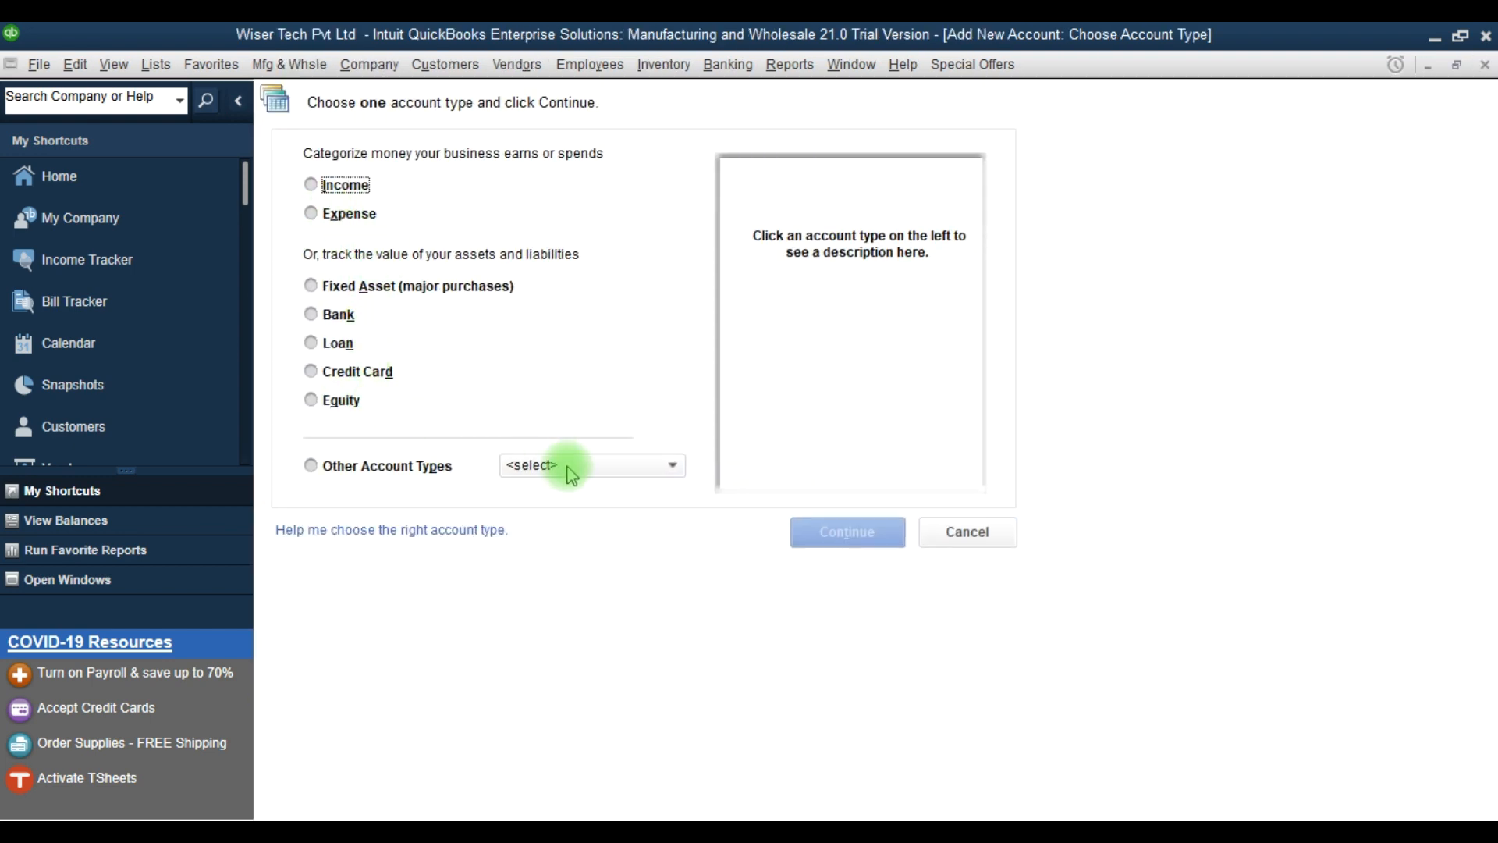
left_click(425, 287)
left_click(847, 531)
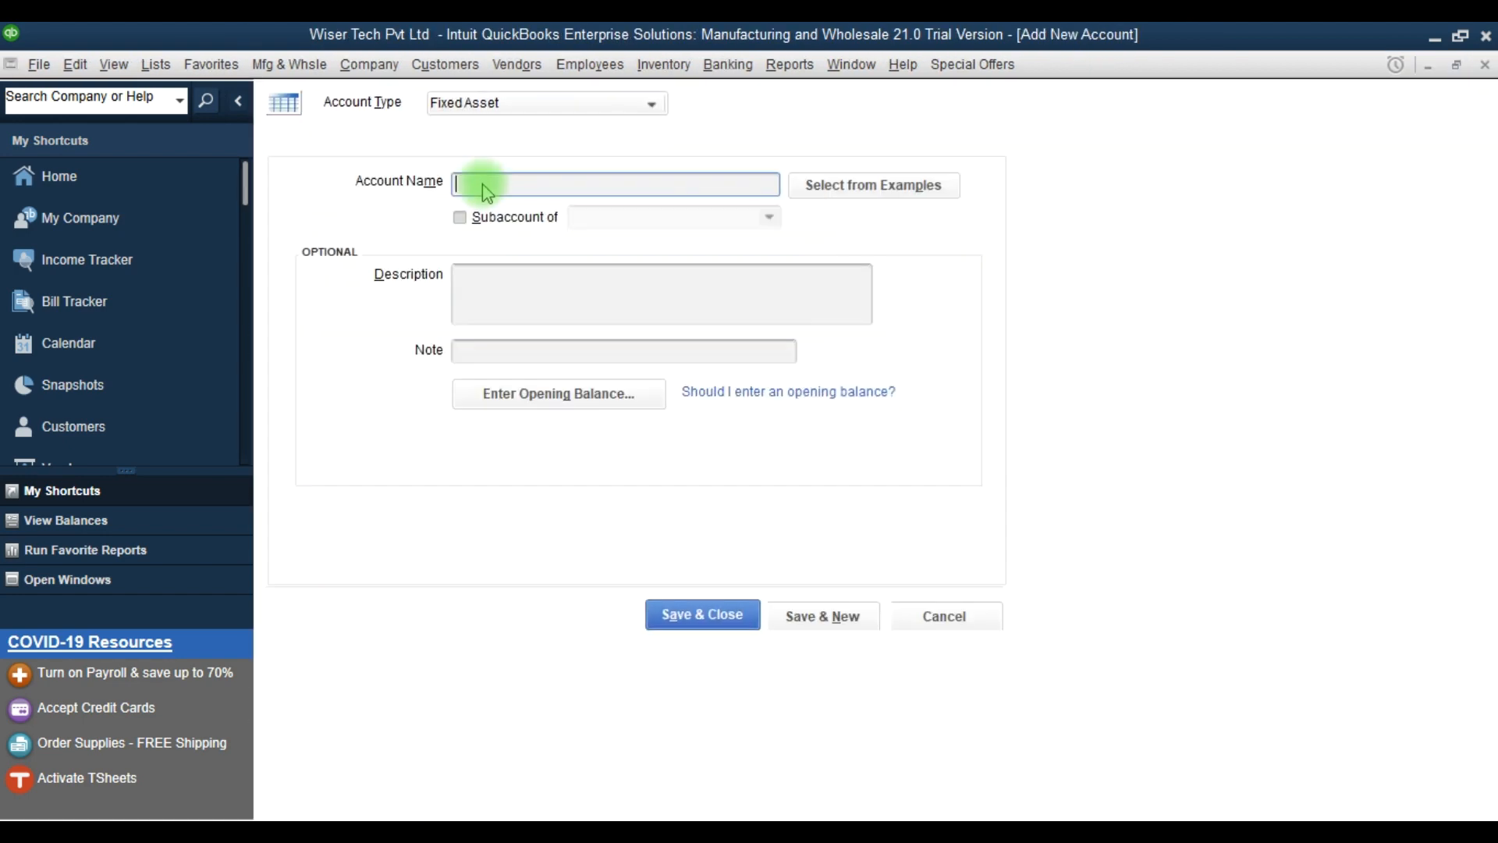
- Name the fixed asset account Cost, make it a subaccount of Furniture and Equipment, and save it to begin another account
type("Cost")
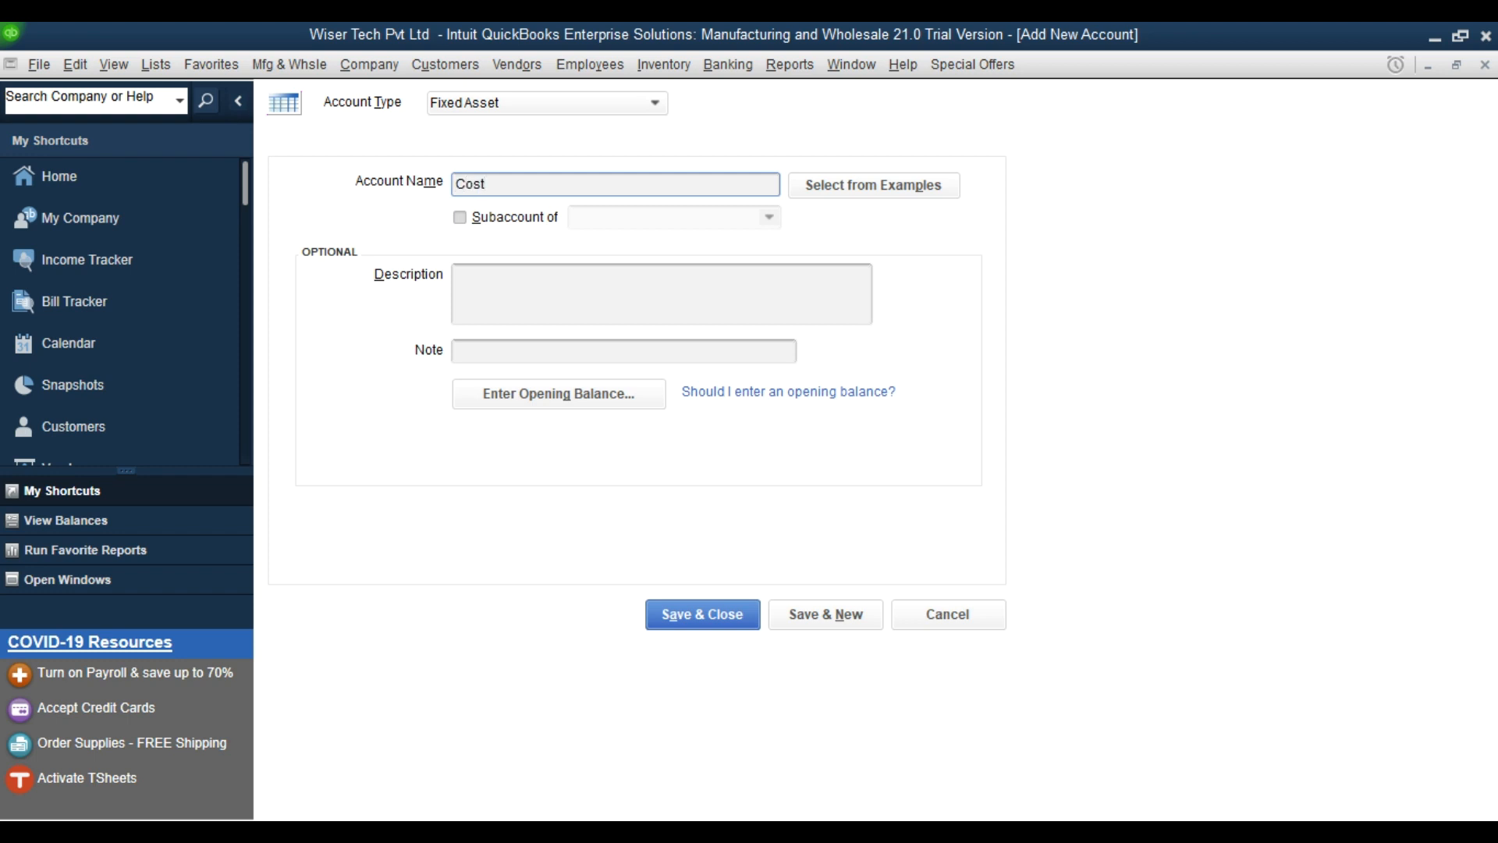
left_click(459, 217)
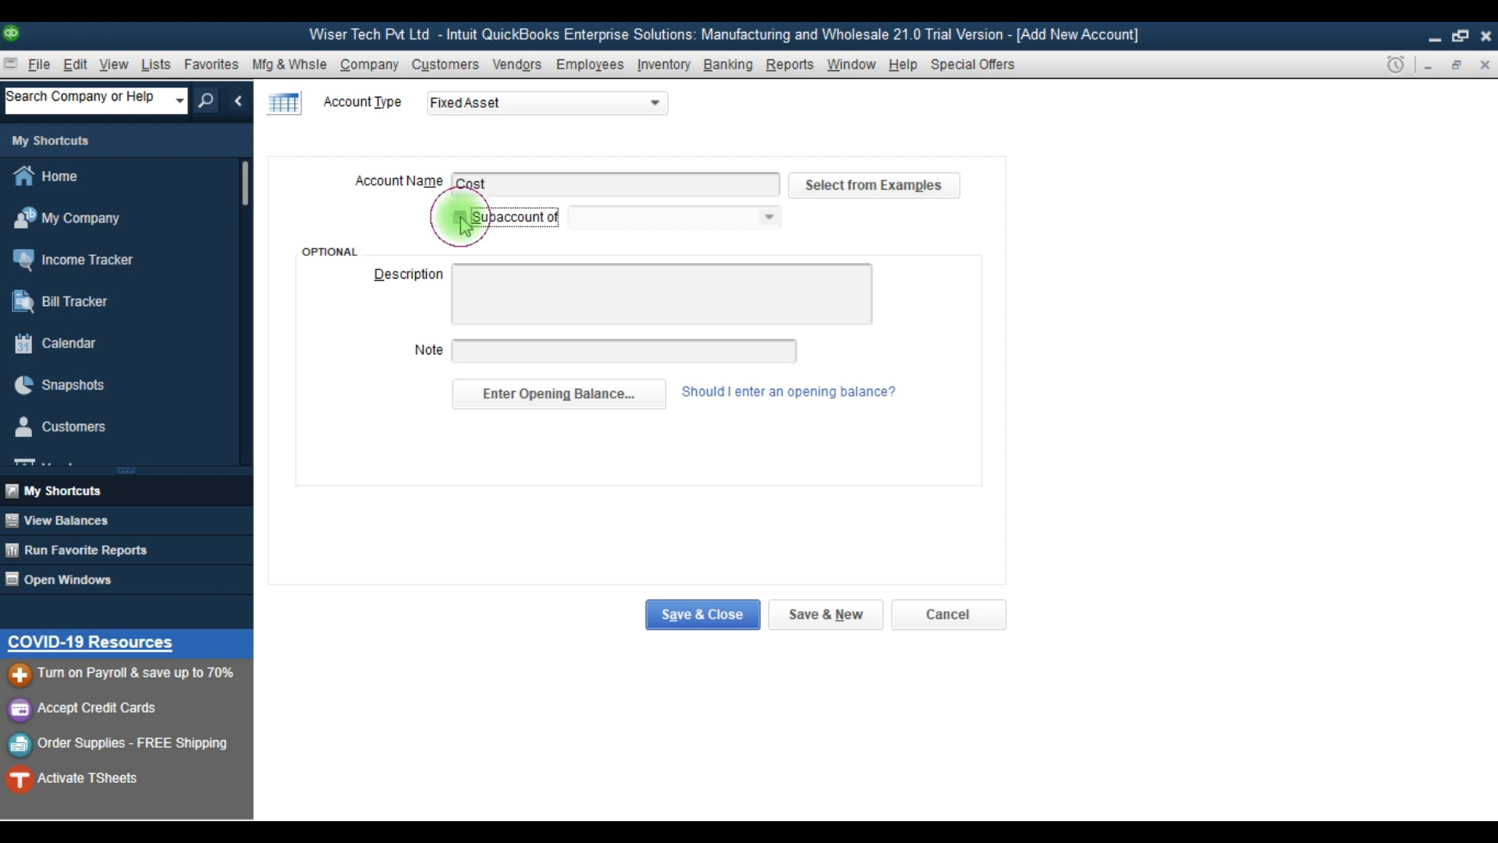
left_click(768, 217)
left_click(645, 300)
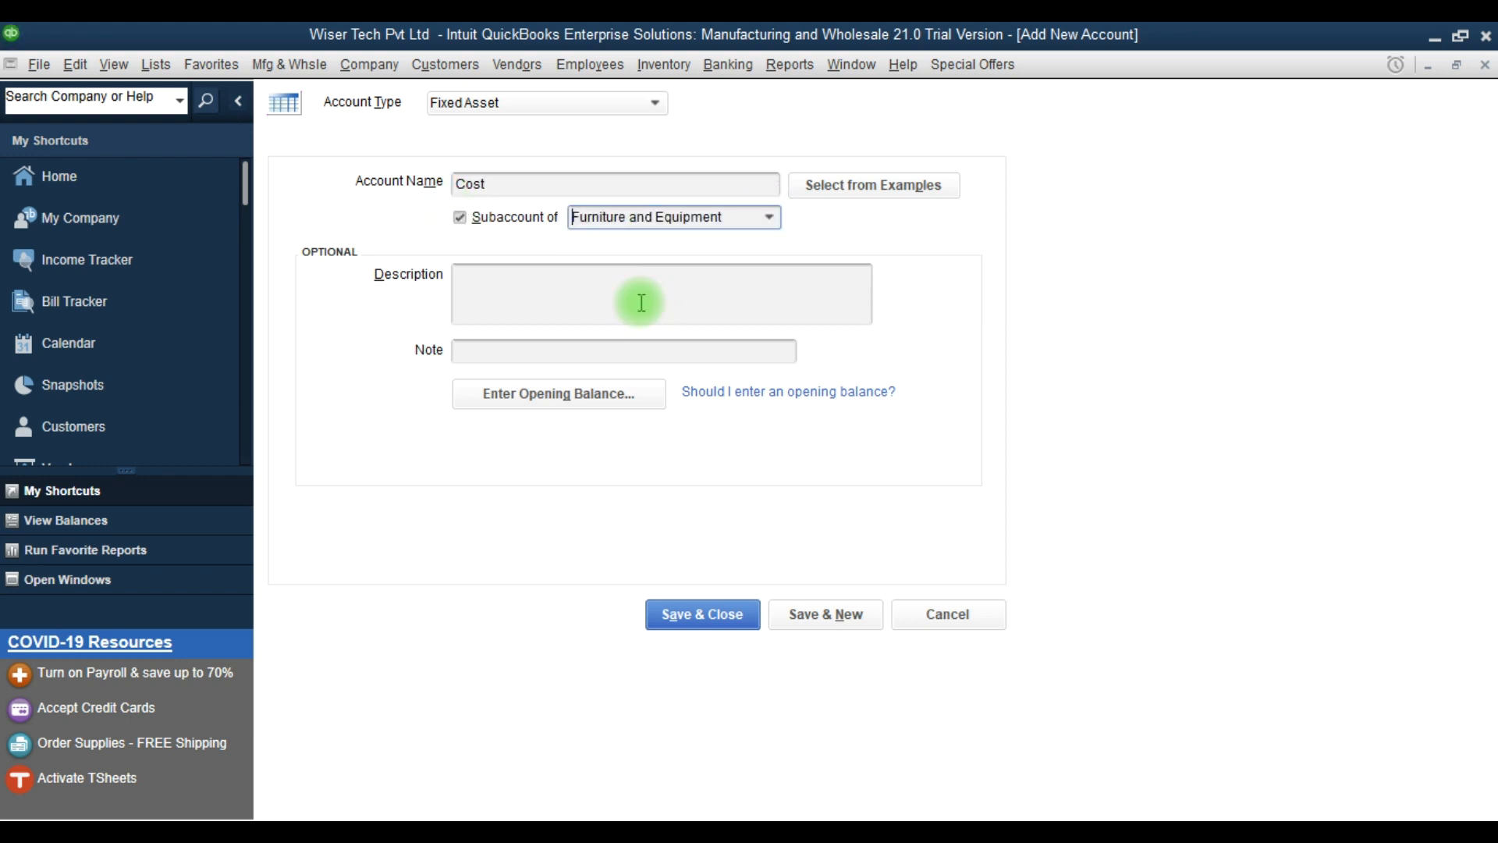
left_click(820, 614)
- Add a fixed asset account named Acc. Depreciation as a subaccount of Furniture and Equipment, and save it to begin another account
type("Acc. Depte")
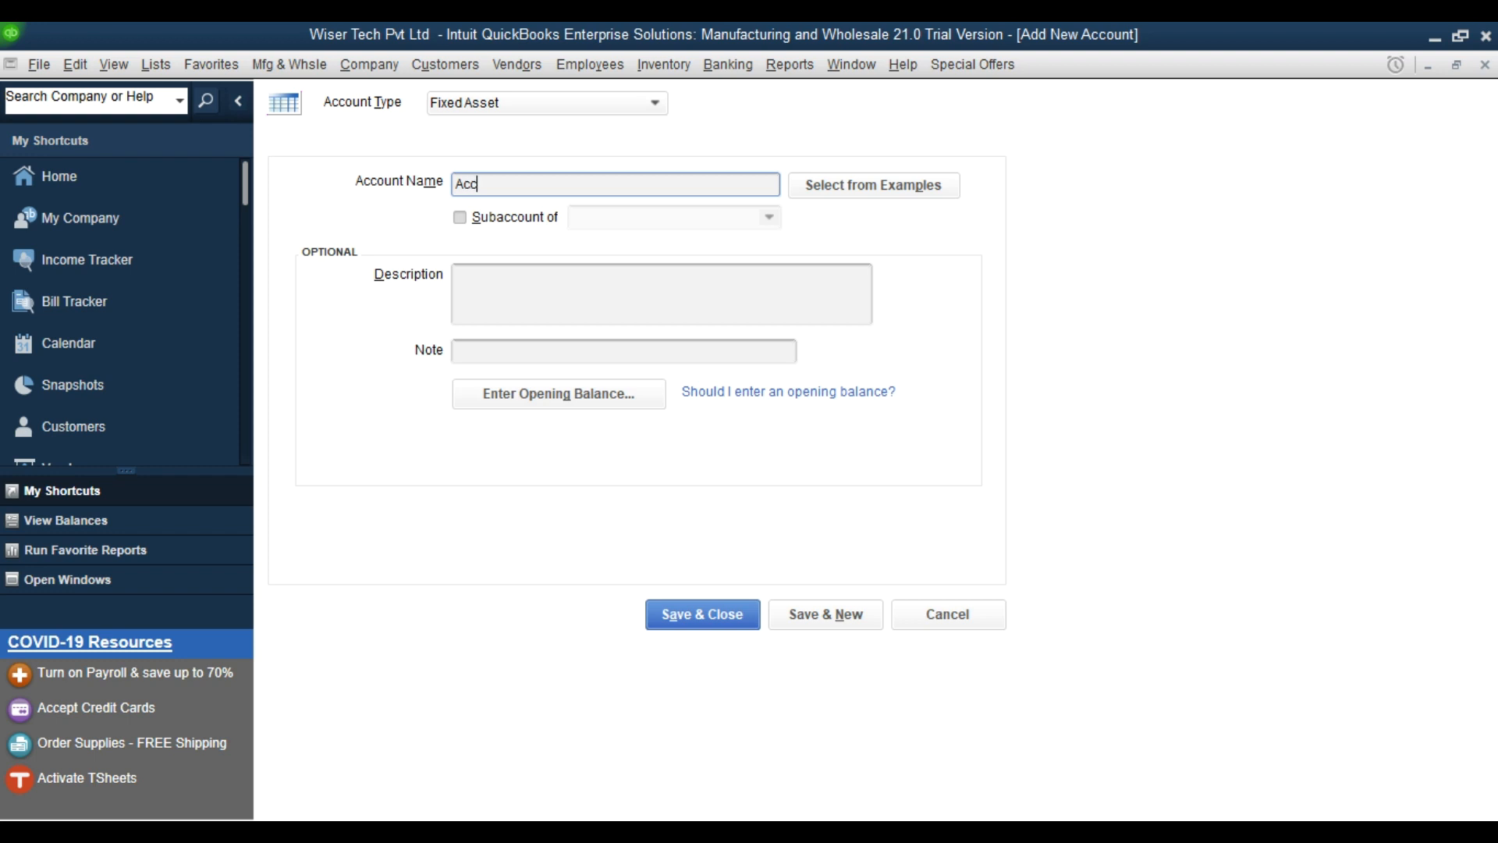
key("BackSpace")
key("BackSpace")
type("reciation")
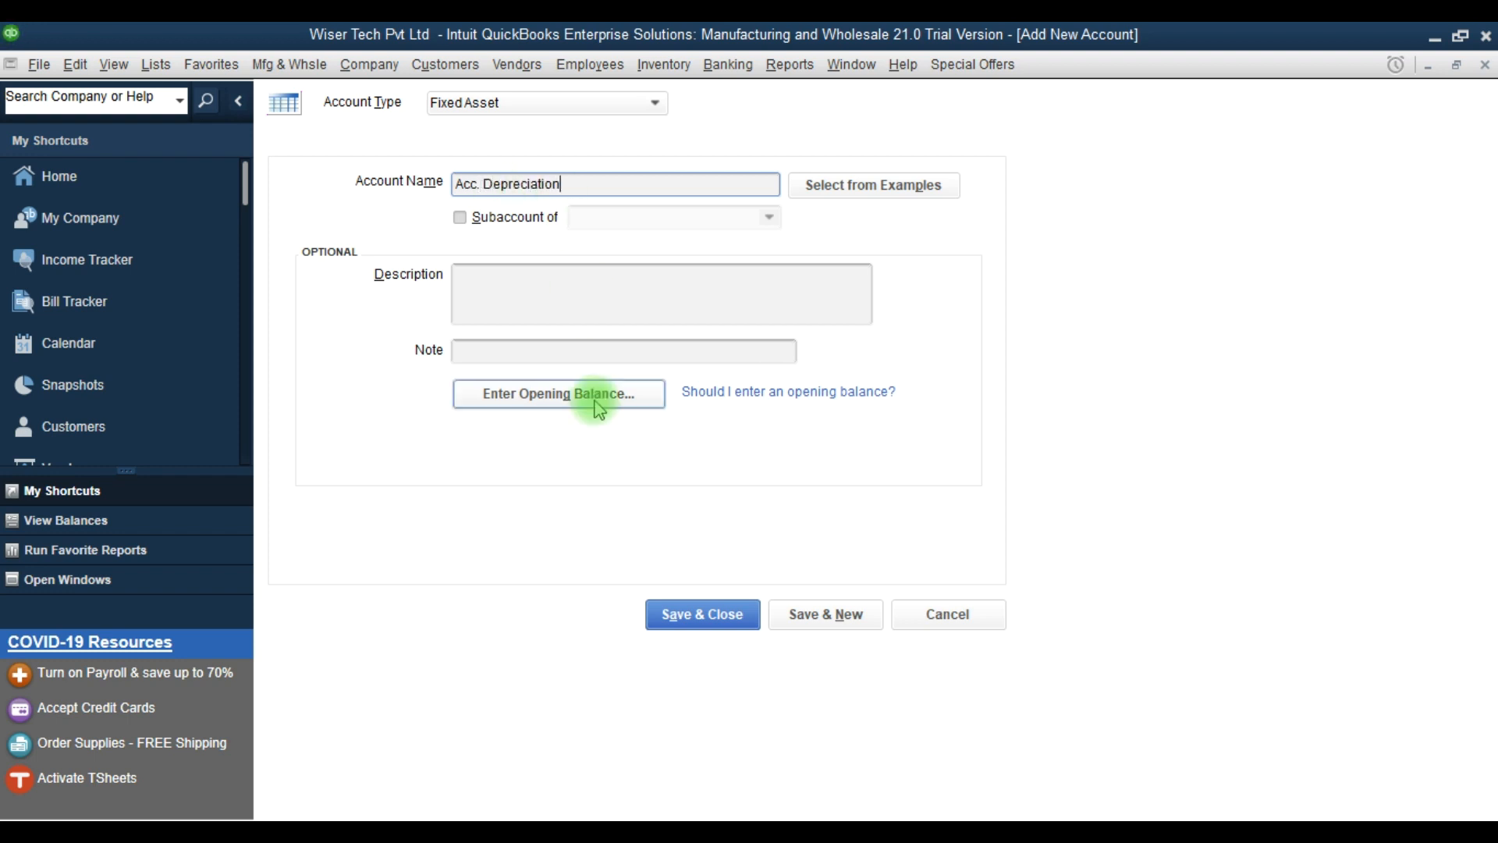
left_click(519, 217)
left_click(768, 218)
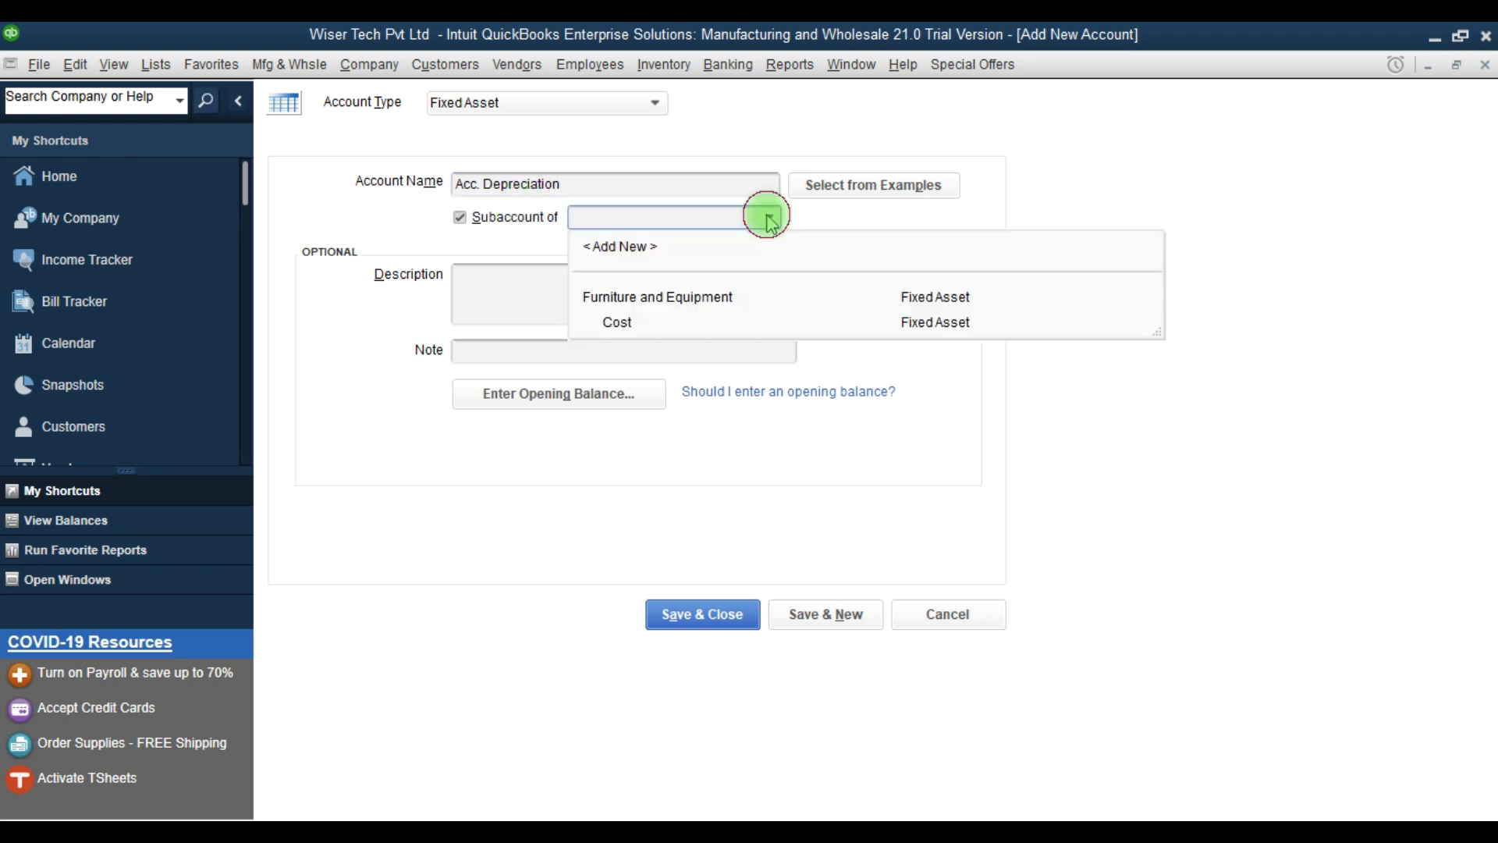
left_click(668, 295)
left_click(829, 627)
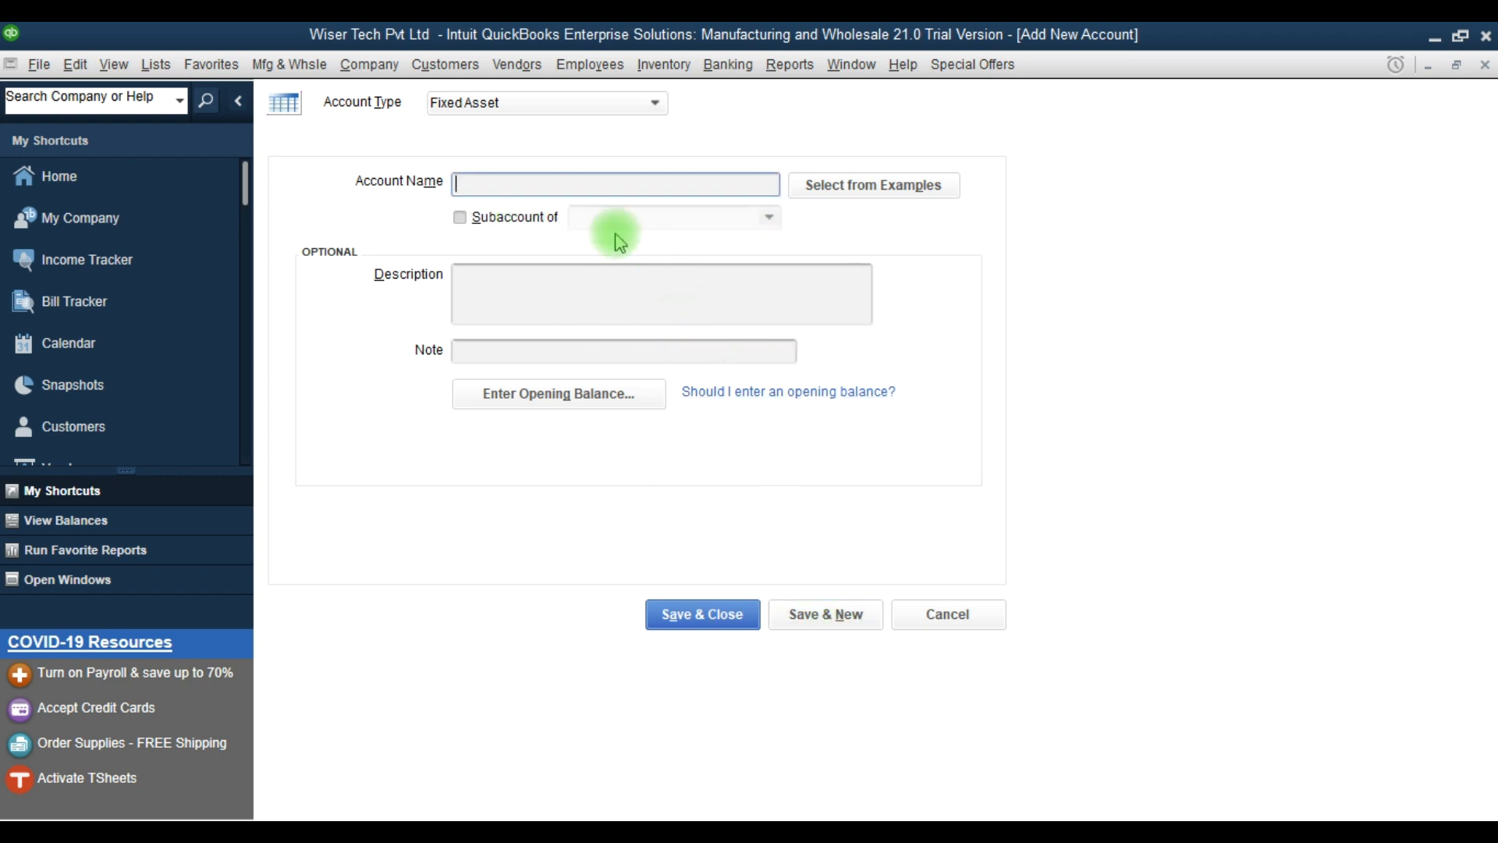
- Name the fixed asset account Vehicles and save it to begin another account
left_click(512, 181)
type("Vehicles")
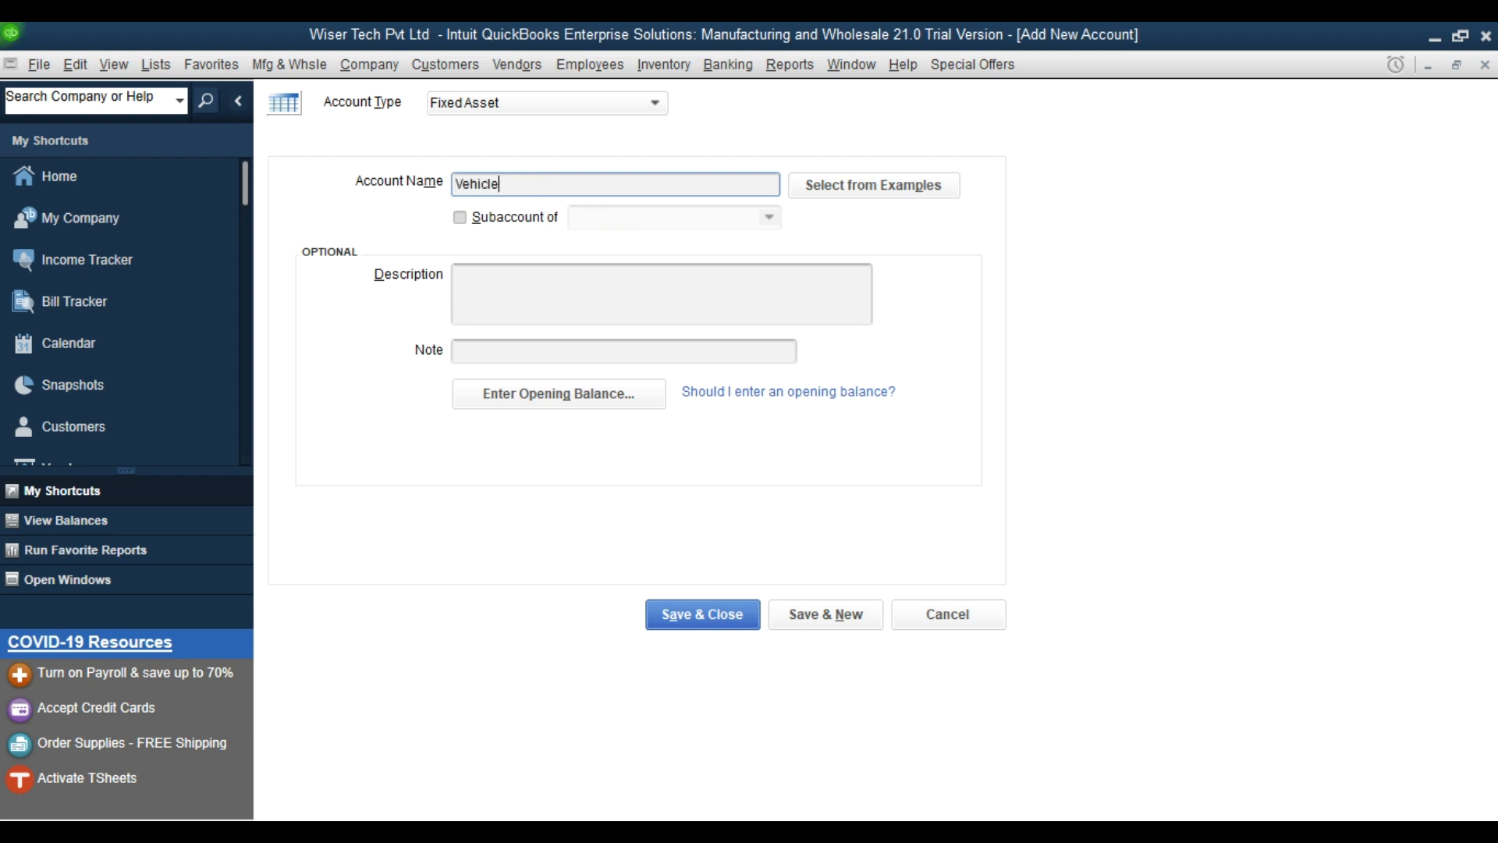
left_click(812, 614)
- Add a fixed asset account named Cost as a subaccount of Vehicles, and save it to begin another account
left_click(502, 184)
type("Cost")
left_click(478, 217)
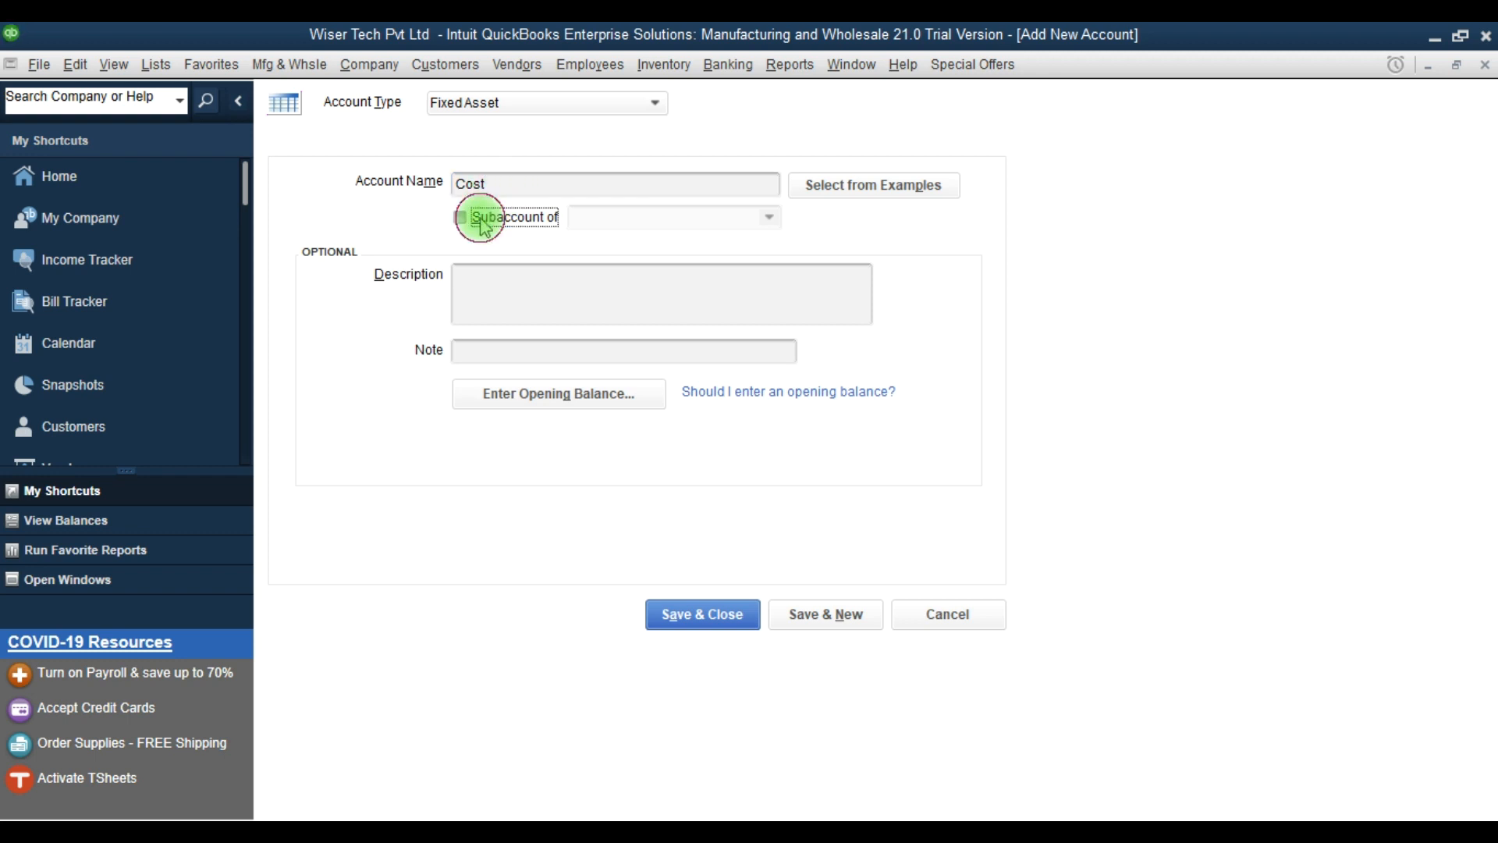
left_click(767, 217)
left_click(622, 372)
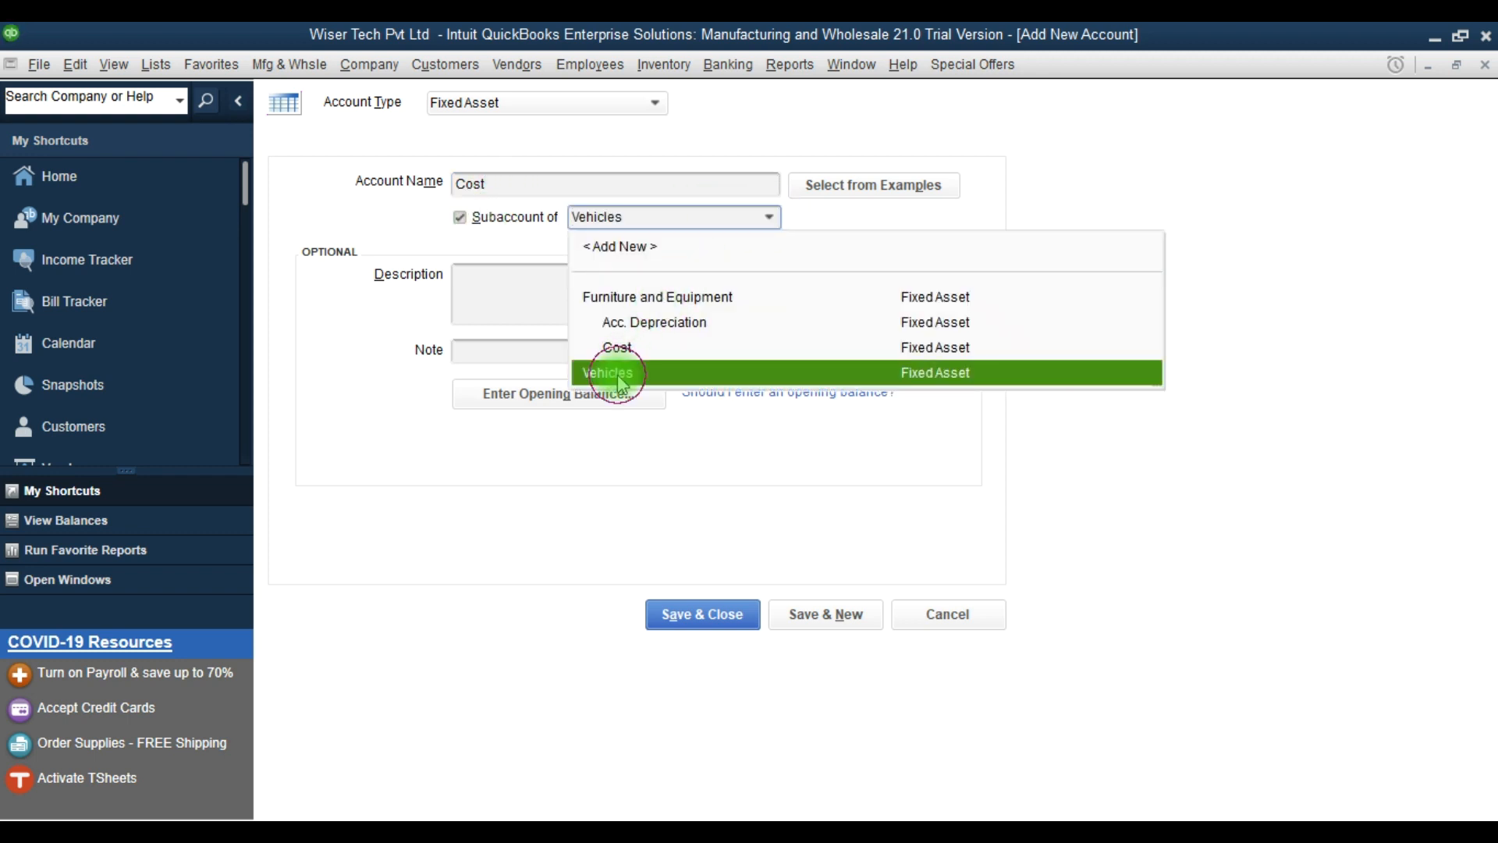
left_click(811, 614)
- Add a fixed asset account named Acc. Depreciation as a subaccount of Vehicles, and save it to begin another account
left_click(476, 190)
type("Dep")
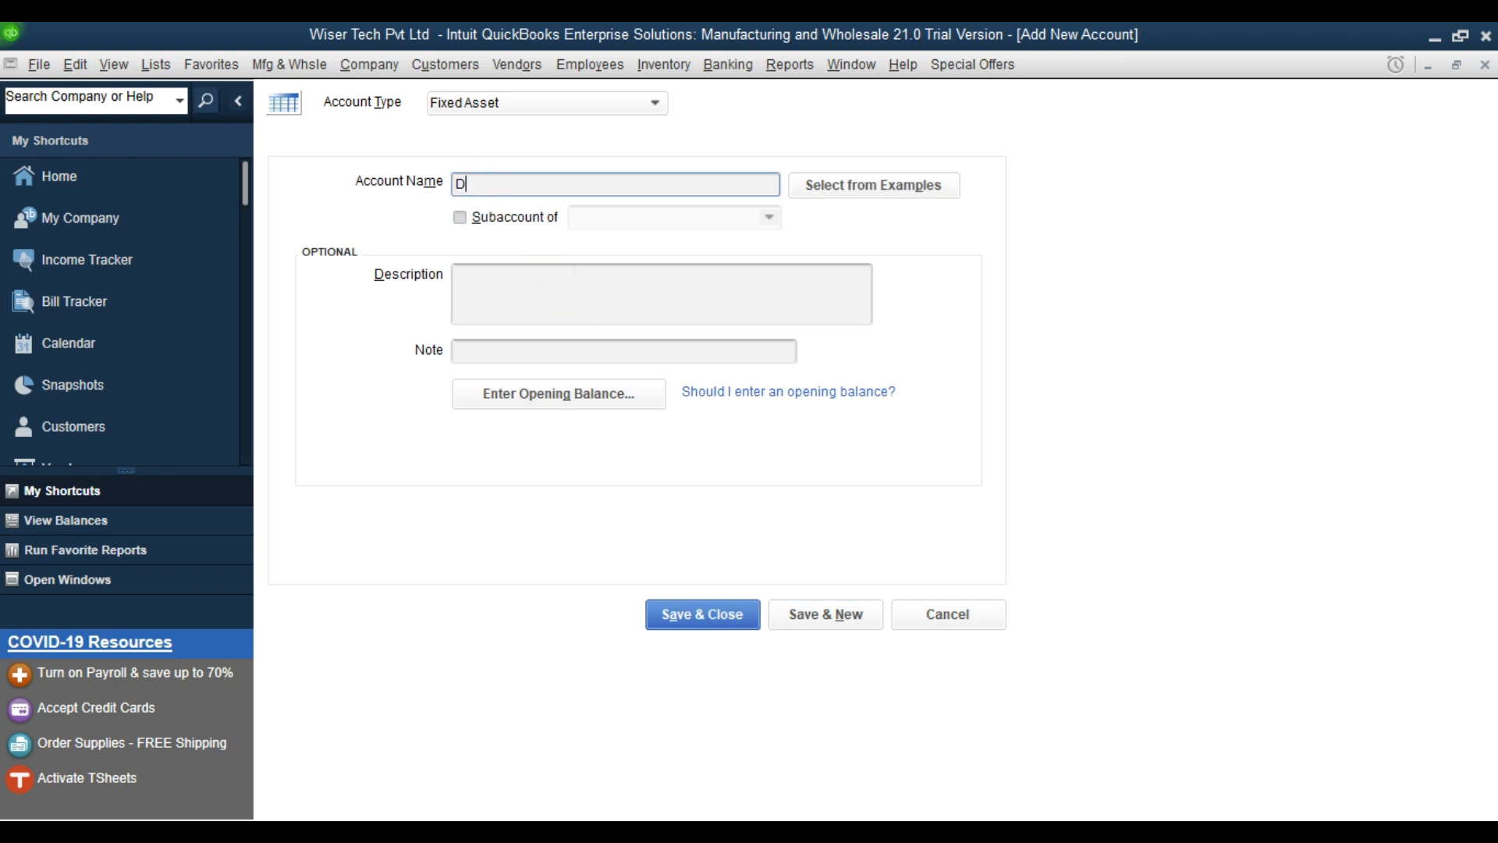
key("BackSpace")
key("BackSpace")
key("BackSpace")
type("Acc ")
type(" Depreciation")
left_click(507, 219)
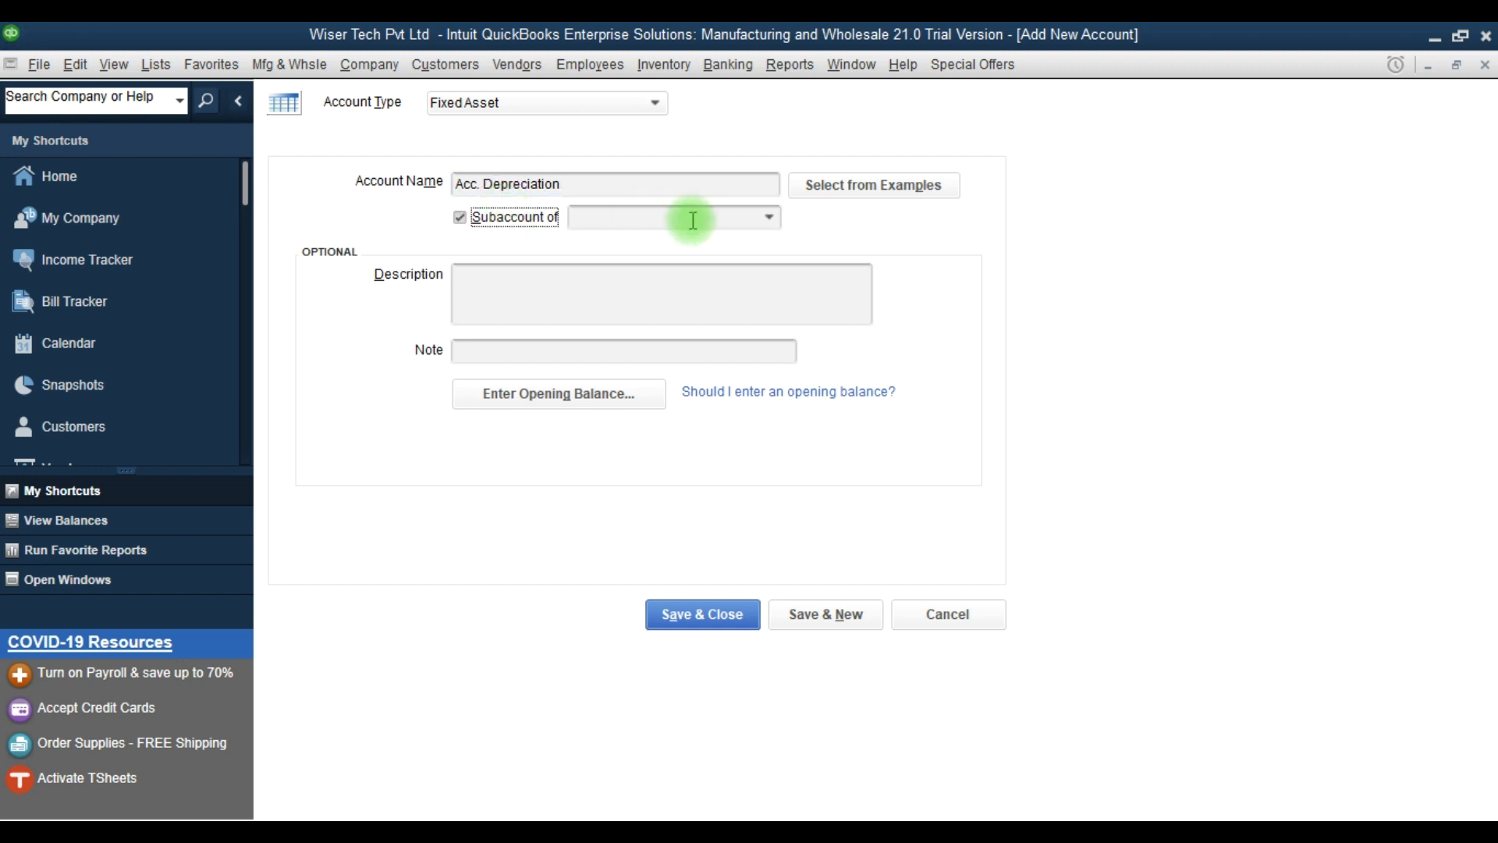
left_click(745, 218)
left_click(770, 218)
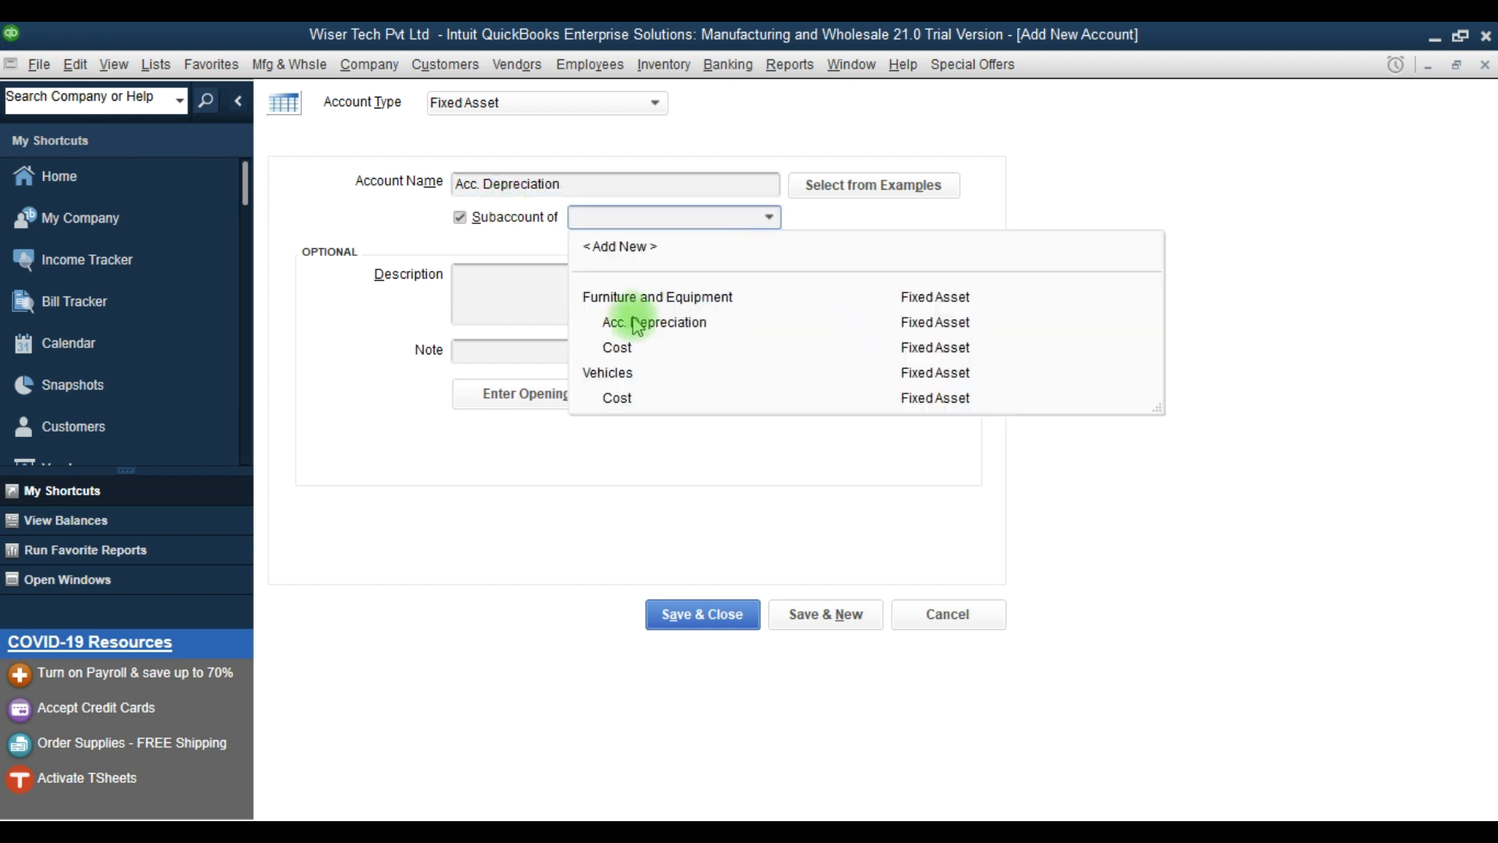
left_click(612, 371)
left_click(811, 620)
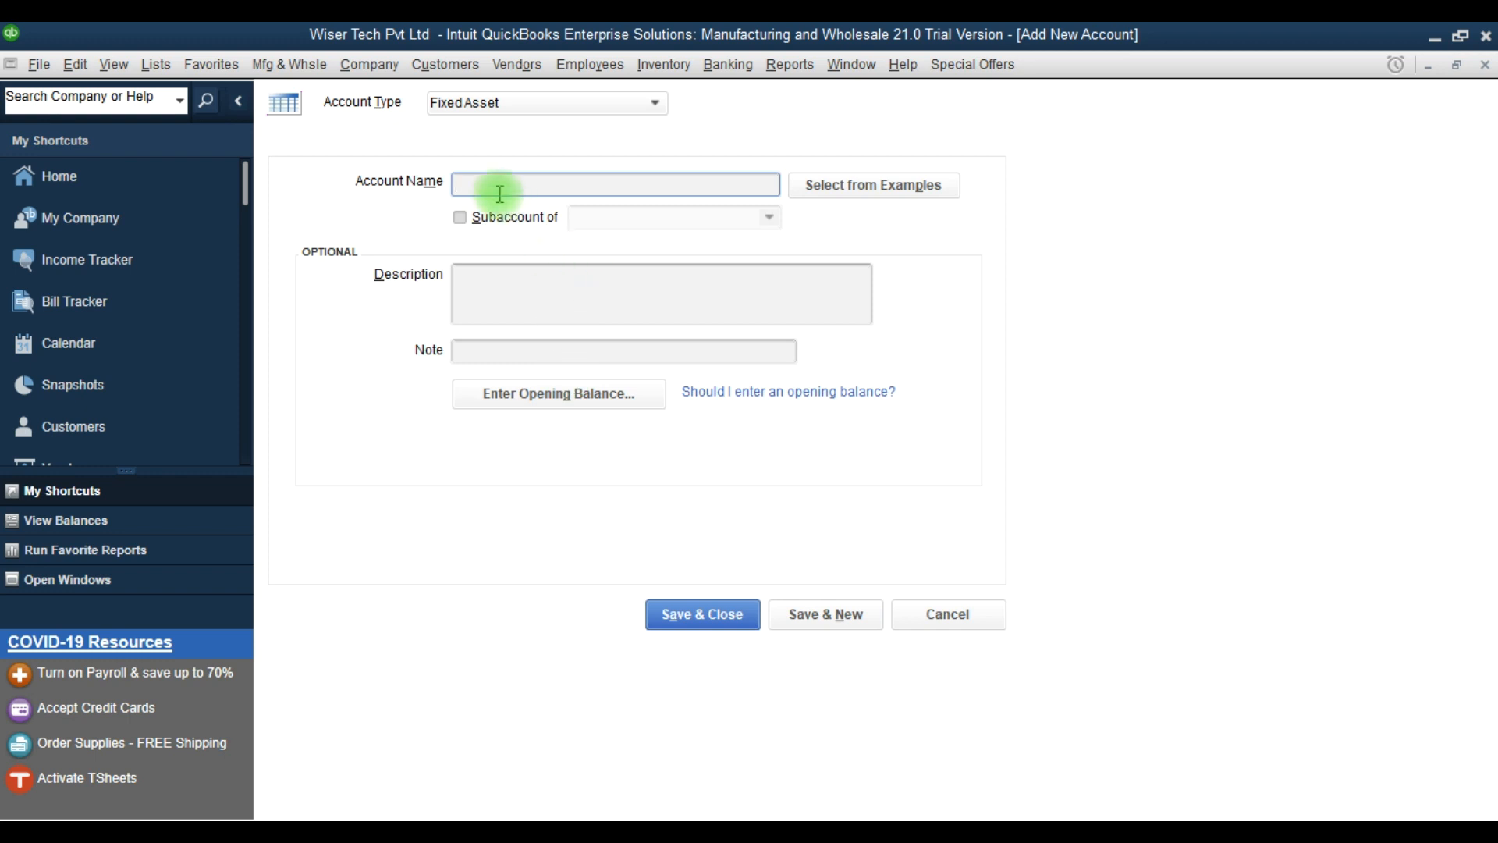
- Name the fixed asset account Machinery and save it to begin another account
key("F9")
type("Machinery")
left_click(794, 629)
- Add a fixed asset account named Cost as a subaccount of Machinery, and save it to begin another account
type("Cost")
left_click(484, 217)
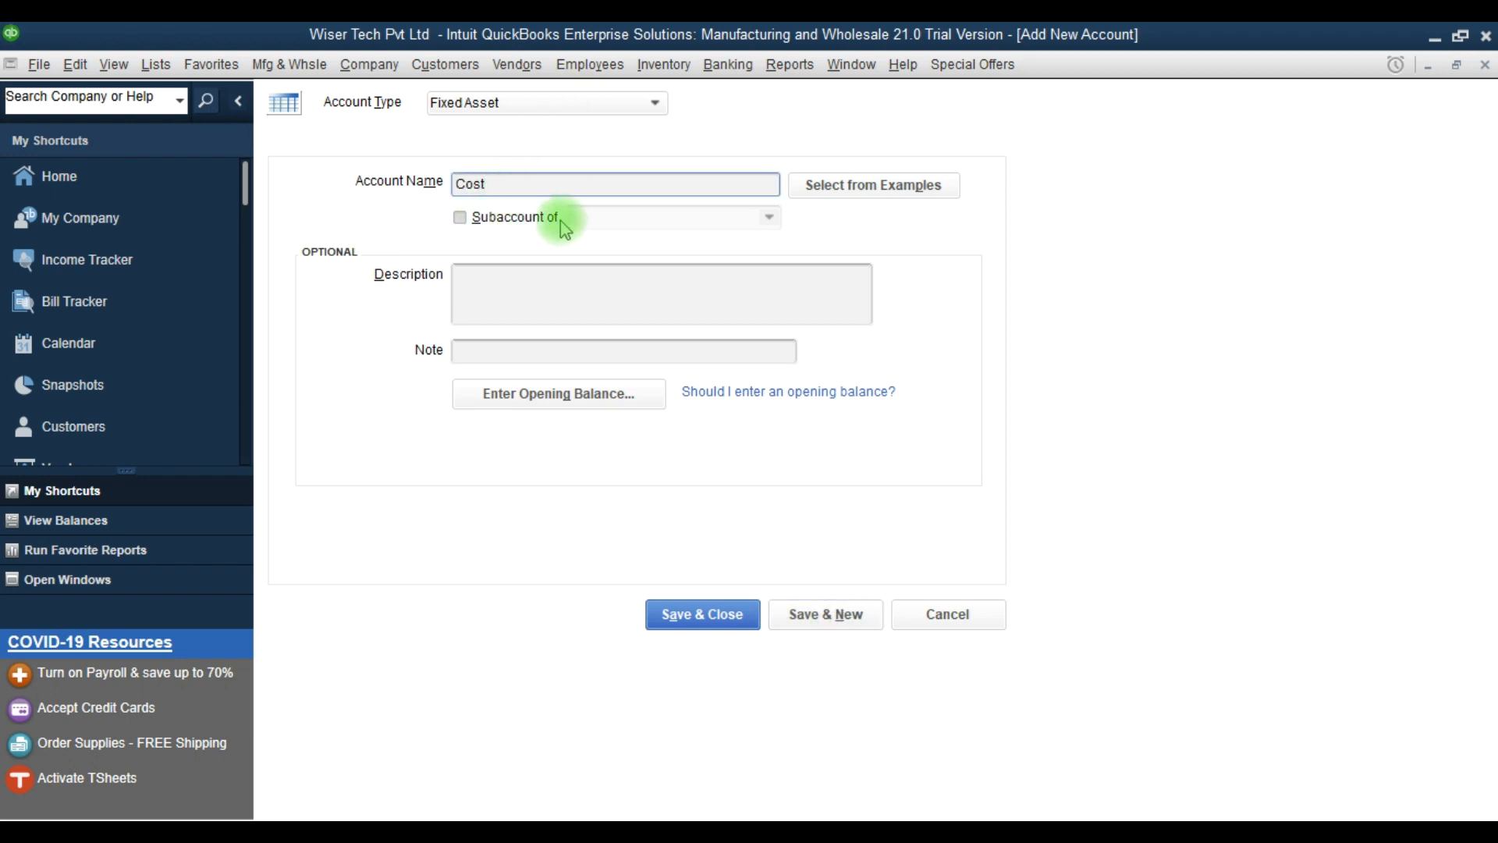
left_click(768, 218)
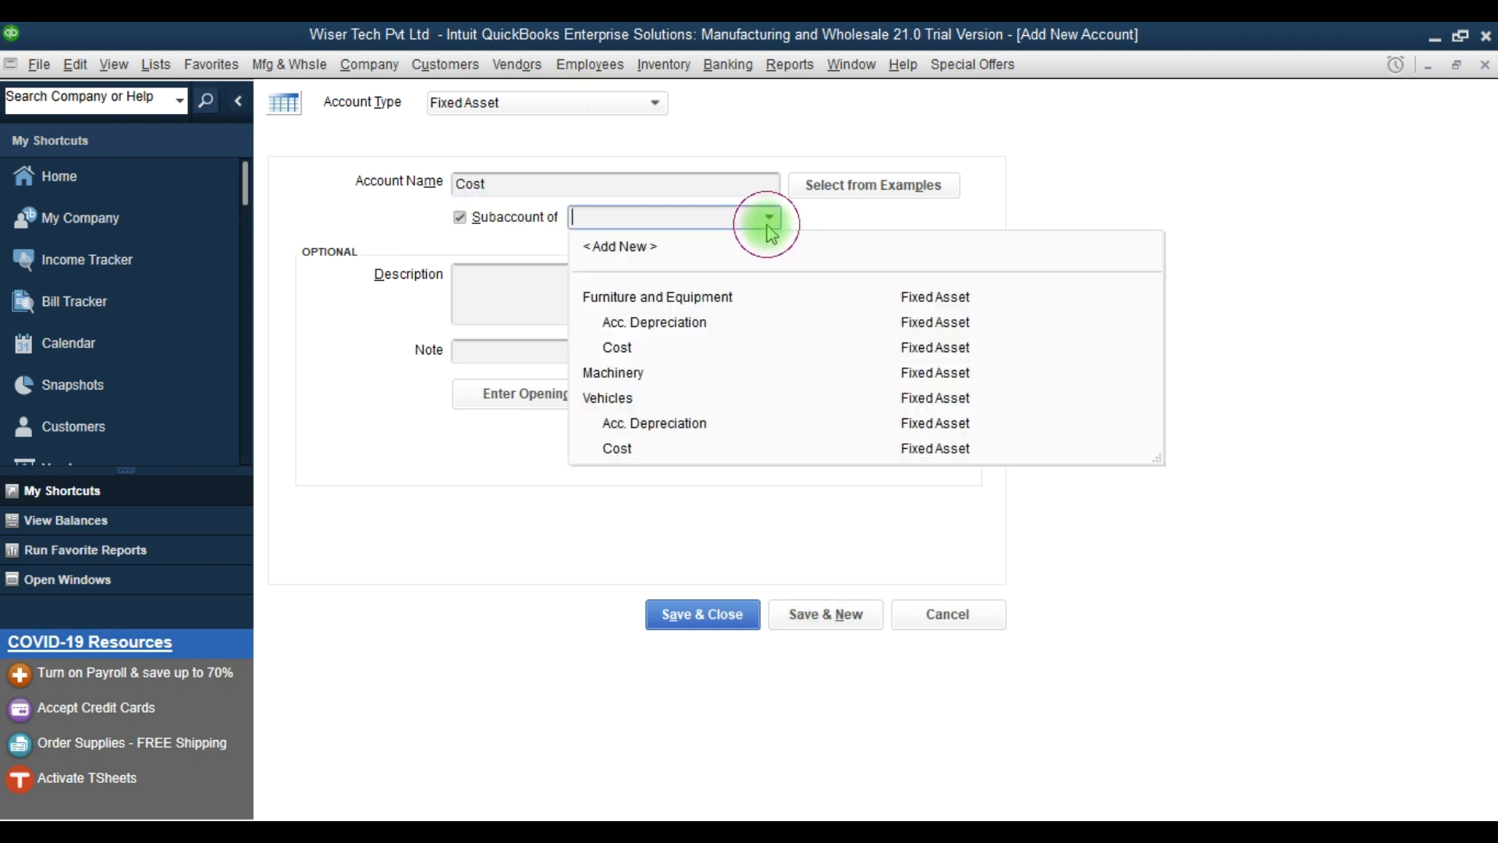
left_click(612, 372)
left_click(810, 620)
- Add a fixed asset account named Acc. Depreciation as a subaccount of Machinery, and save it
left_click(525, 208)
left_click(495, 185)
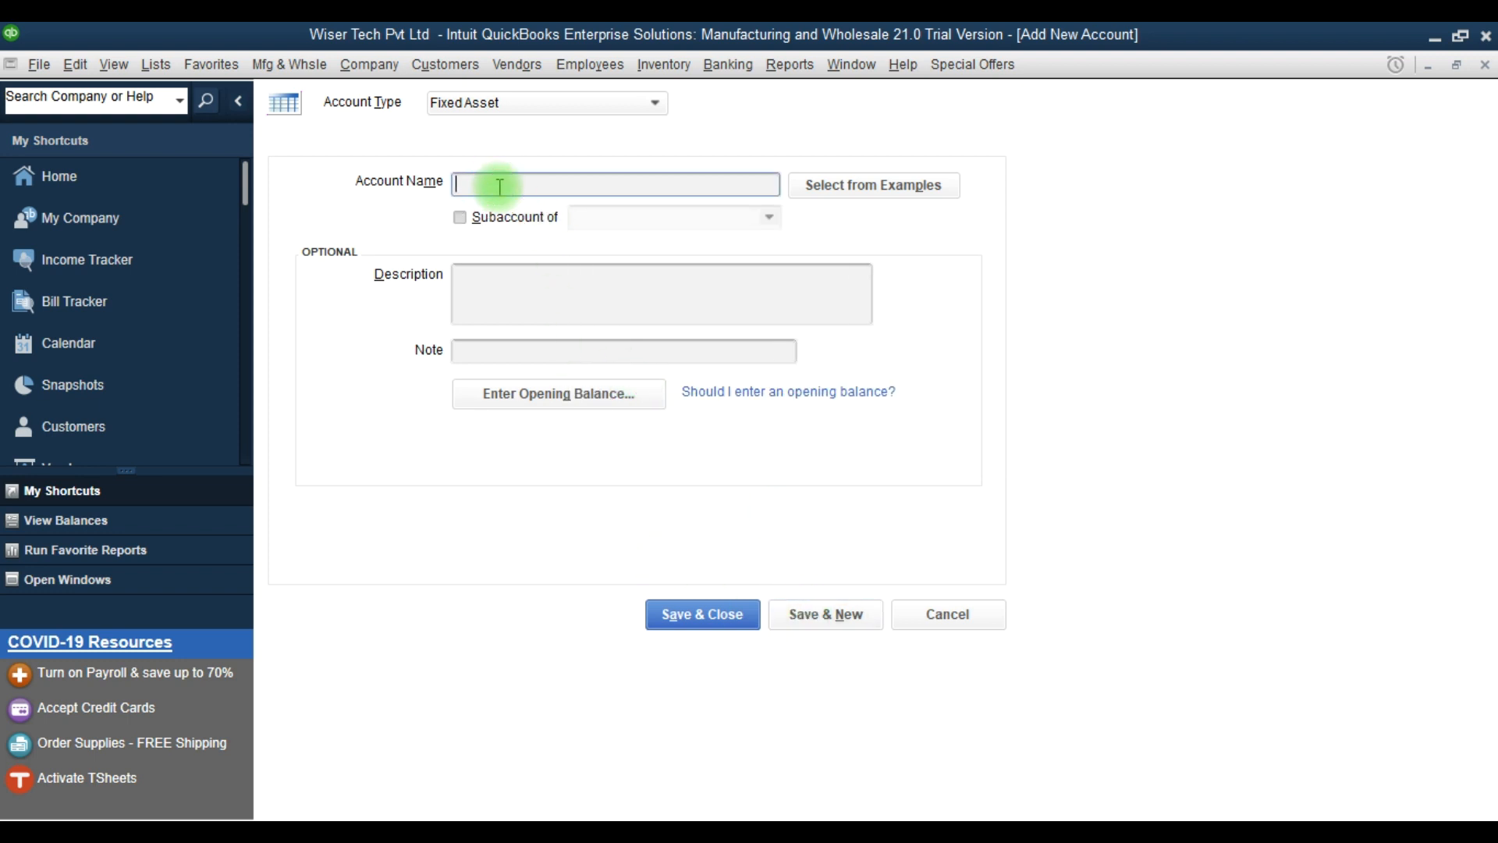
type("Acc. Depreacation")
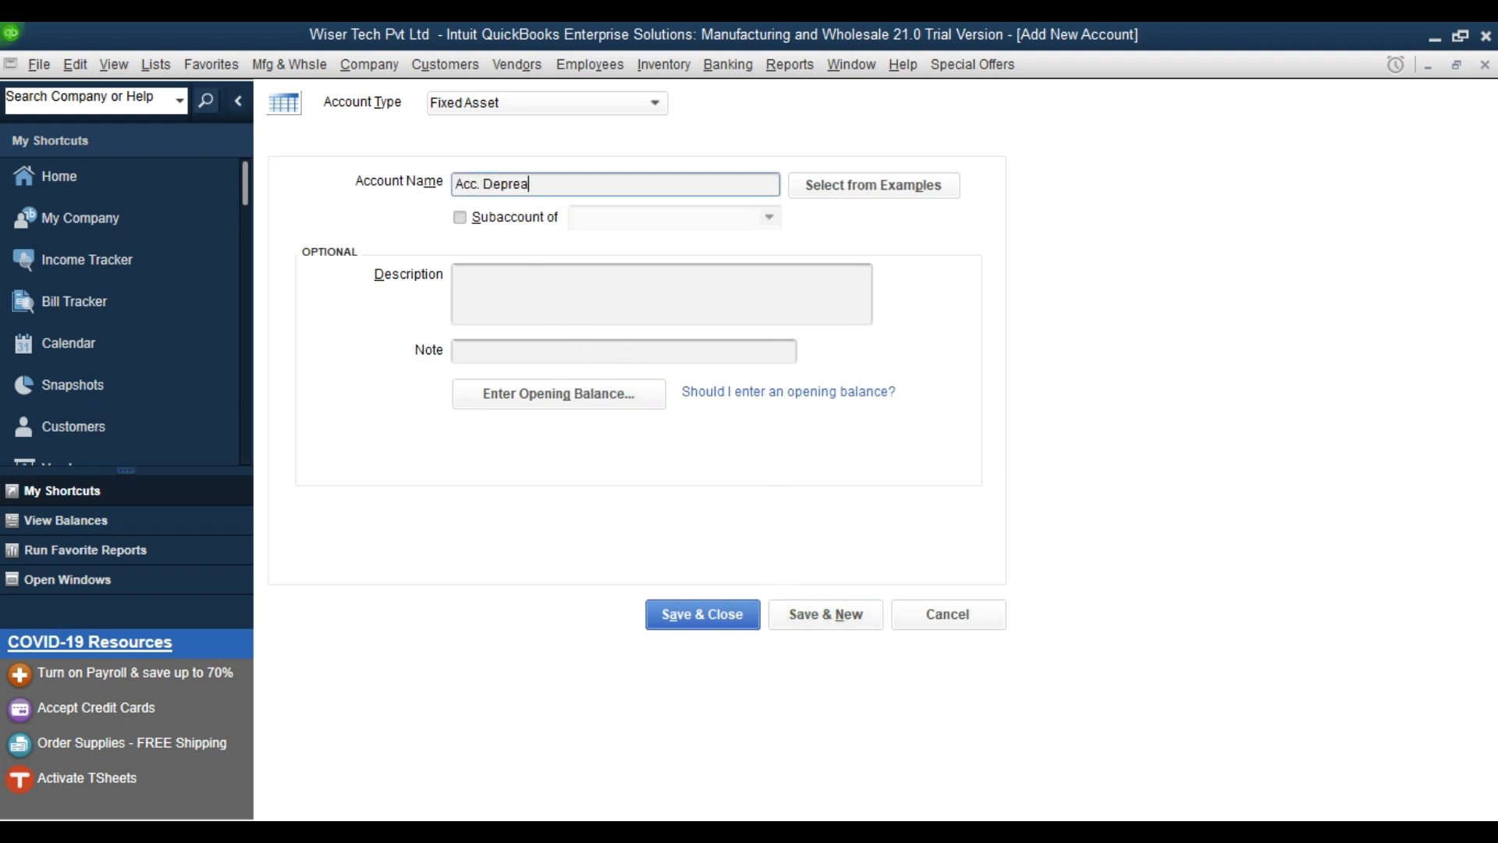
key("BackSpace")
key("BackSpace")
key("BackSpace")
key("BackSpace")
key("BackSpace")
key("BackSpace")
key("BackSpace")
key("BackSpace")
key("BackSpace")
key("BackSpace")
key("BackSpace")
key("BackSpace")
key("BackSpace")
key("BackSpace")
key("BackSpace")
key("BackSpace")
key("BackSpace")
type("Acc. Depreaca")
key("BackSpace")
key("BackSpace")
key("BackSpace")
type("ciation")
left_click(510, 219)
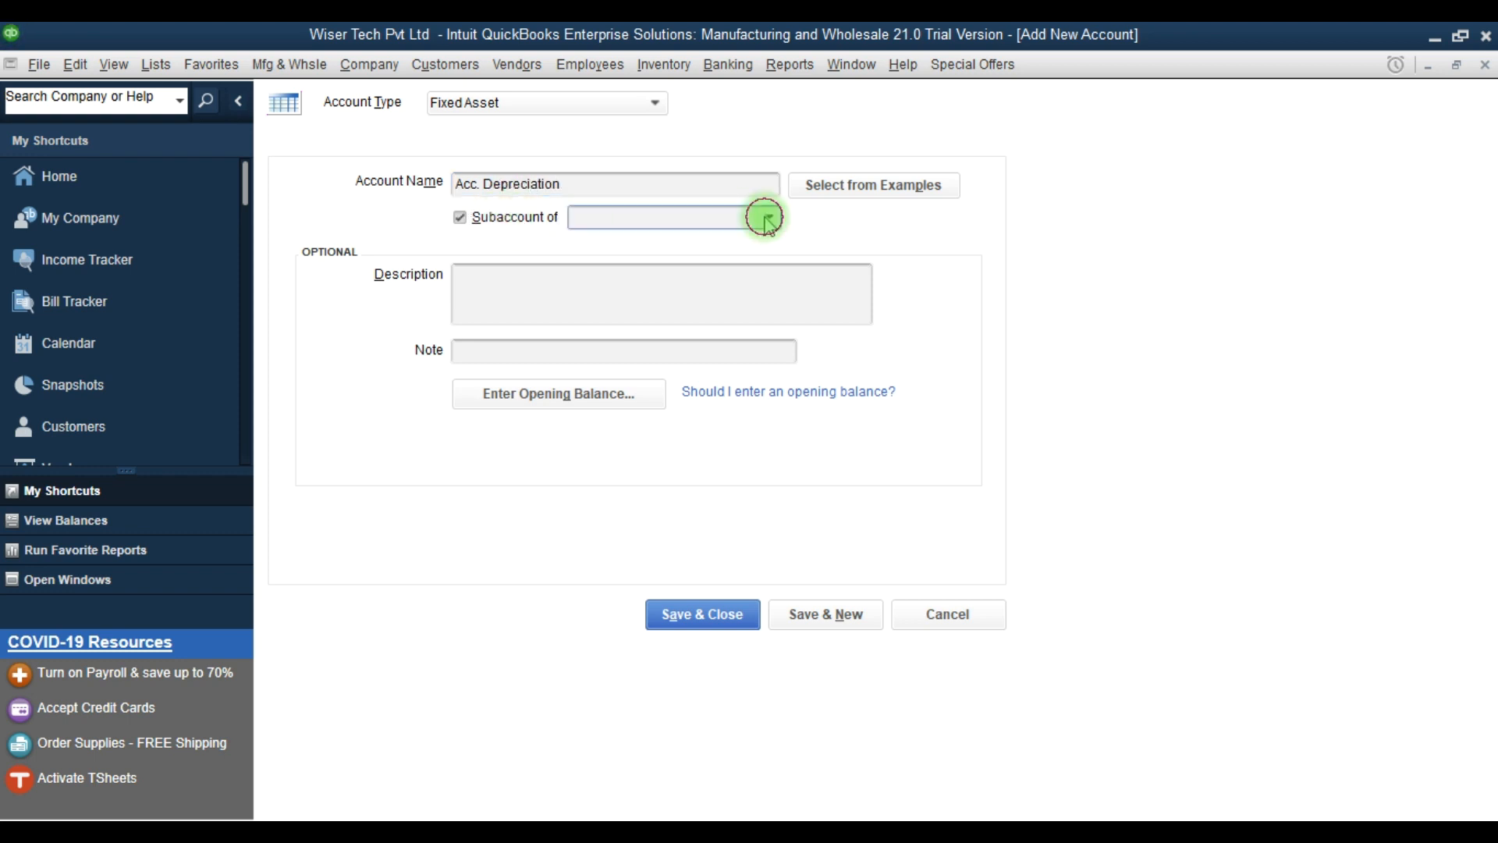
left_click(768, 216)
left_click(624, 373)
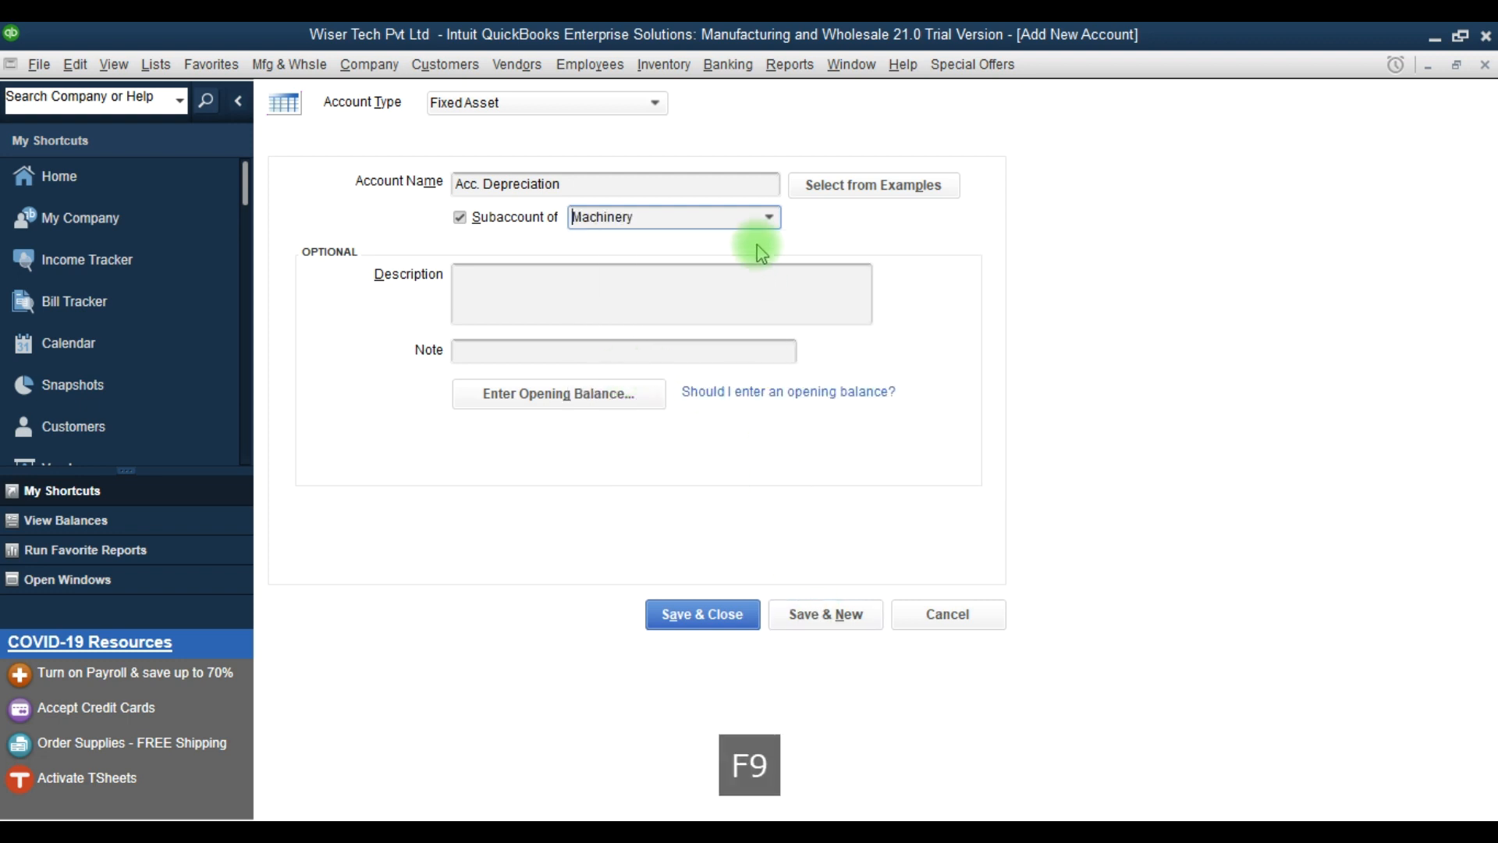
left_click(770, 218)
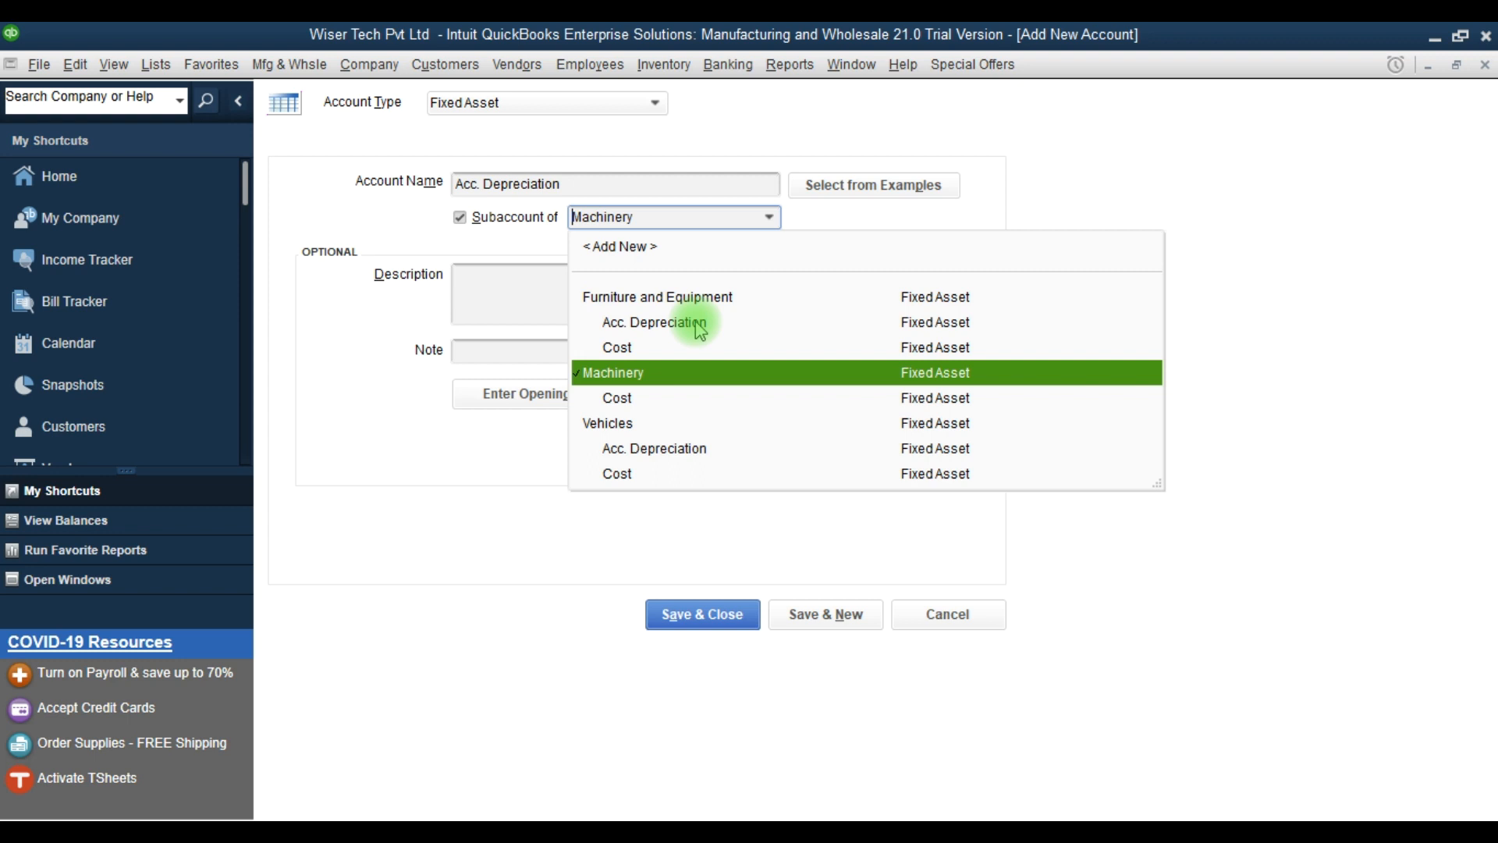
left_click(612, 375)
left_click(829, 616)
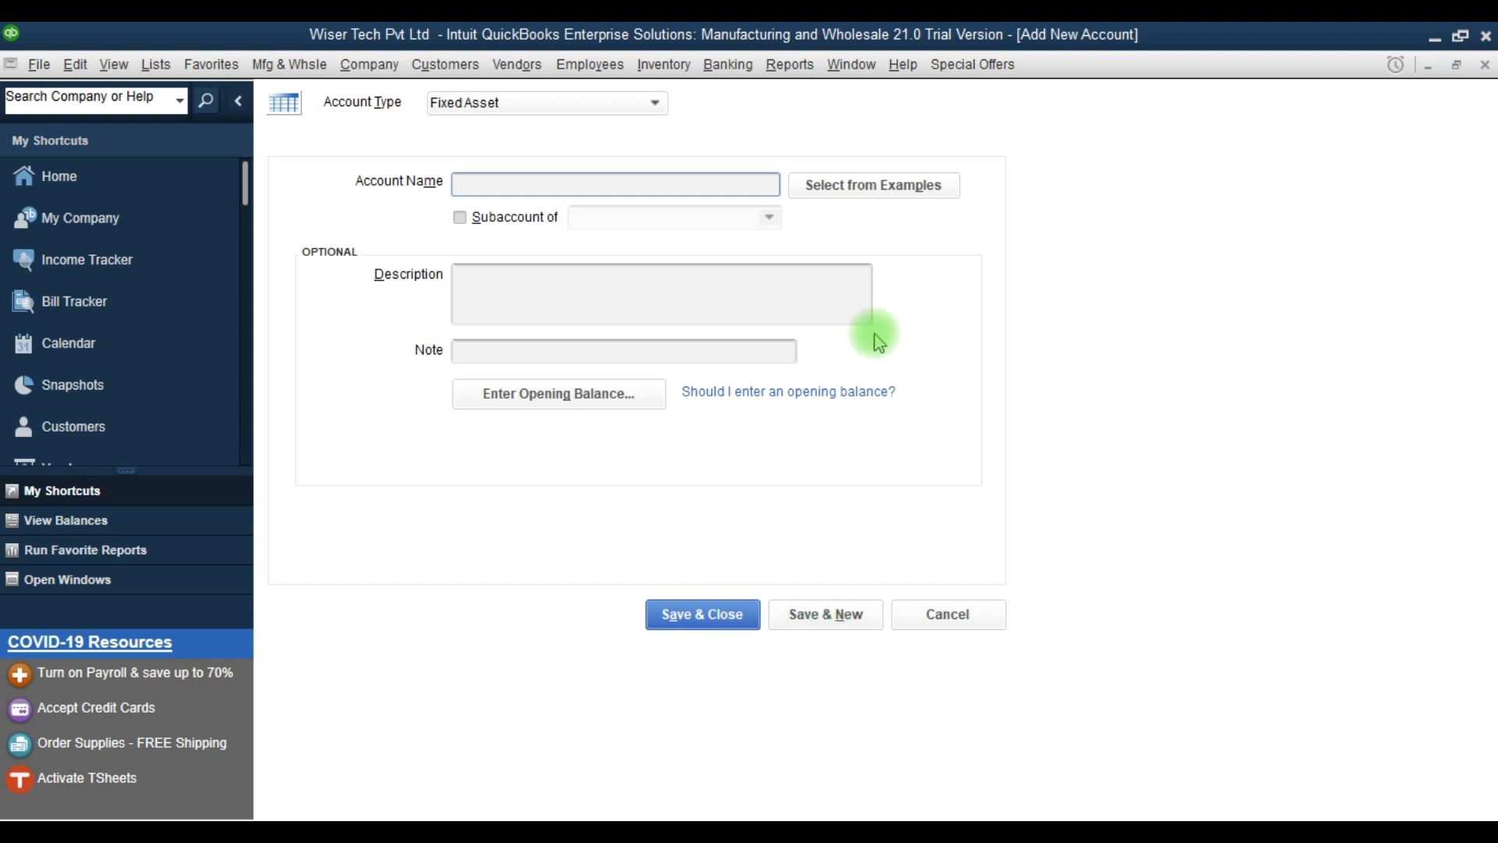
- Review the Furniture and Equipment, Machinery, and Vehicles parent accounts in the chart of accounts
key("F9")
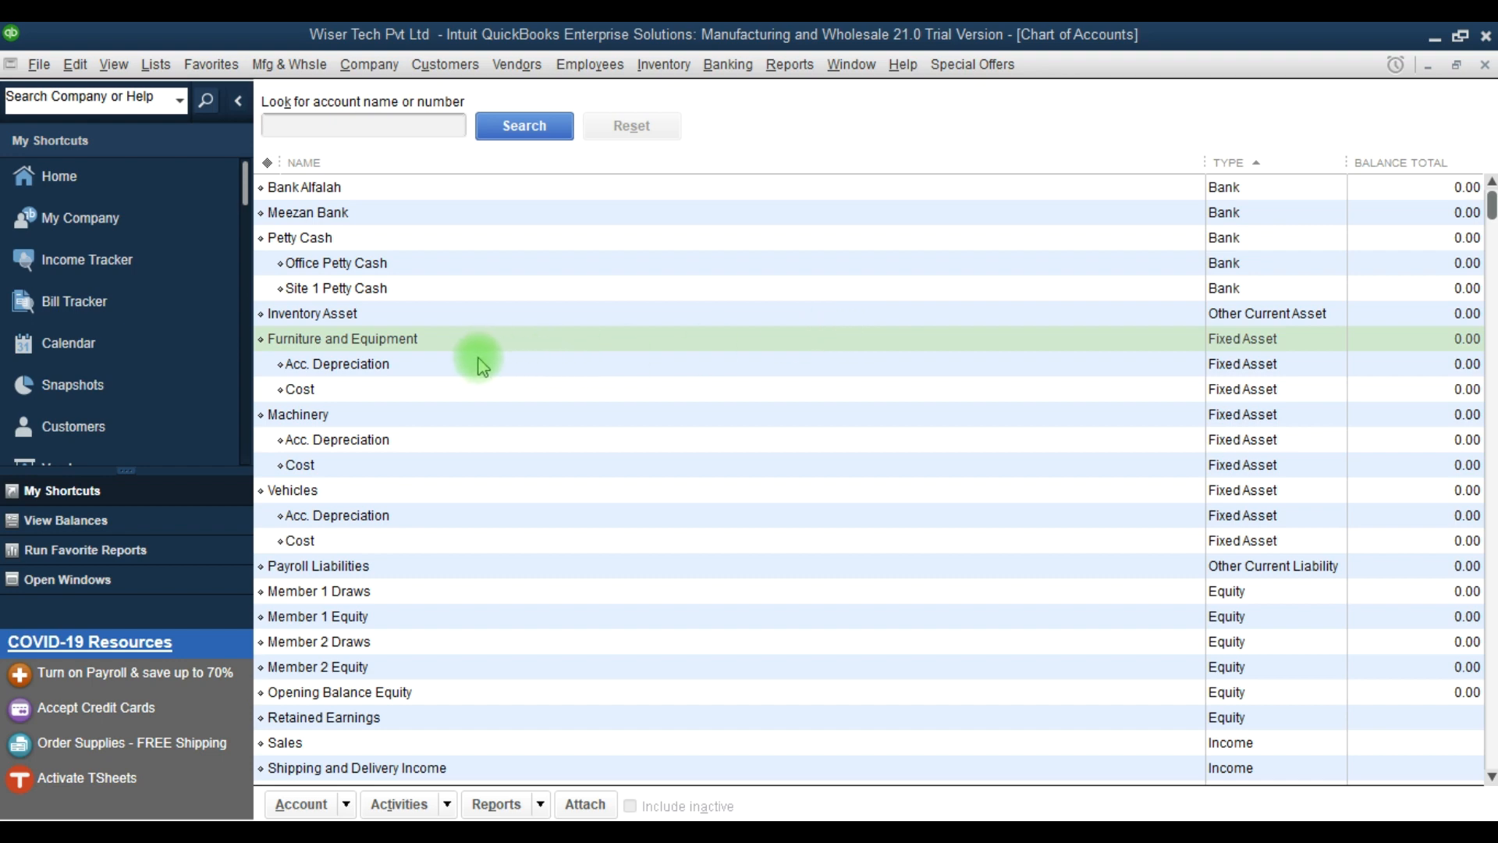
left_click(427, 338)
left_click(325, 420)
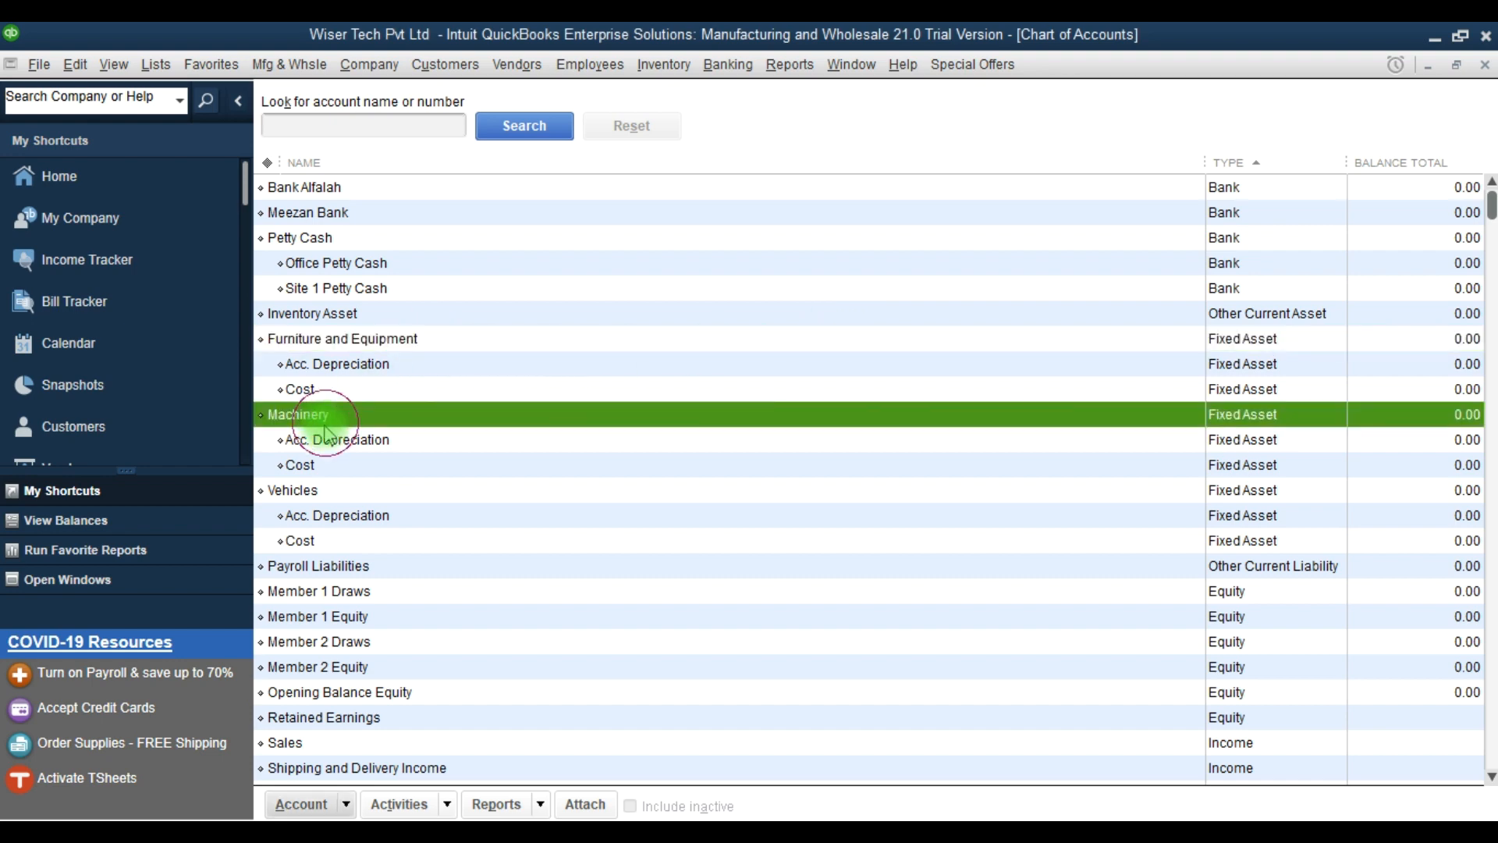
left_click(304, 490)
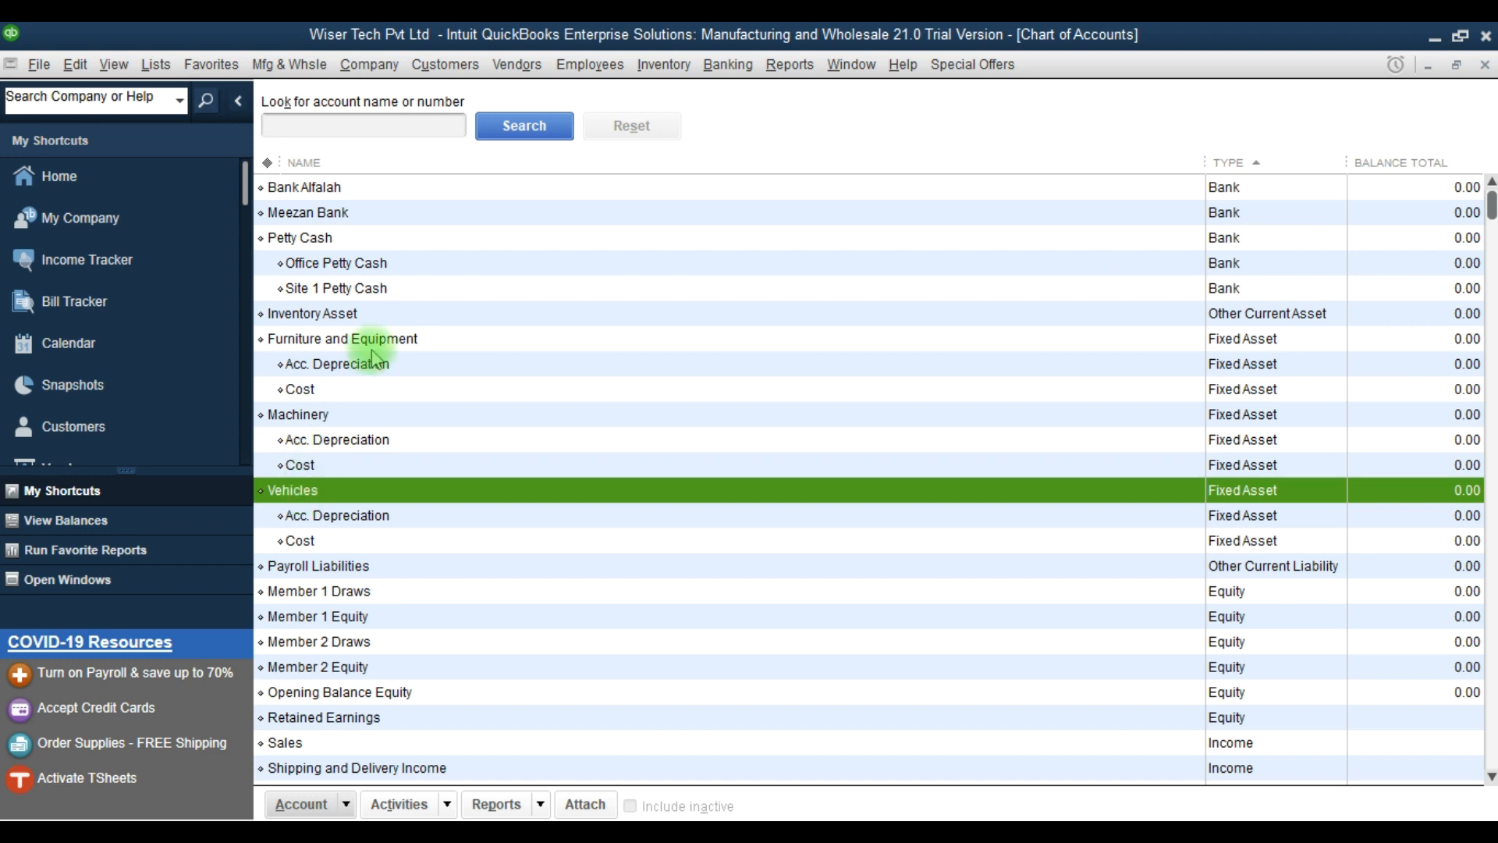
left_click(322, 414)
left_click(307, 495)
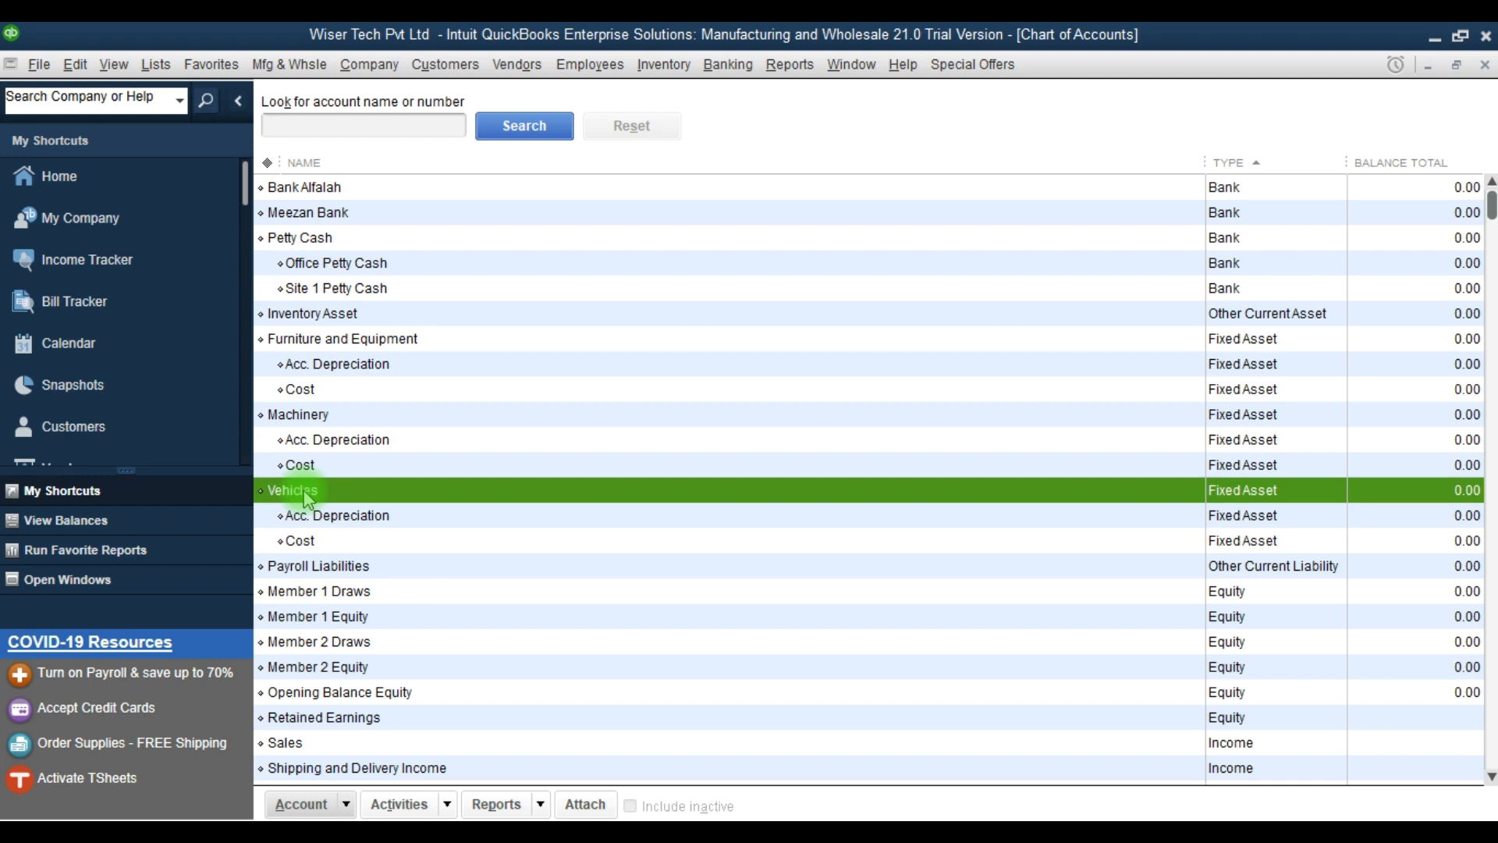
left_click(396, 344)
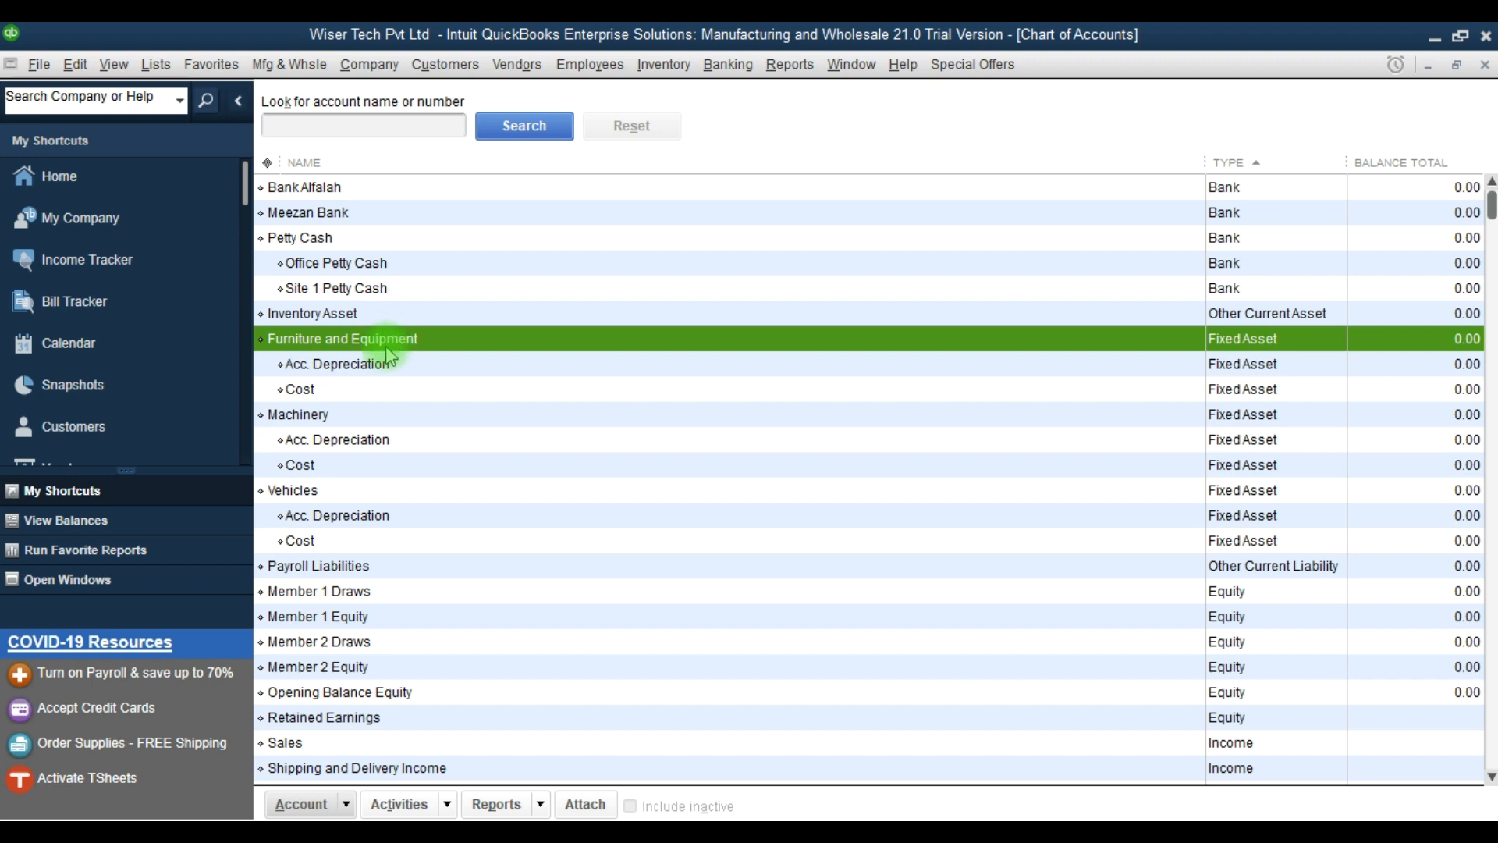
key("F9")
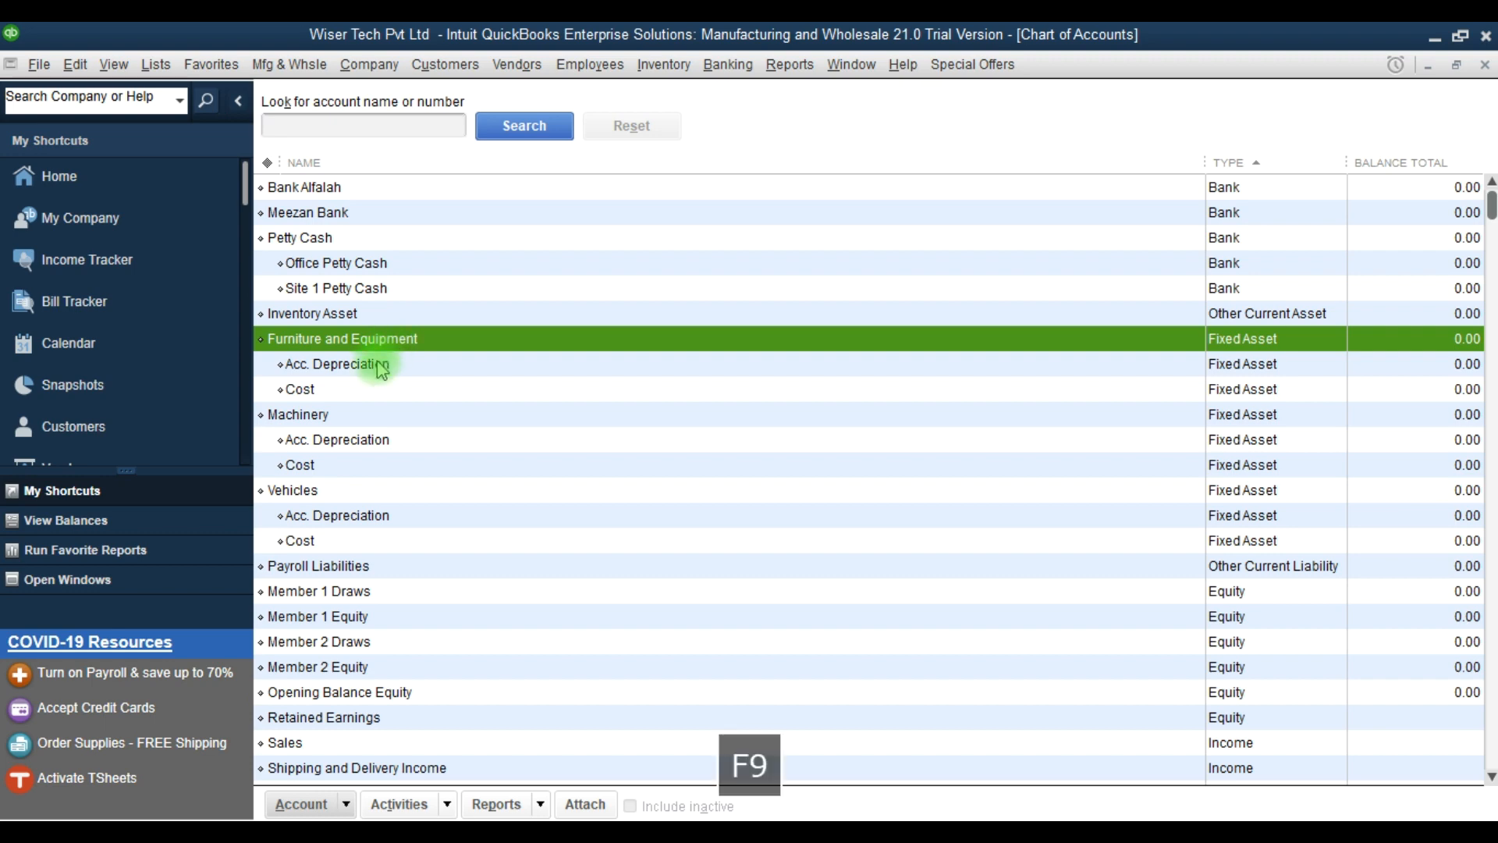
- Examine the balance totals of Furniture and Equipment and its subaccounts, and go through the other fixed asset accounts down to the Vehicles Cost subaccount
left_click(383, 390)
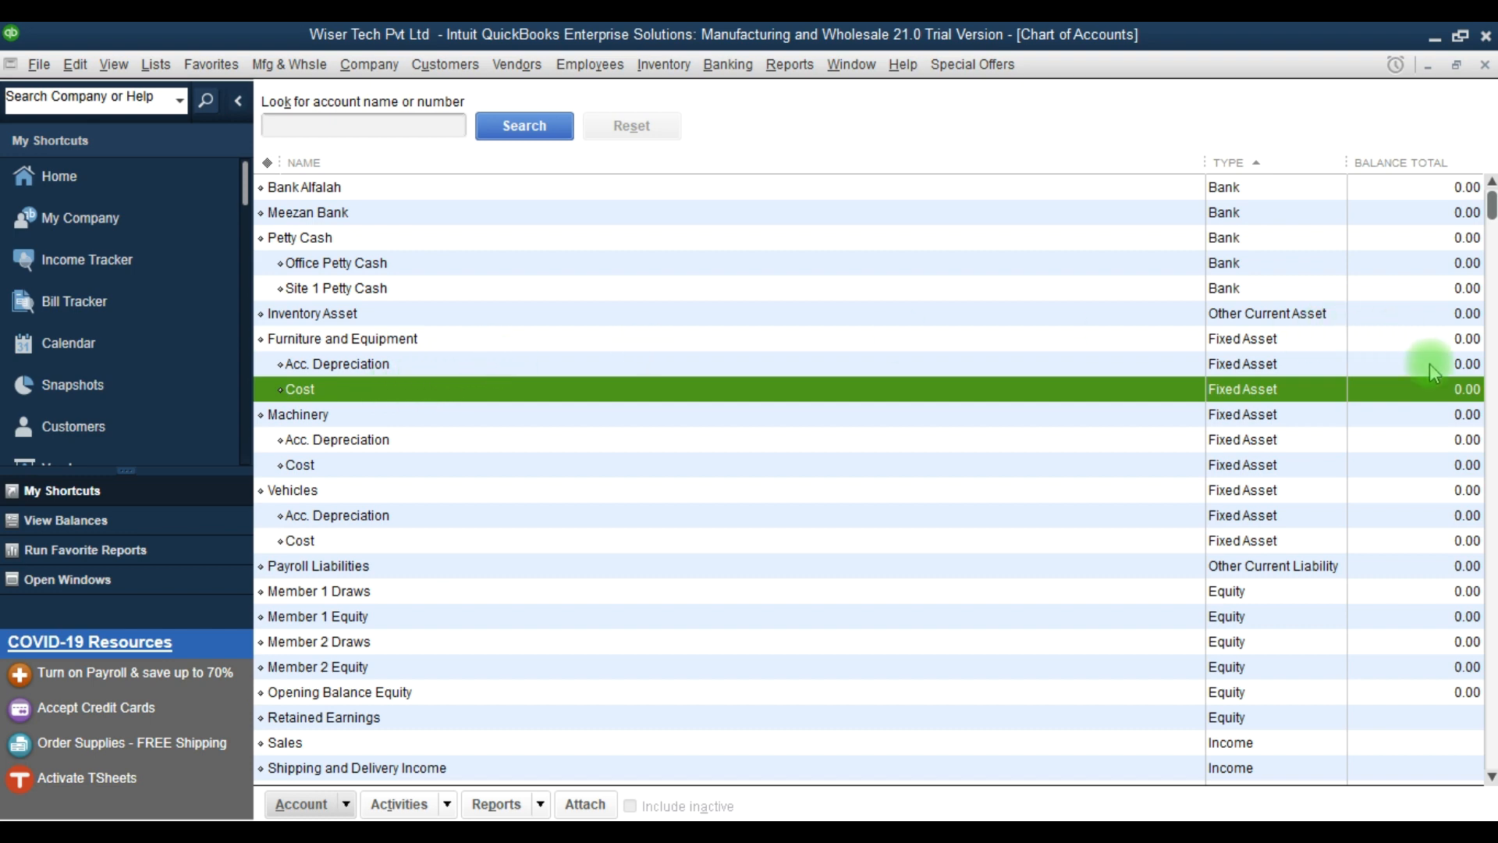
left_click(1452, 368)
left_click(1455, 394)
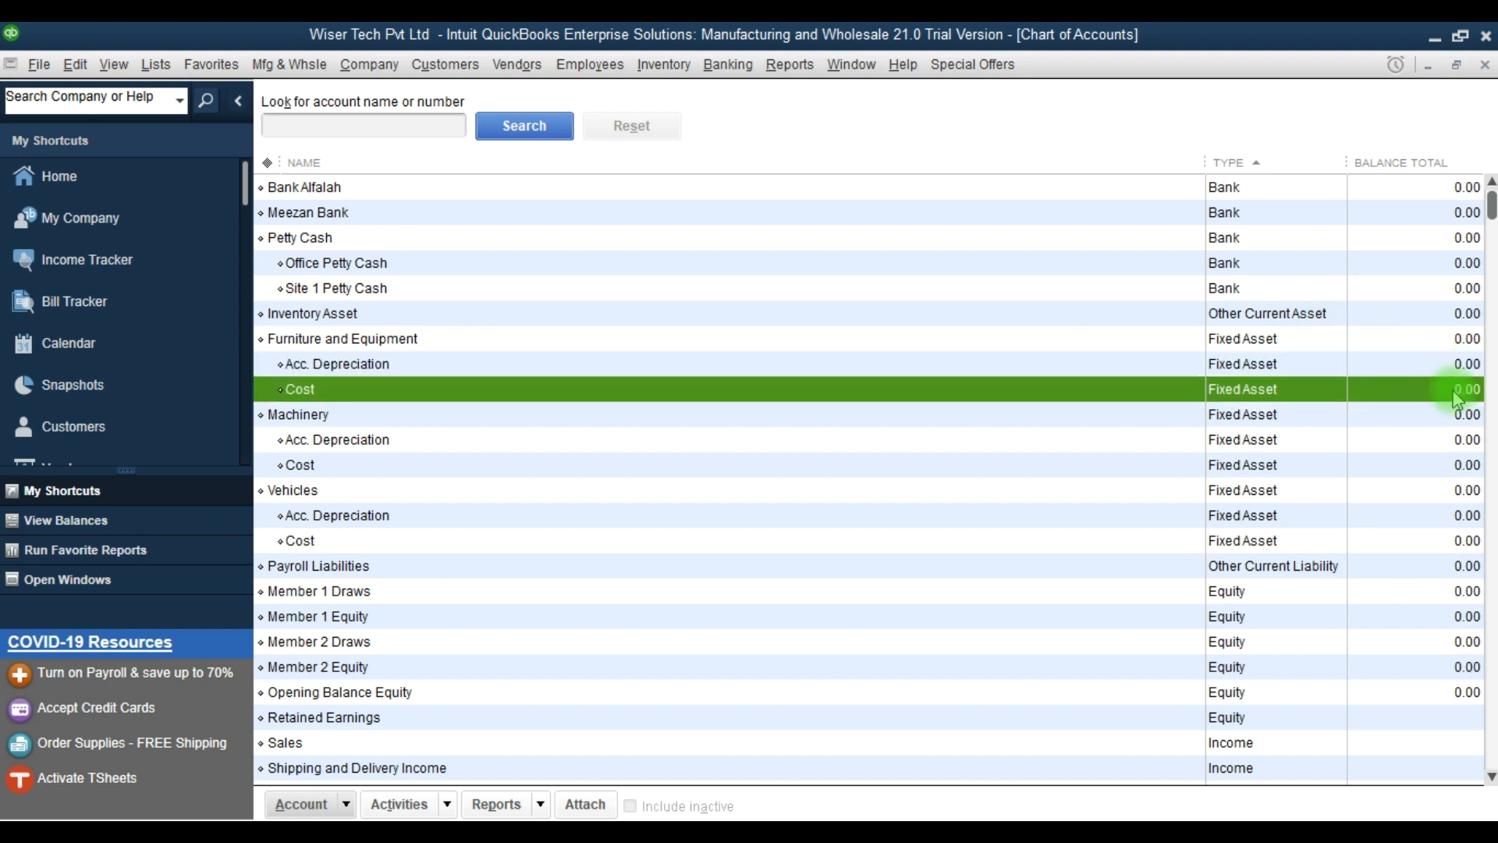
left_click(1464, 369)
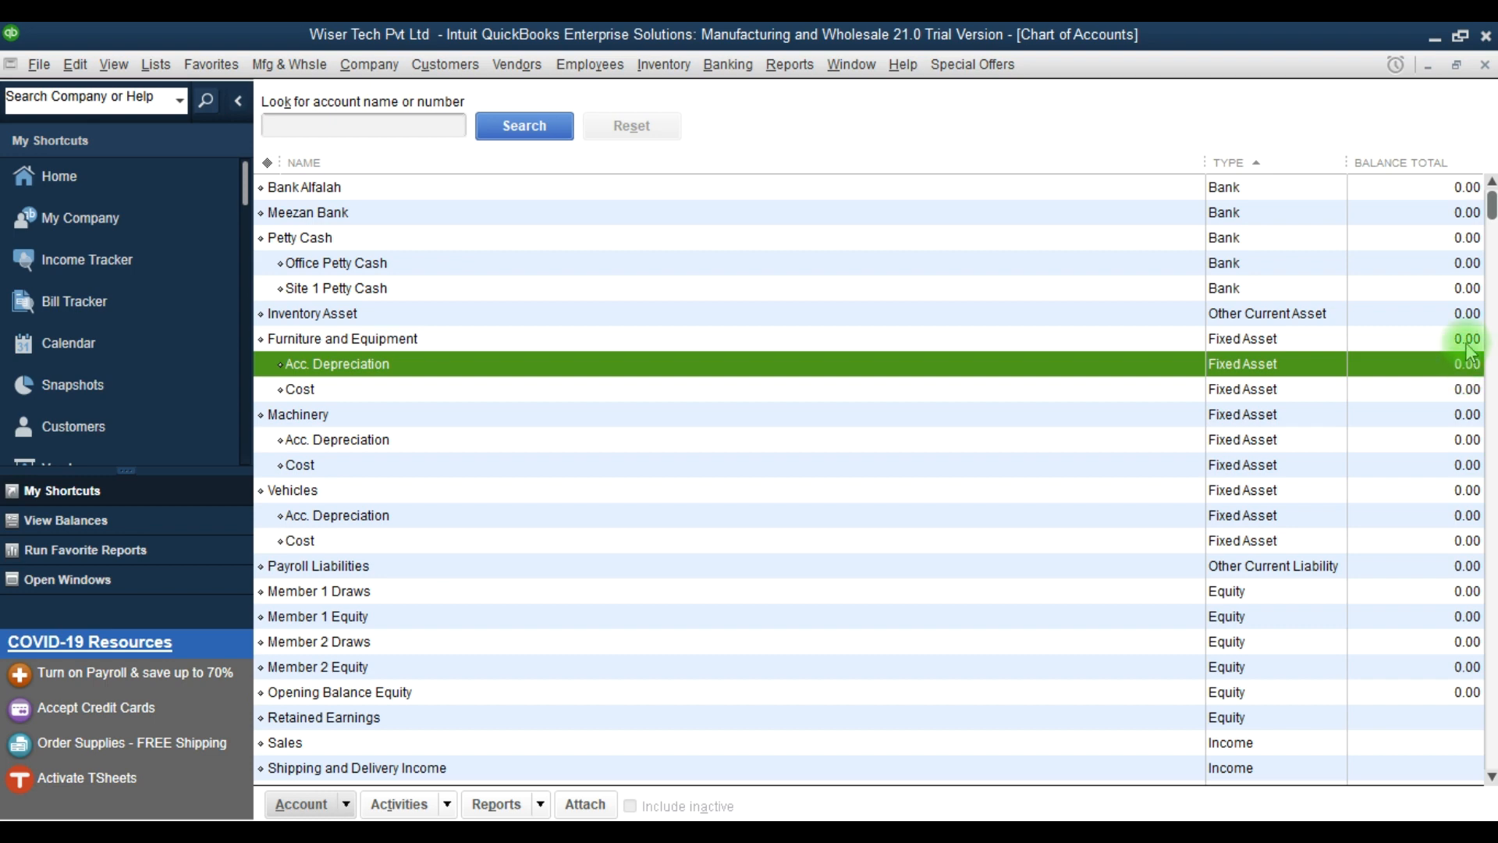
left_click(1467, 341)
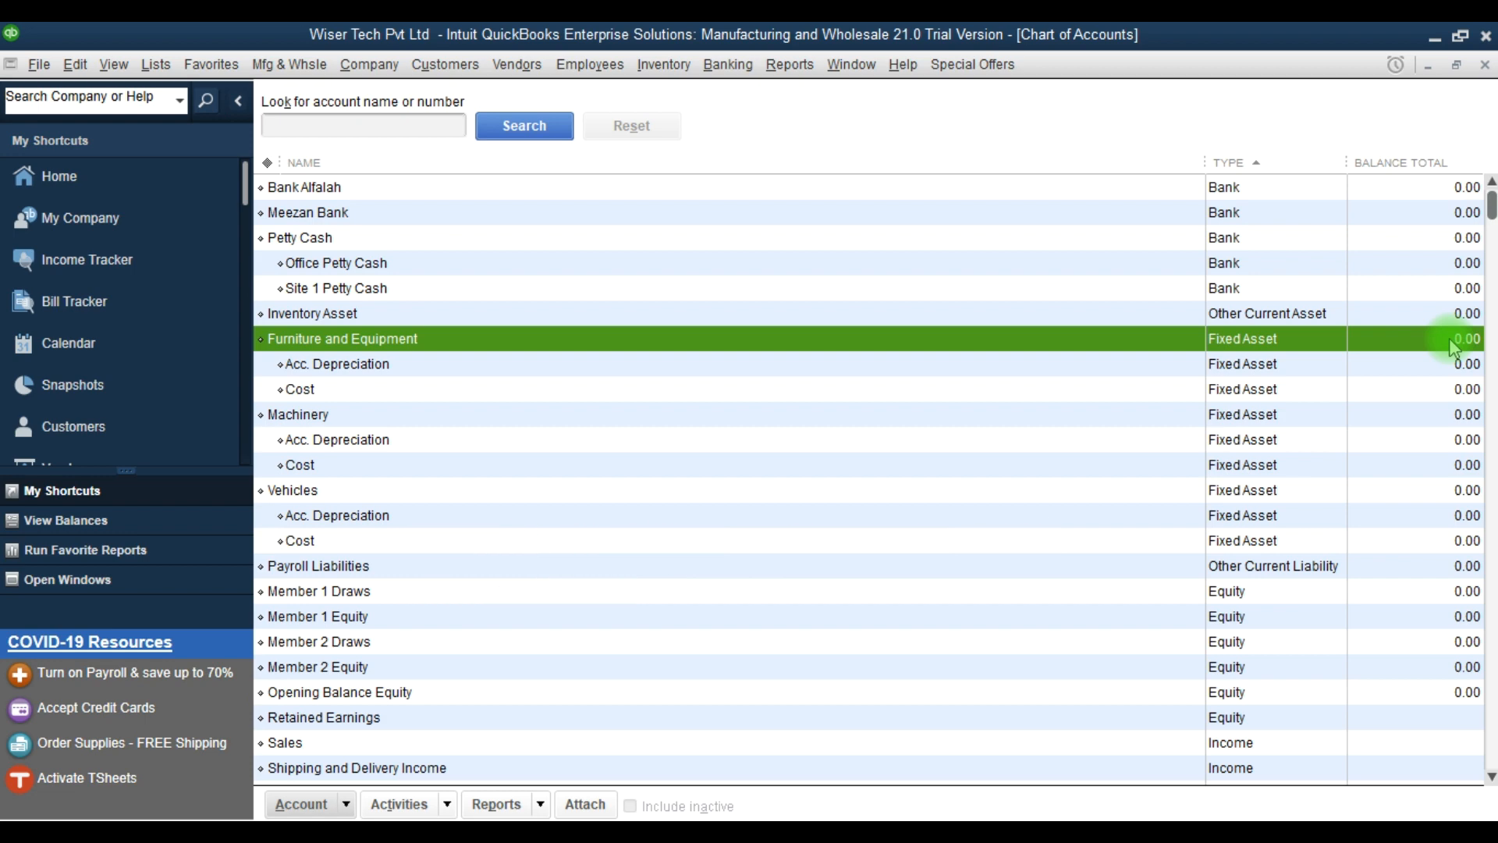
key("F9")
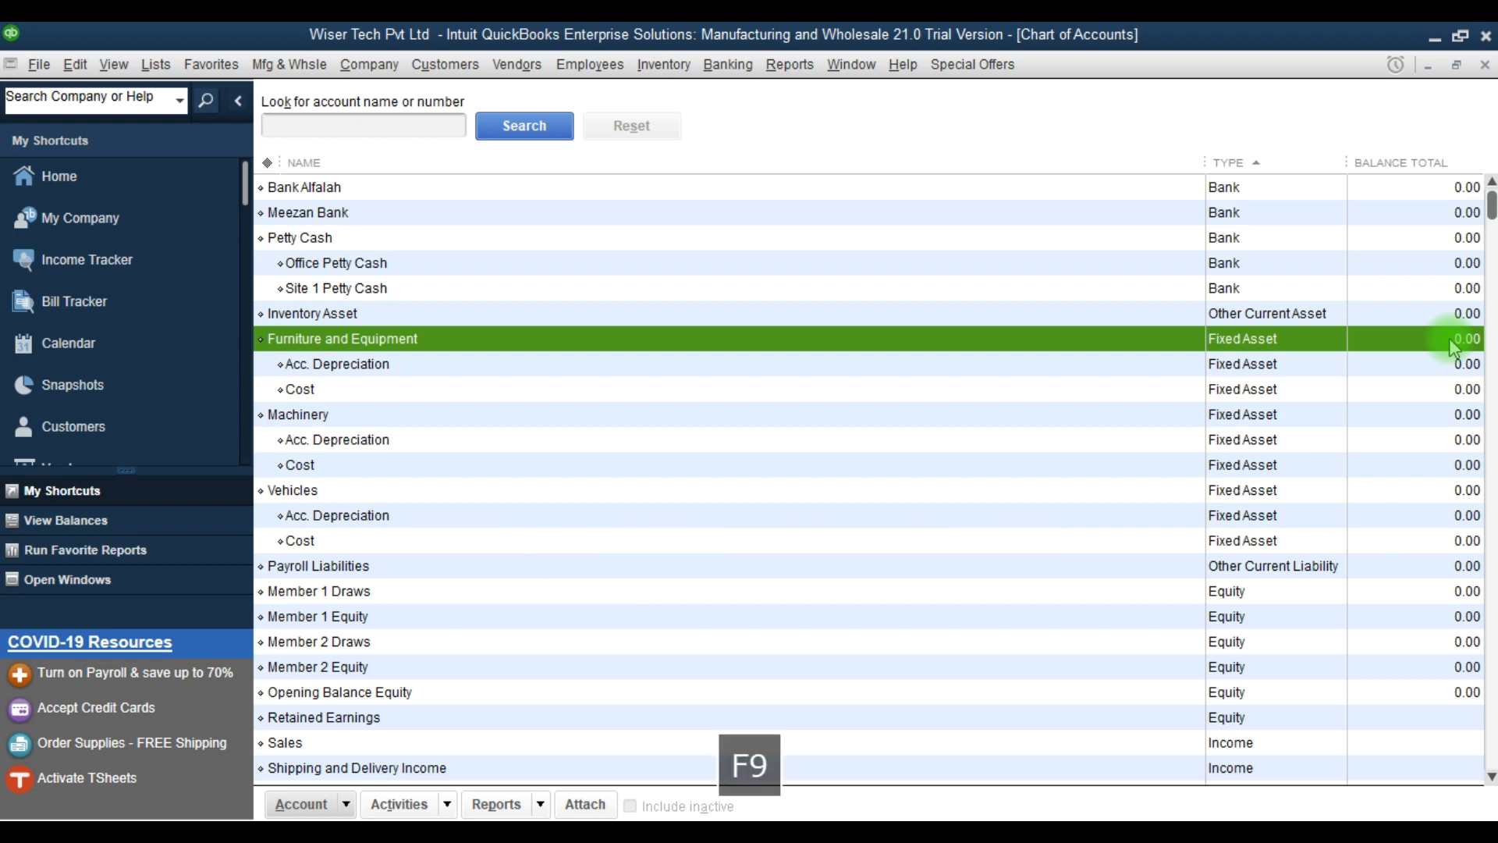
key("Down")
key("Down")
key("Down")
key("Down")
key("Down")
key("Down")
key("Down")
key("Down")
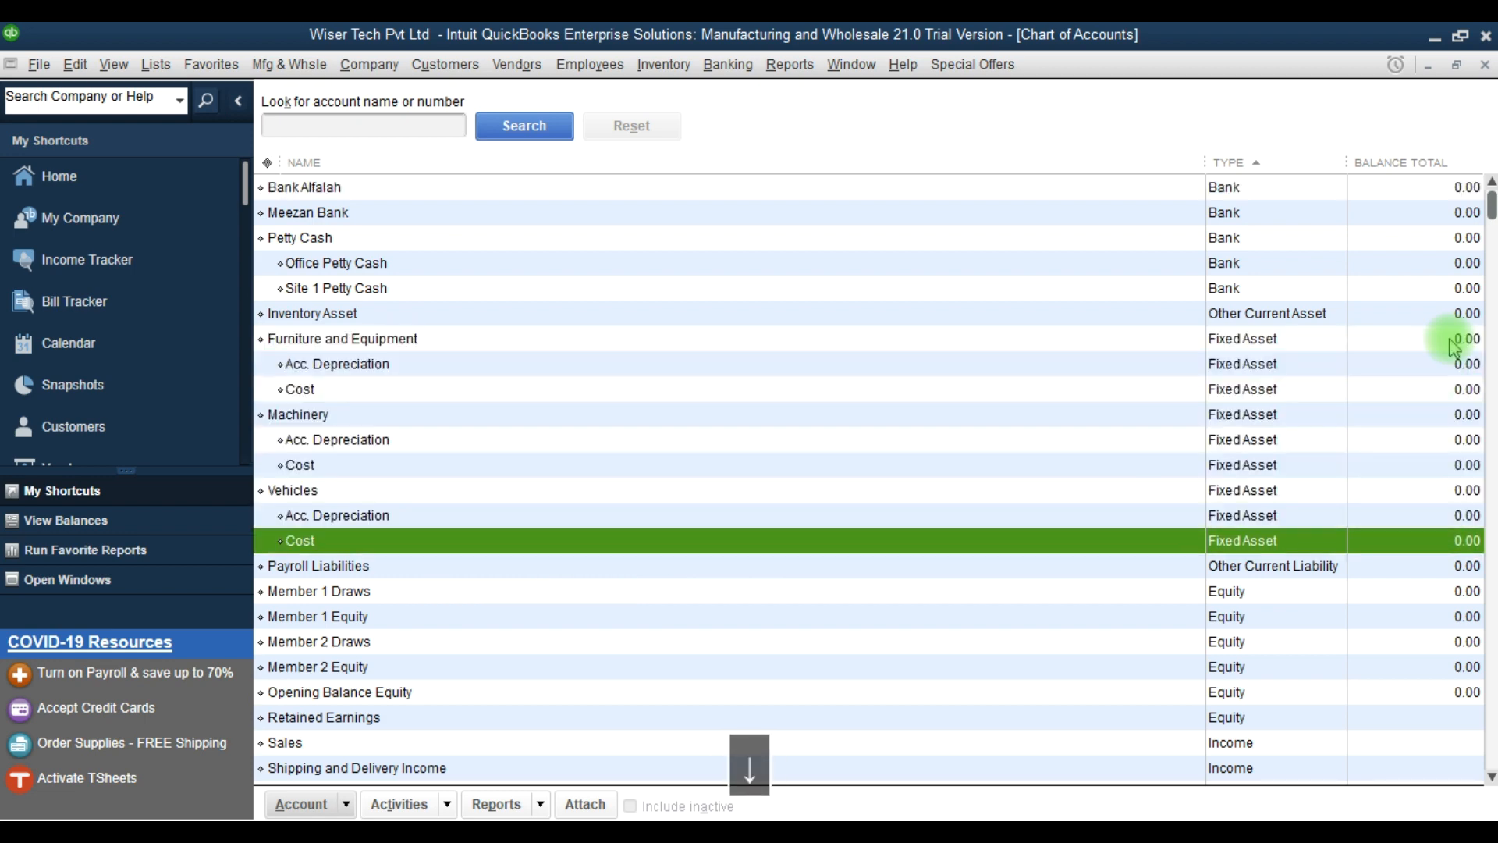
key("ctrl+d")
key("Escape")
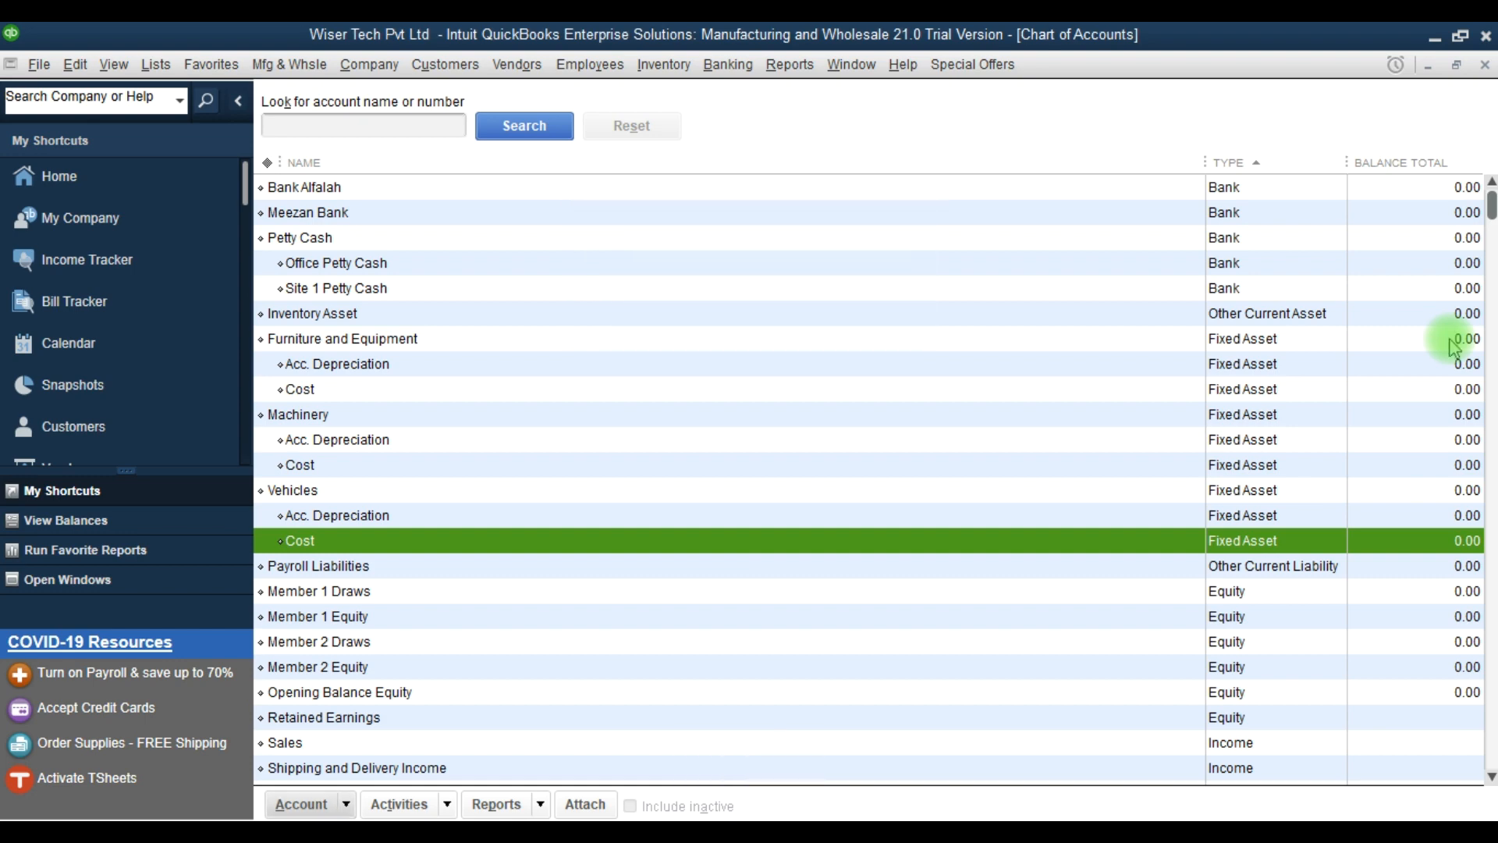
- Select the Sales account in the chart of accounts and start a new account with Income as its type
scroll(835, 521, "down", 5)
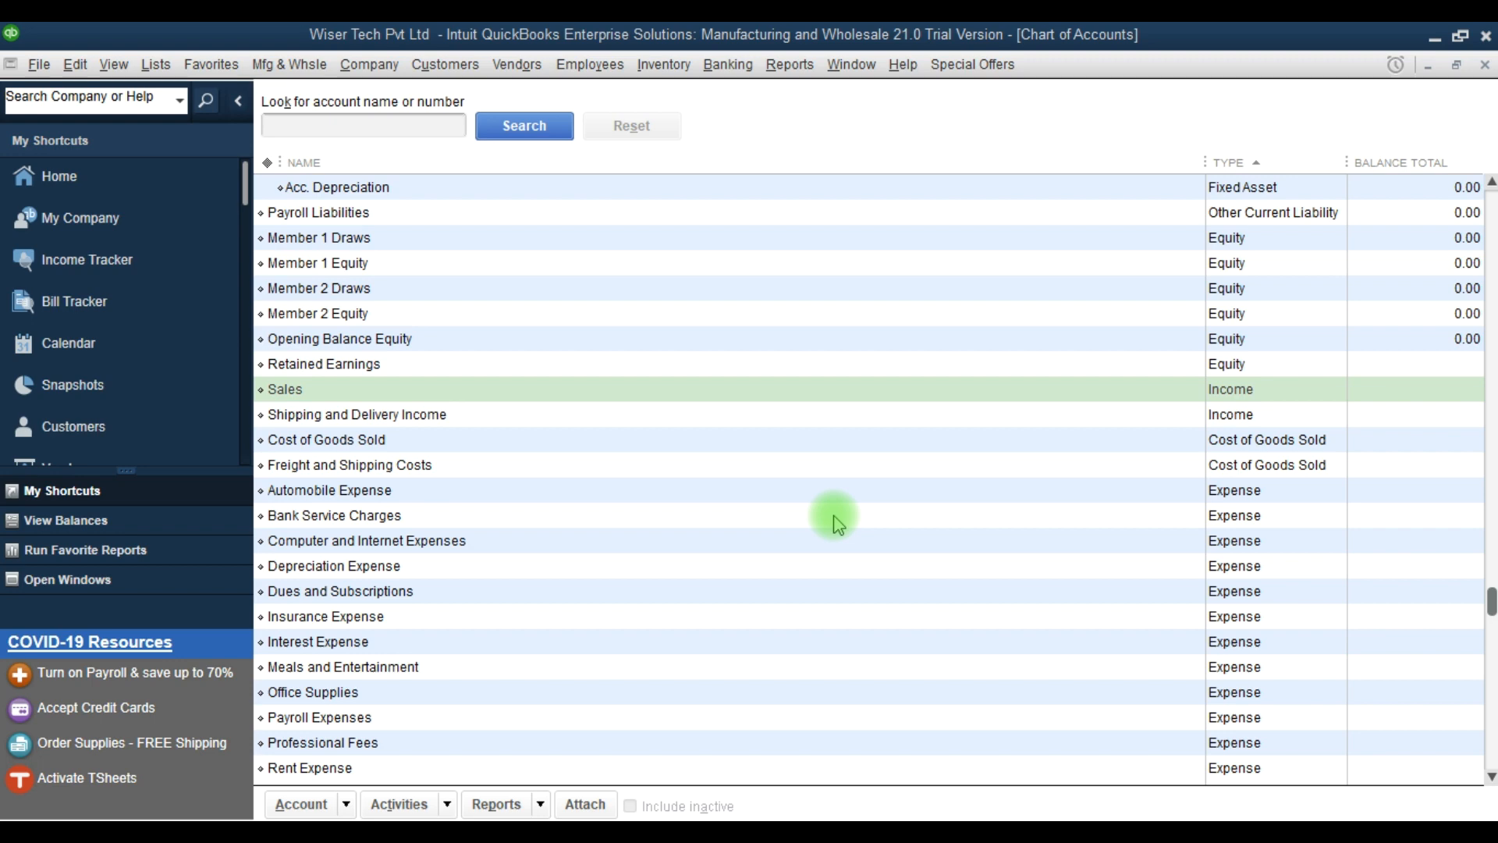
left_click(316, 392)
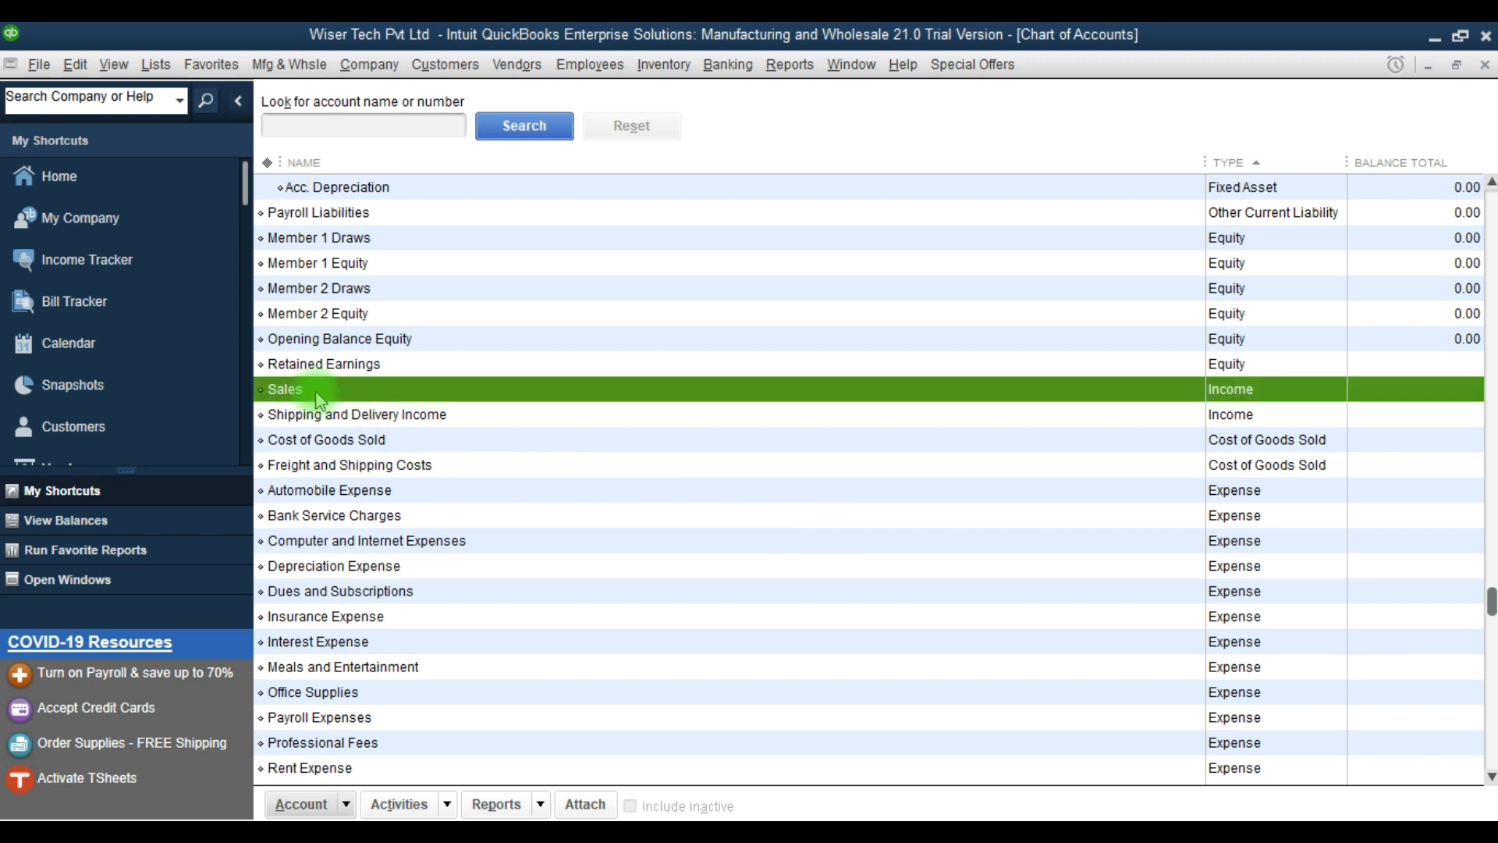
left_click(347, 804)
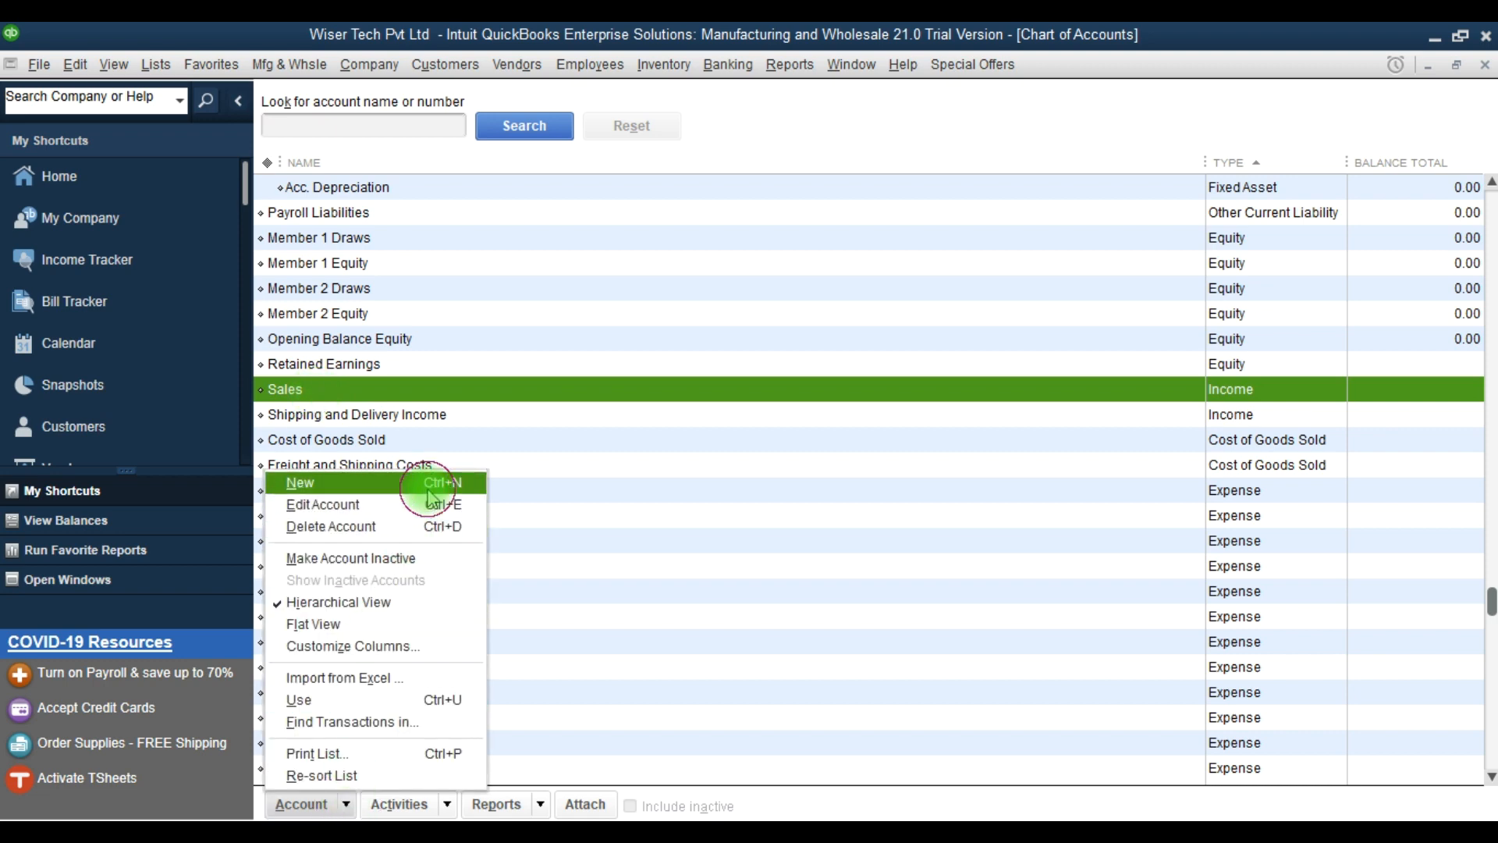
left_click(430, 497)
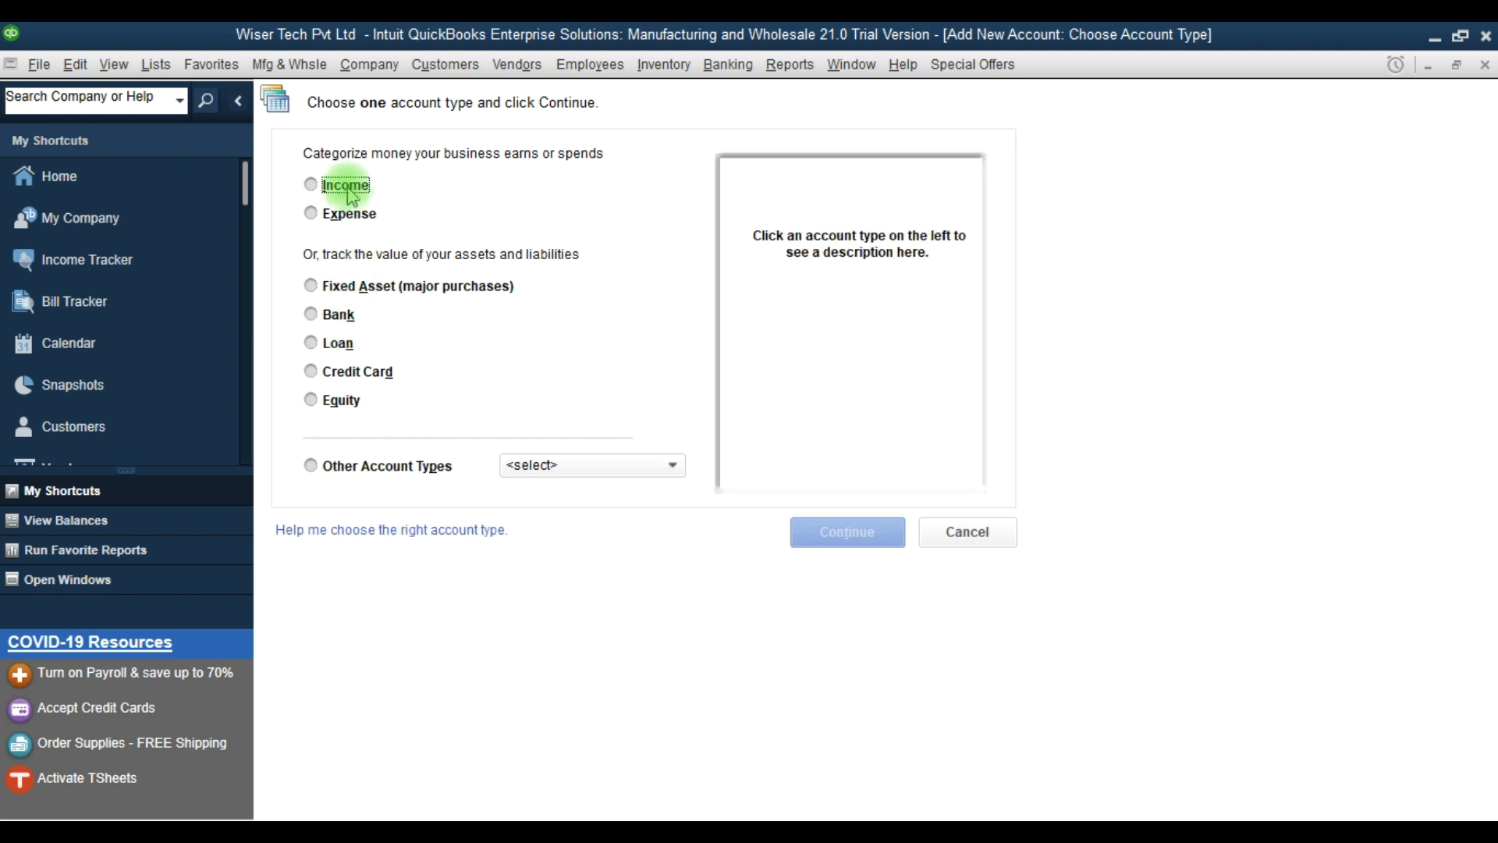
left_click(346, 187)
left_click(835, 532)
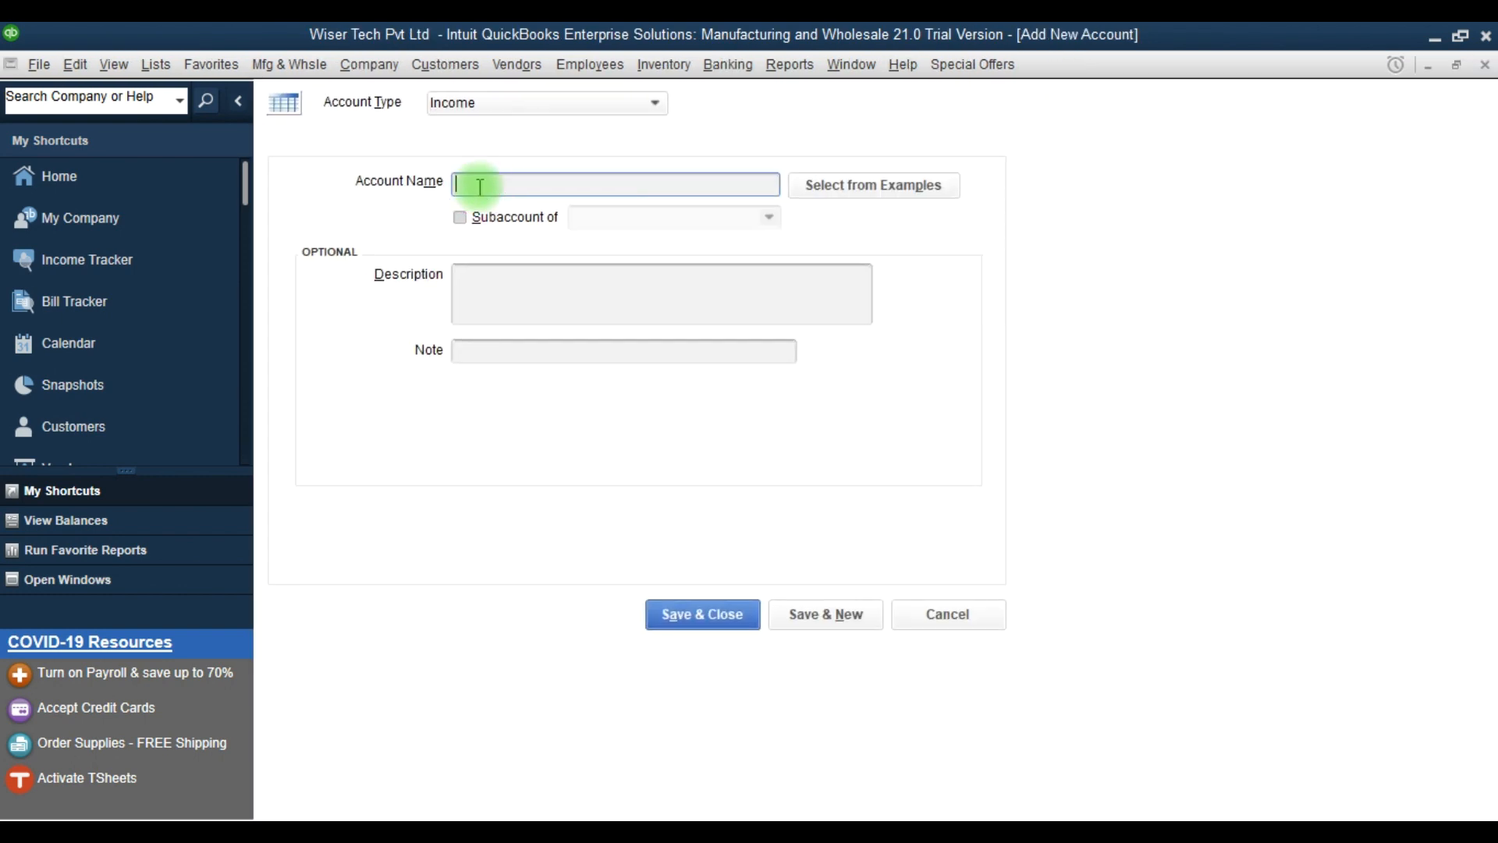
- Add an income account named Retail sales as a subaccount of Sales, and save it
type("tail sales")
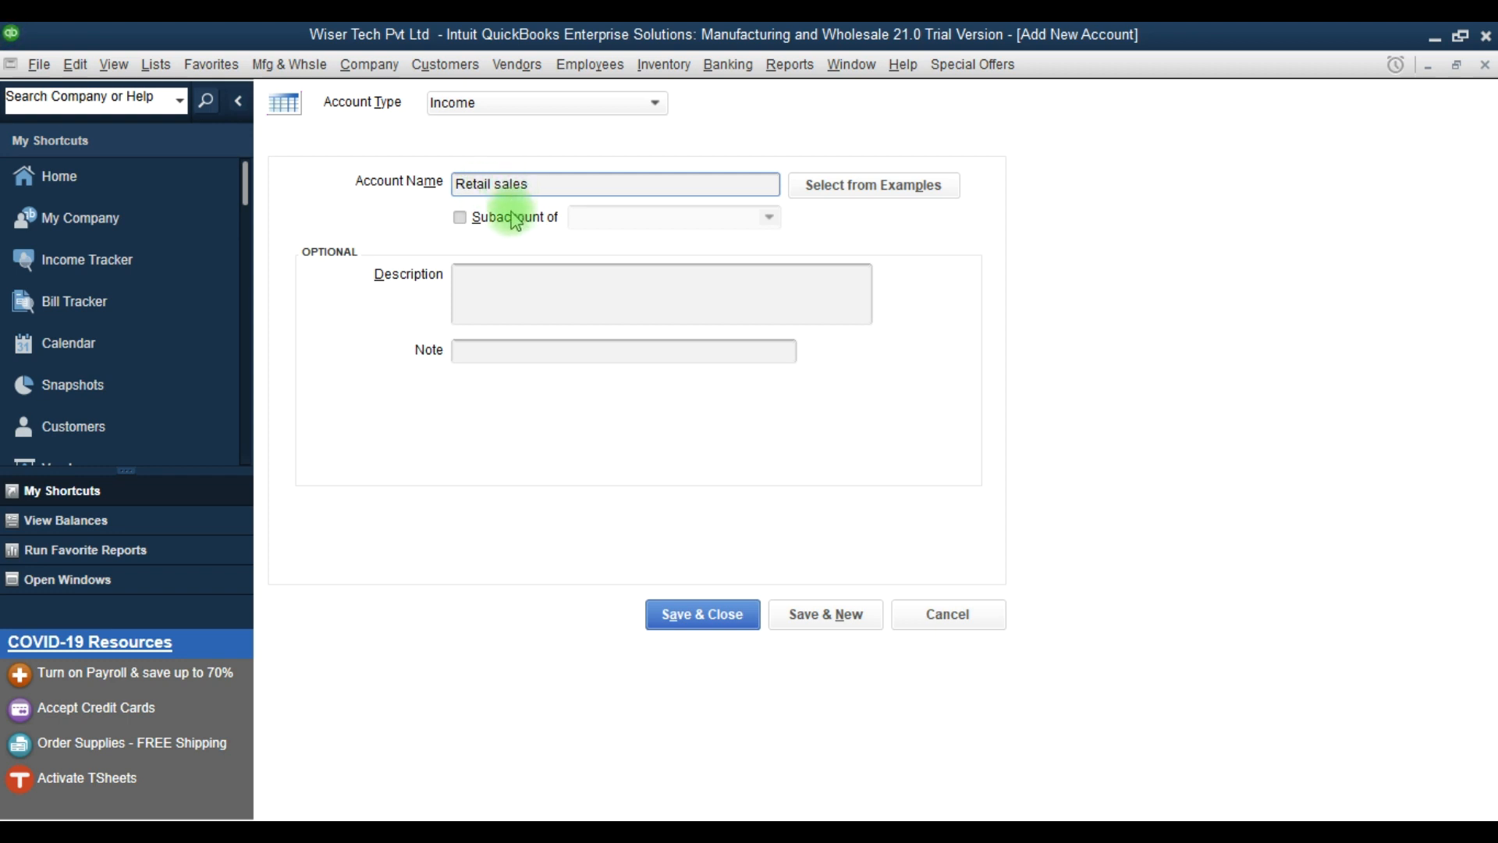
left_click(545, 227)
left_click(761, 217)
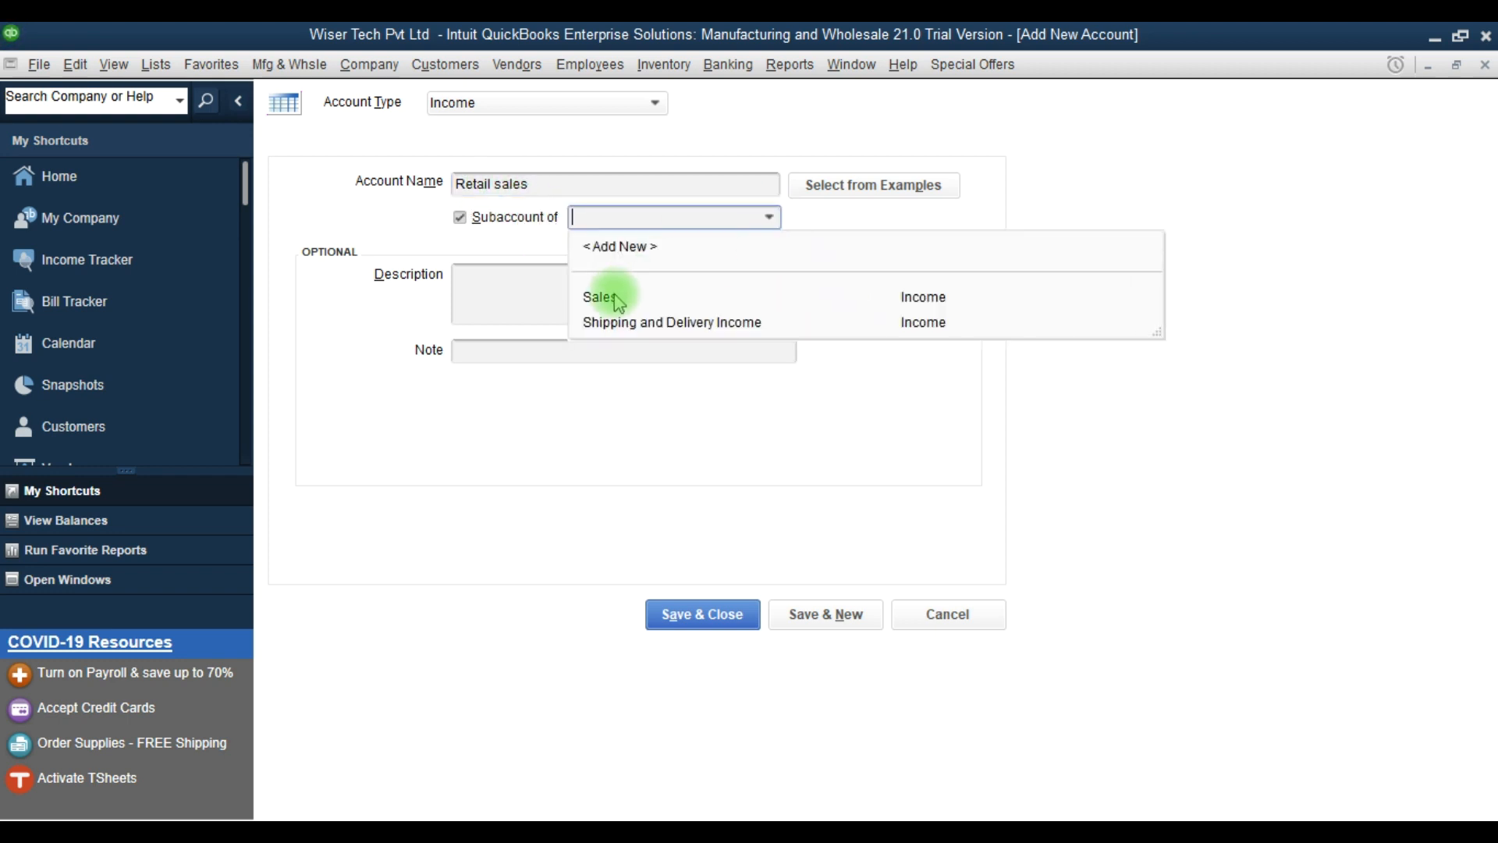
left_click(602, 294)
left_click(820, 615)
- Add an income account named Finished goods sales as a subaccount of Sales, and save it
type("Finished goods sales")
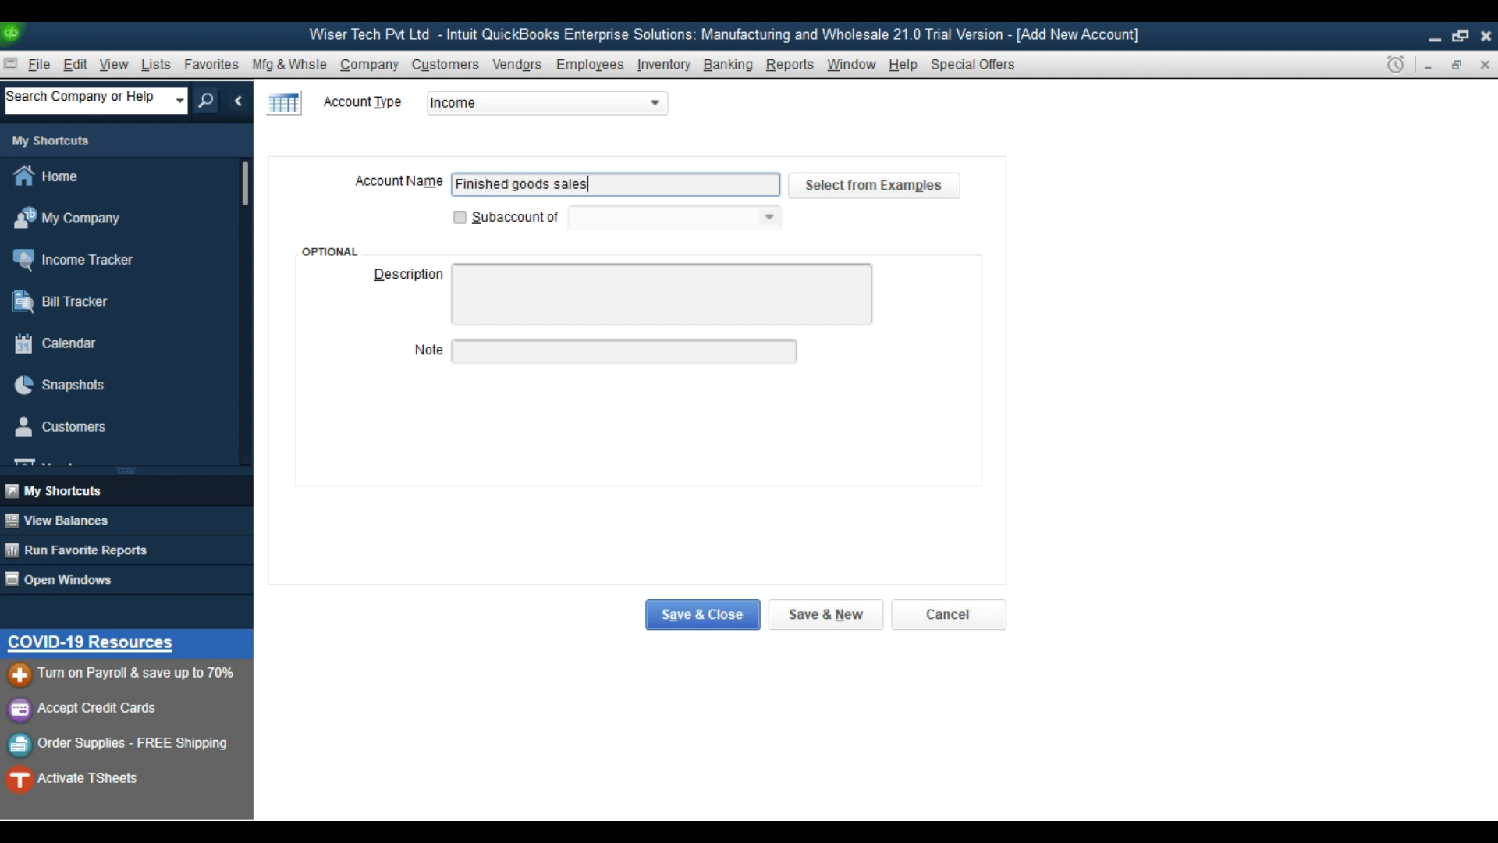
left_click(528, 219)
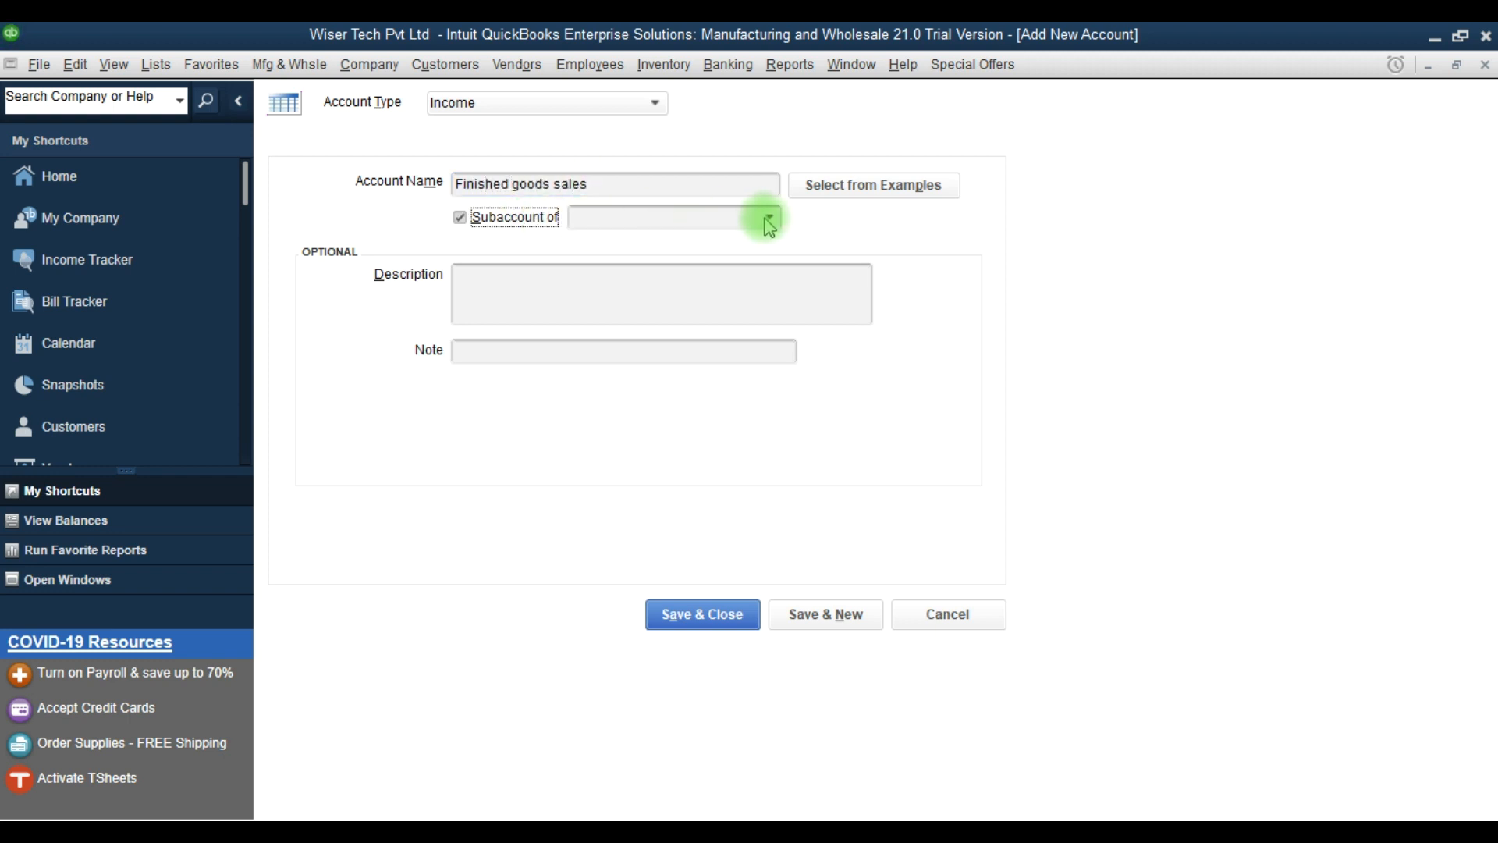
left_click(763, 217)
left_click(611, 297)
left_click(821, 616)
- Add an income account named Services as a subaccount of Sales, and save it
left_click(487, 180)
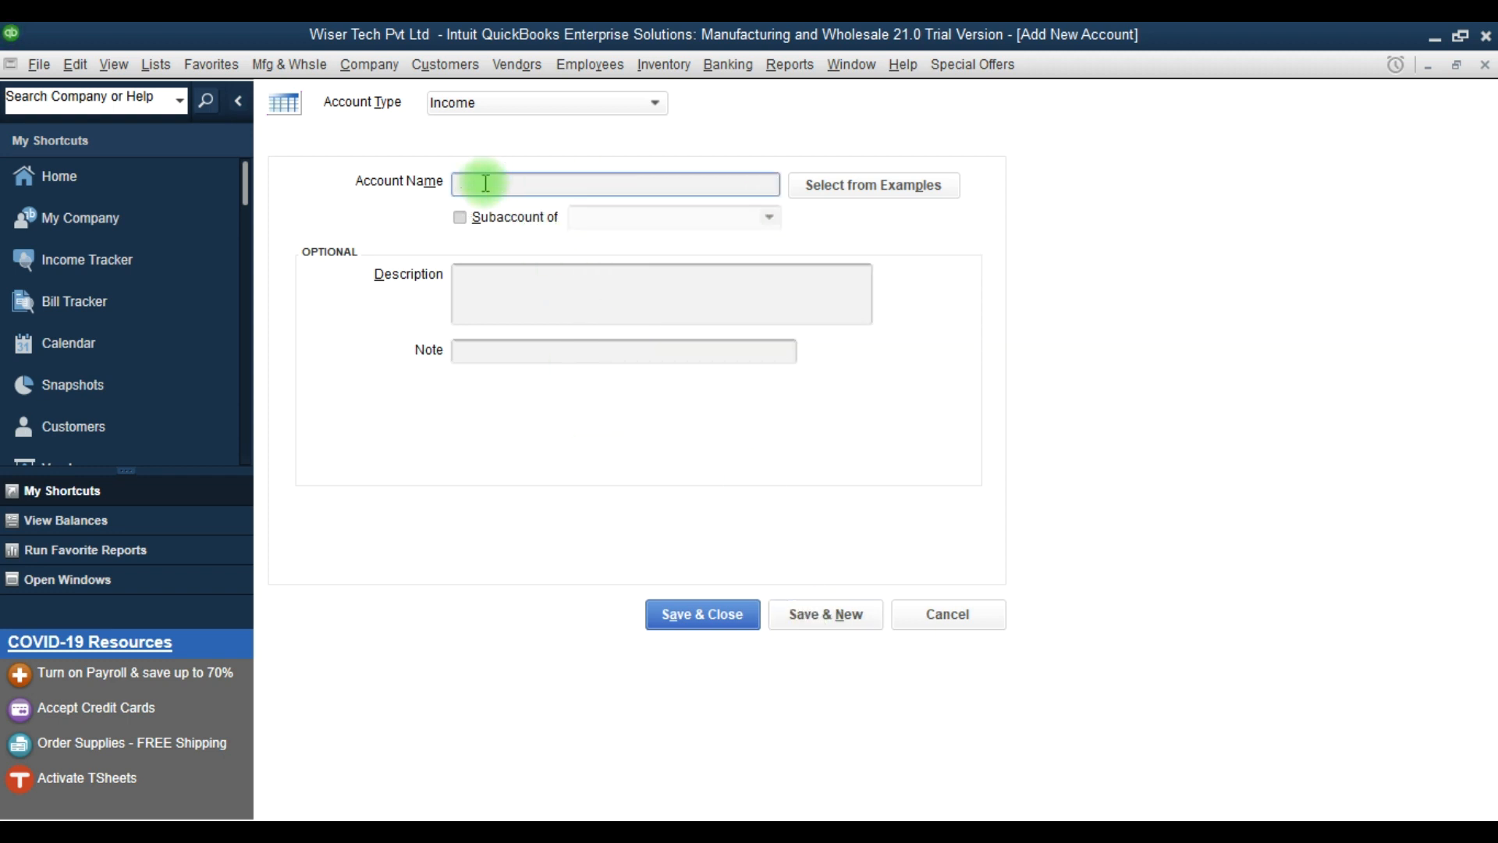
left_click(485, 220)
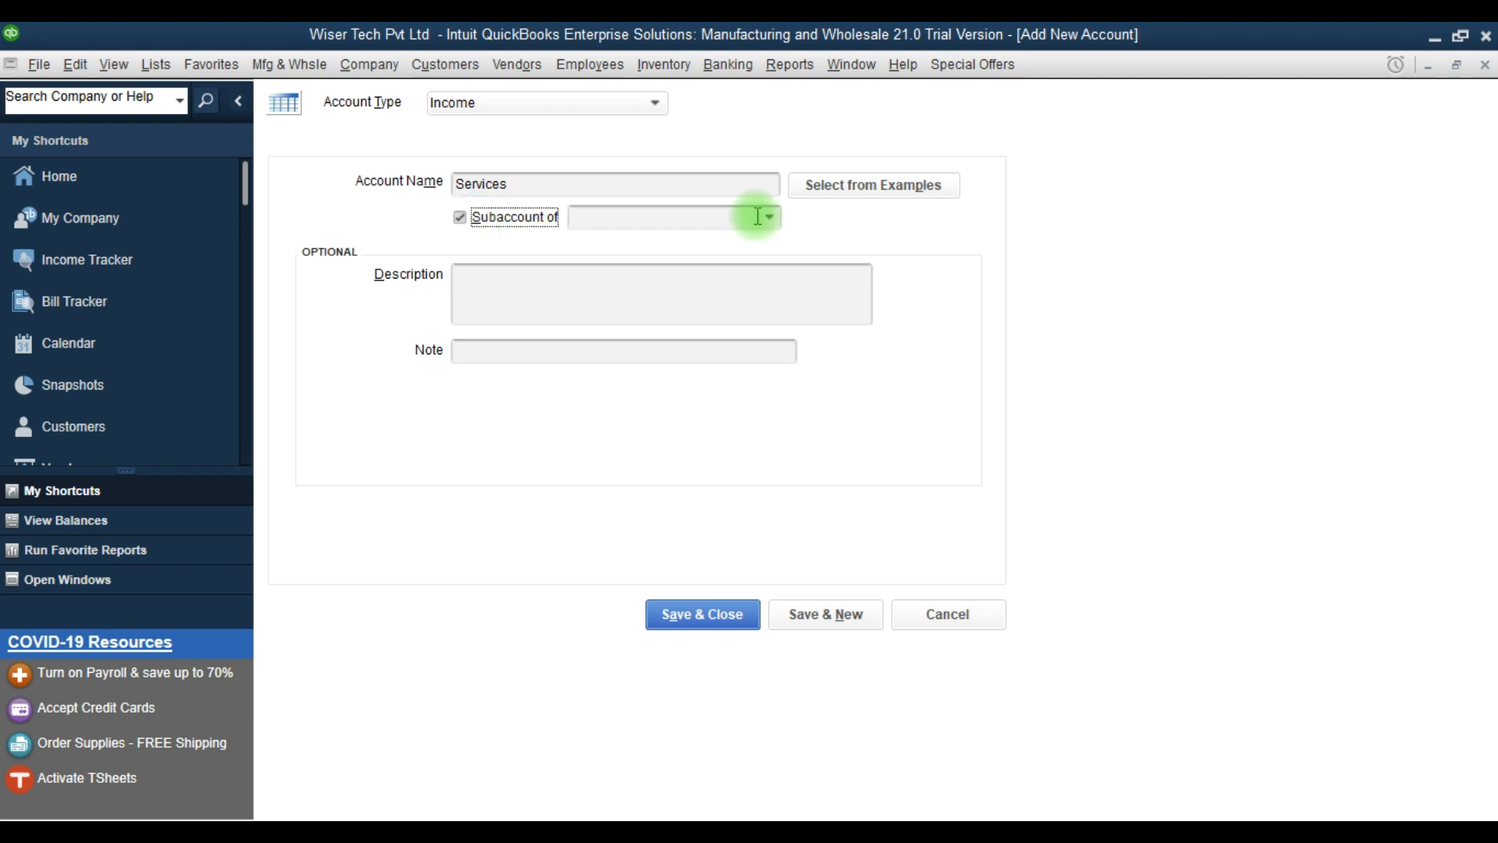
left_click(763, 217)
left_click(603, 294)
left_click(812, 601)
- Add an income account named Sales Discount as a subaccount of Sales, and save it
left_click(471, 186)
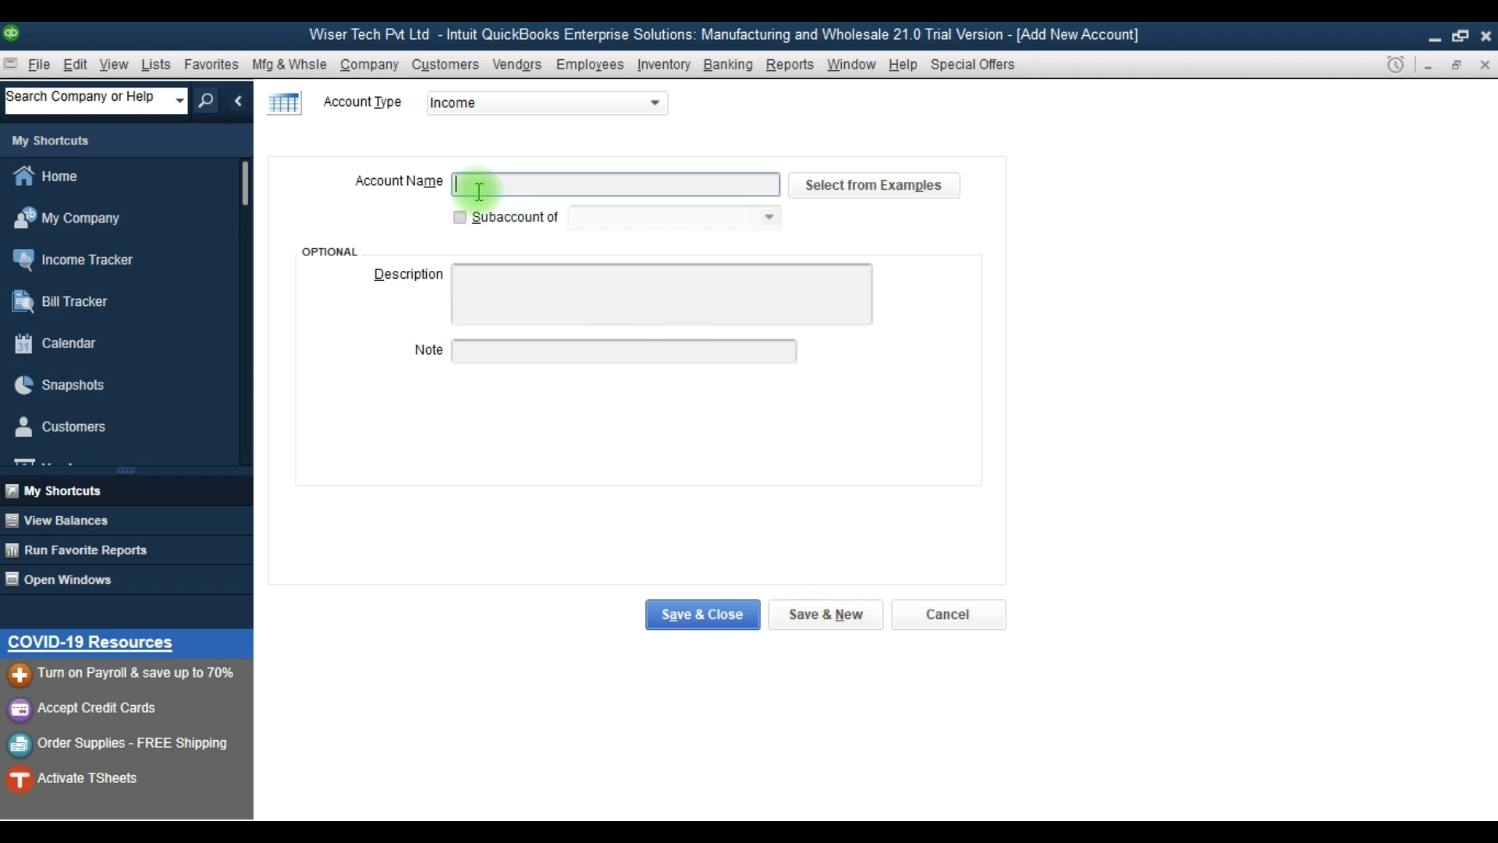
type("Discount Allow")
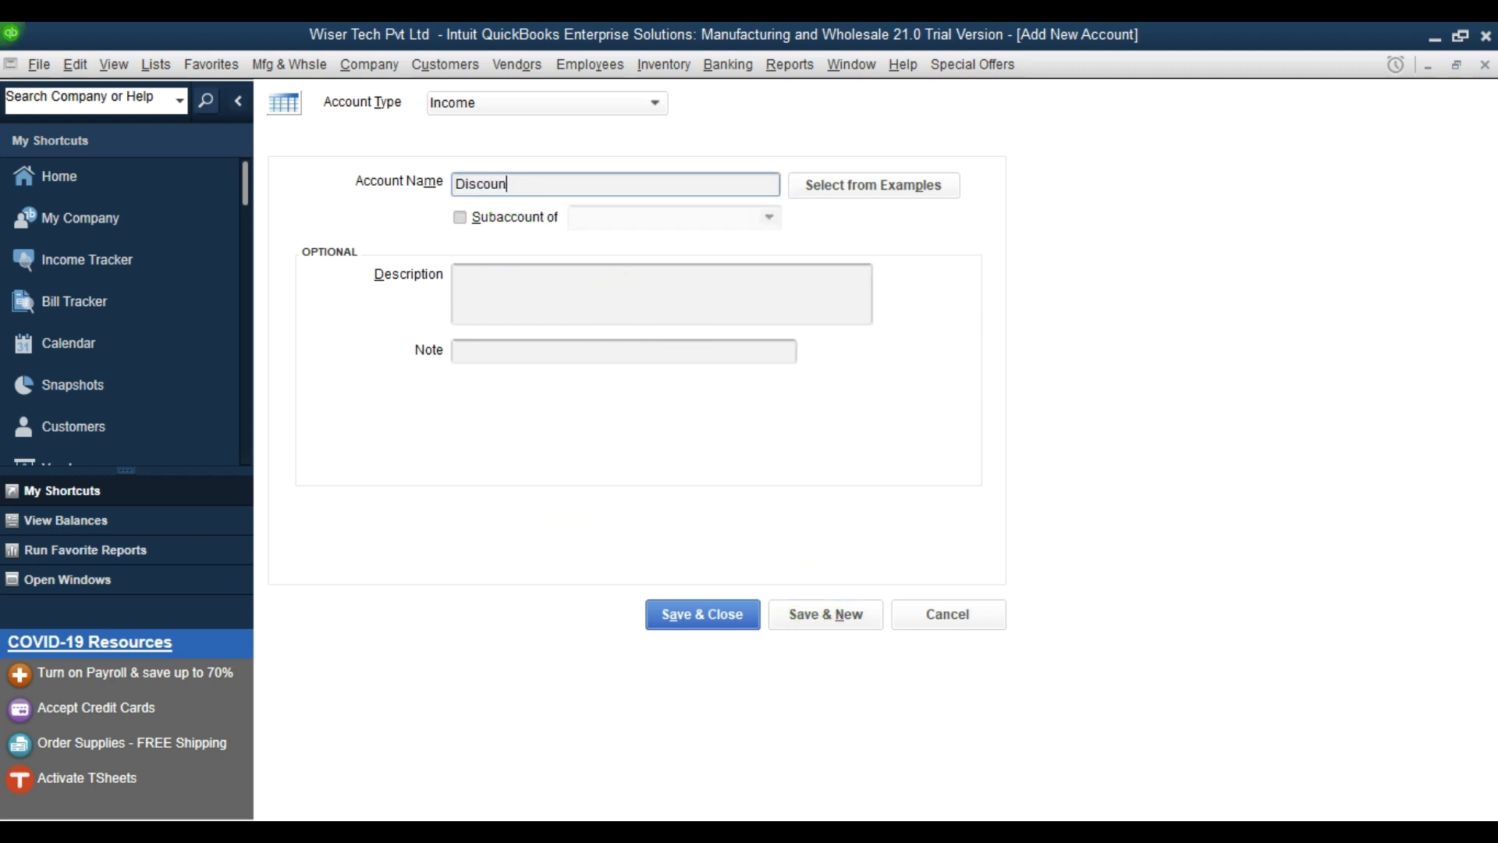
key("ctrl+a")
type("Sales Discoun")
left_click(524, 222)
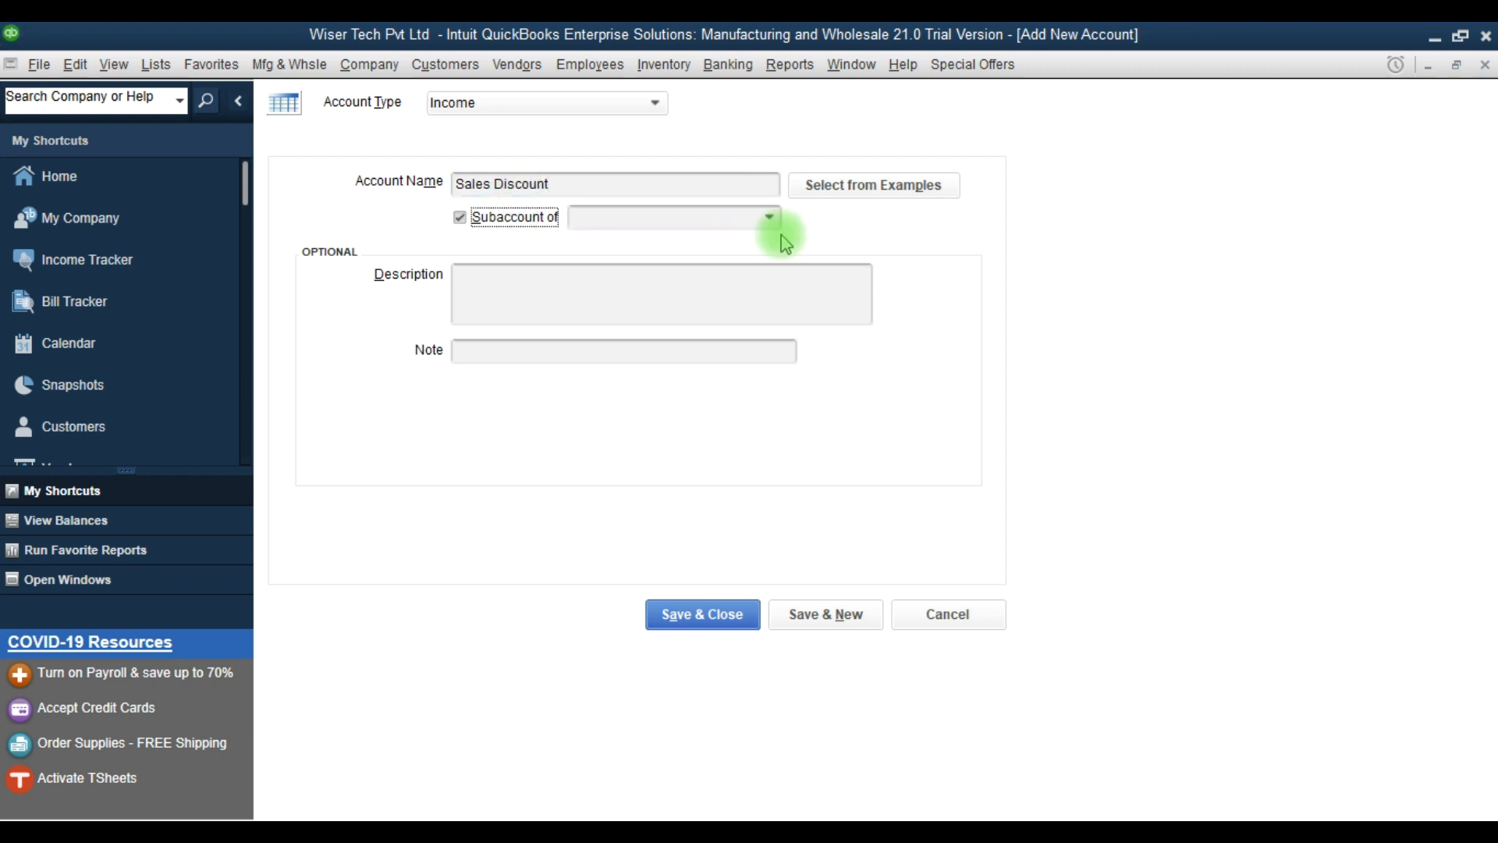
left_click(770, 219)
left_click(624, 294)
left_click(814, 602)
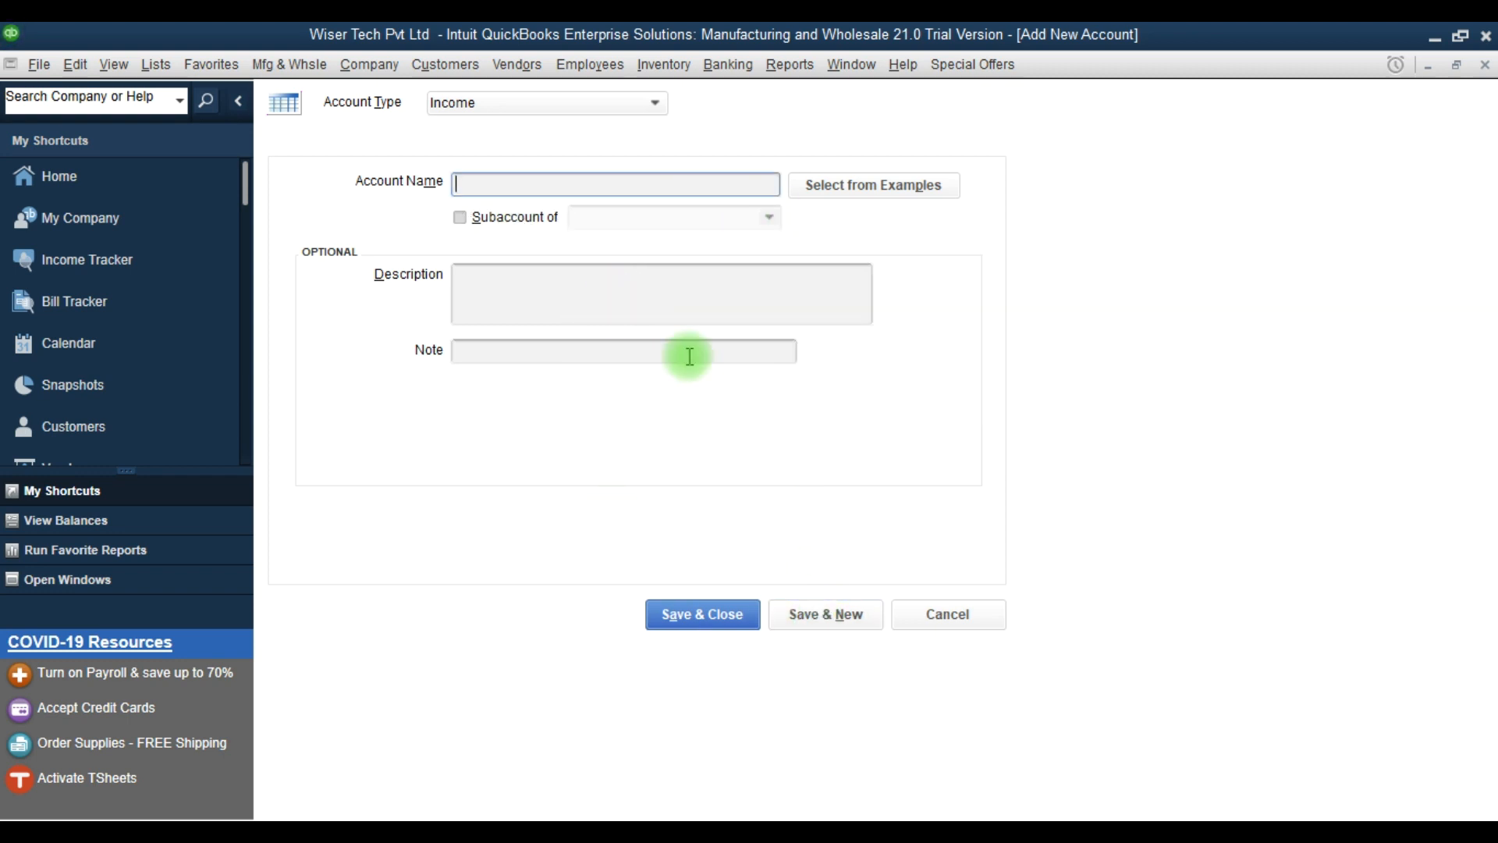
- Return to the chart of accounts and review the Sales account with its subaccounts
key("Escape")
key("Down")
key("Down")
key("Down")
key("Up")
key("Up")
key("Up")
key("Up")
key("Up")
key("Up")
key("Down")
key("Down")
key("Down")
key("Down")
key("Down")
key("Down")
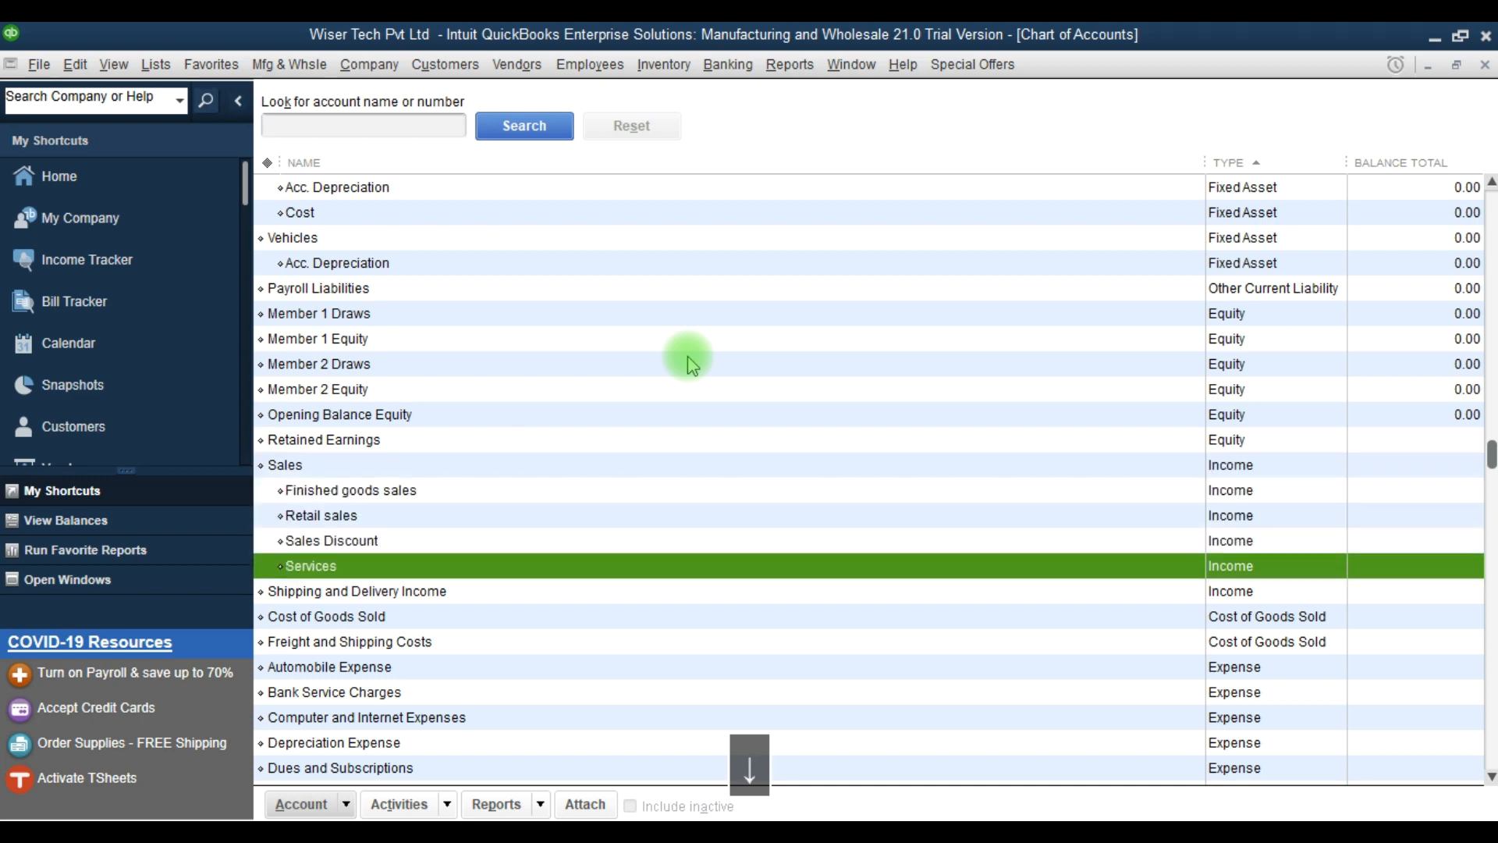
- Create an account of type Cost of Goods Sold named Direct Material cost as a subaccount of Cost of Goods Sold, and save it
key("ctrl+n")
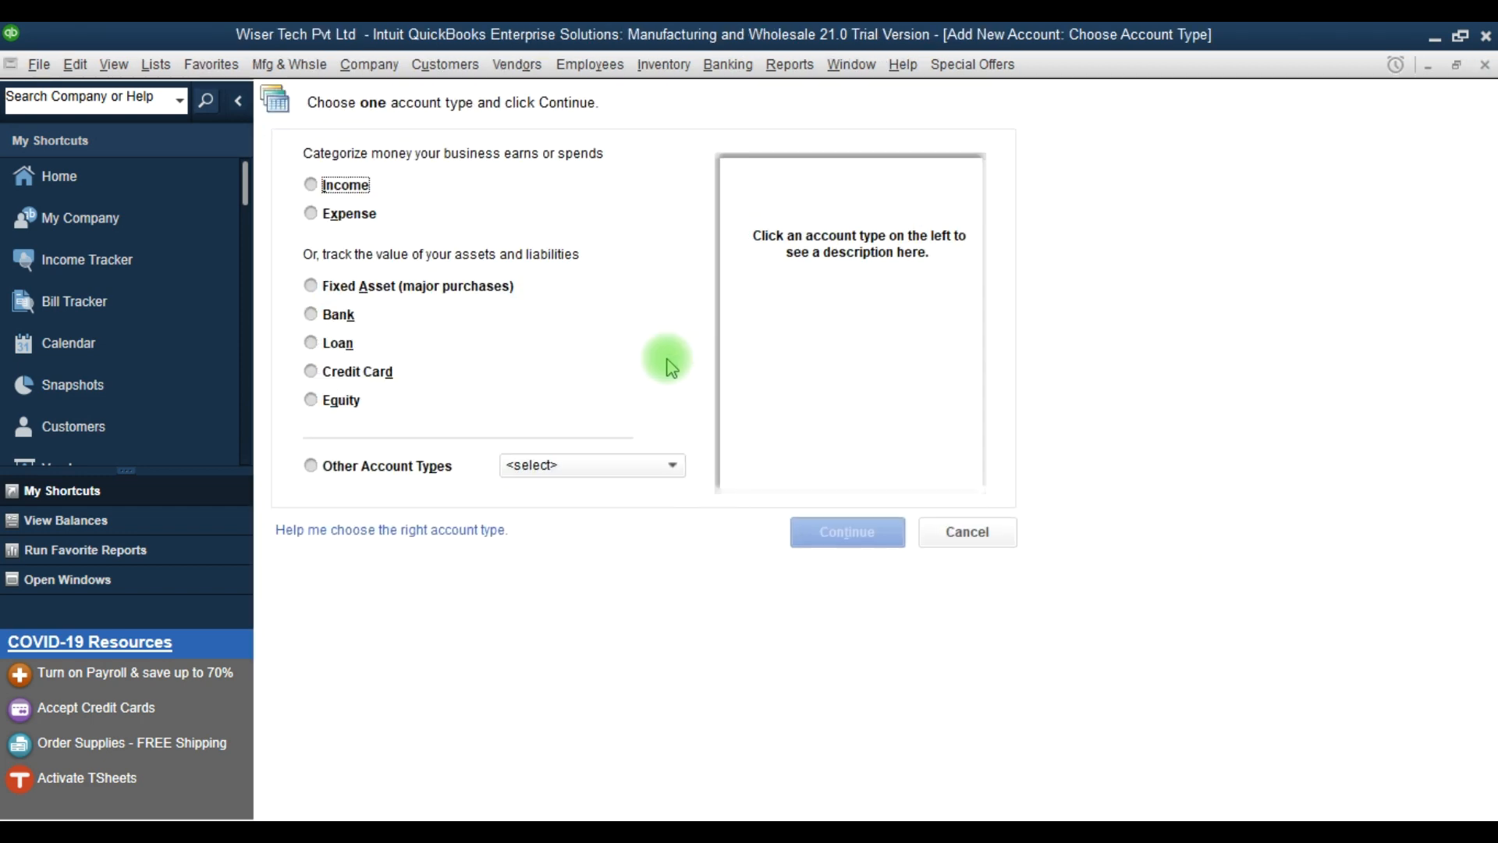
left_click(577, 466)
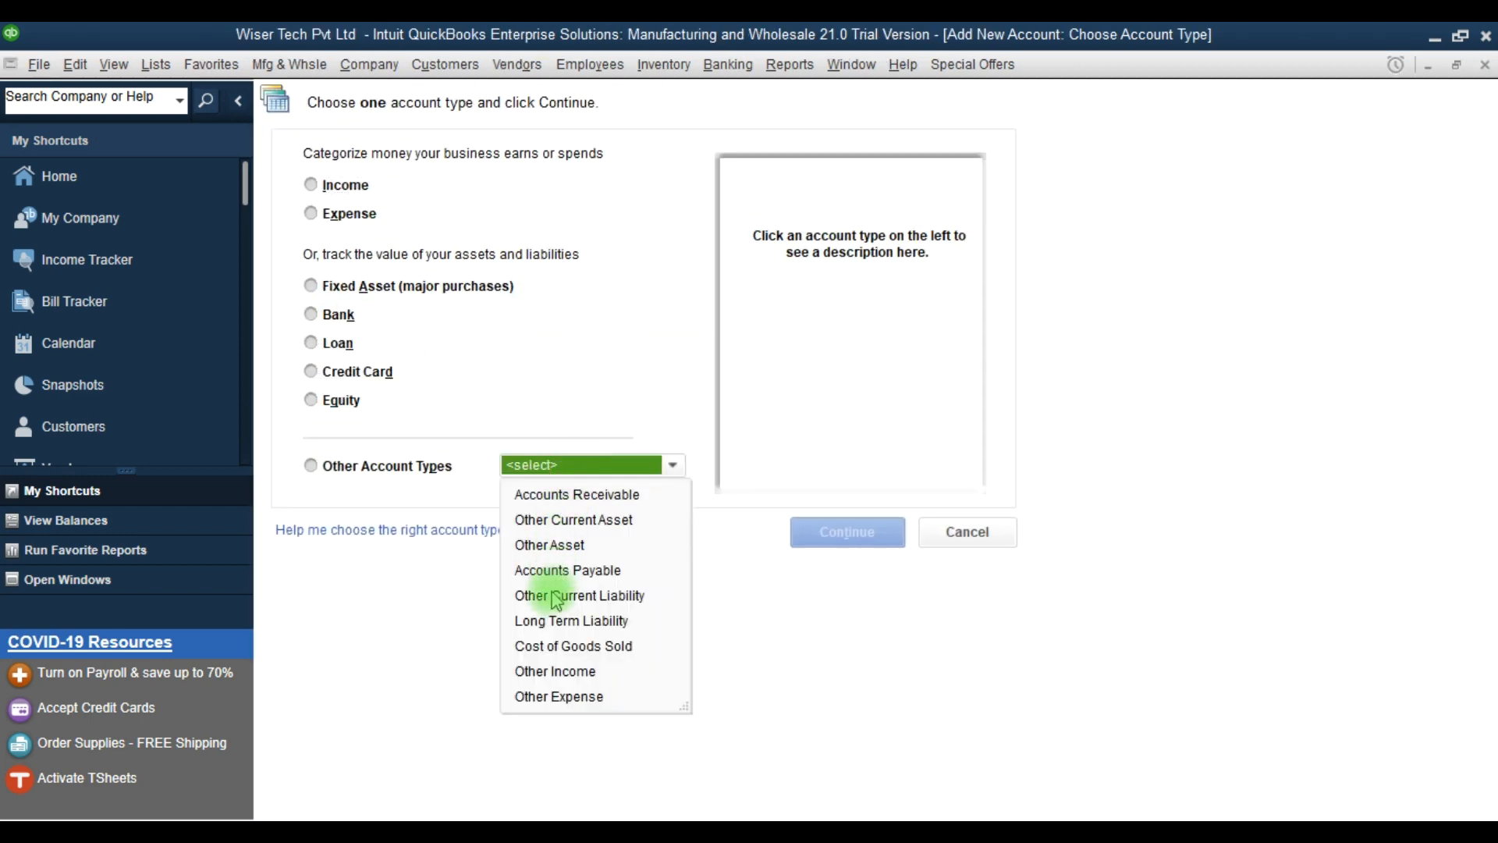
left_click(554, 645)
left_click(841, 531)
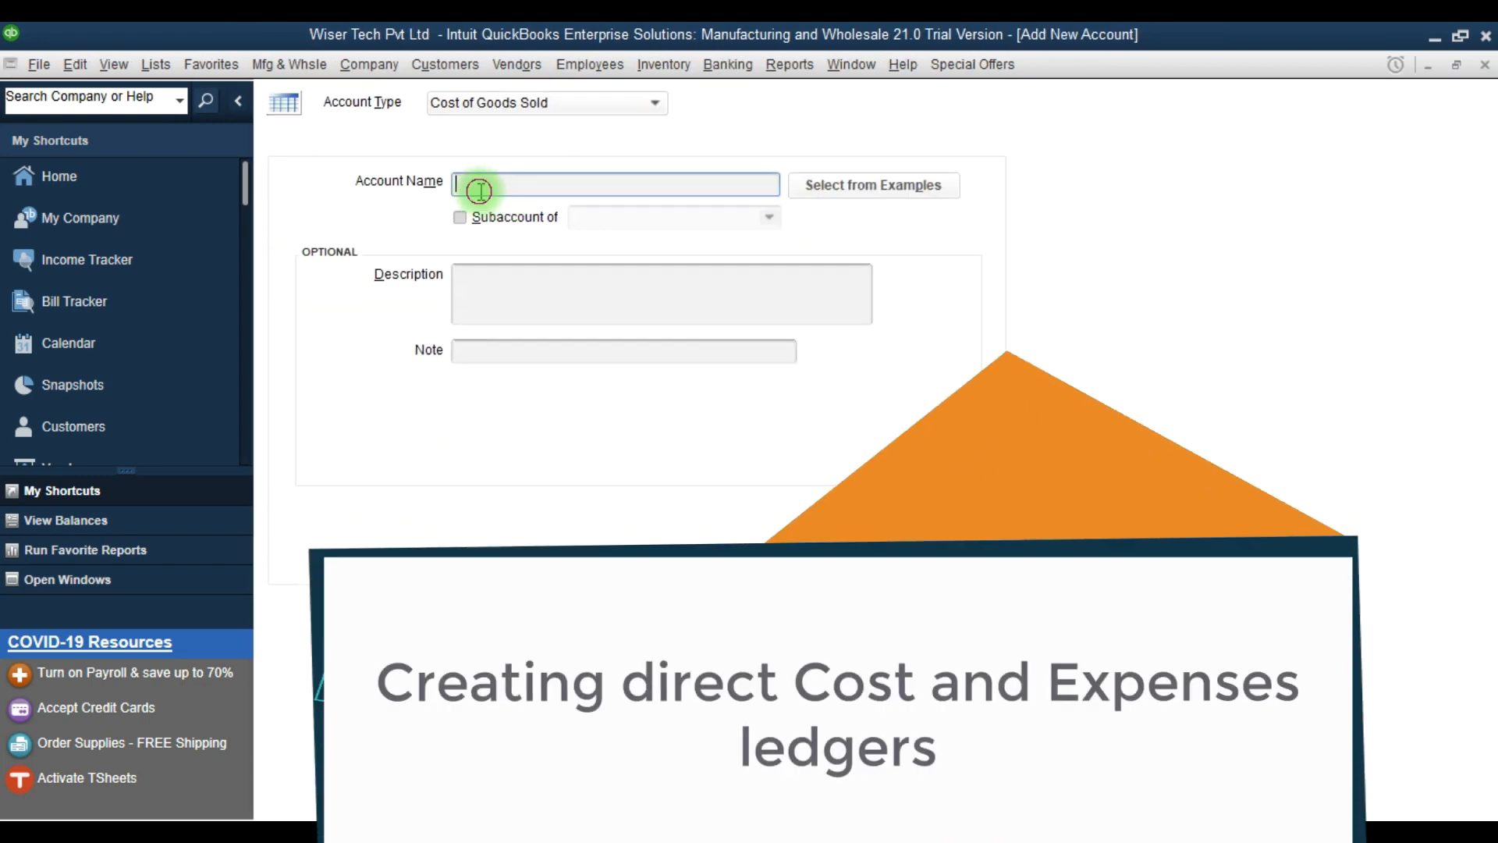
type("Direct Material cost")
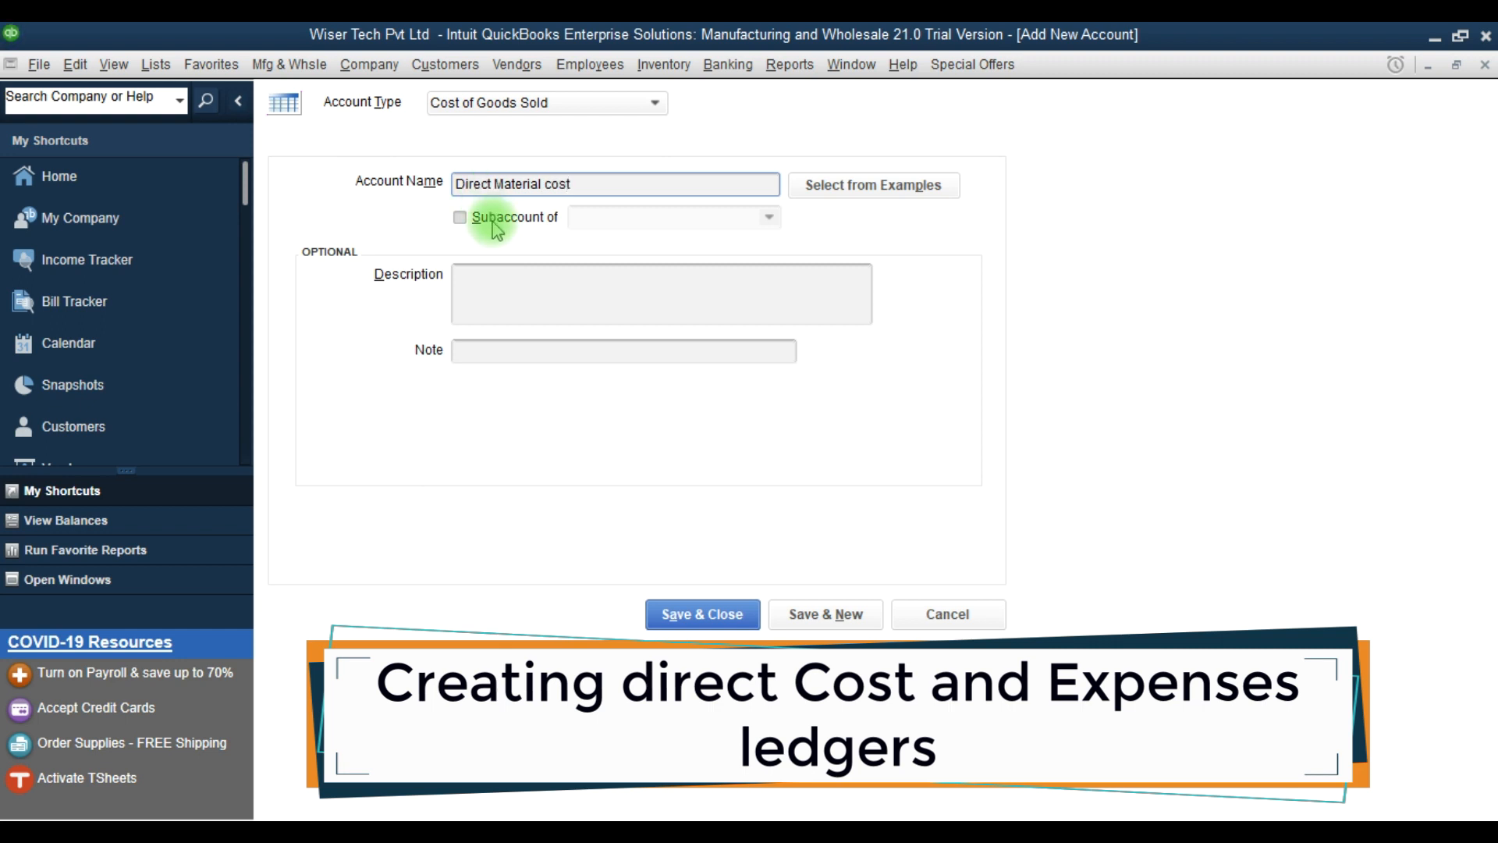
left_click(493, 223)
left_click(769, 217)
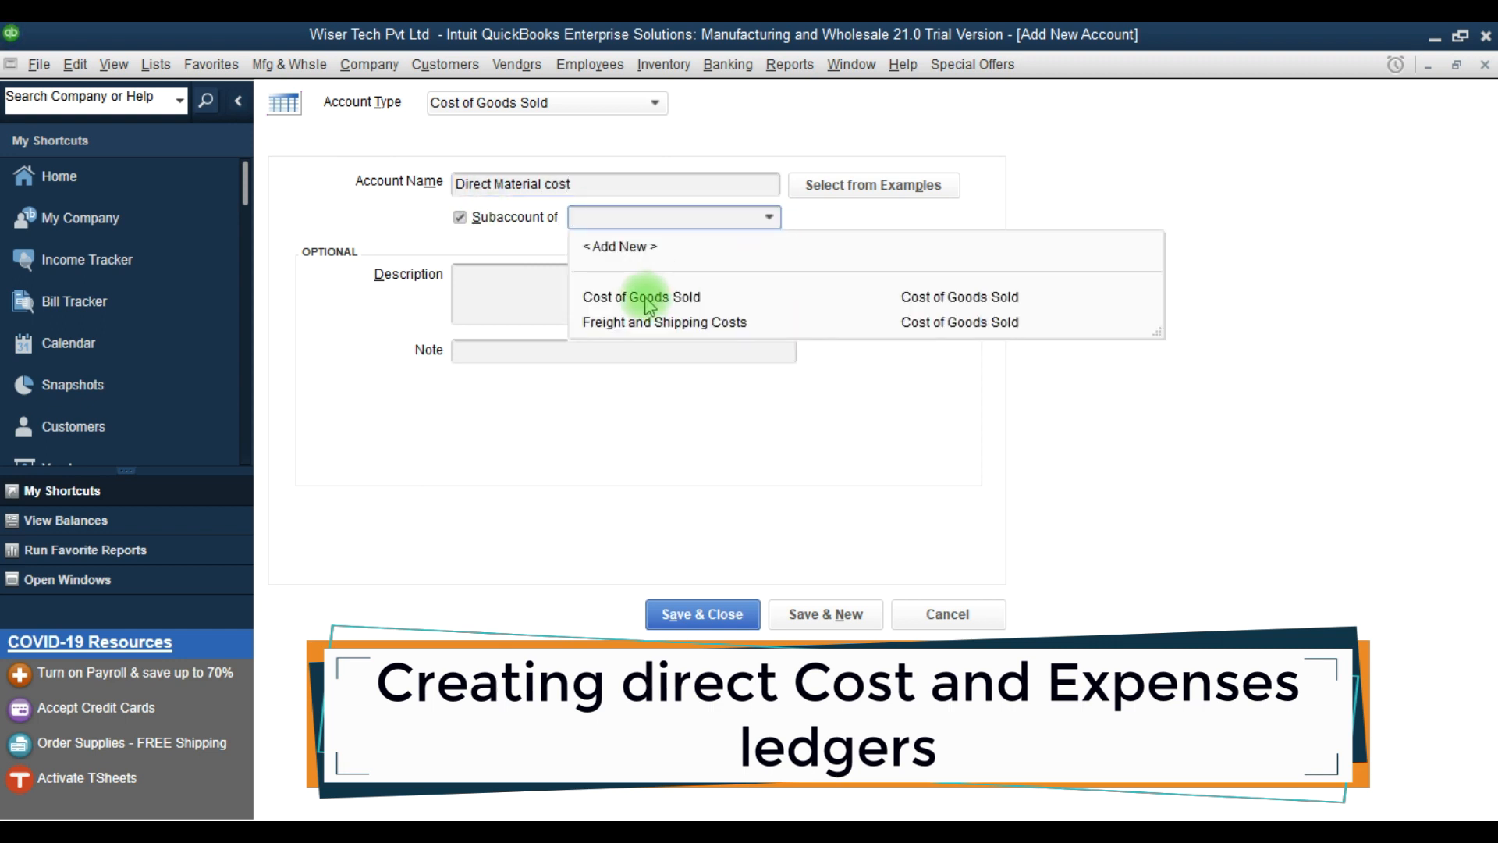
left_click(635, 294)
key("alt+n")
- Add an account named Labour Cost as a subaccount of Cost of Goods Sold, and save it
left_click(518, 186)
type("Labut")
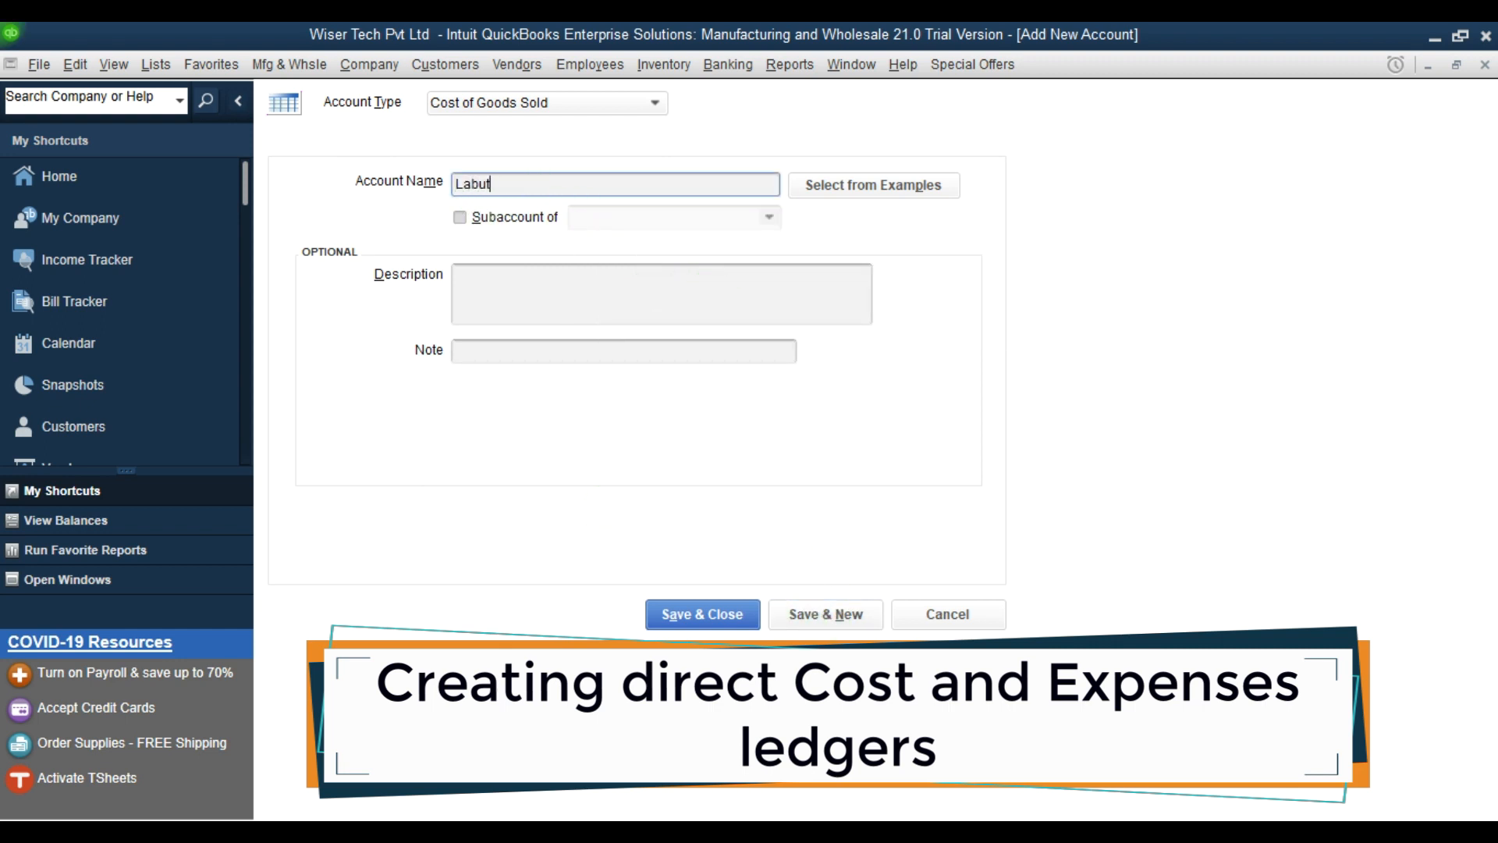
left_click(493, 223)
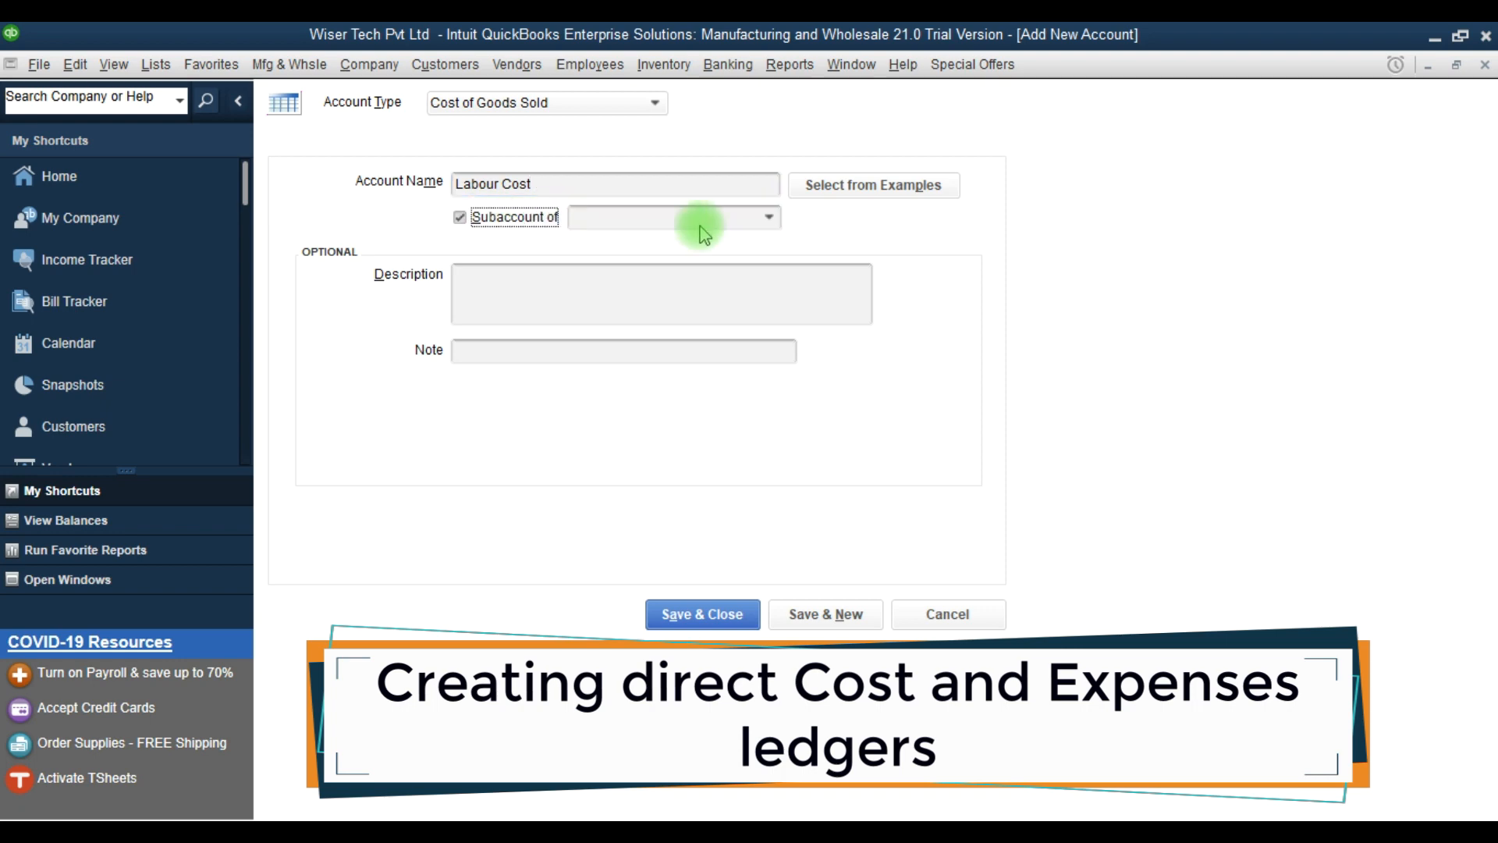
left_click(768, 217)
left_click(659, 295)
left_click(825, 614)
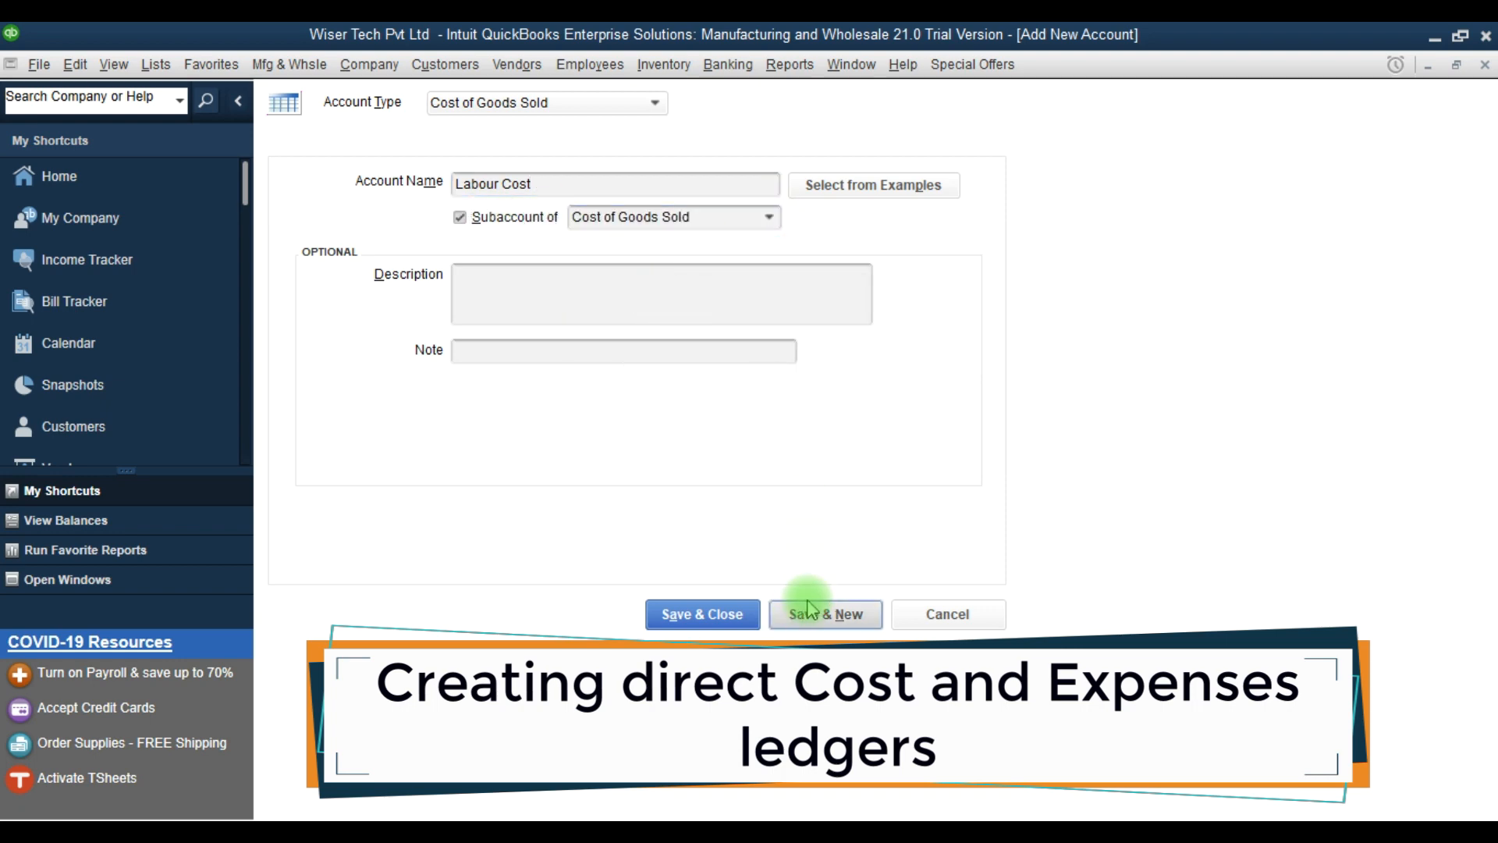
- Add an account named Other Direct Expenses as a subaccount of Cost of Goods Sold, save it, and close the new account form
type("Oth")
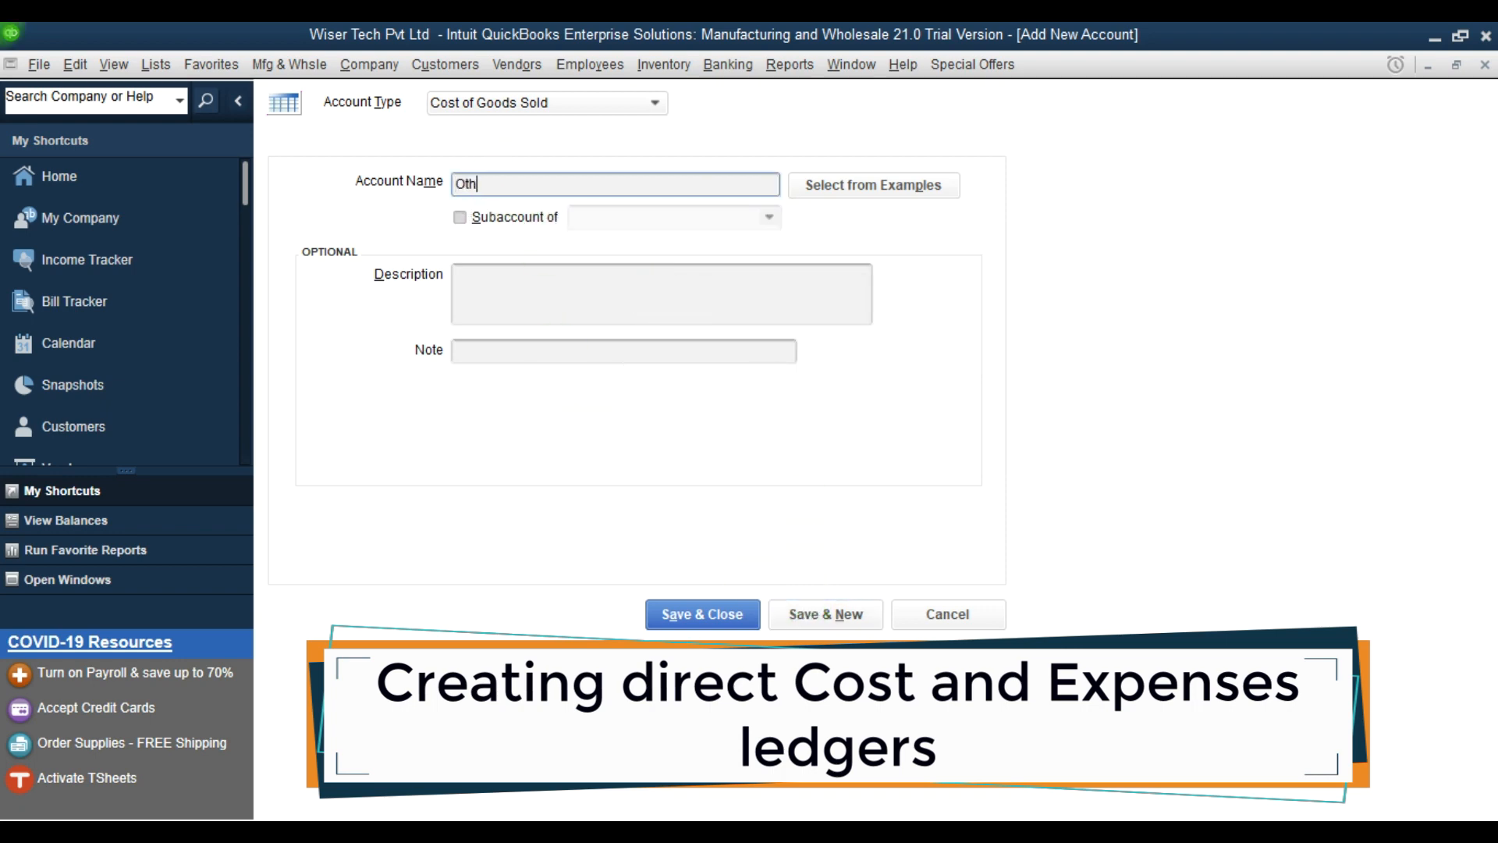
type("er Direct Exoe")
key("BackSpace")
key("BackSpace")
type("penses")
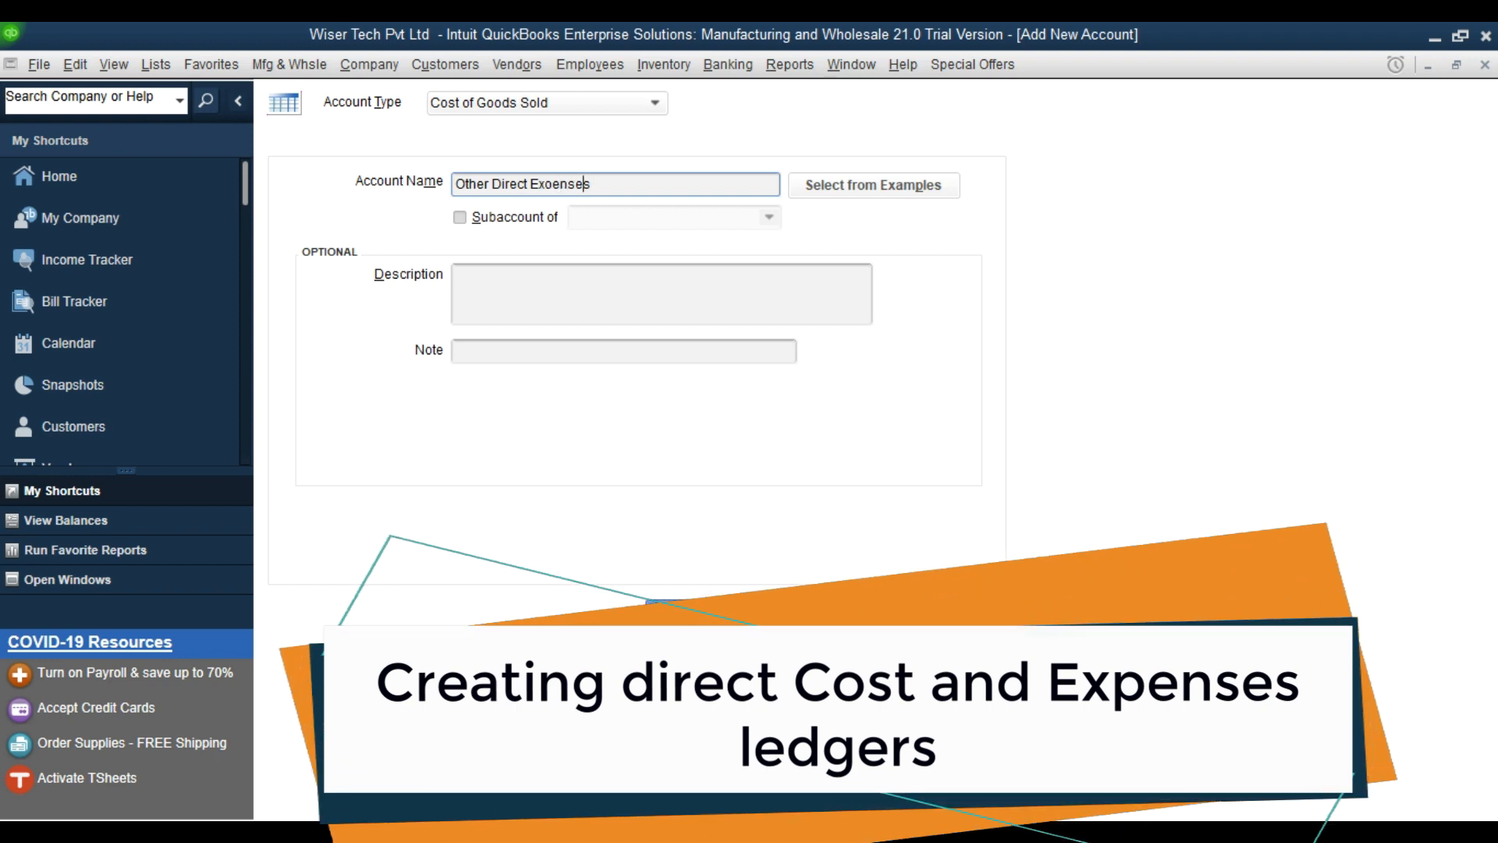
left_click(485, 217)
left_click(757, 217)
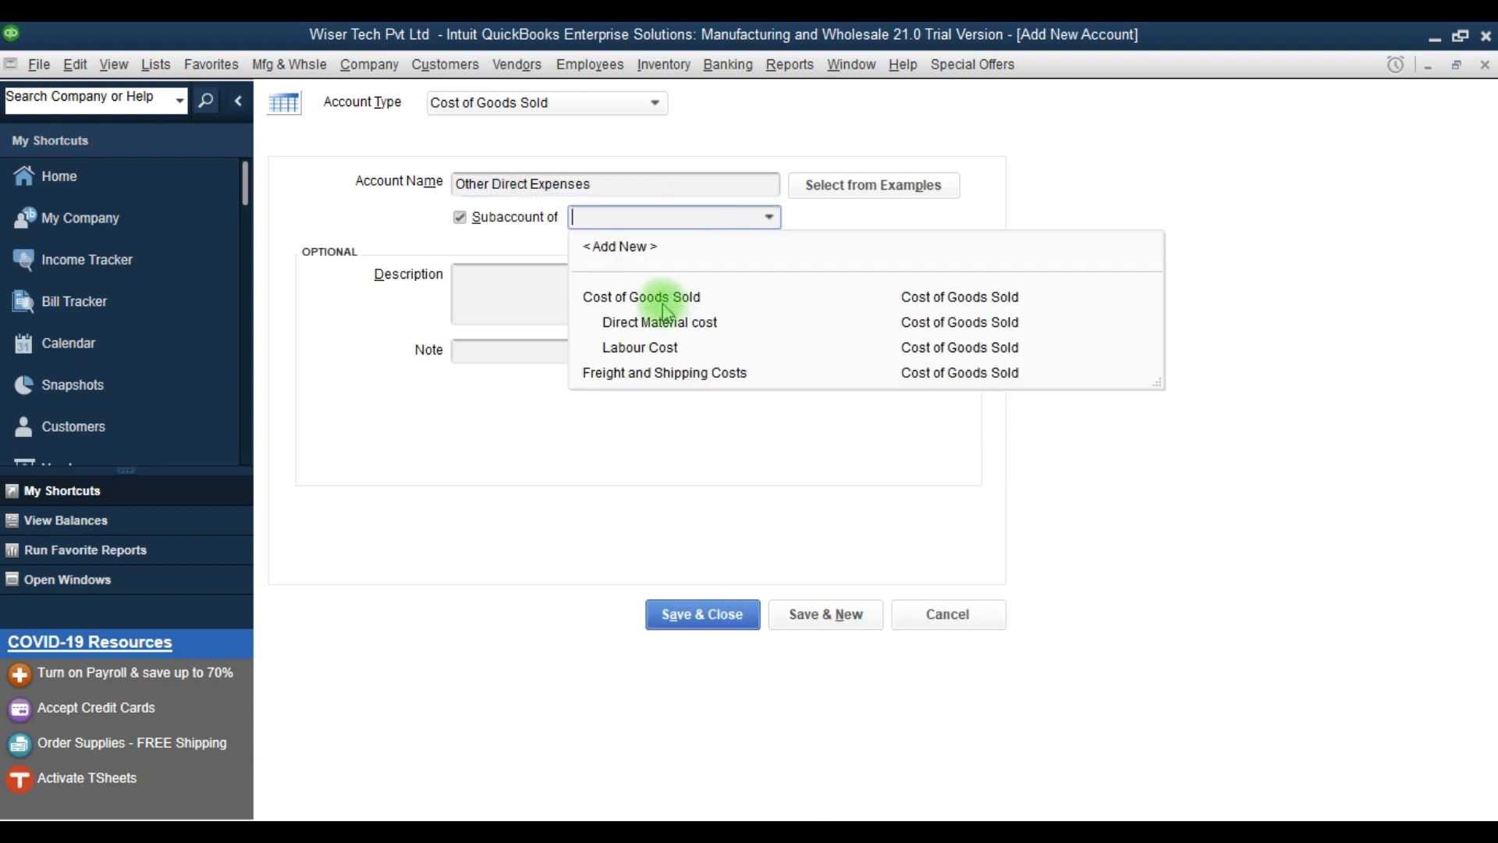
left_click(660, 295)
left_click(825, 613)
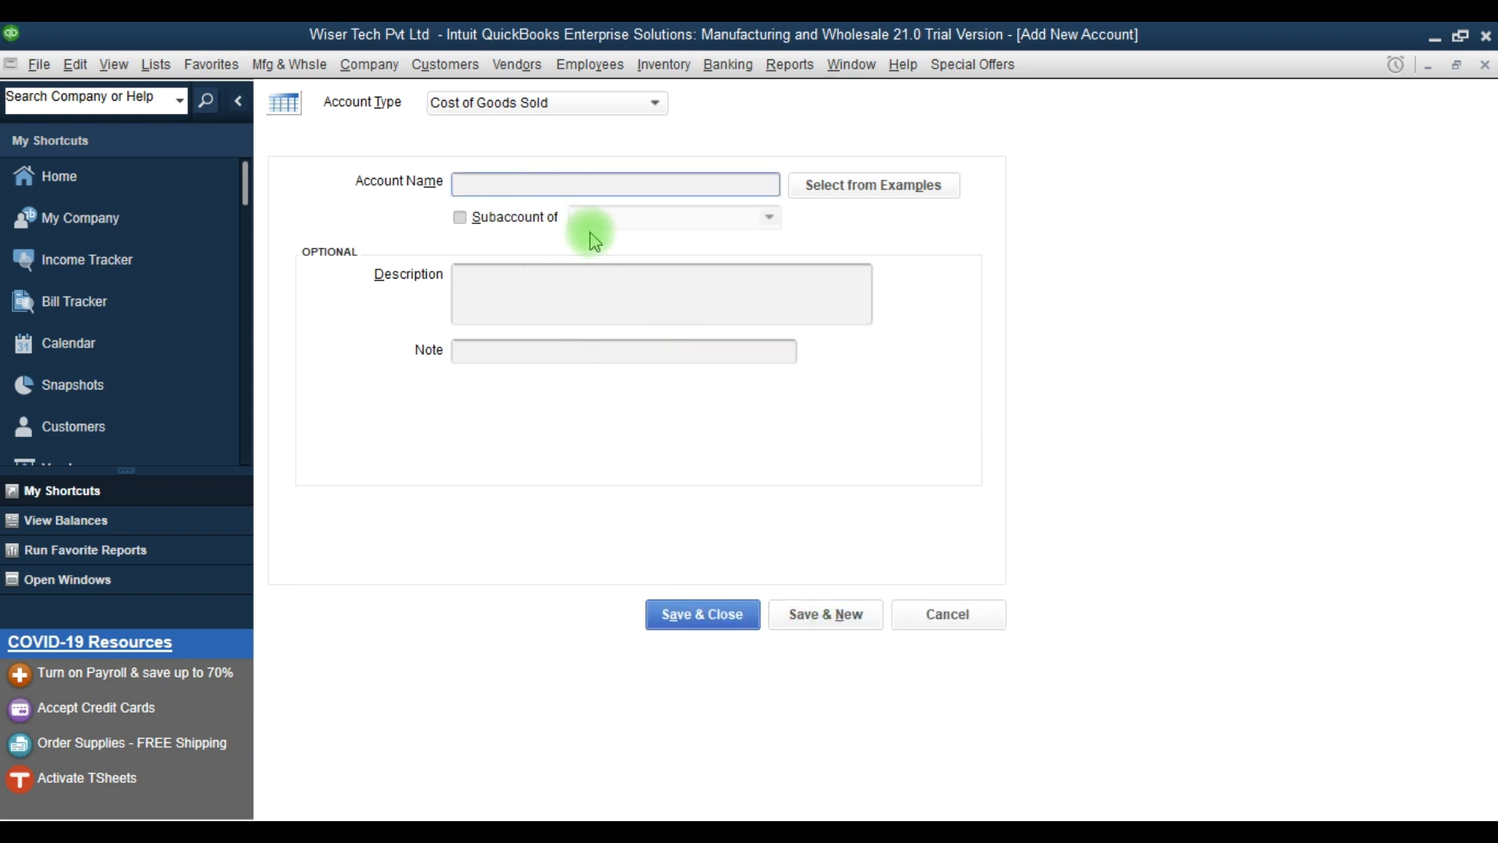
key("Escape")
- Rename the Automobile Expense account as Vehicles Expense and save it
left_click(673, 517)
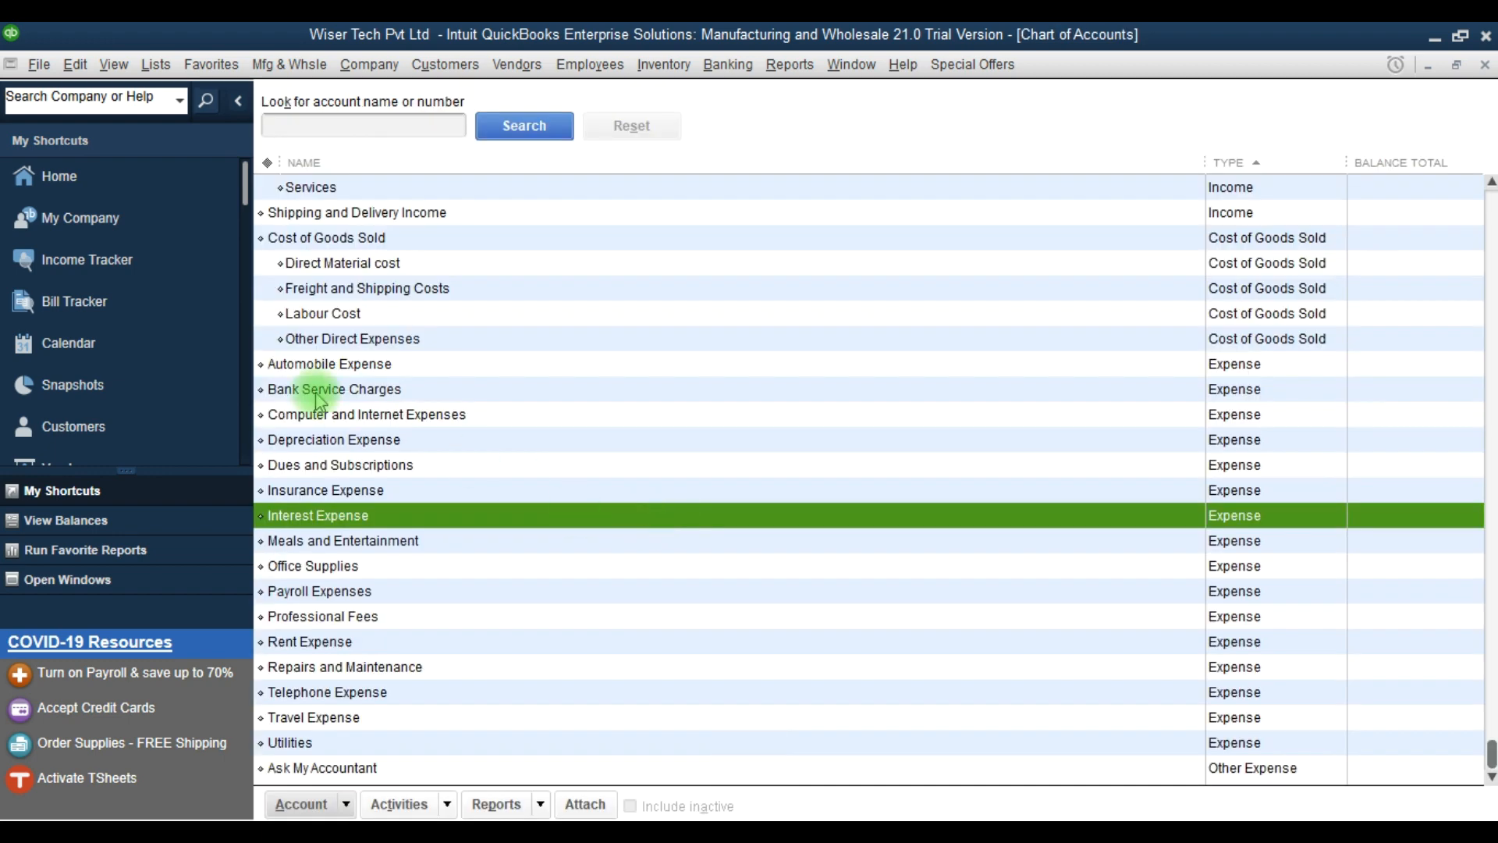
left_click(318, 365)
right_click(317, 368)
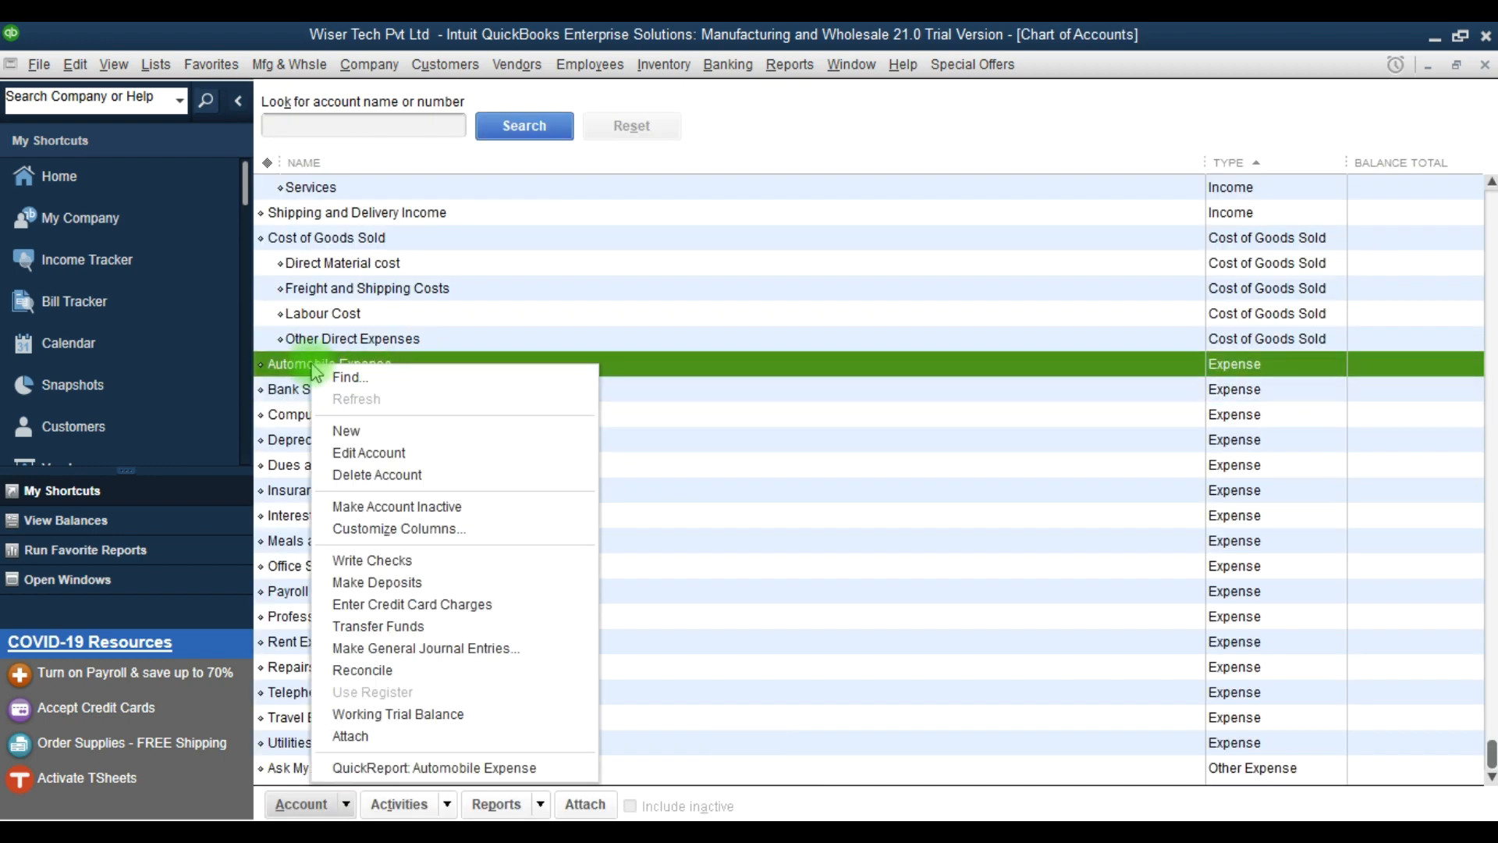
left_click(367, 452)
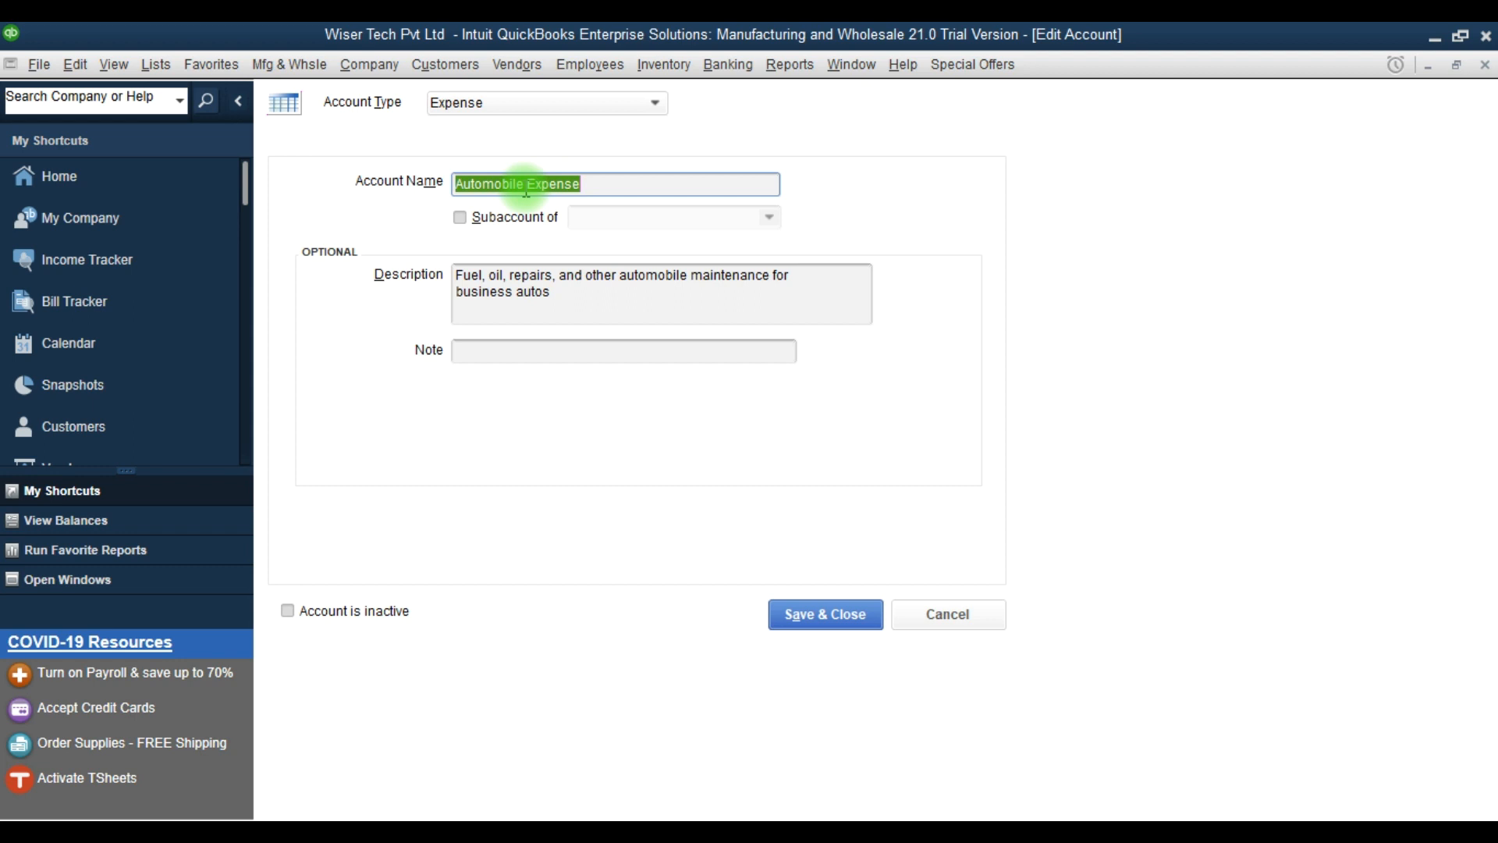
double_click(526, 188)
key("BackSpace")
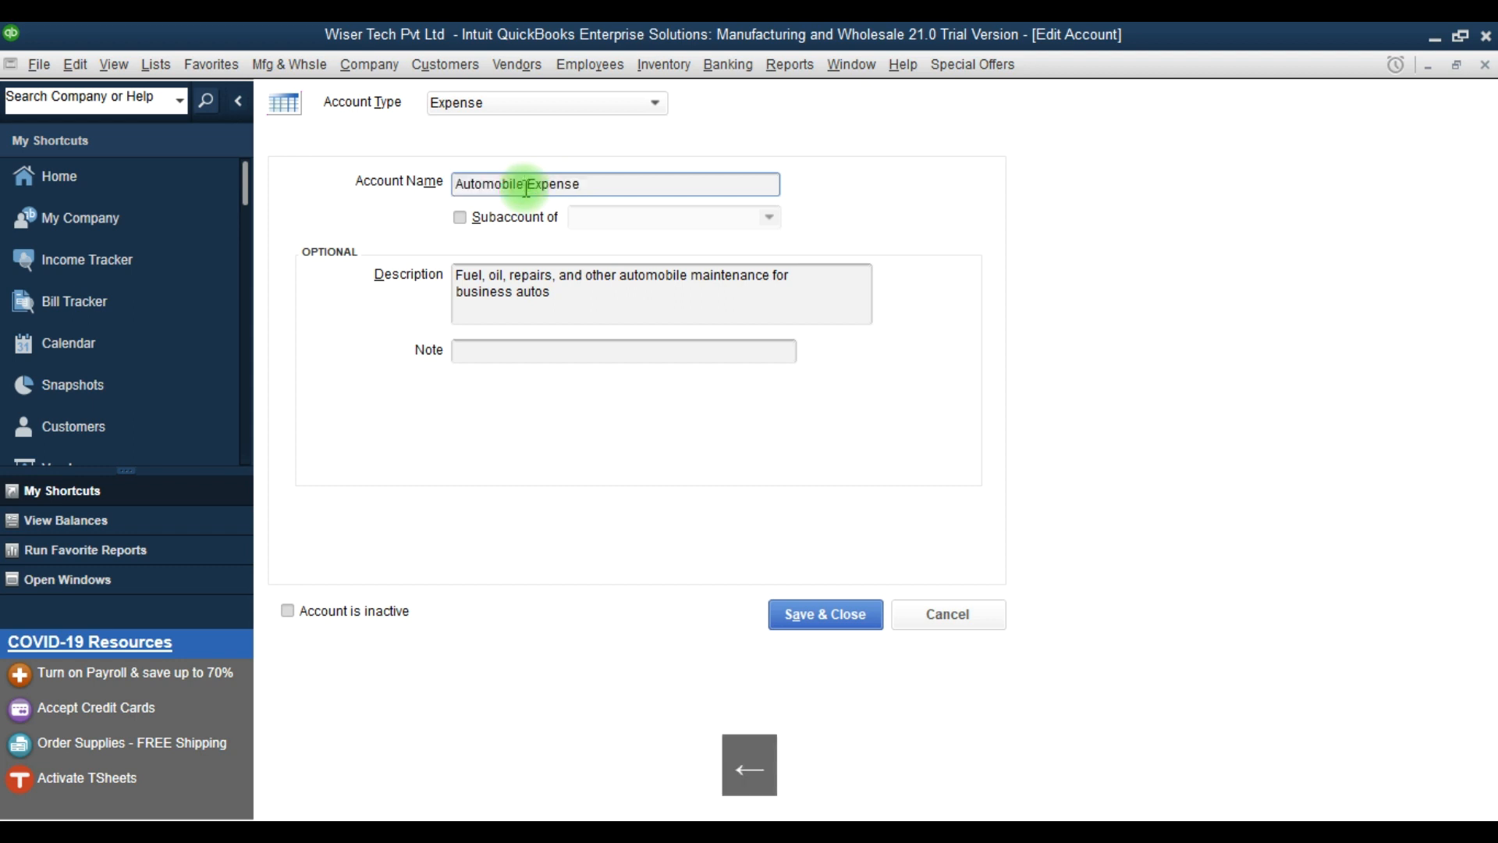
type("Vehicles")
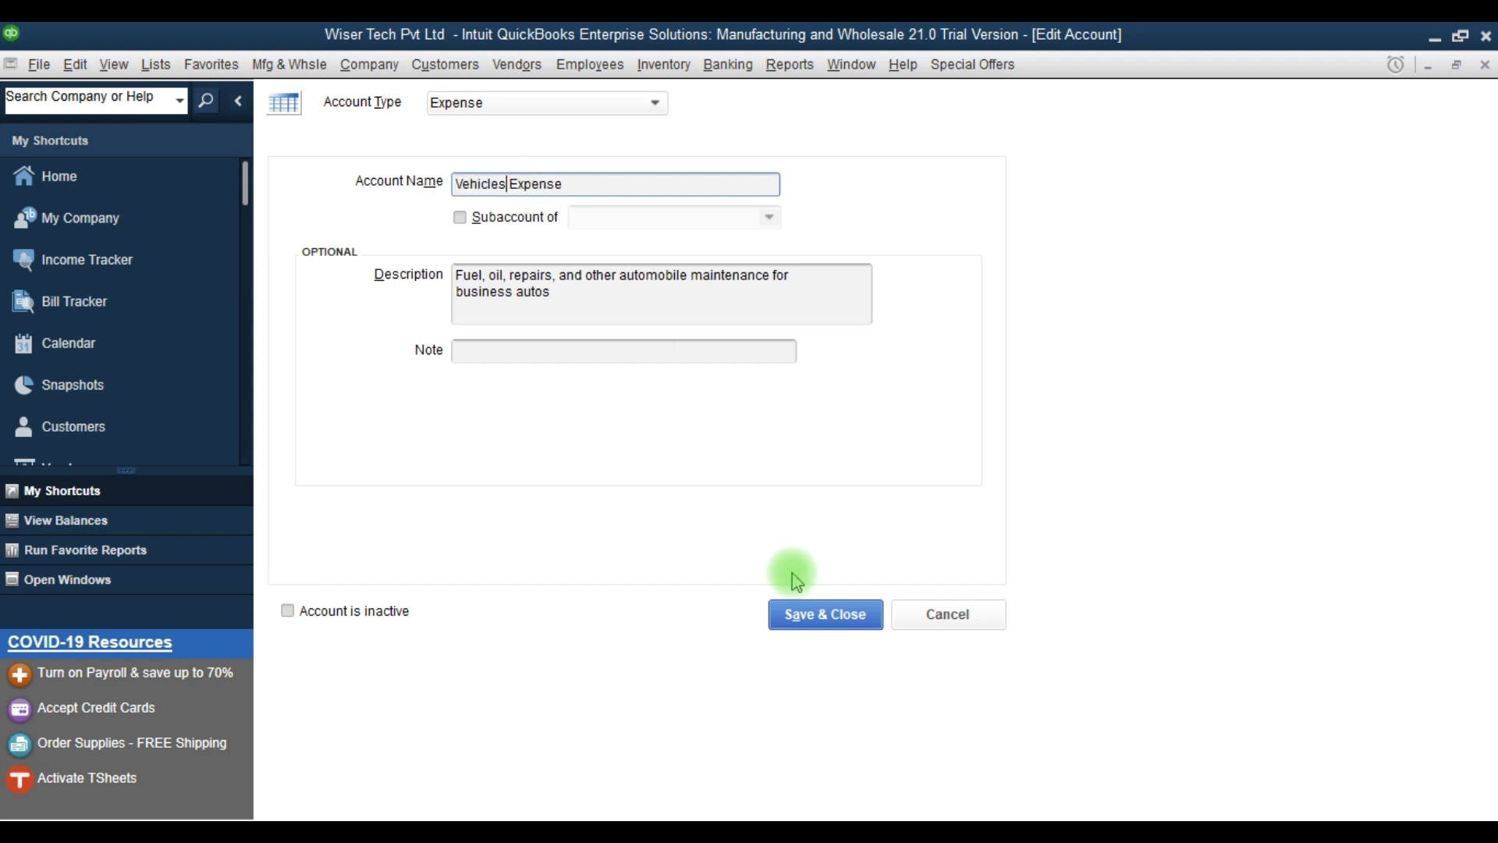
left_click(803, 613)
- Try to rename the Computer and Internet Expenses account as Utilities, decline merging the accounts, and discard the change
left_click(366, 390)
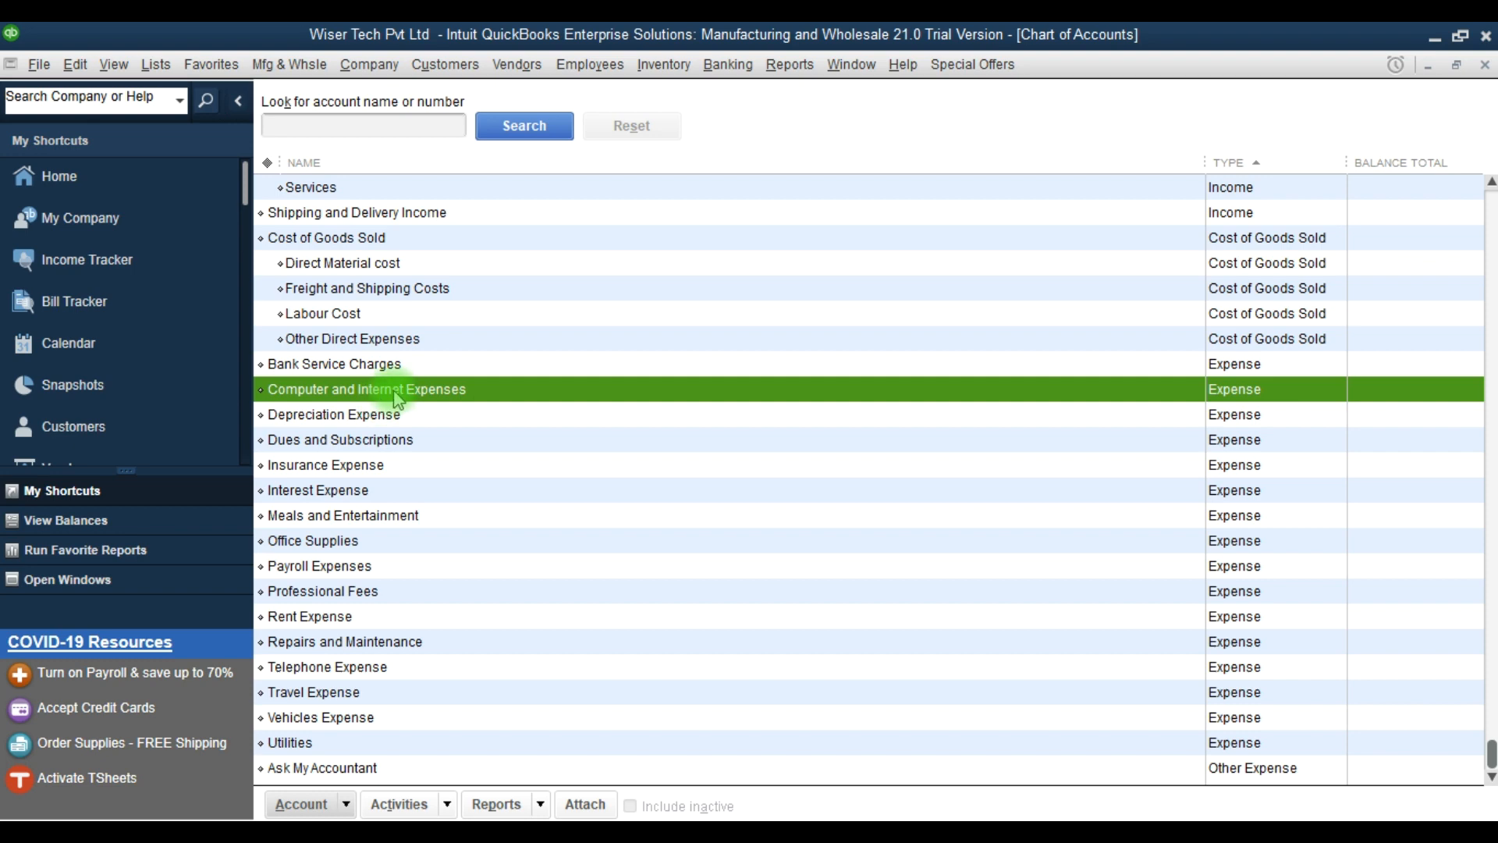
right_click(348, 391)
key("Escape")
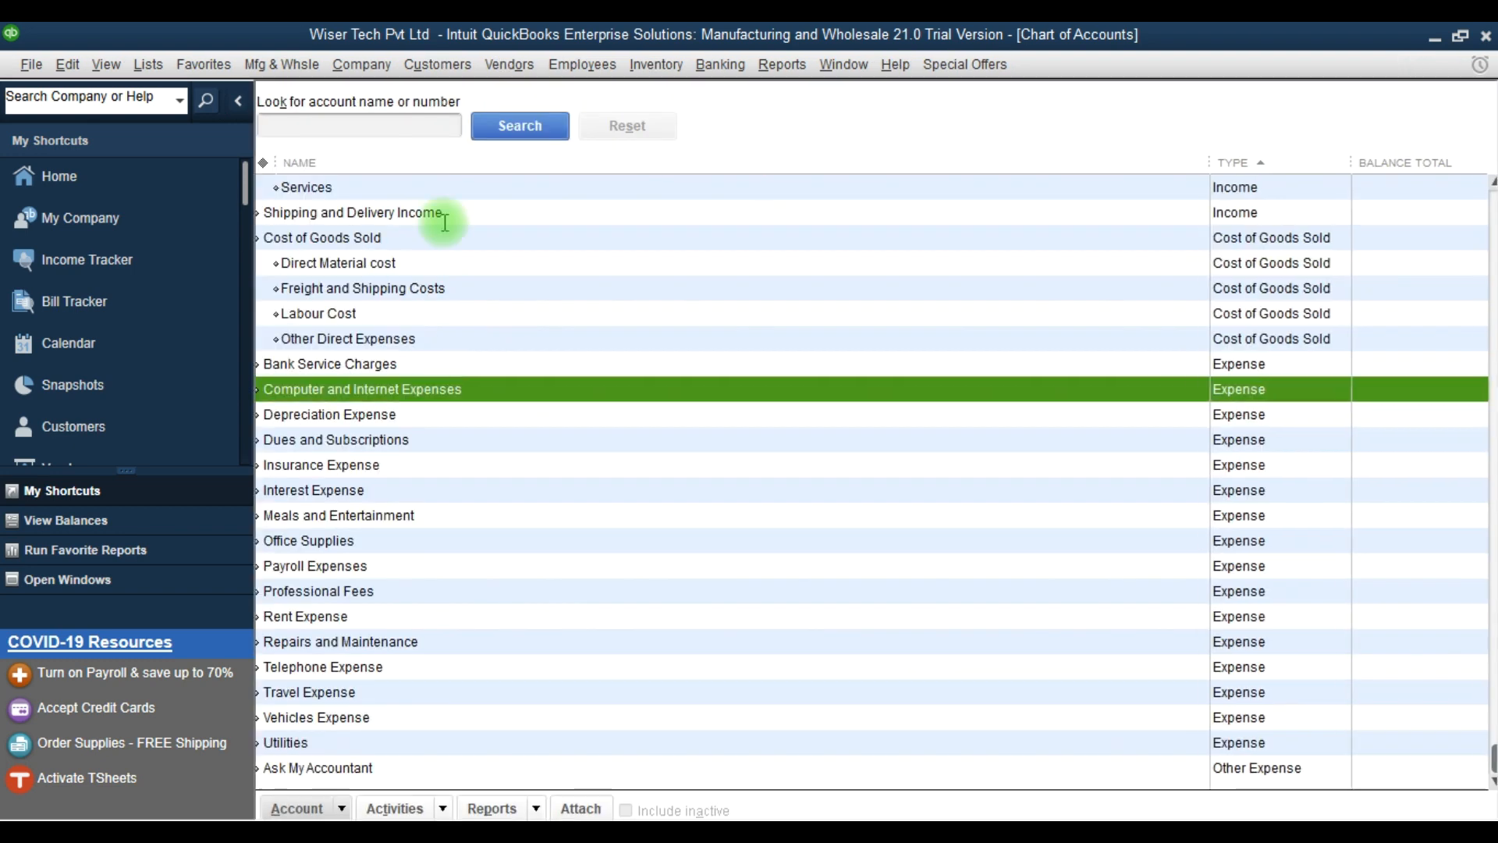
key("ctrl+e")
type("Utilities")
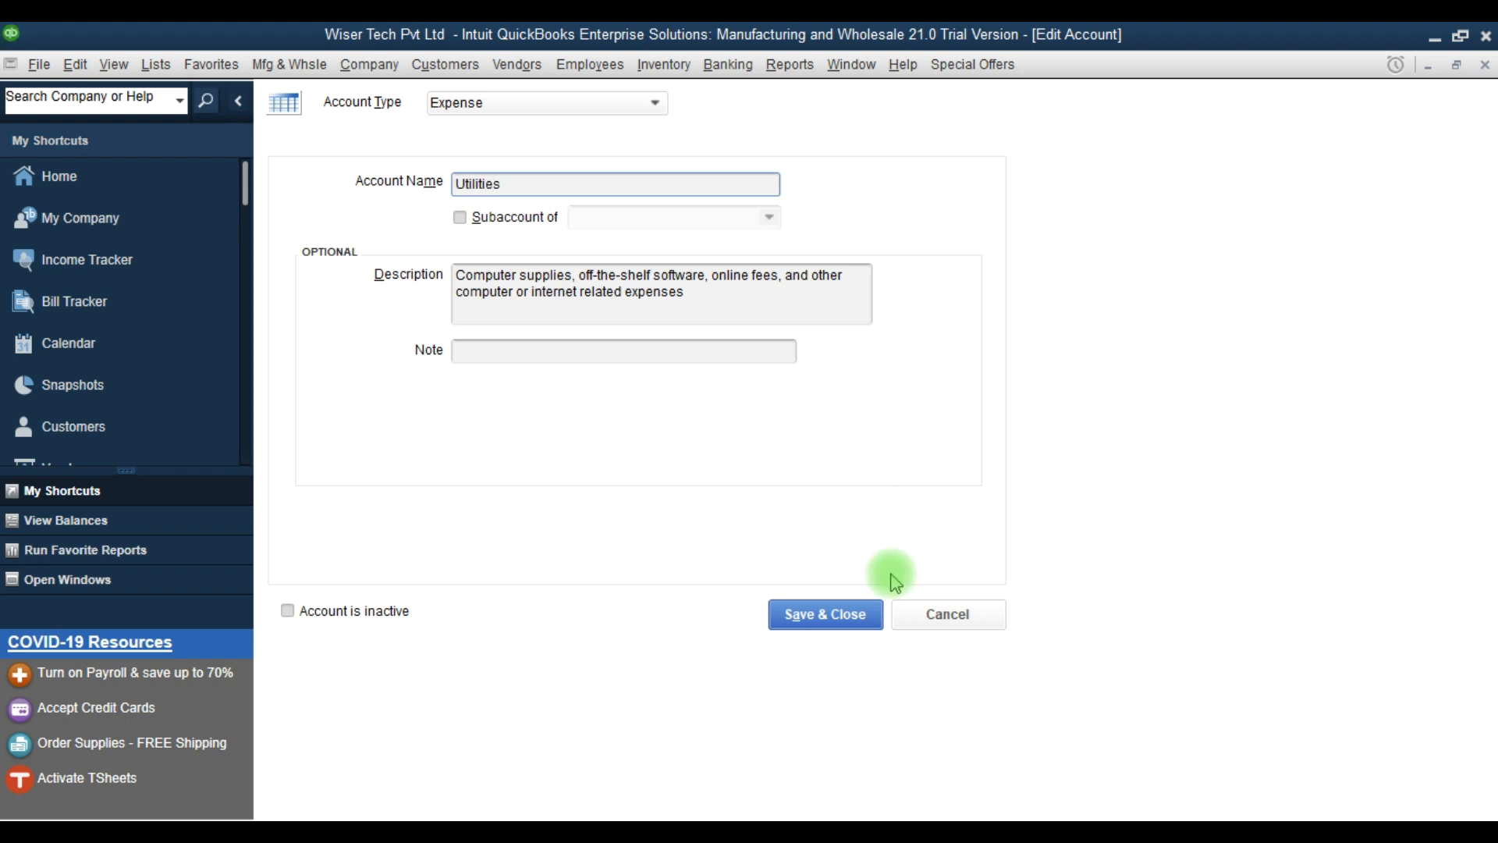
left_click(827, 614)
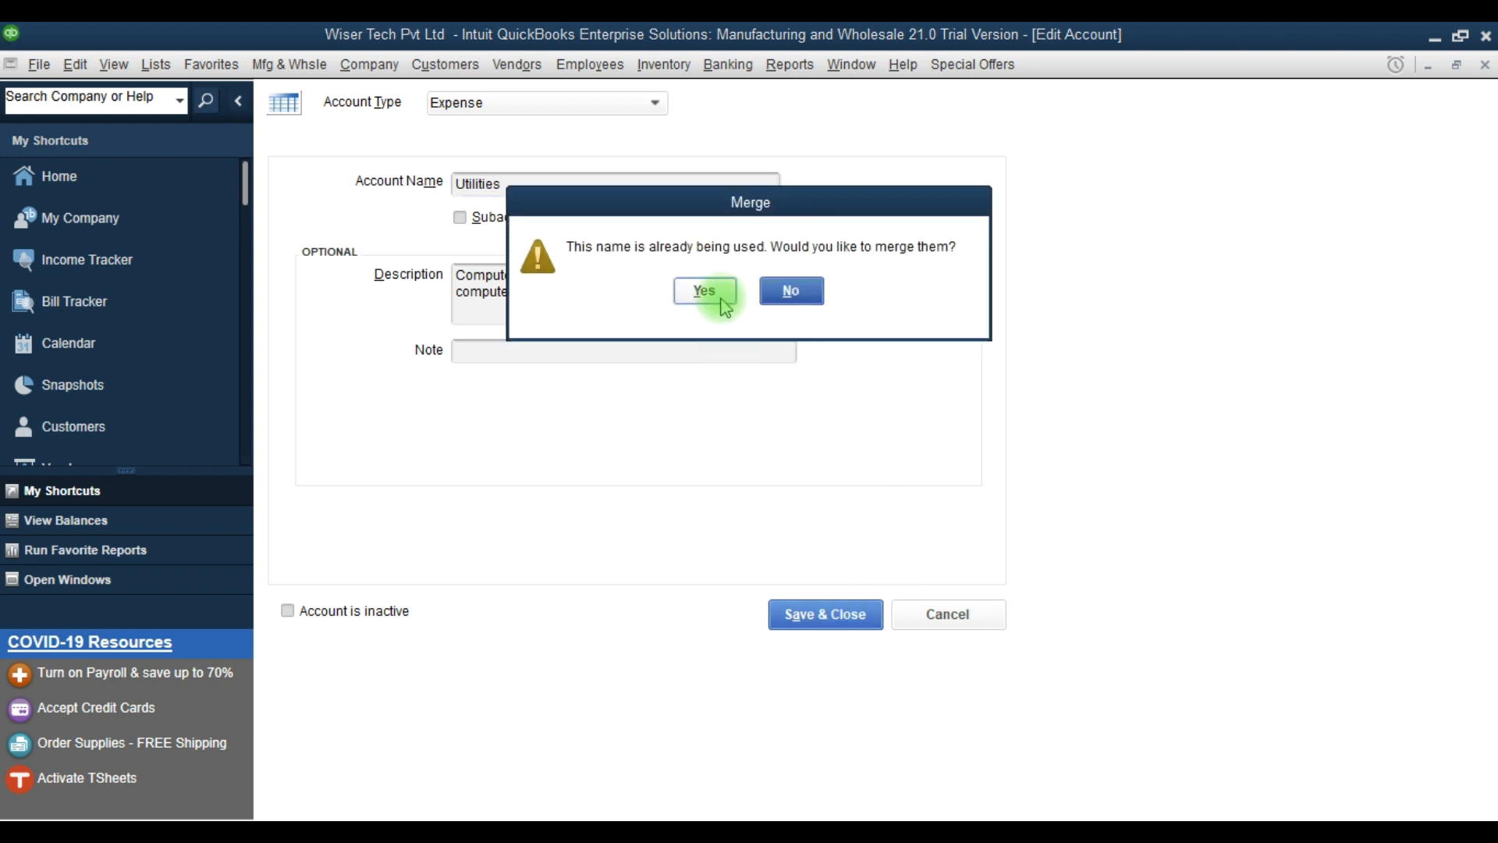
left_click(780, 295)
key("Escape")
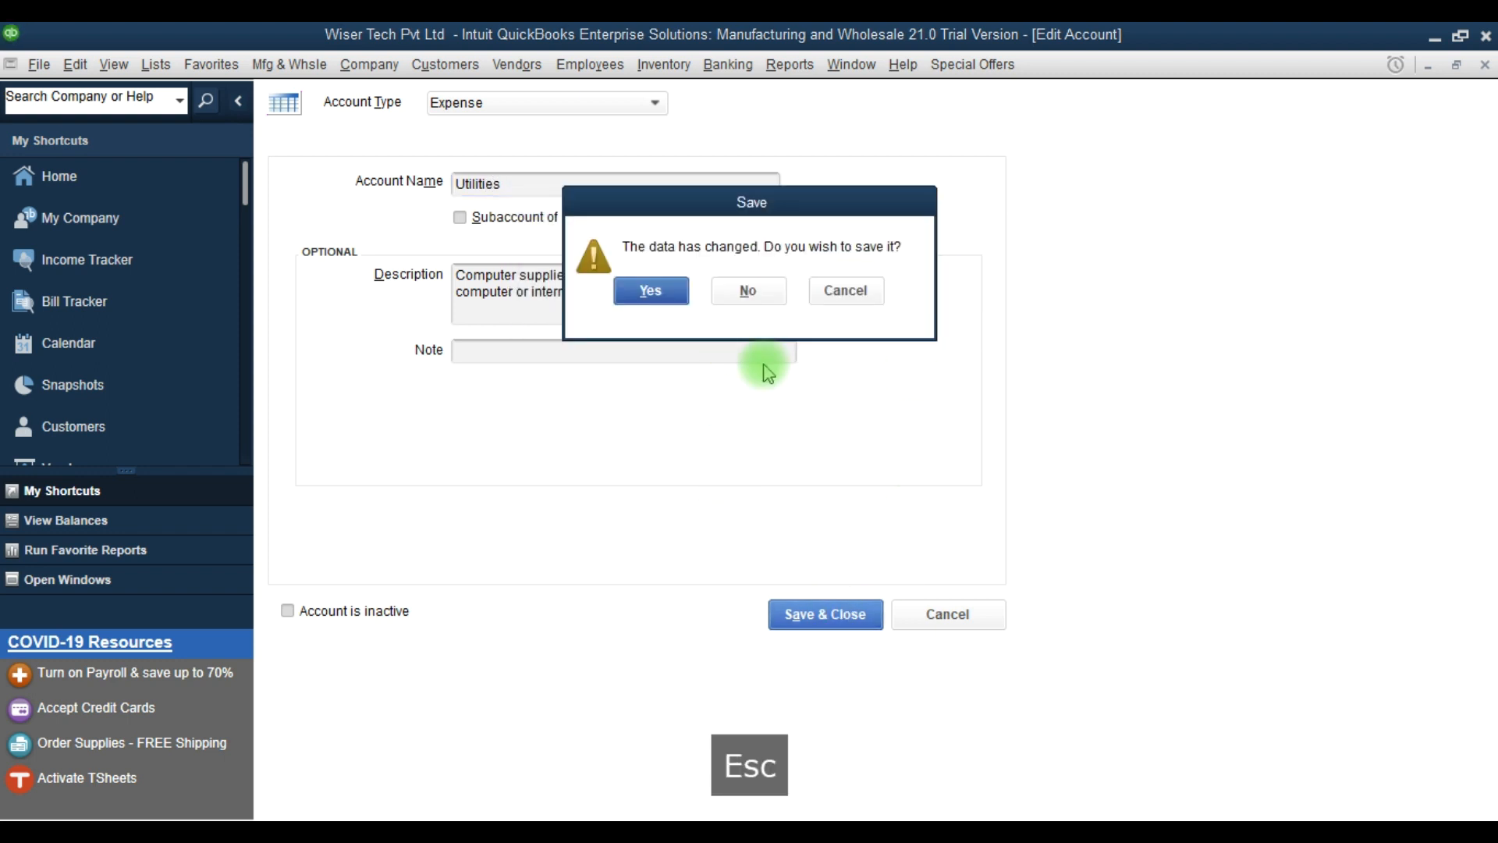
left_click(747, 301)
double_click(364, 388)
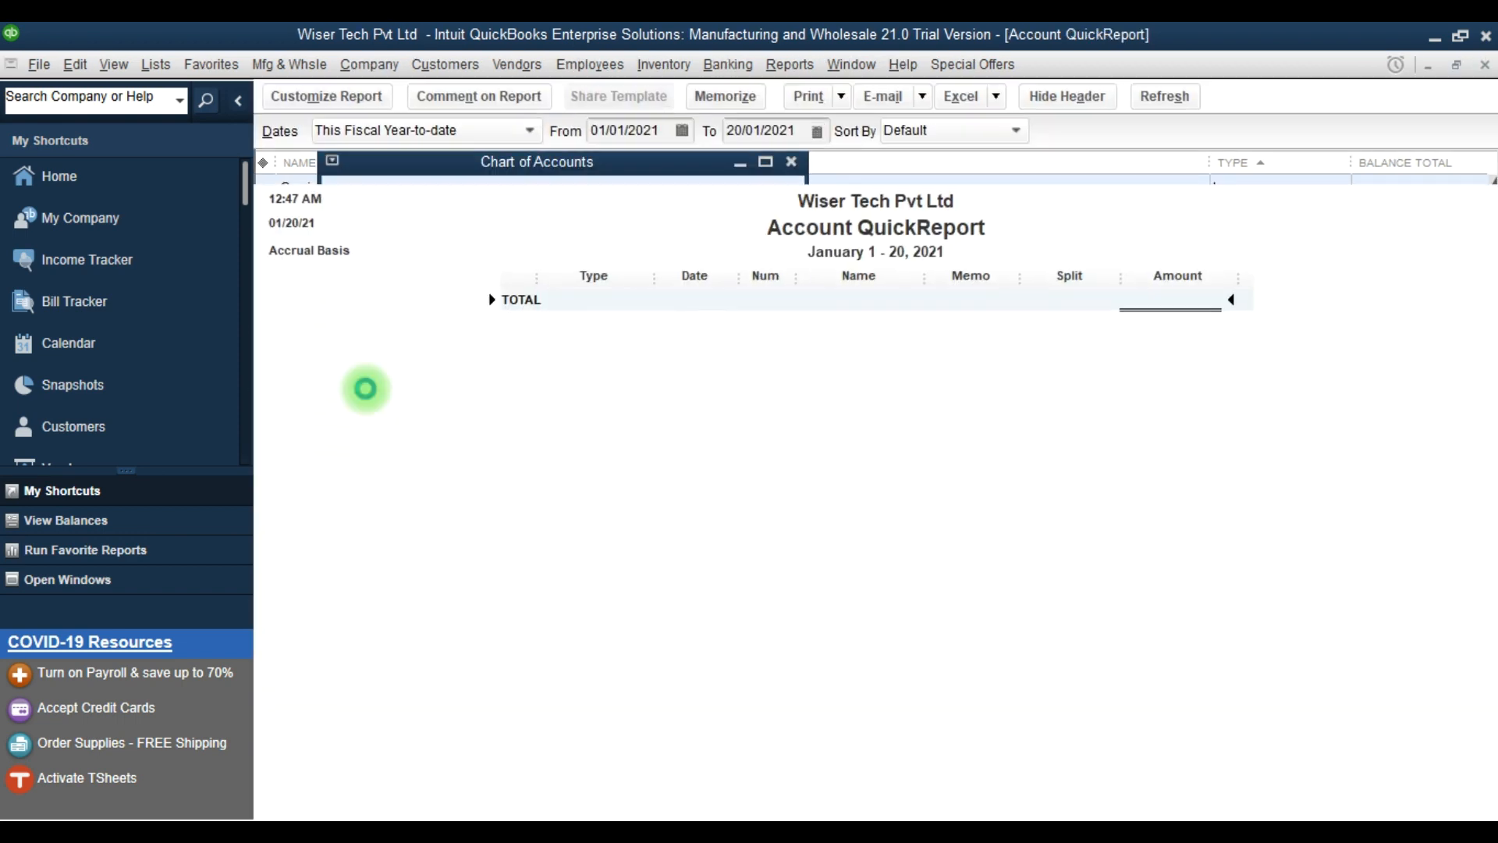
key("Escape")
right_click(365, 388)
left_click(394, 472)
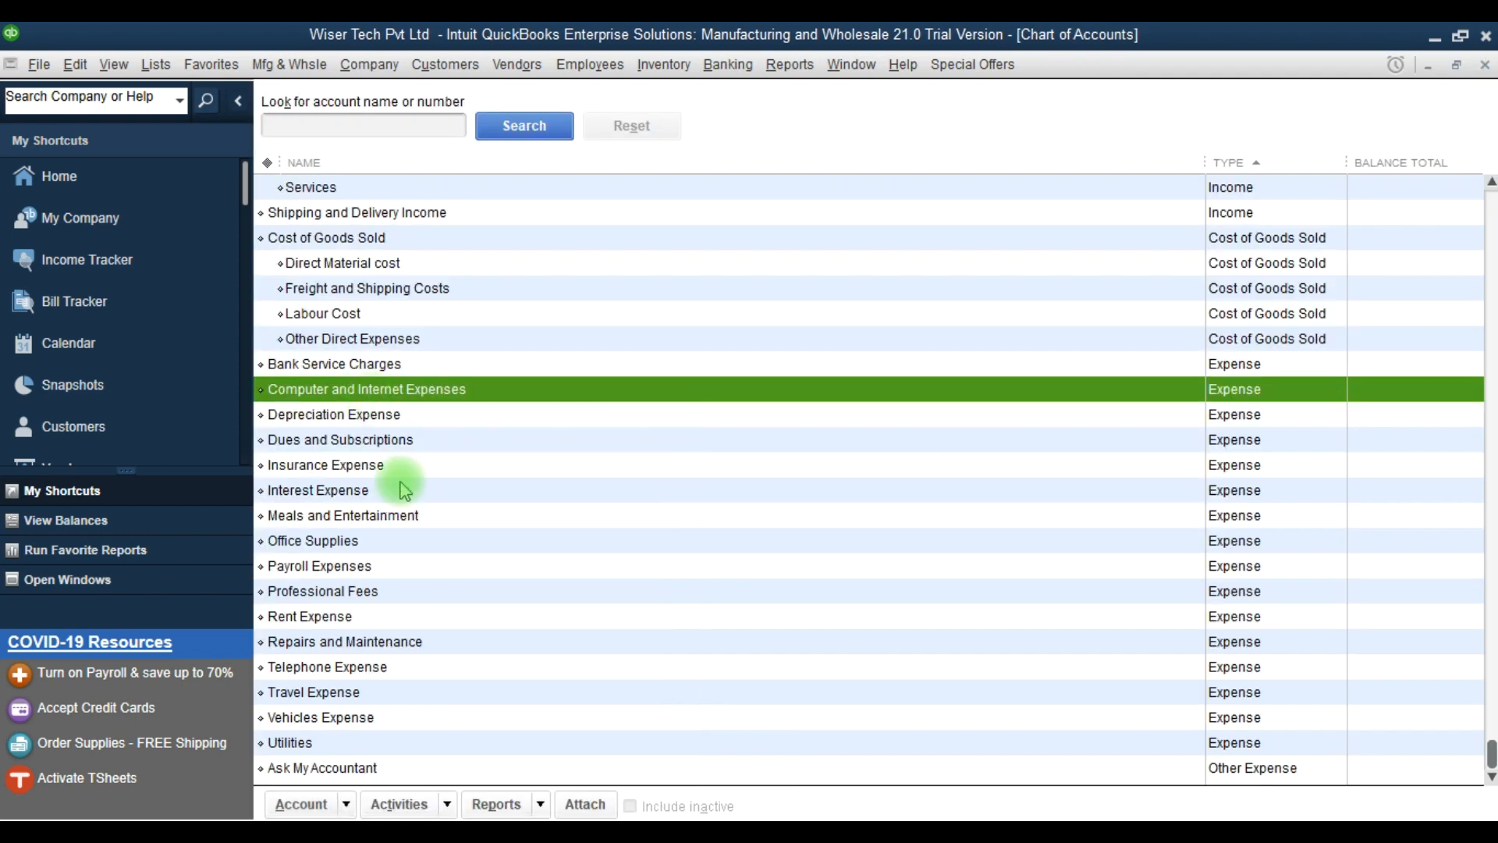
key("Escape")
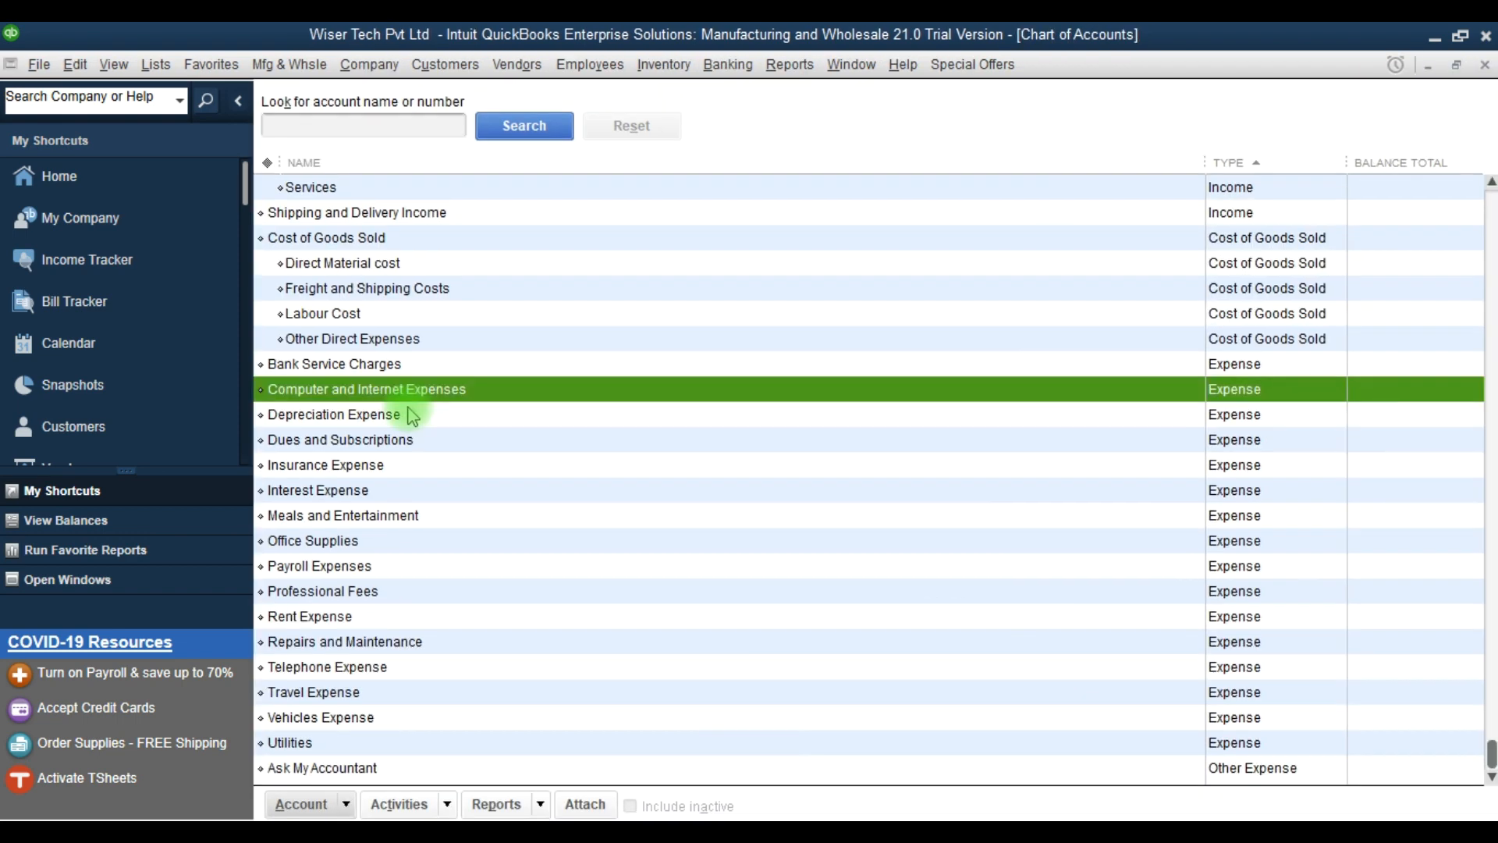
- Delete the Computer and Internet Expenses account from the chart of accounts and confirm the deletion
key("ctrl+d")
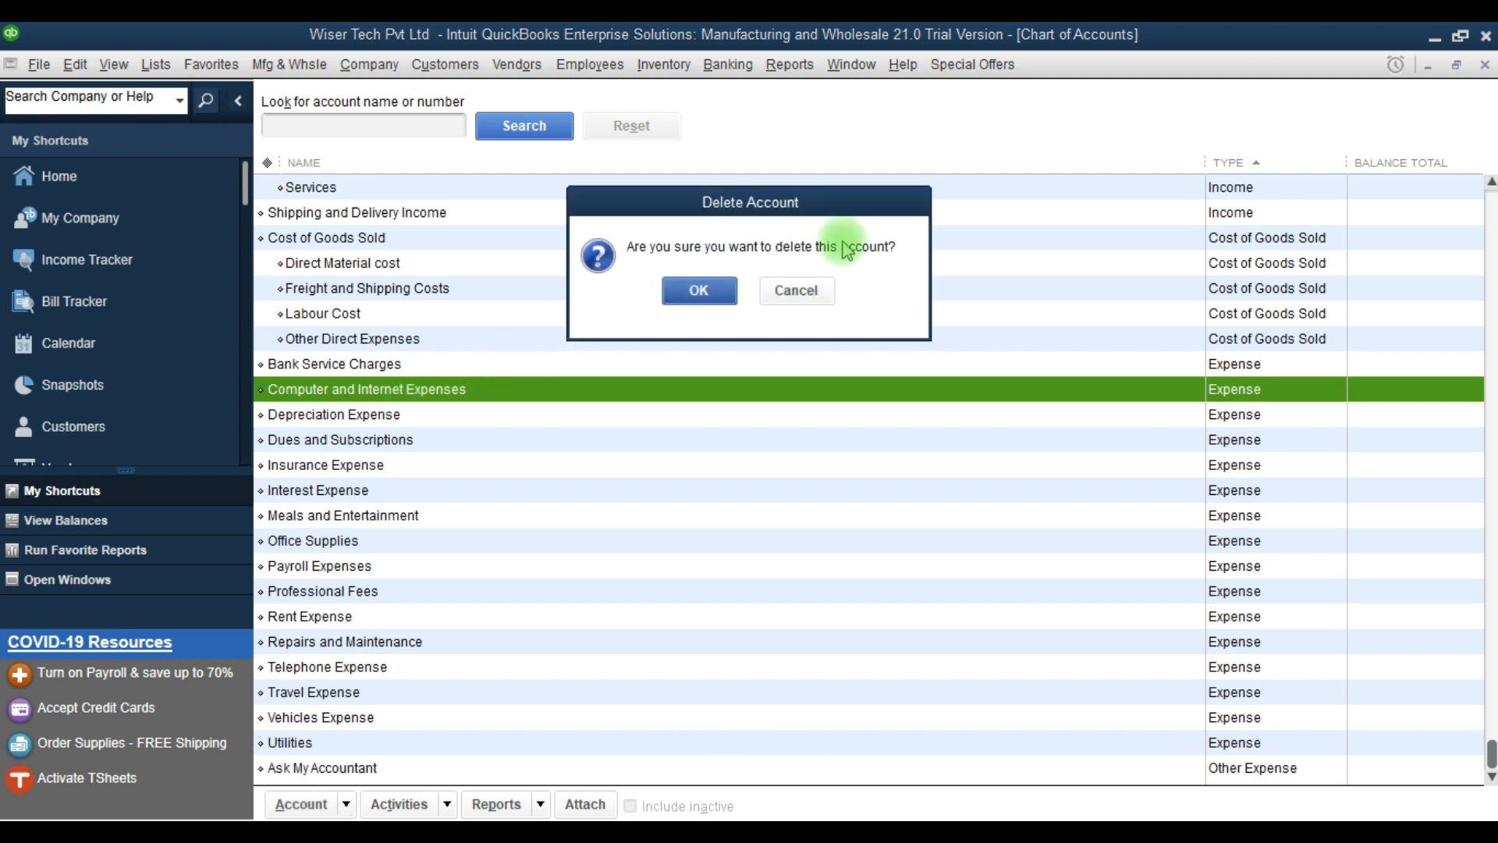
key("Escape")
key("ctrl+d")
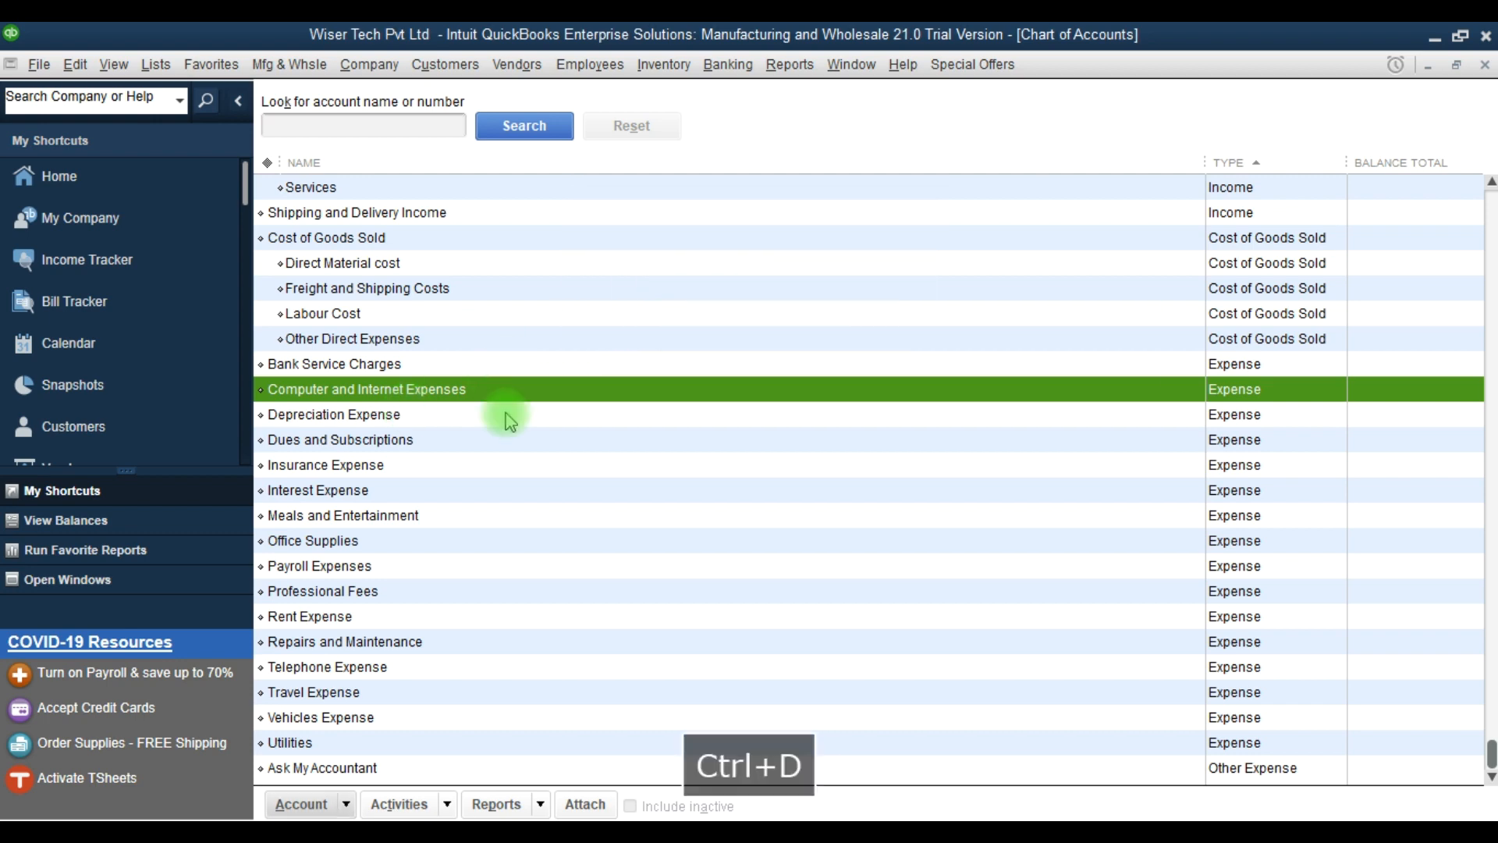
left_click(690, 287)
- Delete the Telephone Expense account from the chart of accounts and confirm the deletion
key("Down")
key("Down")
key("Down")
key("Down")
key("Down")
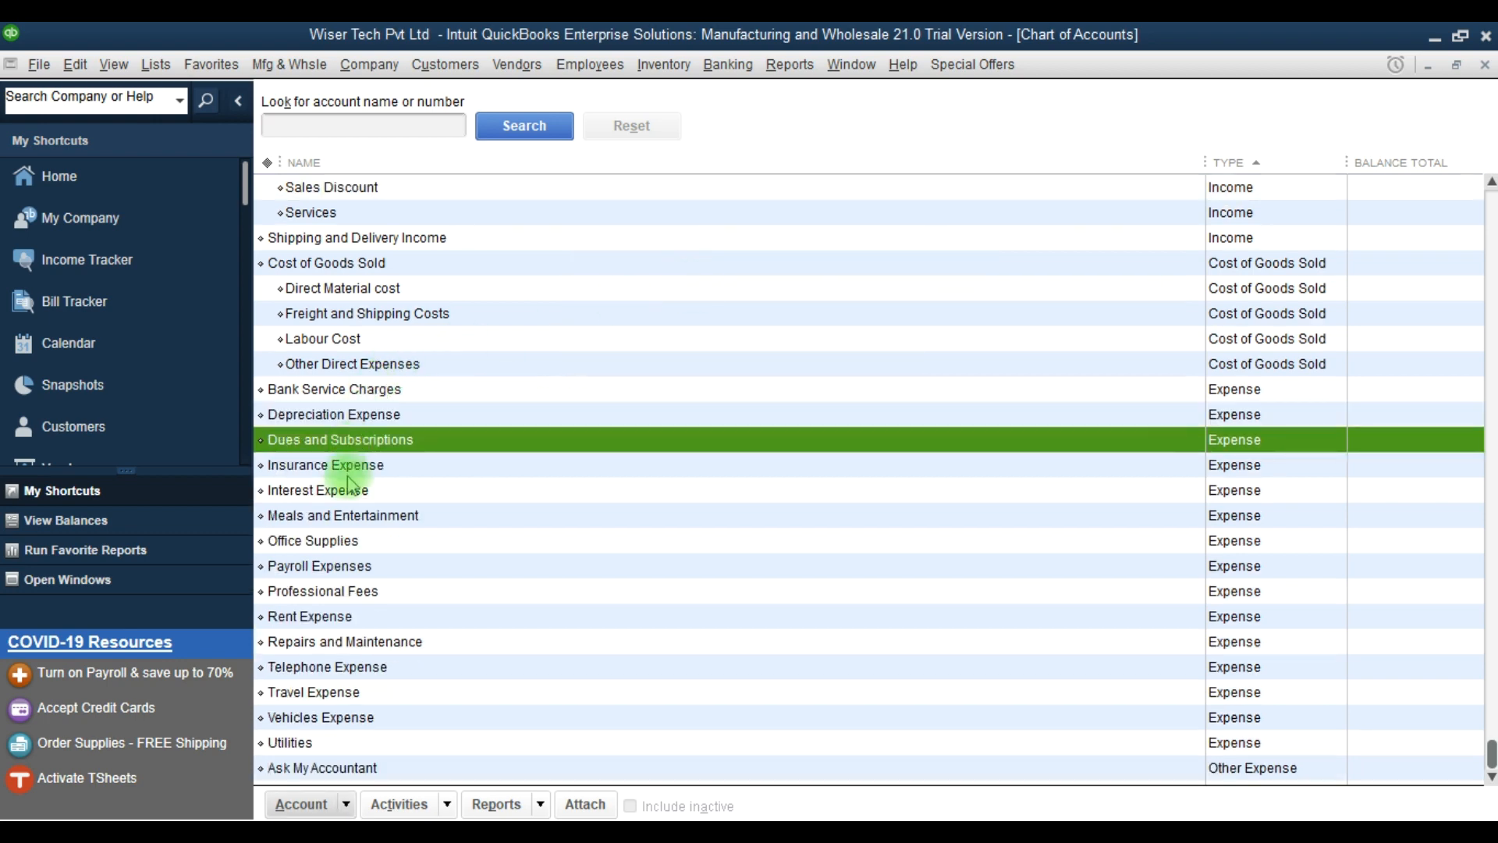
key("Down")
key("Down")
key("Down")
key("Down")
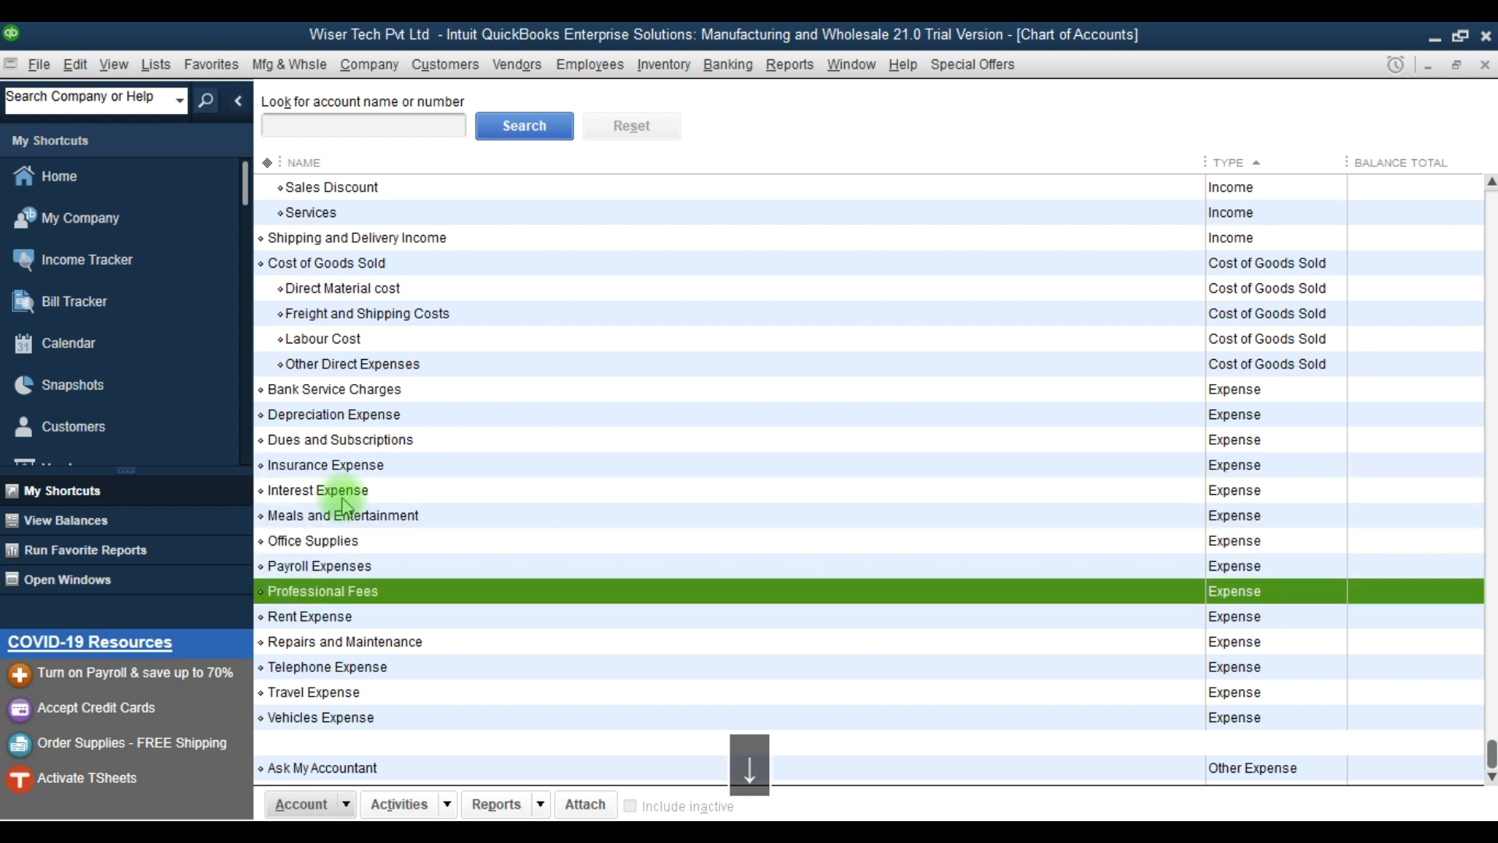
key("Down")
key("Down")
key("Down")
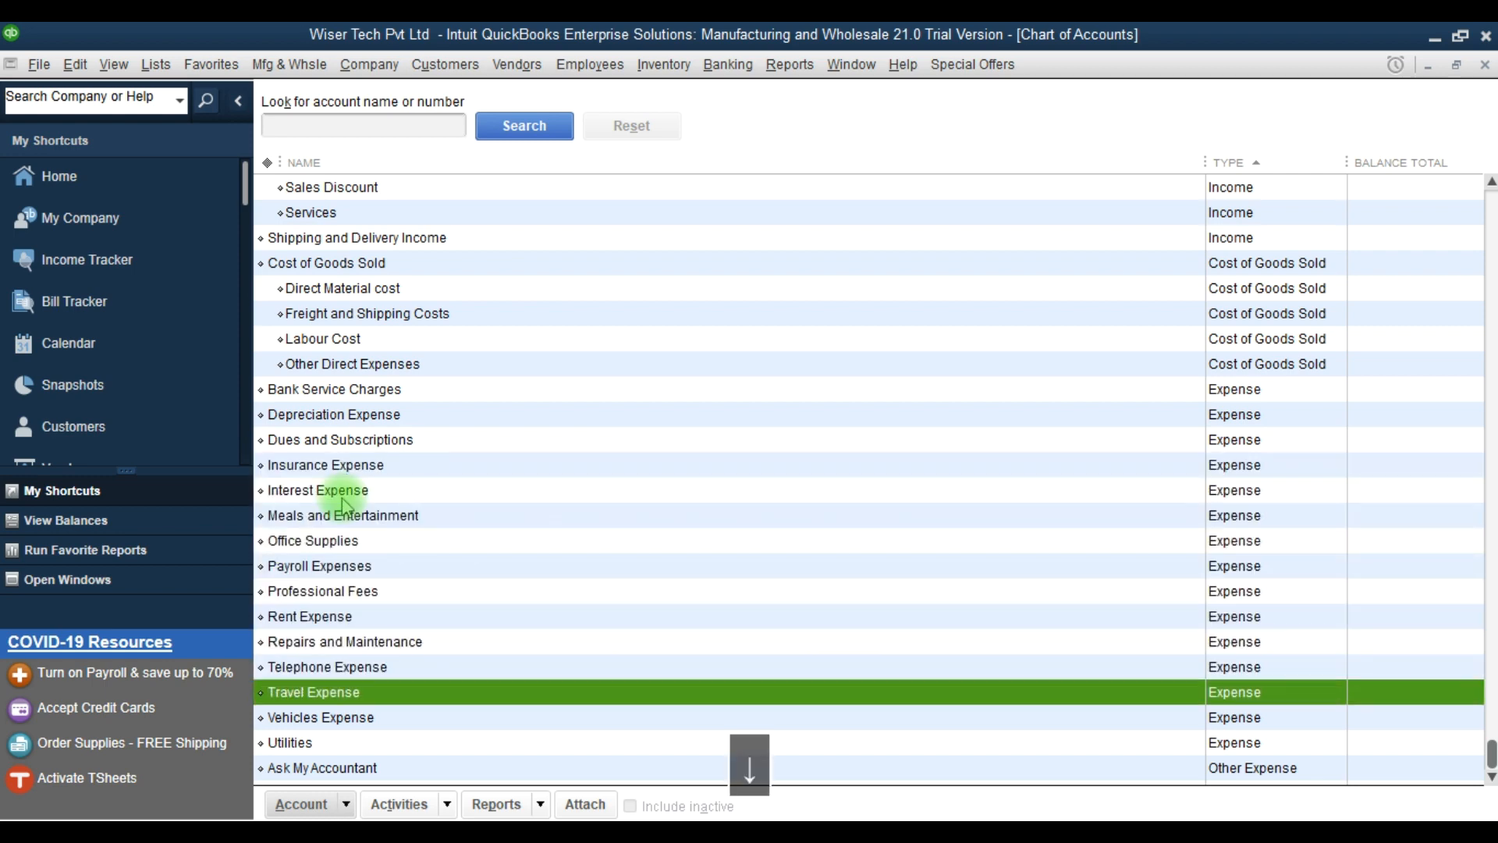
key("Up")
key("Up")
key("ctrl+d")
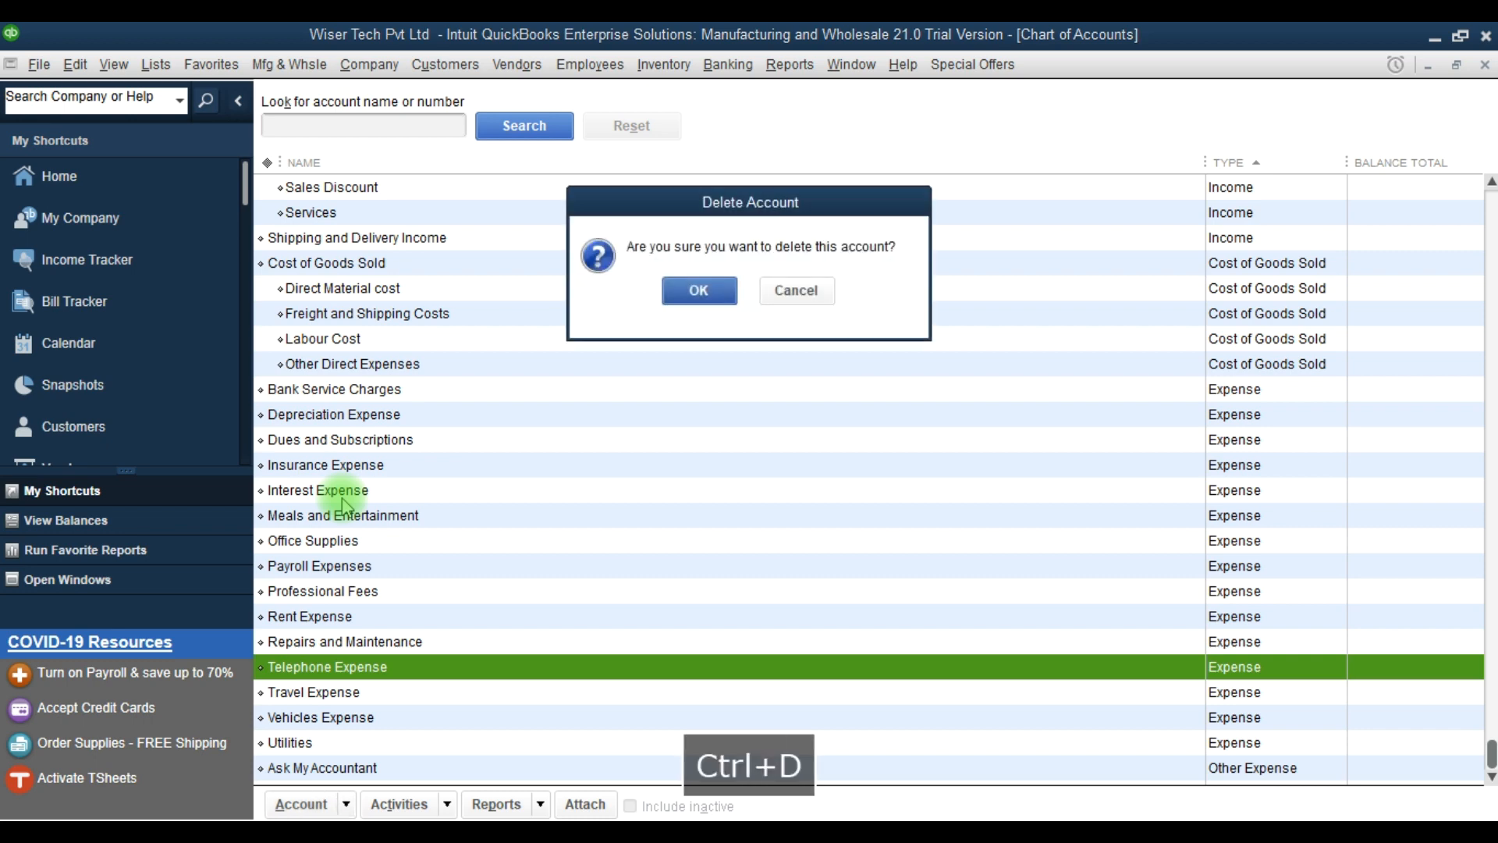
key("Return")
- Examine the chart of accounts from the Utilities expense account back up to the fixed asset and bank accounts
key("Down")
key("Down")
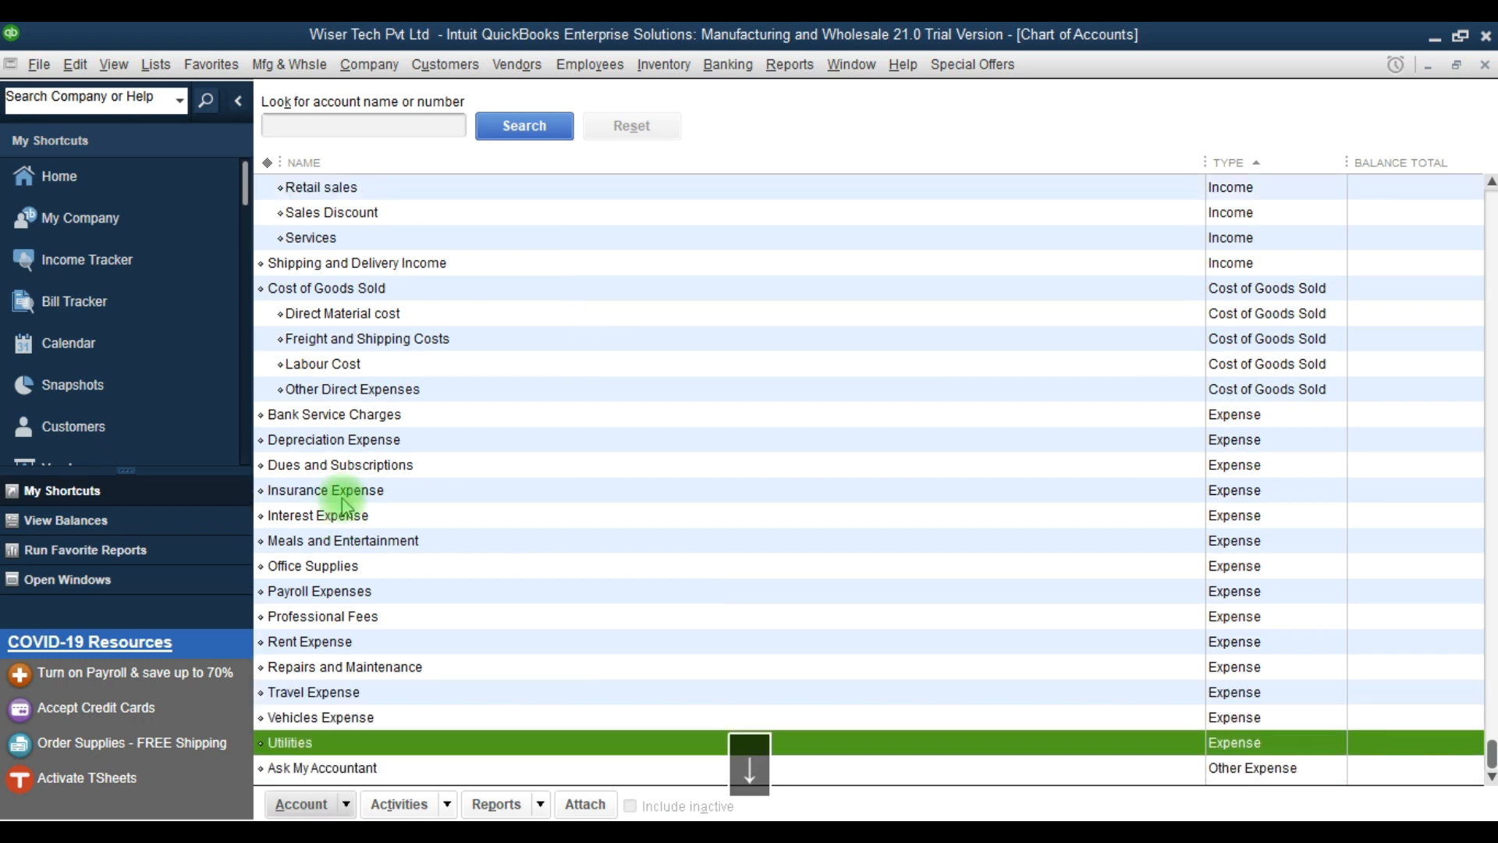
key("Up")
key("Up")
key("Up")
key("Up")
key("Up")
key("Up")
key("Up")
key("Up")
key("Up")
key("Up")
key("Up")
key("Up")
key("Up")
key("Up")
key("Up")
key("Up")
key("Up")
key("Up")
key("Up")
key("Up")
key("Up")
key("Up")
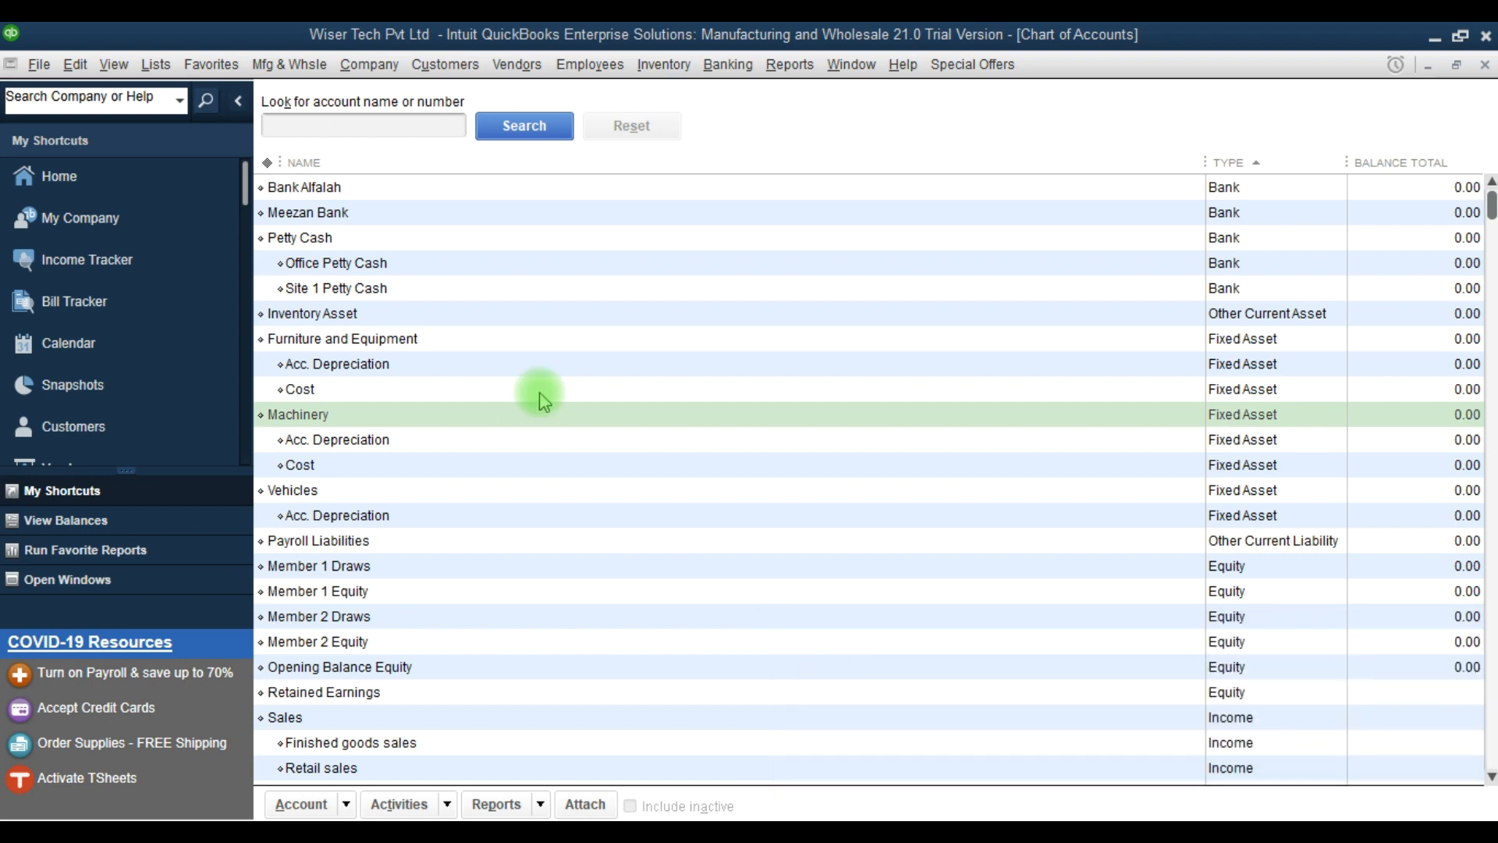
- Add a Long Term Liability account named Loan from ABC Company and save it, continuing with another new account
key("F9")
key("ctrl+n")
left_click(522, 465)
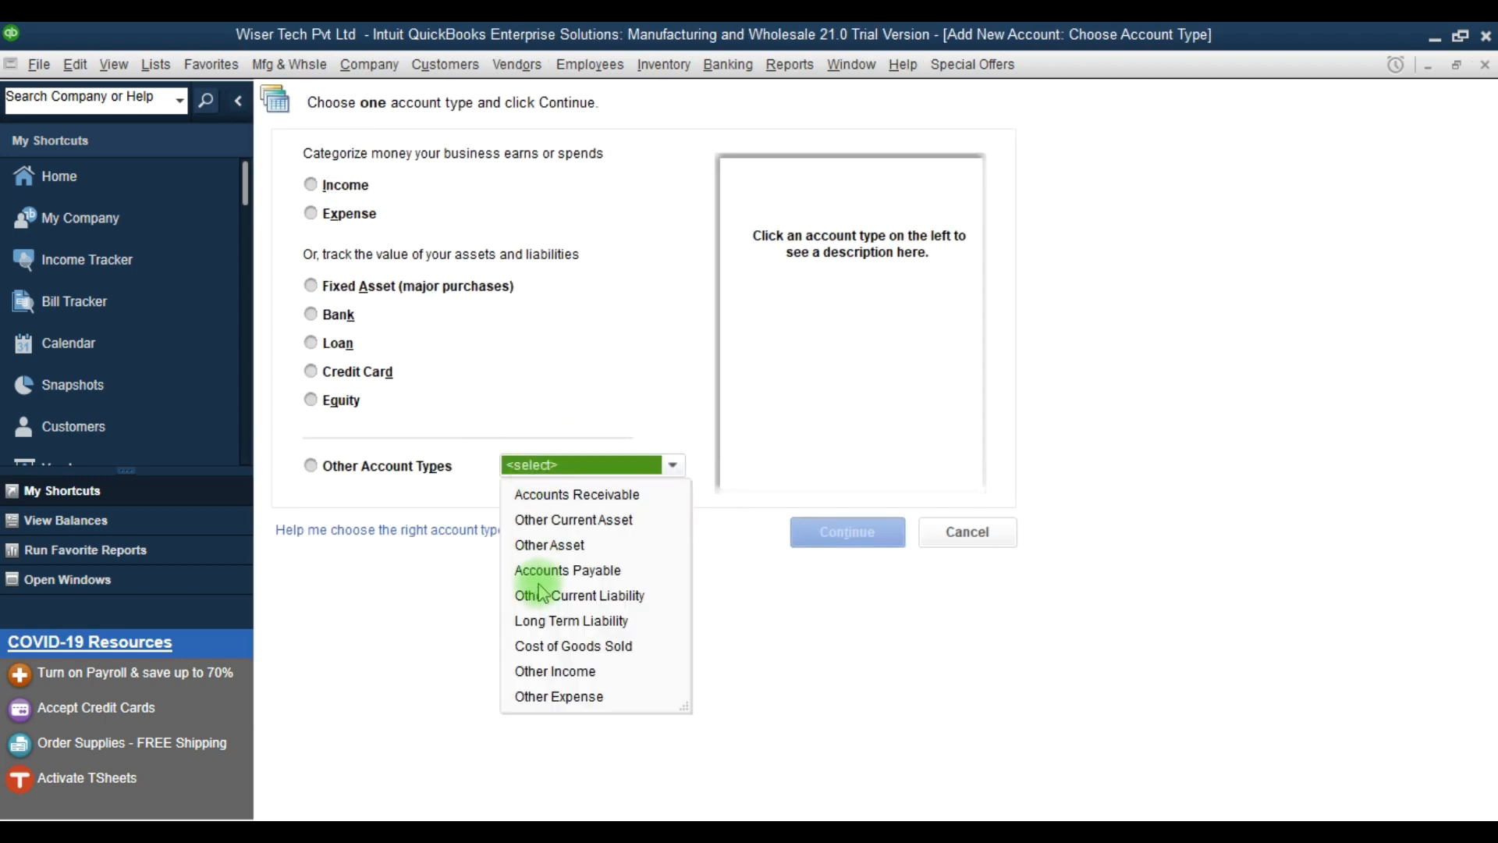
left_click(571, 620)
left_click(847, 531)
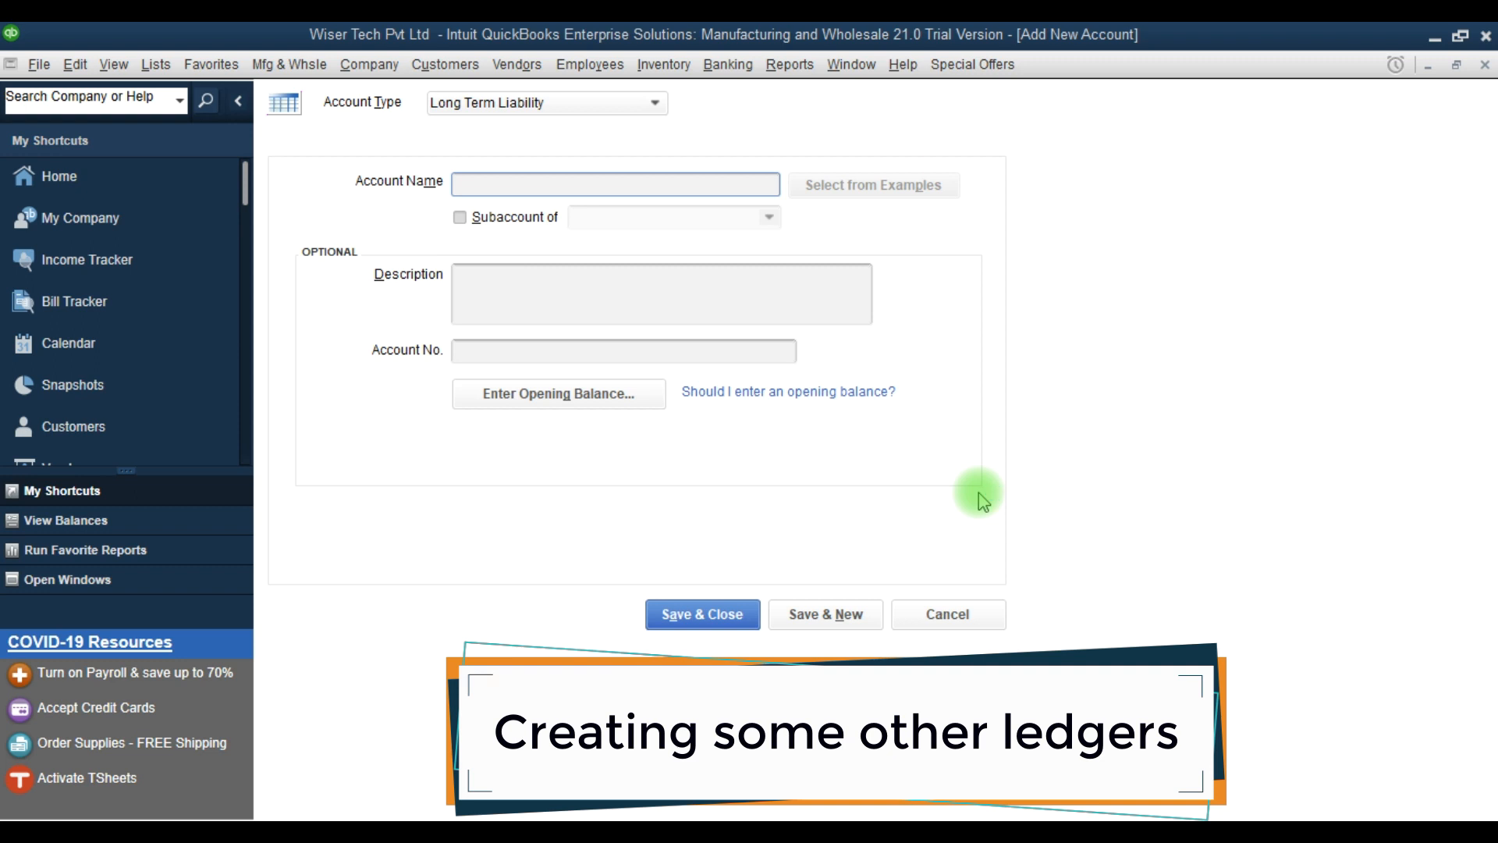
type("Loan from ABC C")
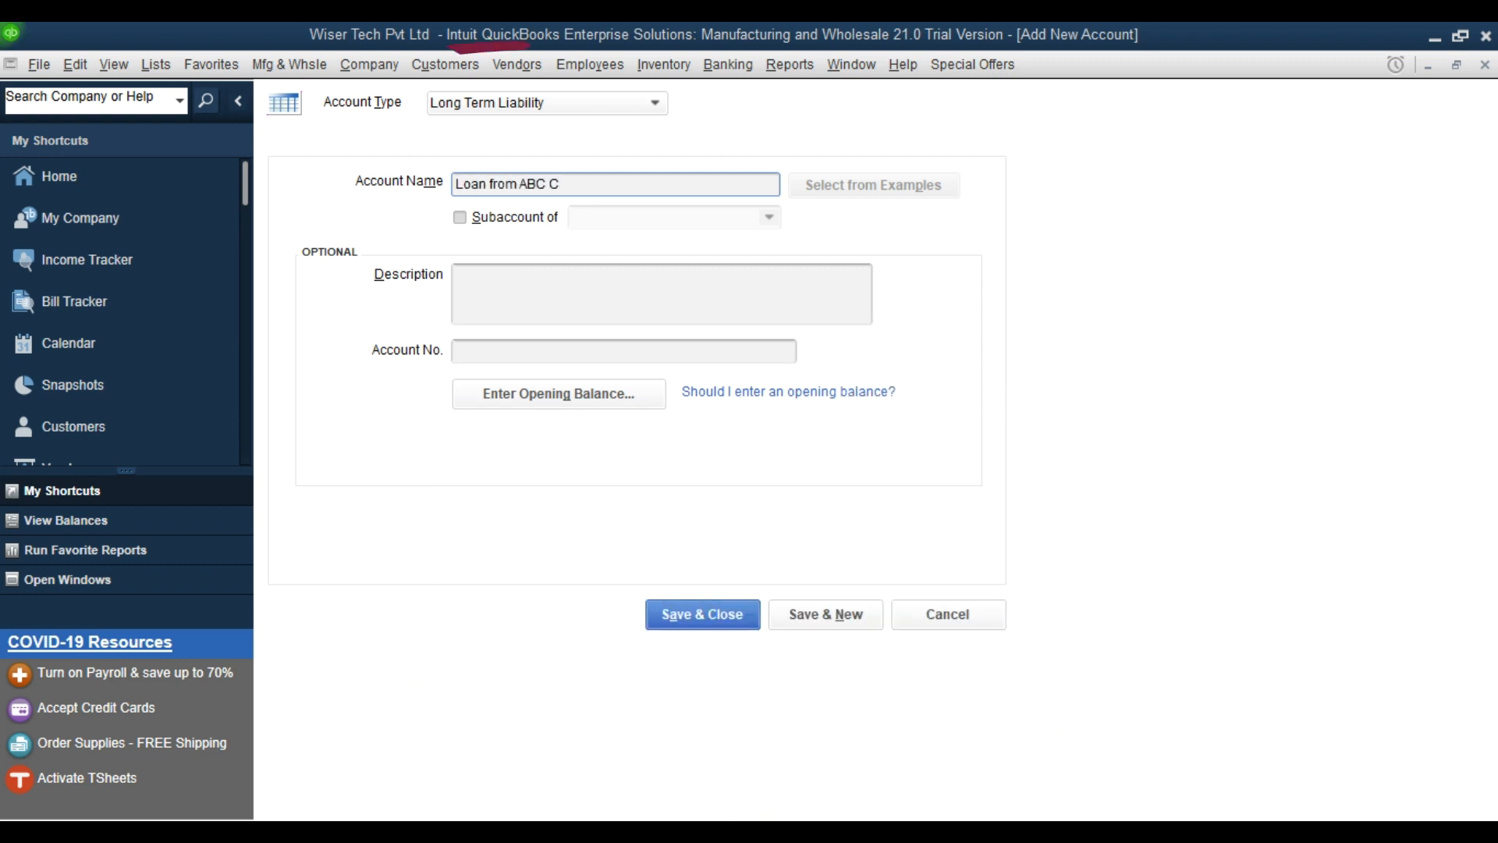
type("ompany")
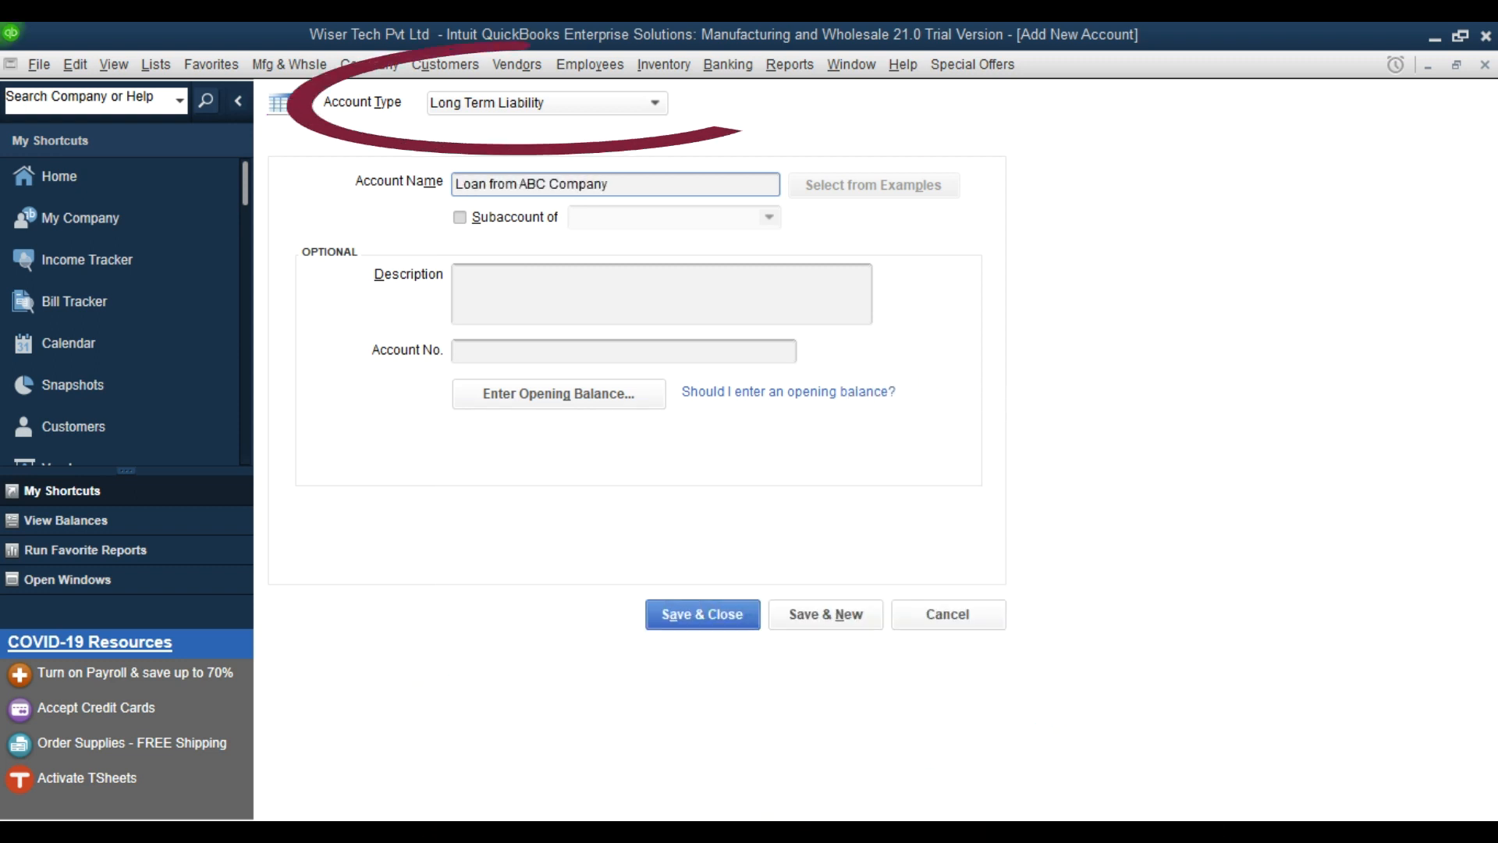
left_click(839, 634)
- Add an Other Current Asset account named Prepaid Expenses and save it, continuing with another new account
left_click(648, 102)
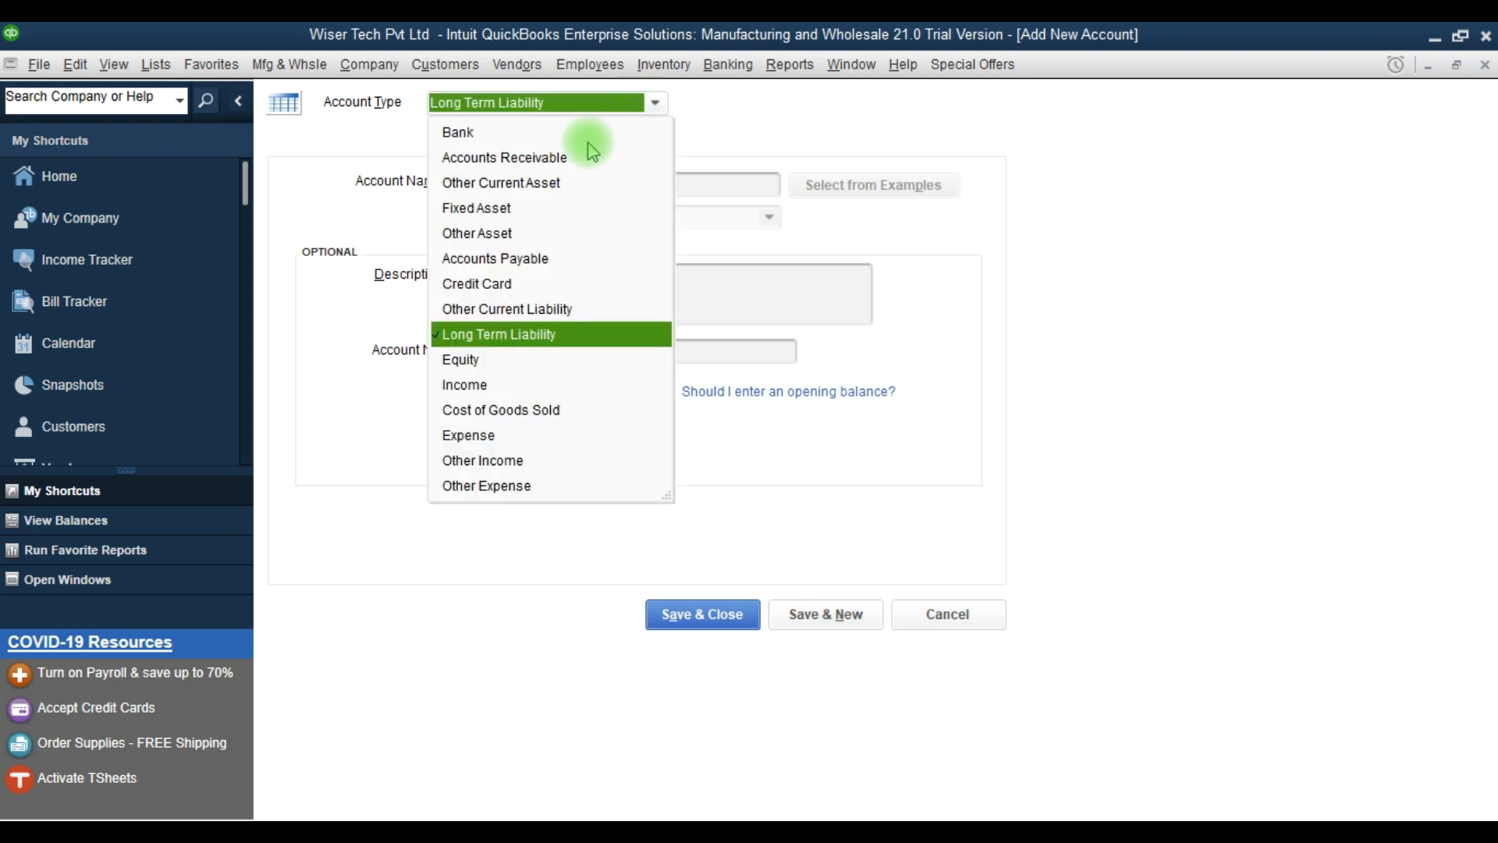
left_click(527, 187)
type("Prepaid Expenses")
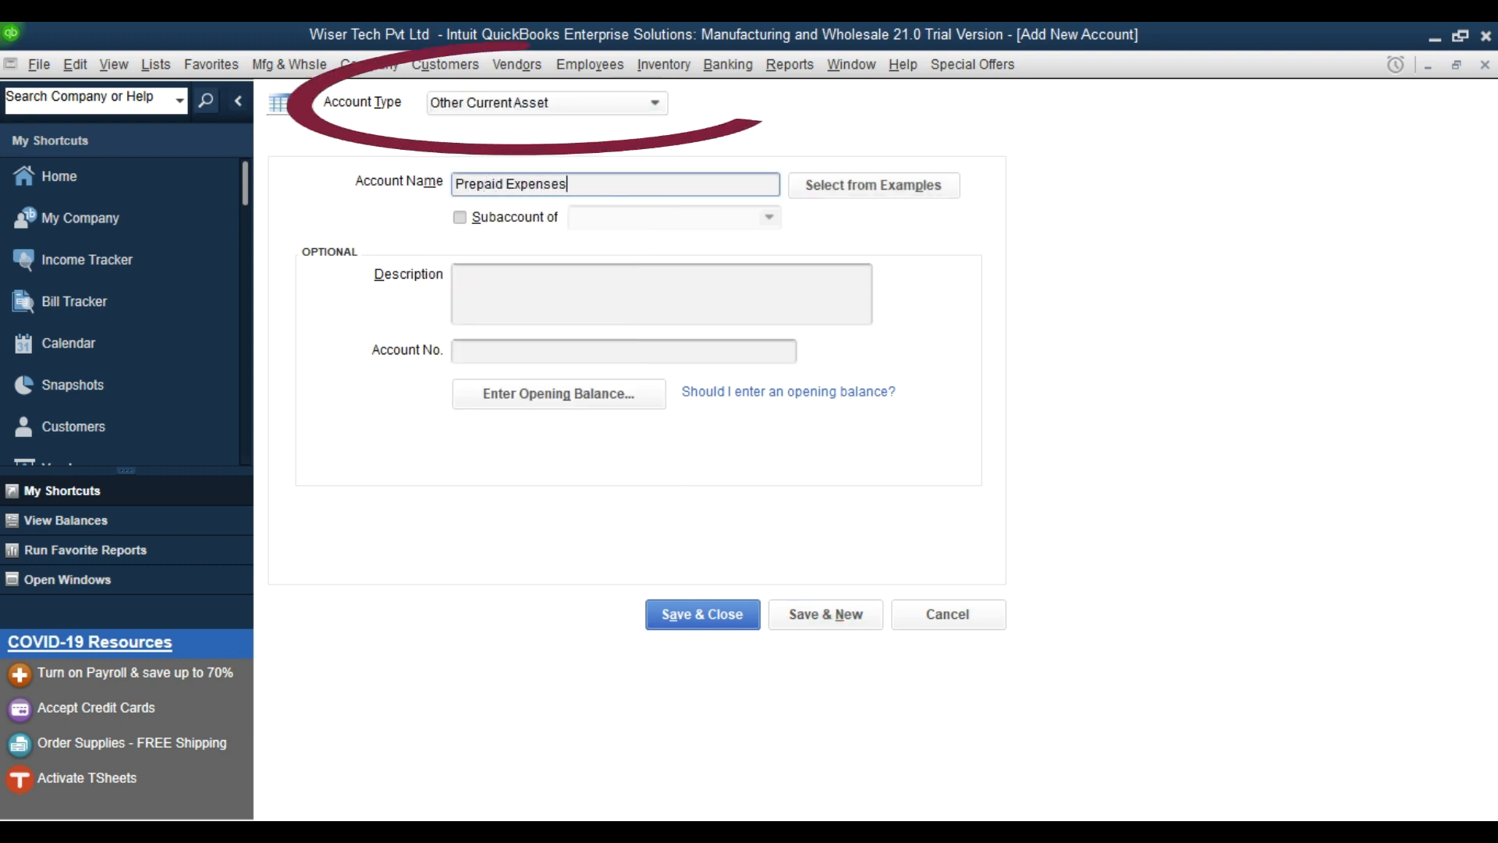
left_click(828, 613)
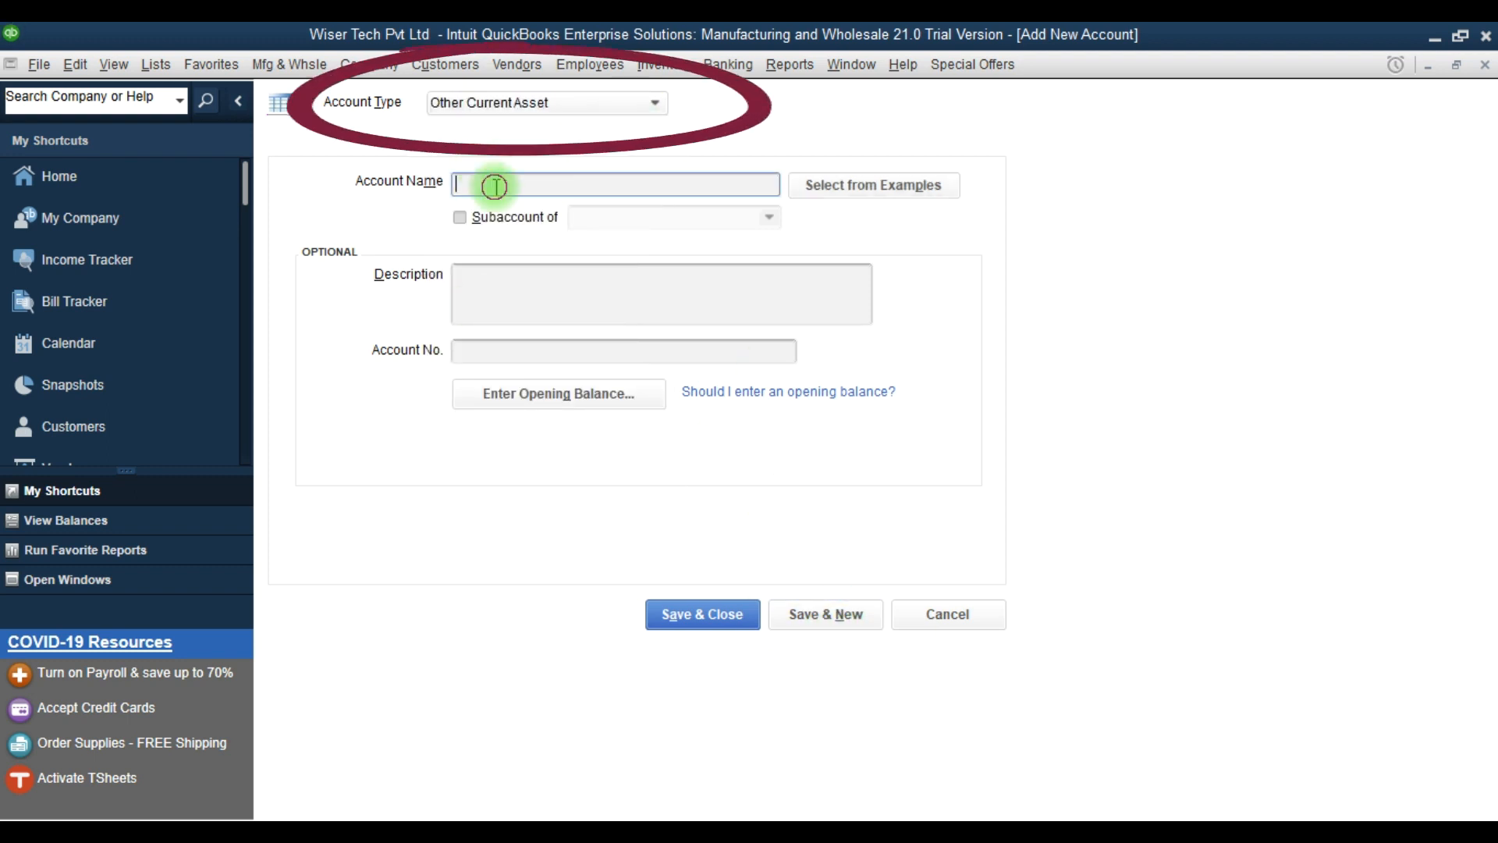
- Add an Other Current Asset account named Prepaid Rent as a subaccount of Prepaid Expenses, and save it
type("Prepaid Rent")
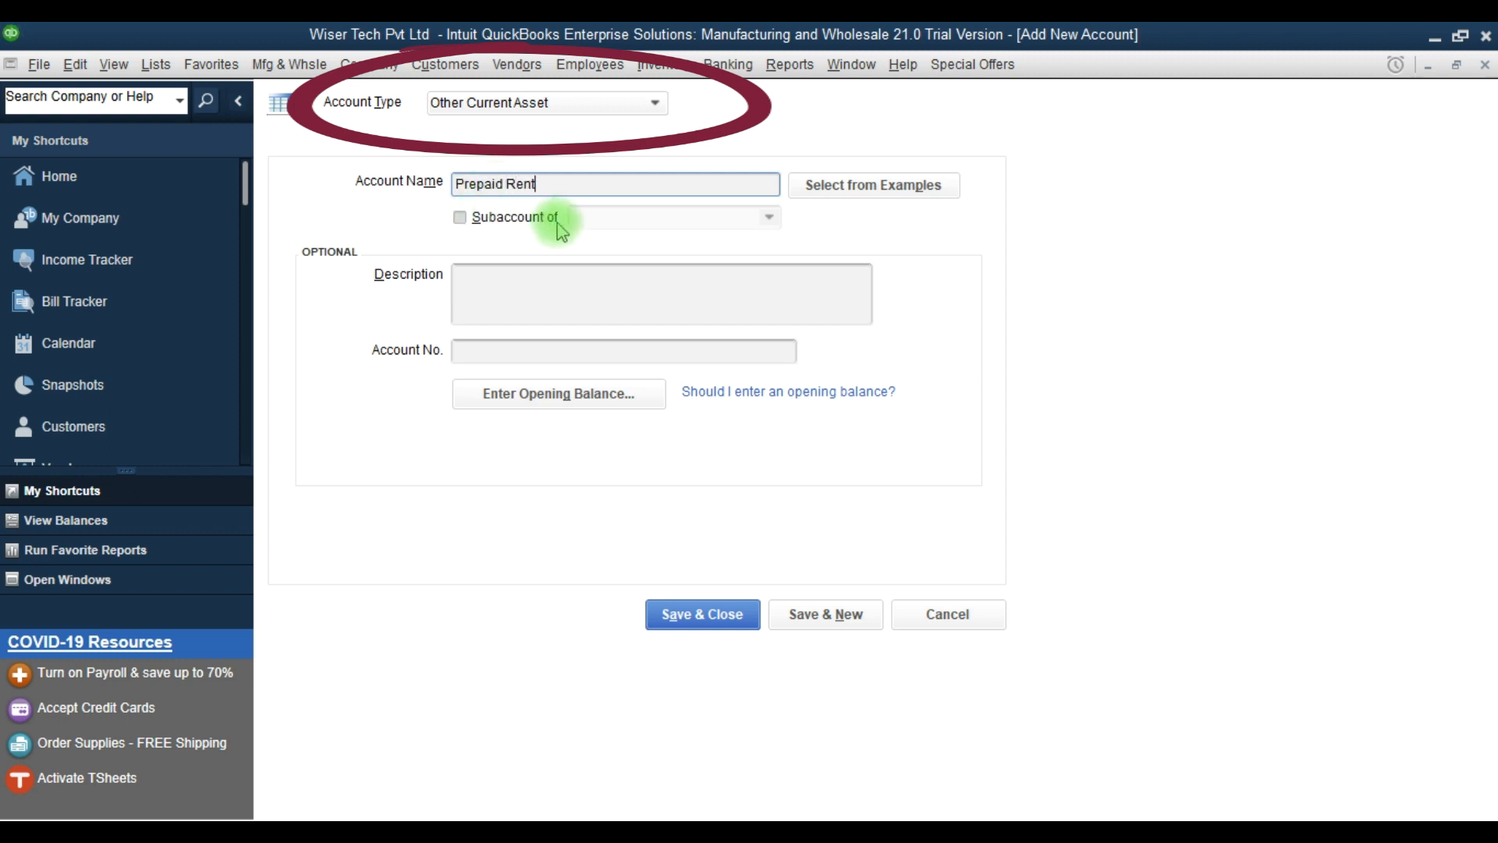
left_click(552, 219)
left_click(754, 230)
left_click(639, 320)
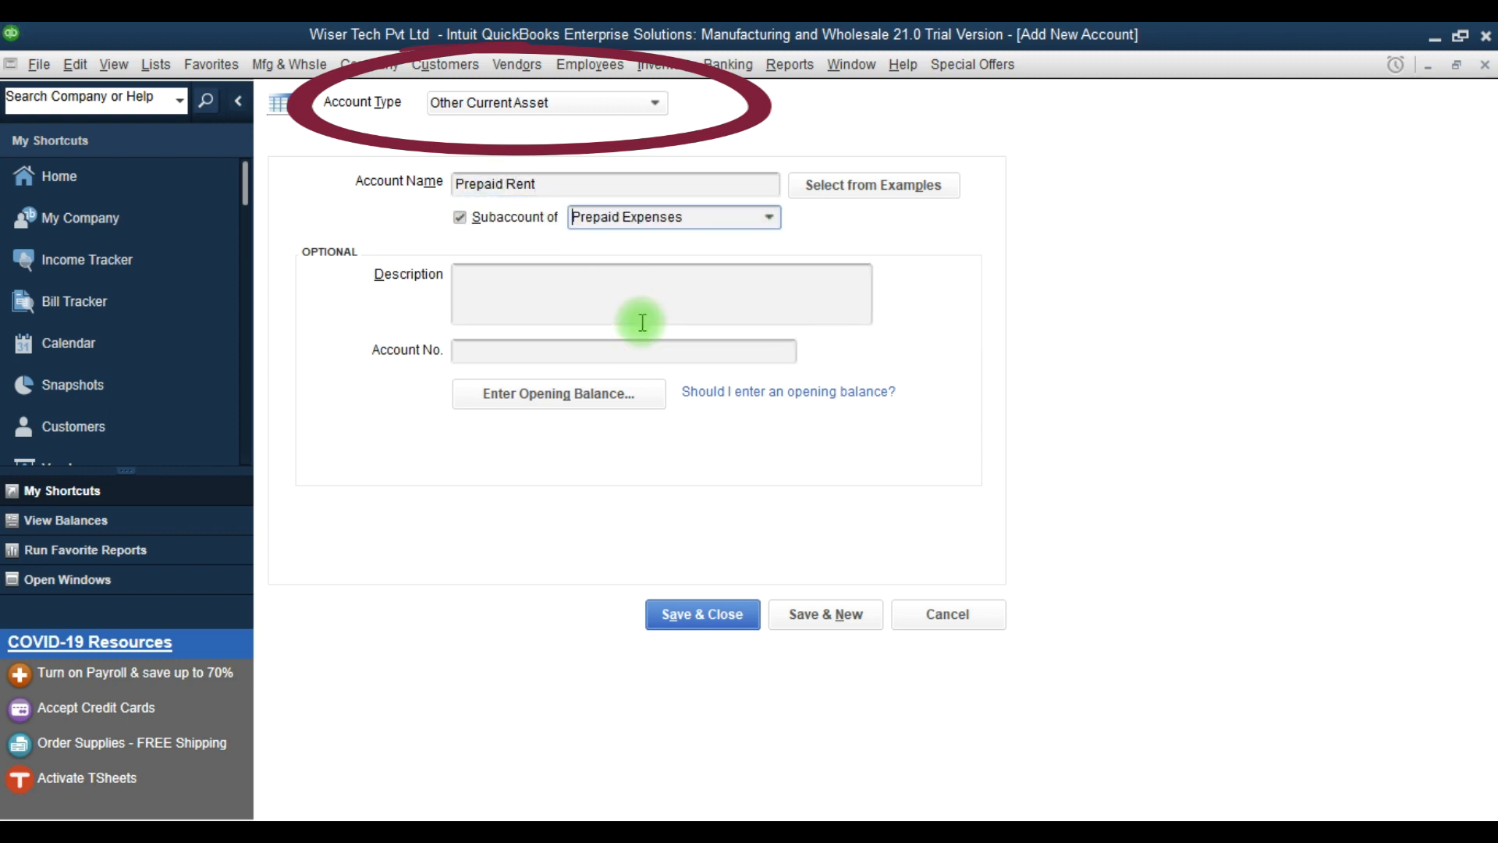
left_click(819, 614)
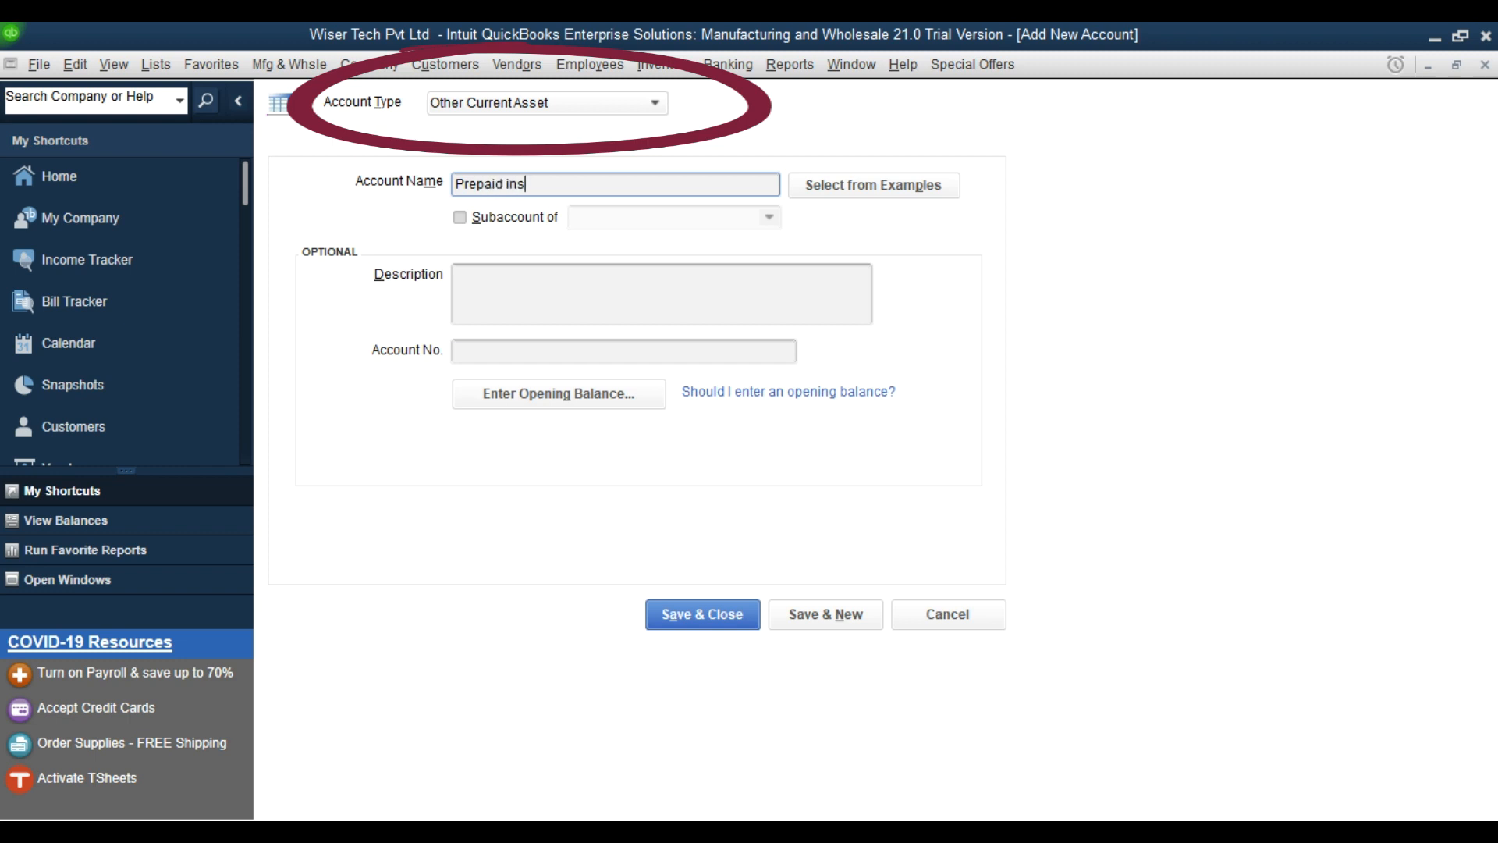
- Add an account named Prepaid insurance as a subaccount of Prepaid Expenses, save it, and close the new account form
left_click(523, 224)
left_click(769, 217)
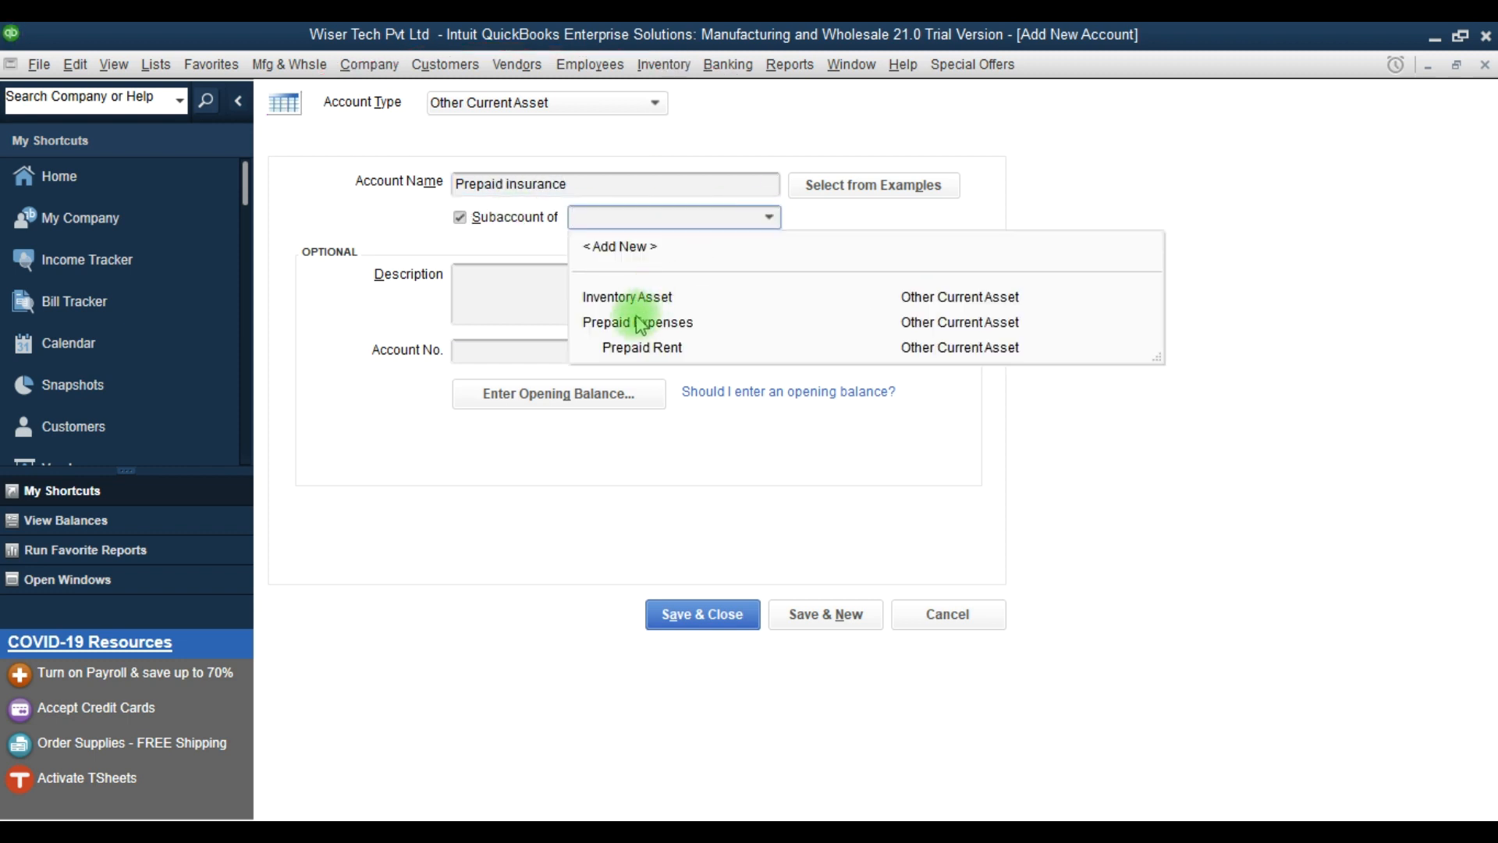
left_click(635, 321)
left_click(811, 624)
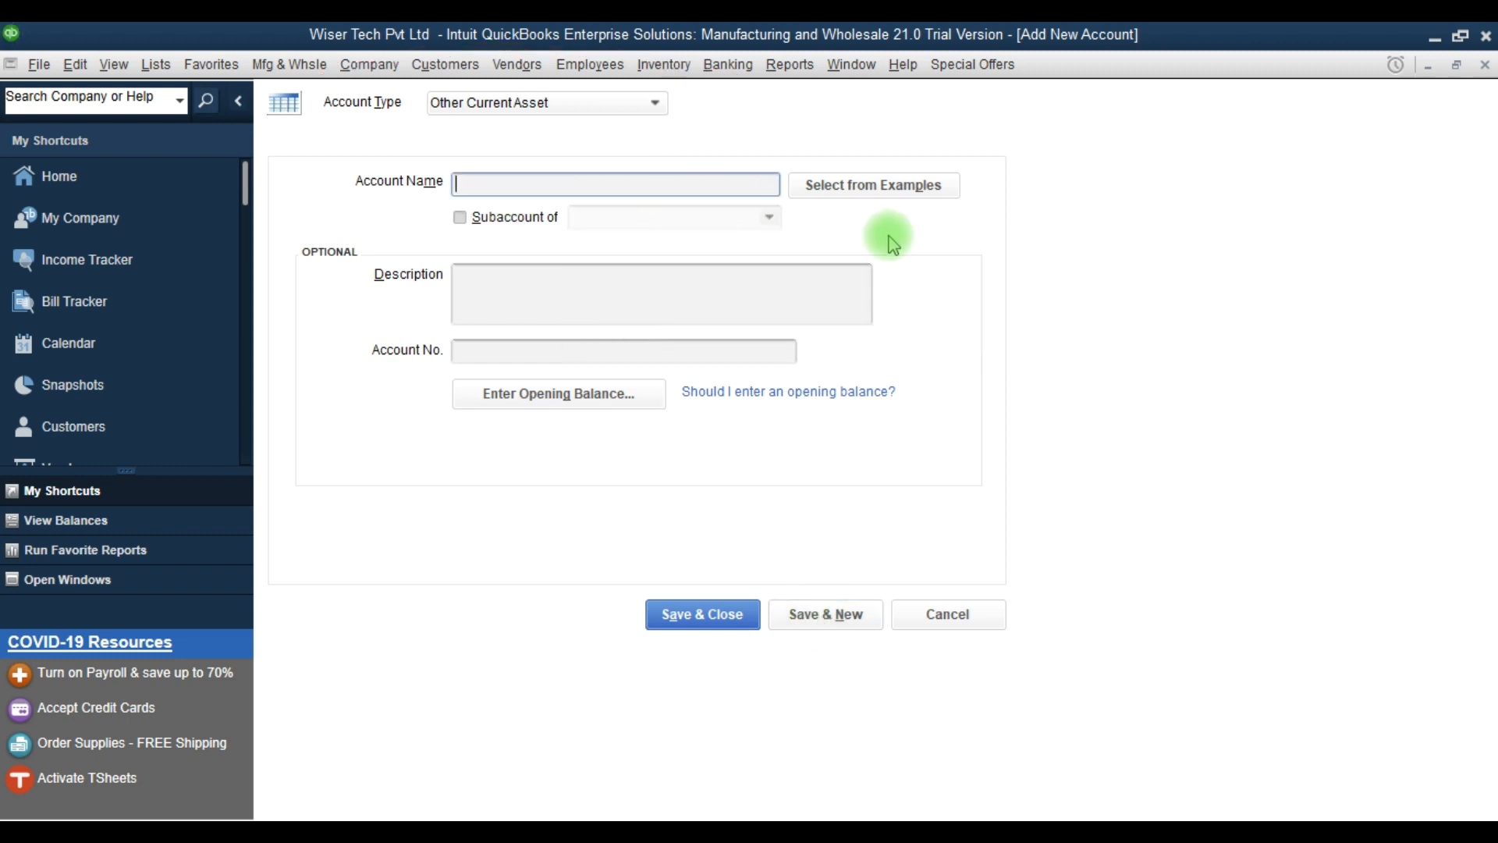
key("Escape")
key("F9")
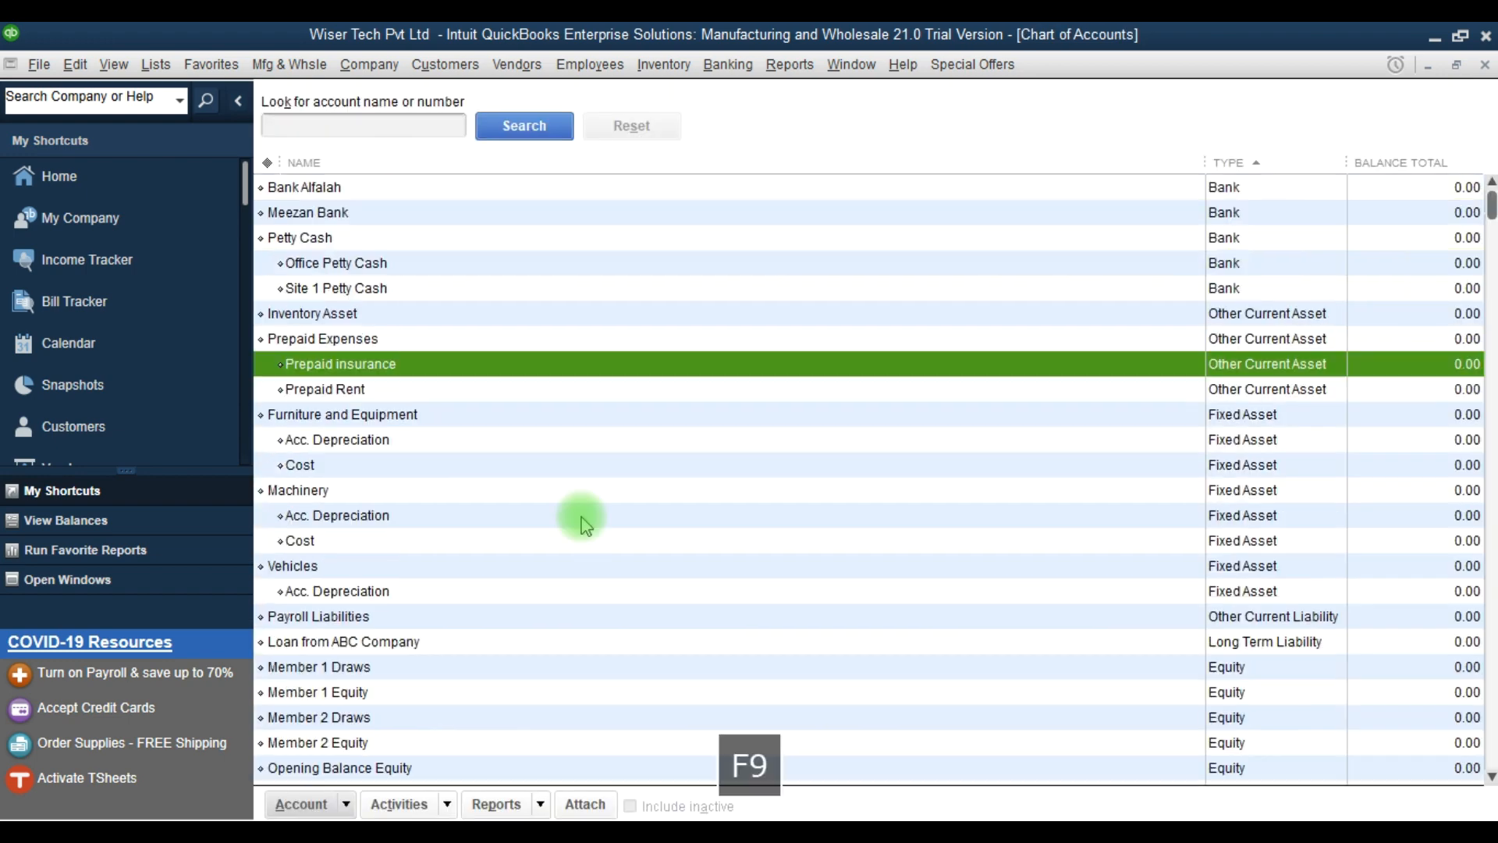
- Add an Other Current Asset account named Cash Advances to Employees, save it, and close the new account form
key("ctrl+n")
left_click(581, 465)
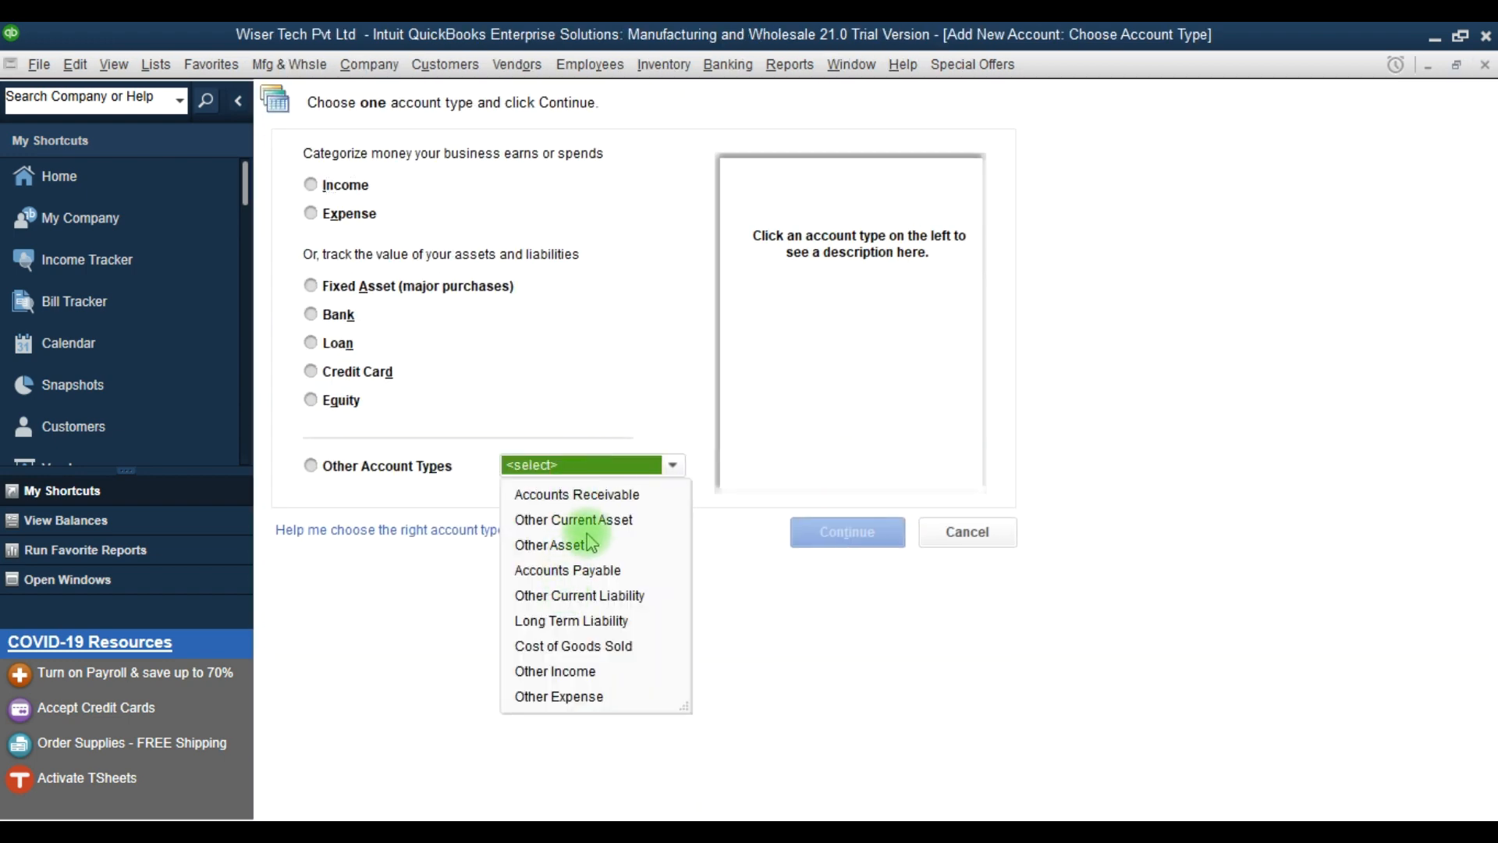
left_click(563, 518)
left_click(848, 534)
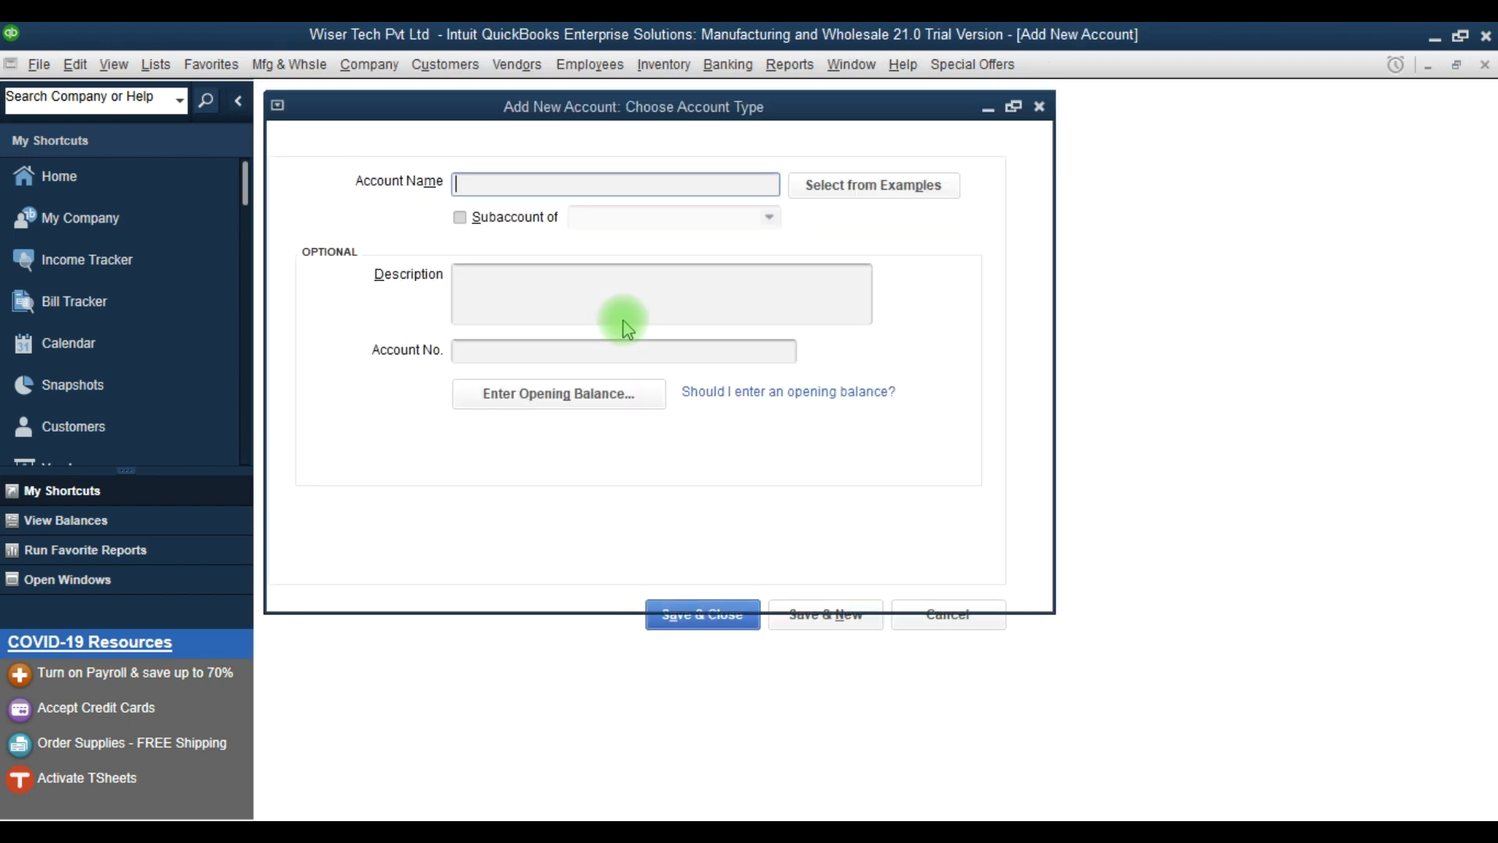
type("Ca")
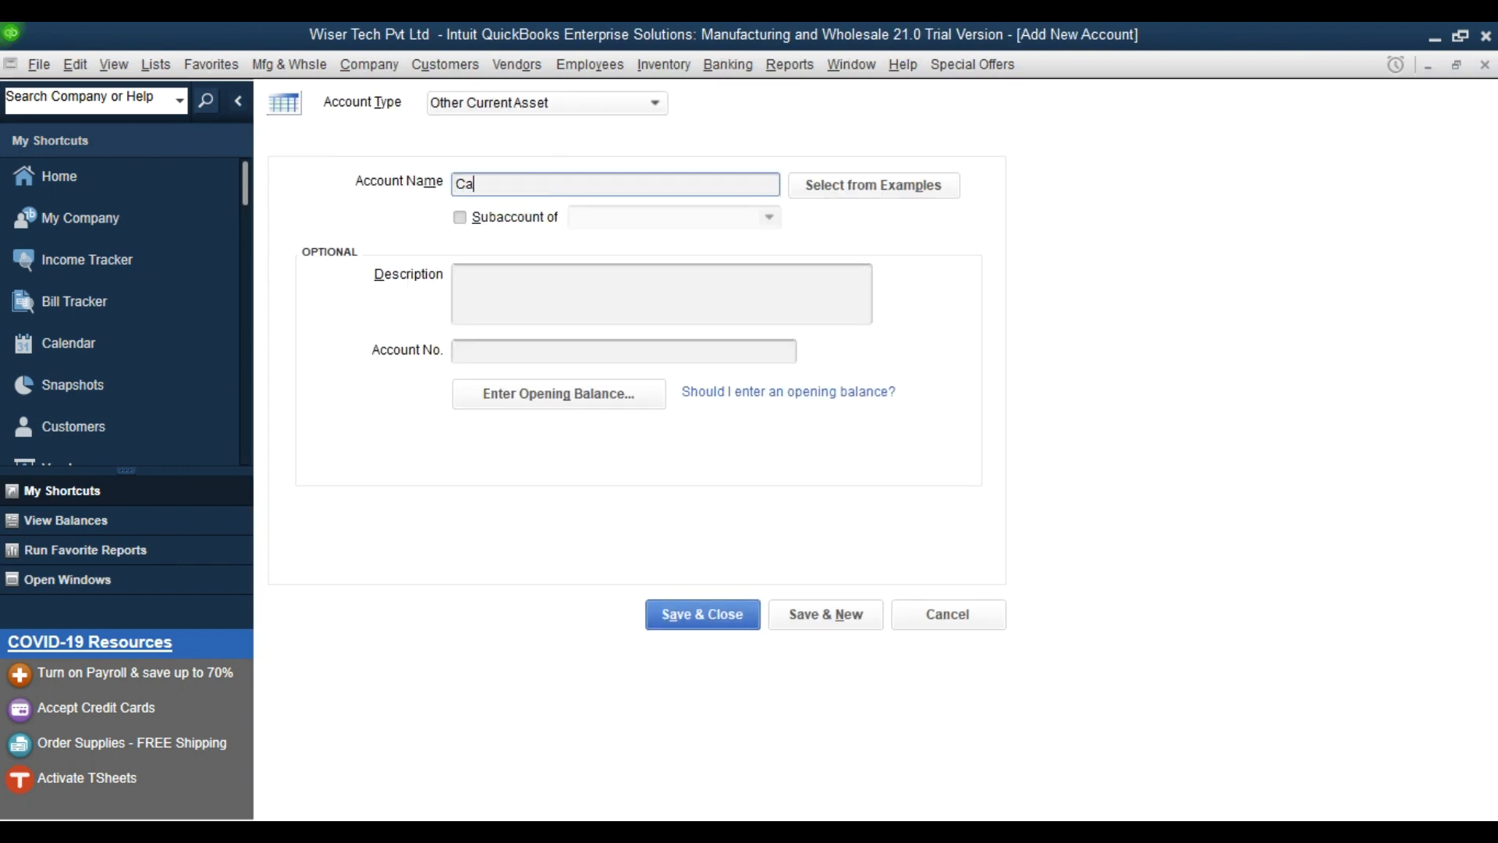
type("sh Advances to Employees")
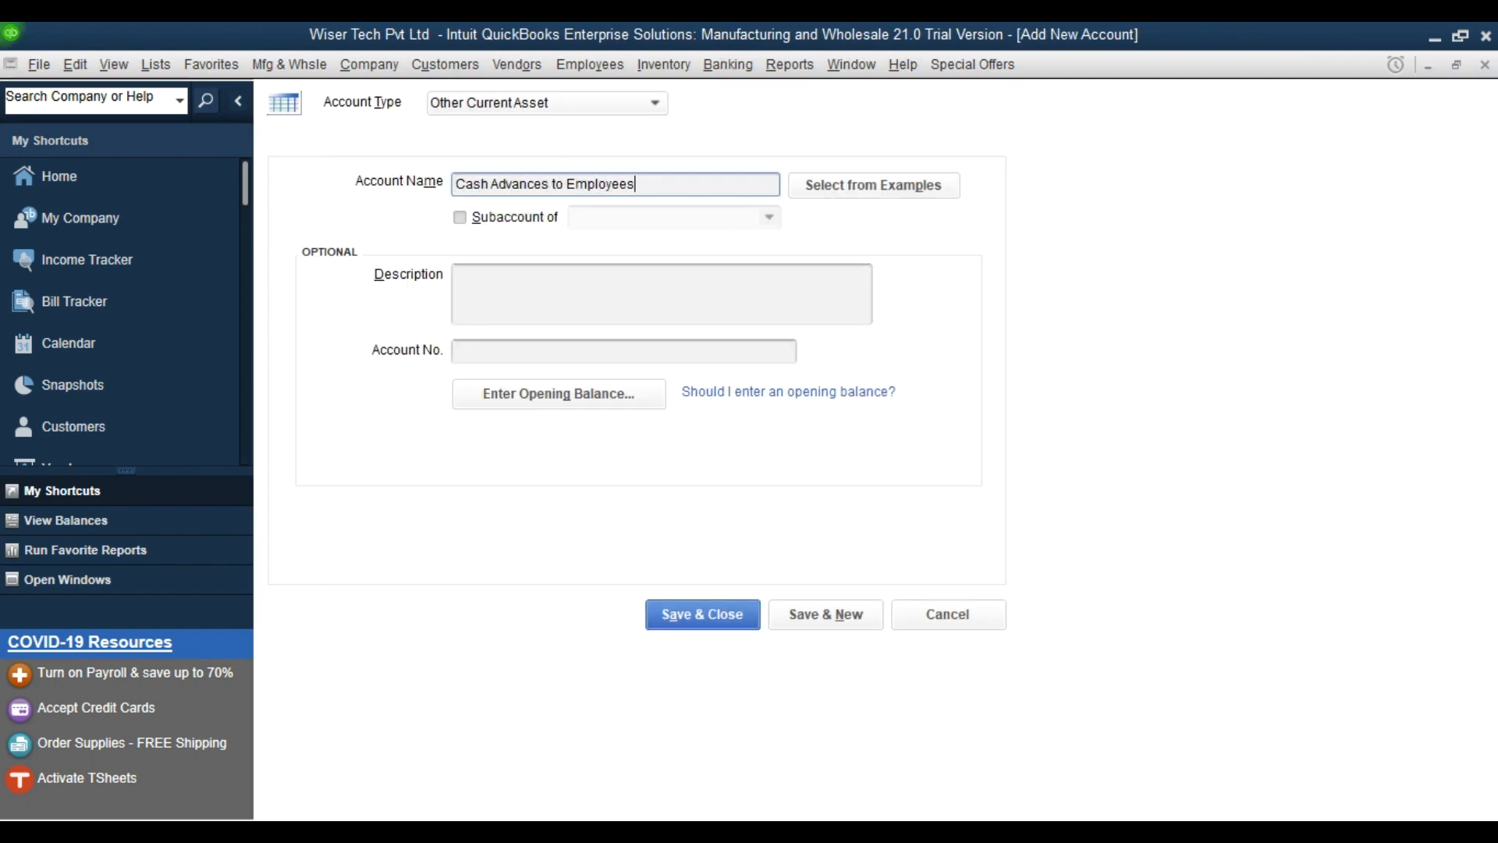
left_click(808, 615)
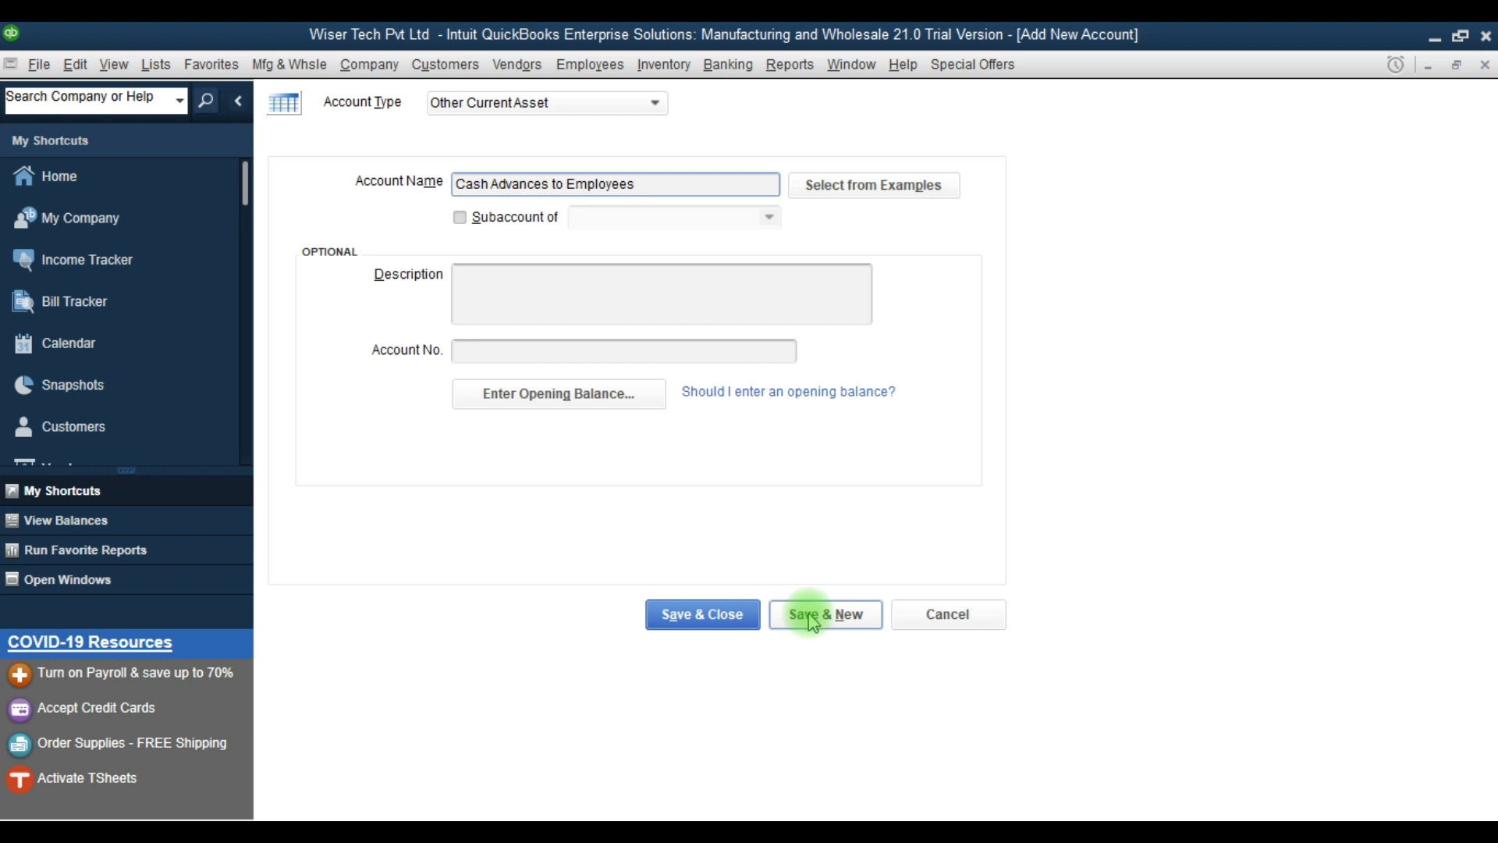
key("Escape")
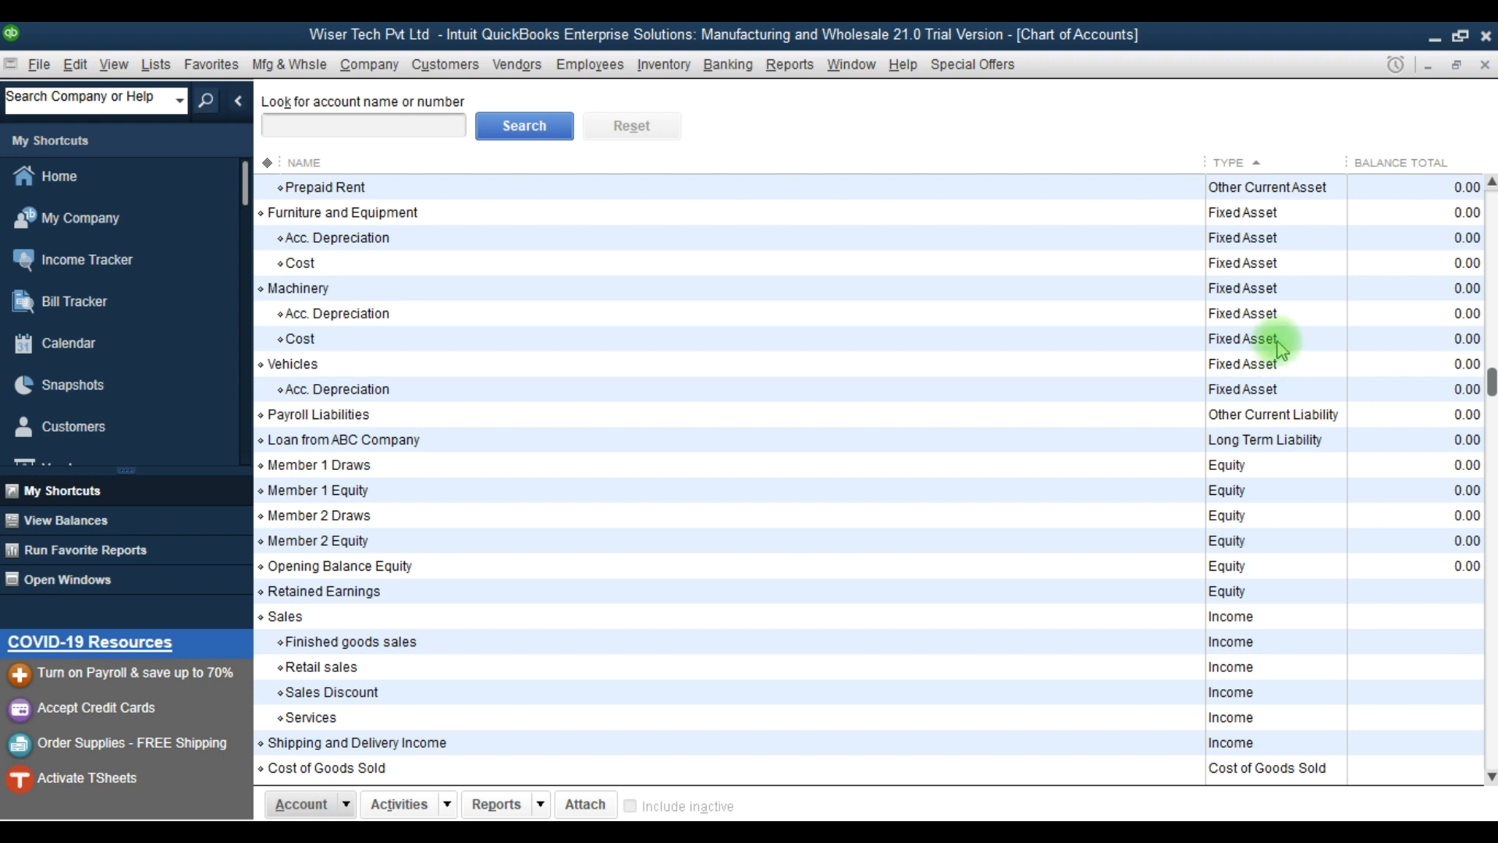
- Examine the complete chart of accounts, from the bank accounts down to Ask My Accountant
scroll(1252, 647, "down", 2)
scroll(1248, 640, "up", 5)
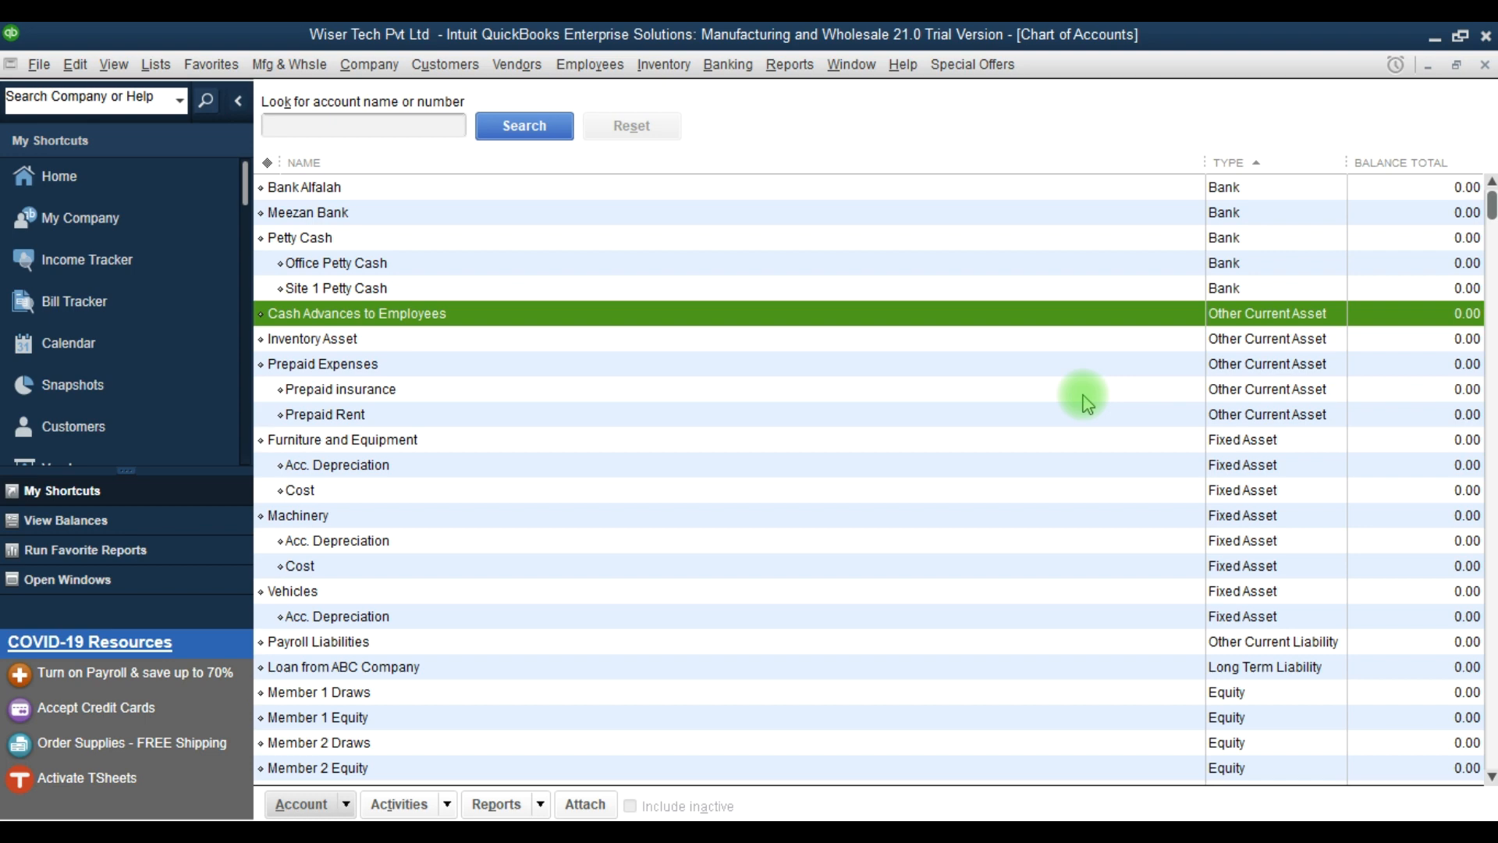
key("F9")
key("F9")
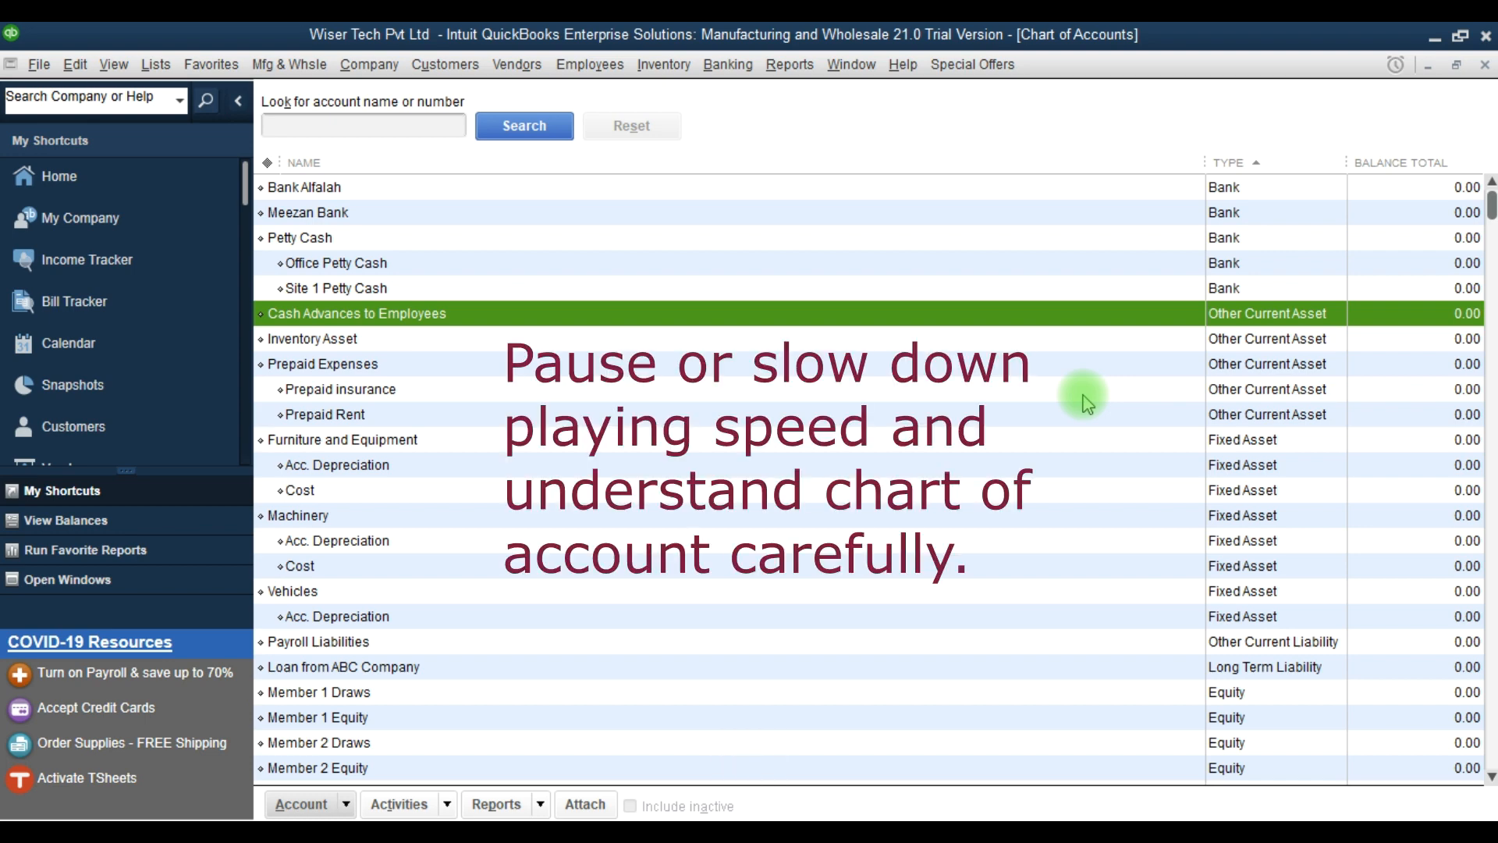
key("Down")
key("Down")
key("Down")
key("Down")
key("Down")
key("Down")
key("Down")
key("Down")
key("Down")
key("Down")
key("Down")
key("Down")
key("Down")
key("Down")
key("Down")
key("Down")
key("Down")
key("Down")
key("Down")
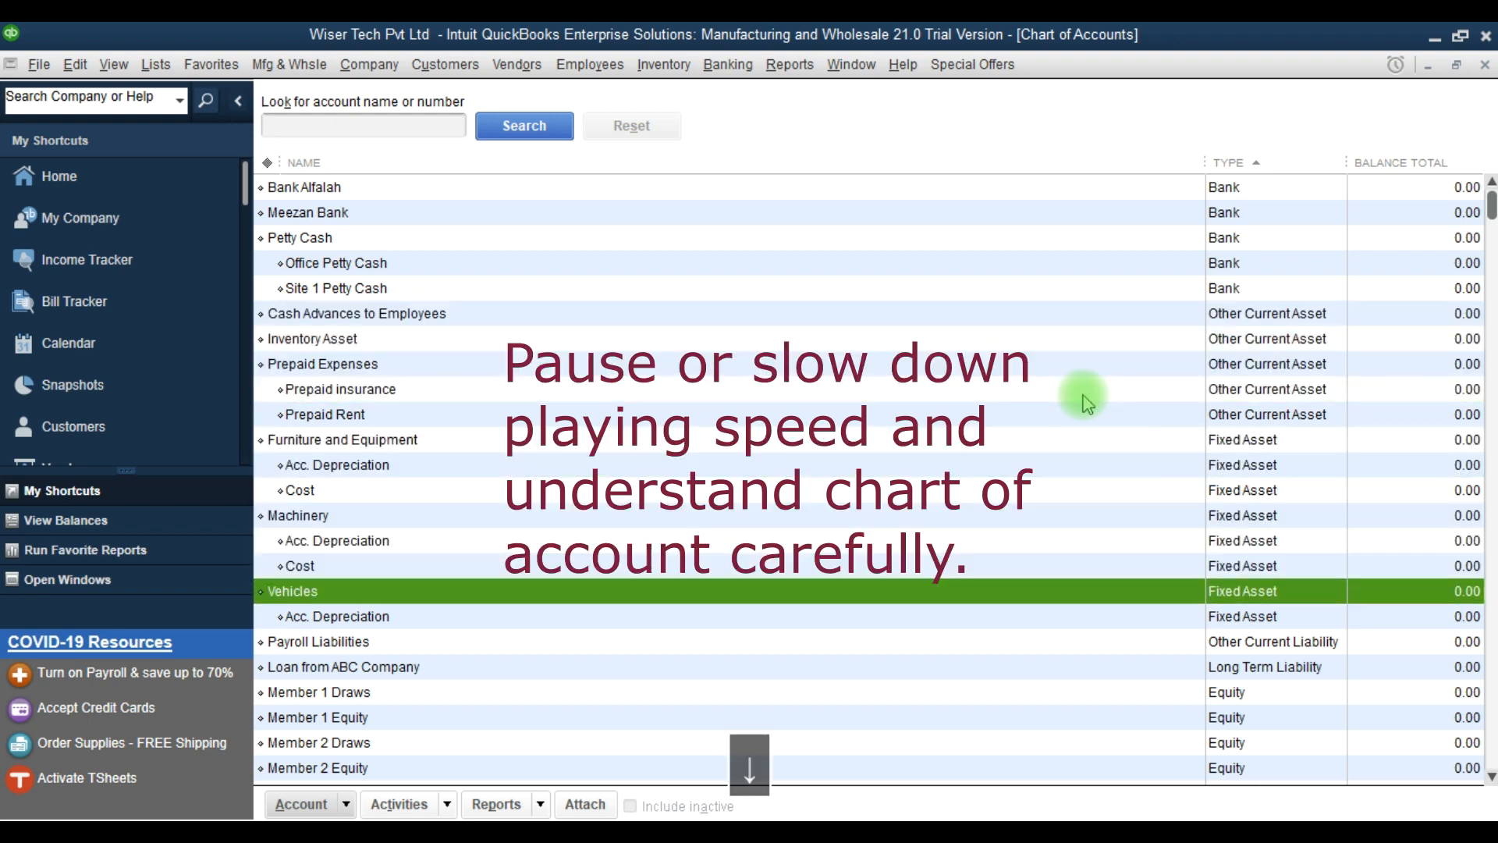
key("Down")
key("Down")
key("Down")
key("Down")
key("Down")
key("Down")
key("Down")
key("Down")
key("Down")
key("Down")
key("Down")
key("Down")
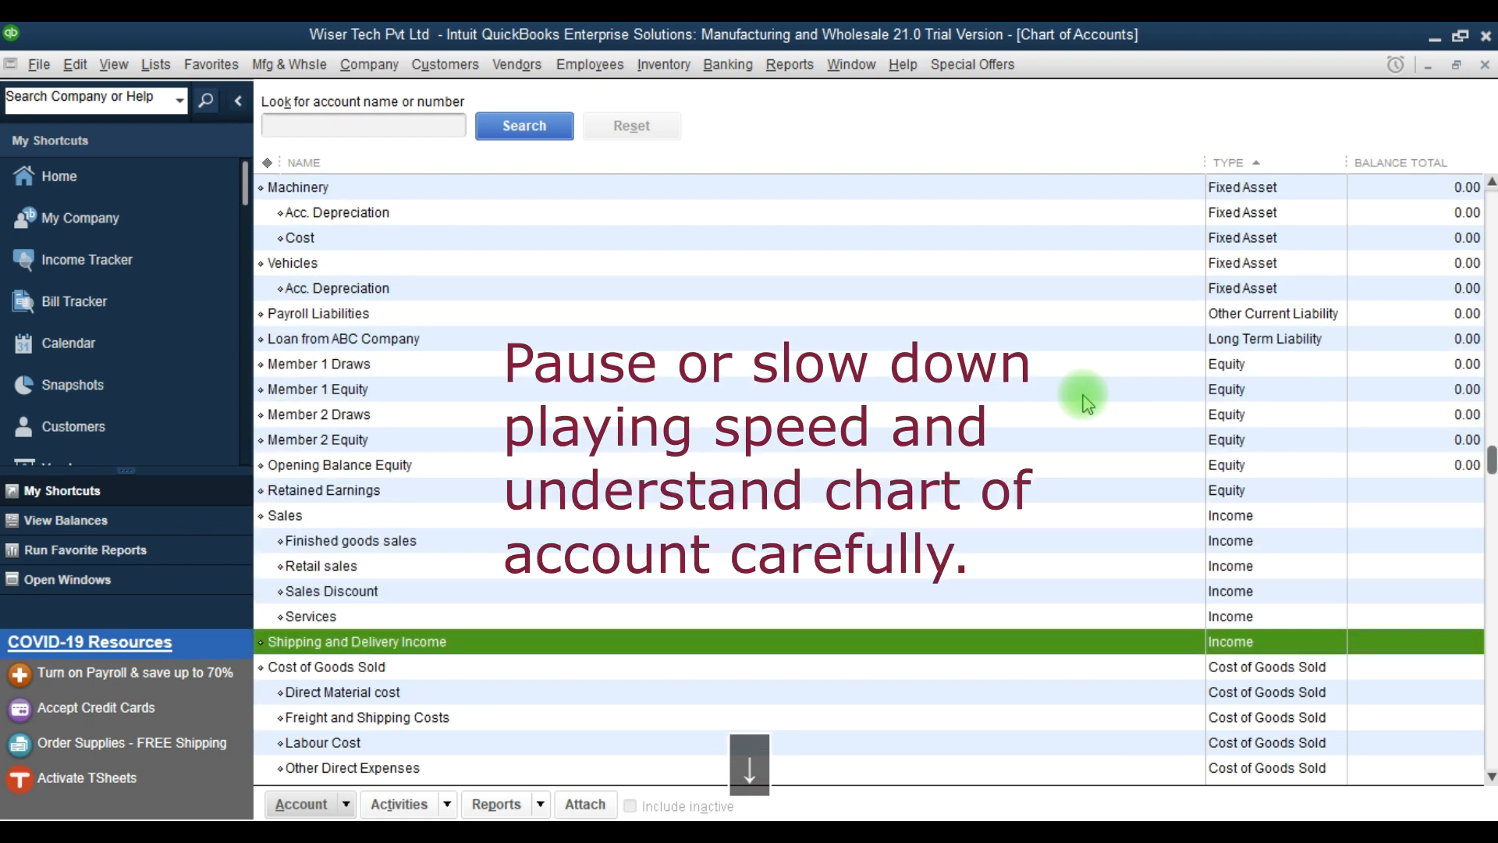
key("Down")
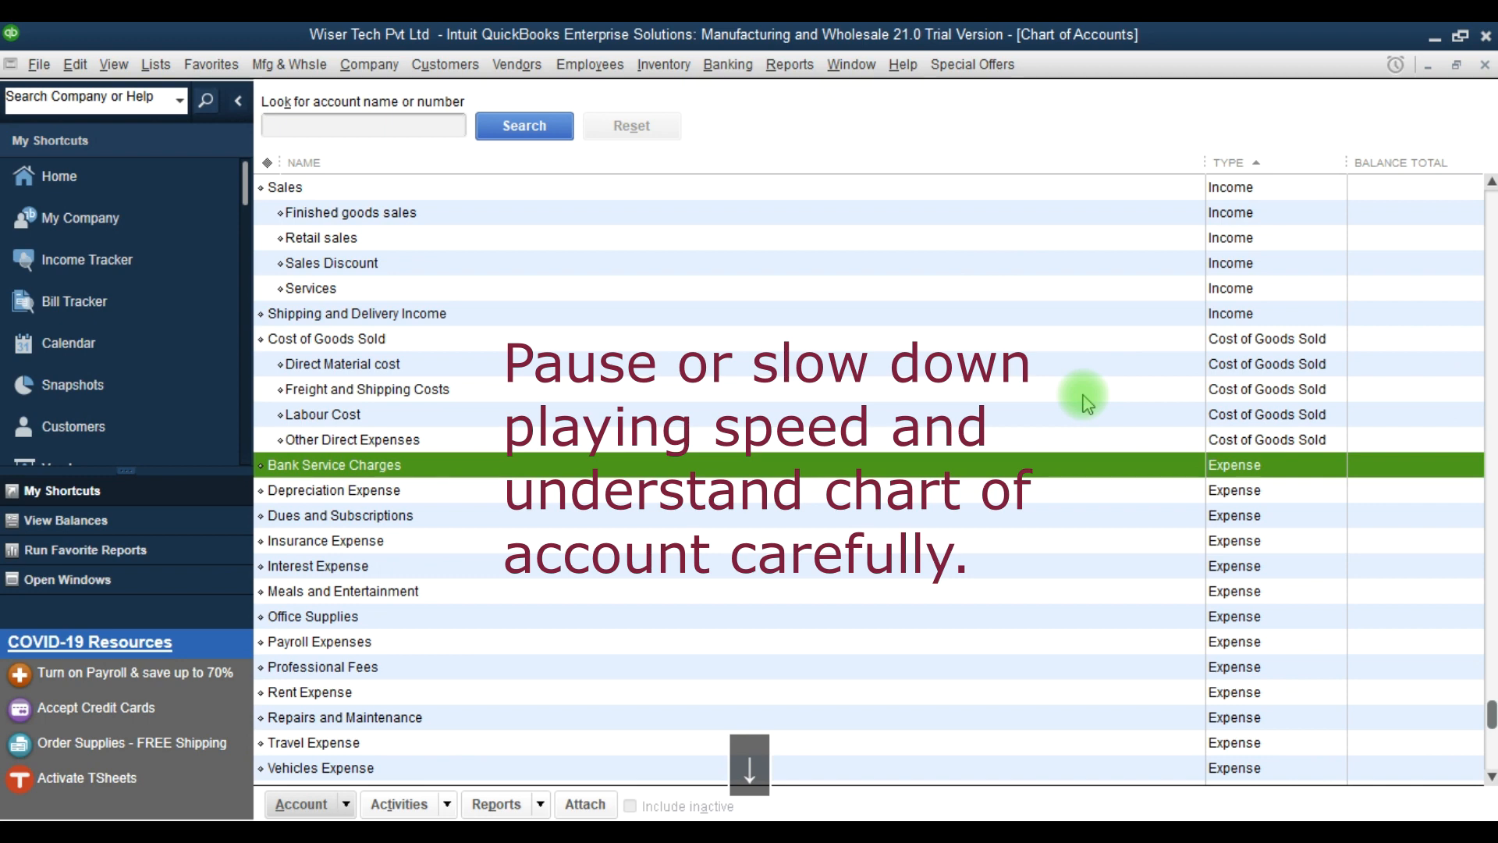
key("Down")
key("Down")
key("Down")
key("Down")
key("Down")
key("Down")
key("Down")
key("Down")
key("Down")
key("Down")
key("Down")
key("Down")
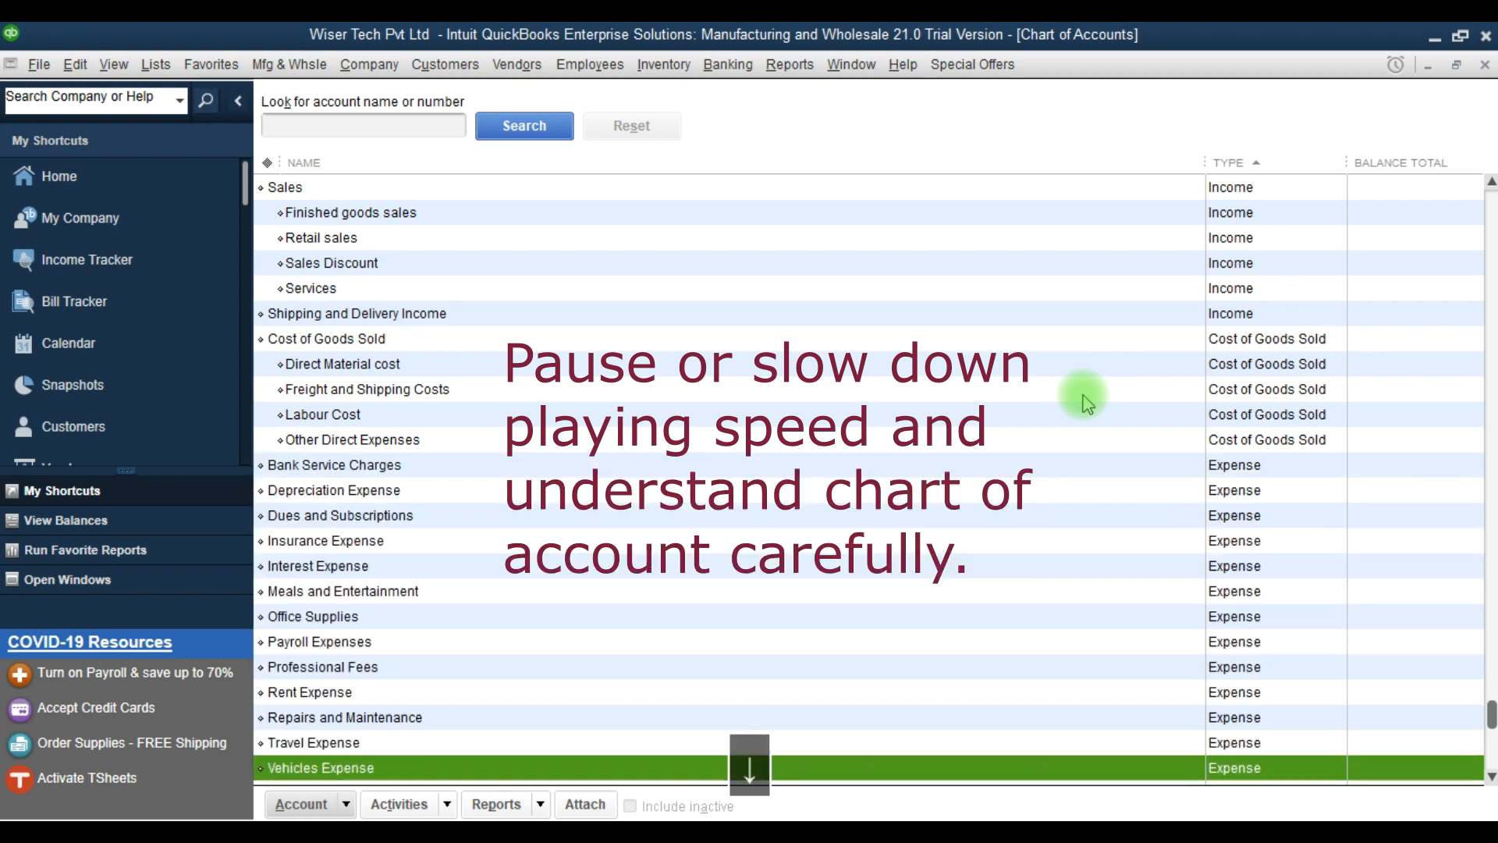
key("Down")
key("Down")
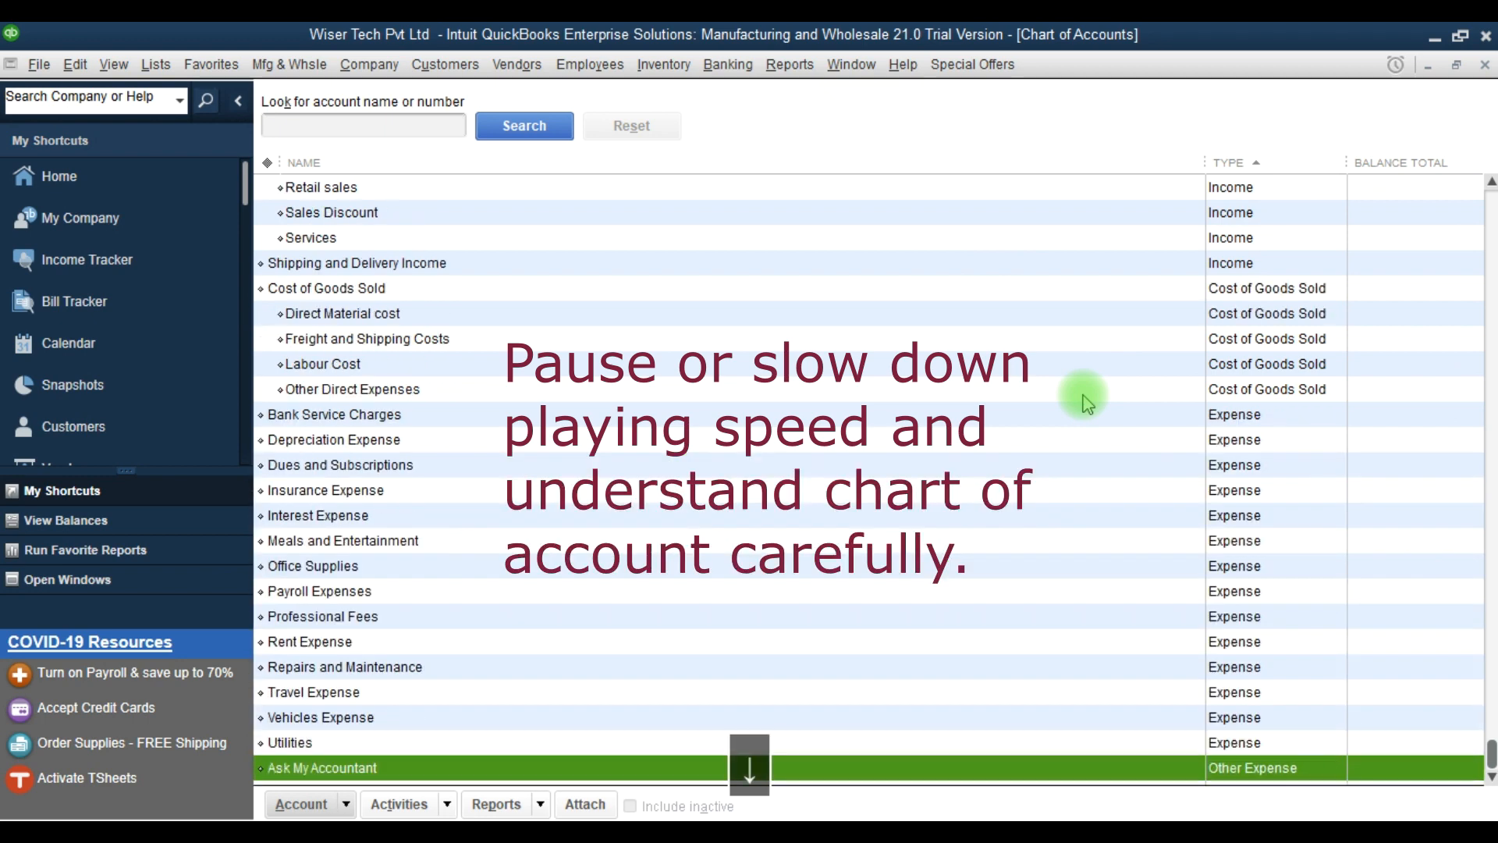
scroll(965, 530, "up", 5)
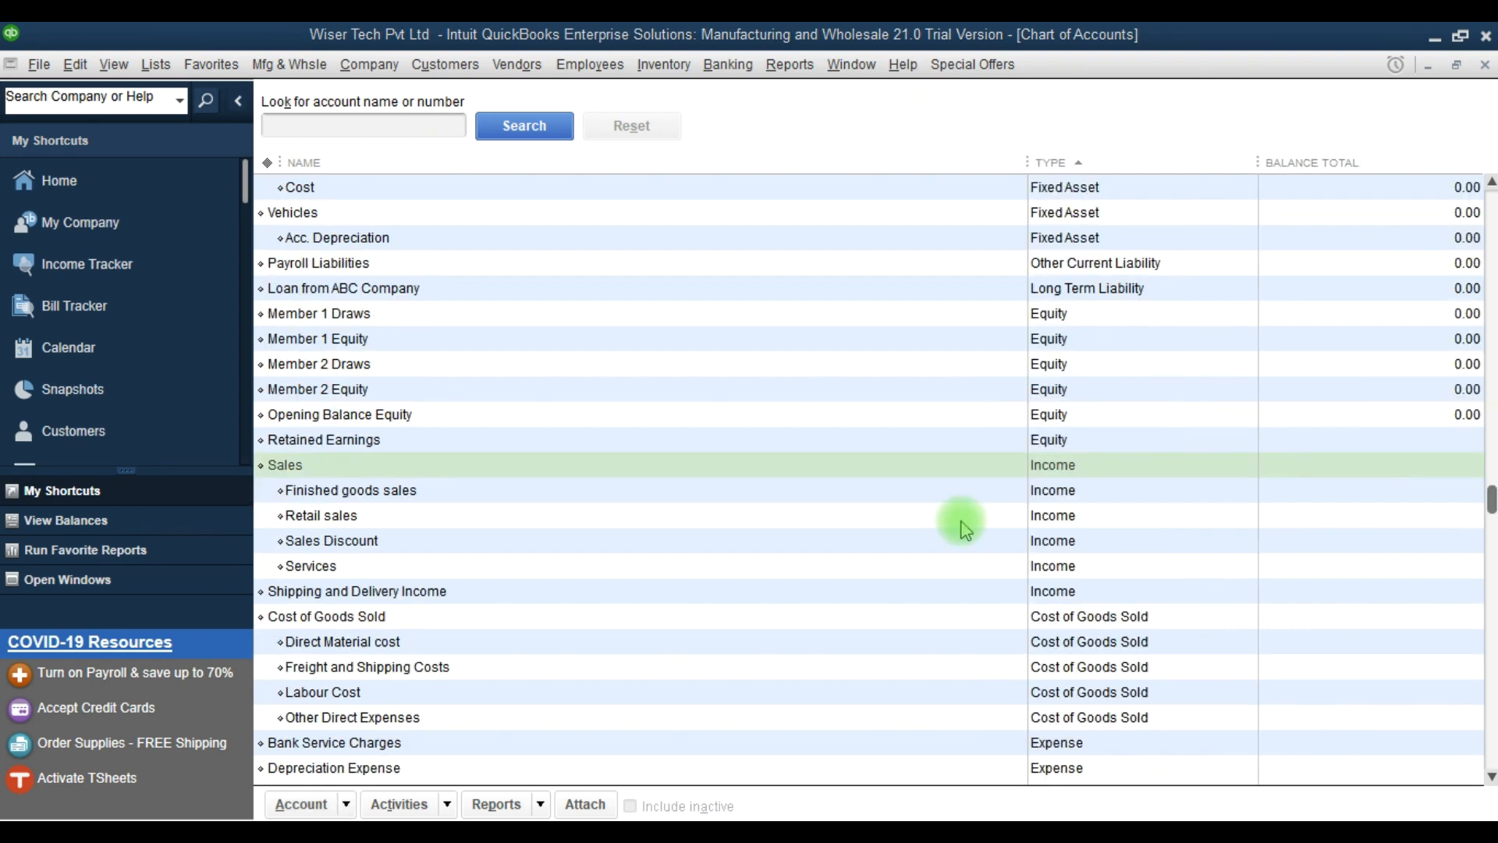
- Examine the account search field and the commands available for the Retail sales and Finished goods sales subaccounts
left_click(327, 127)
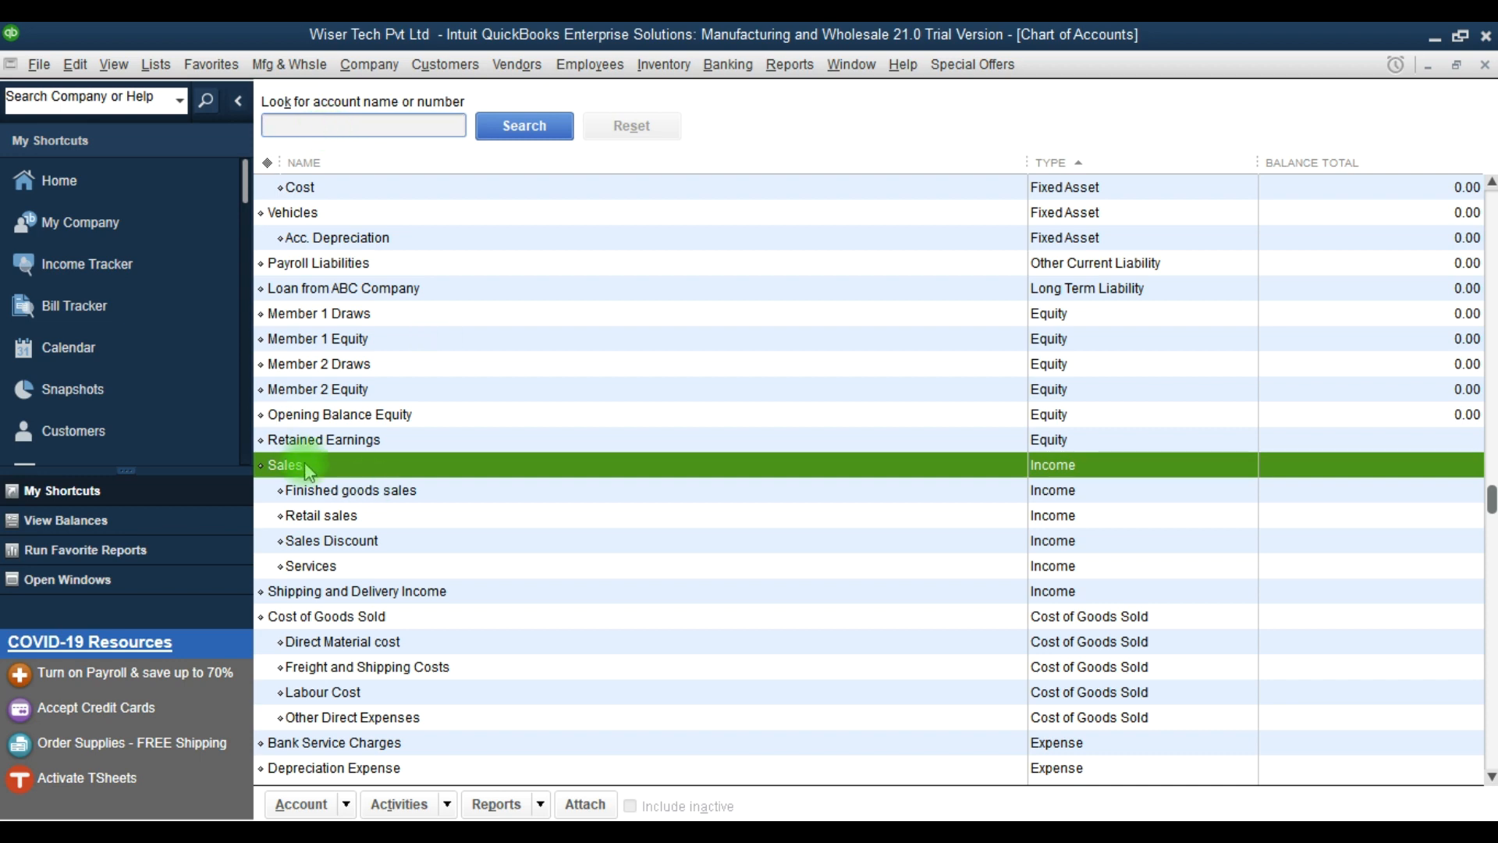
left_click(352, 515)
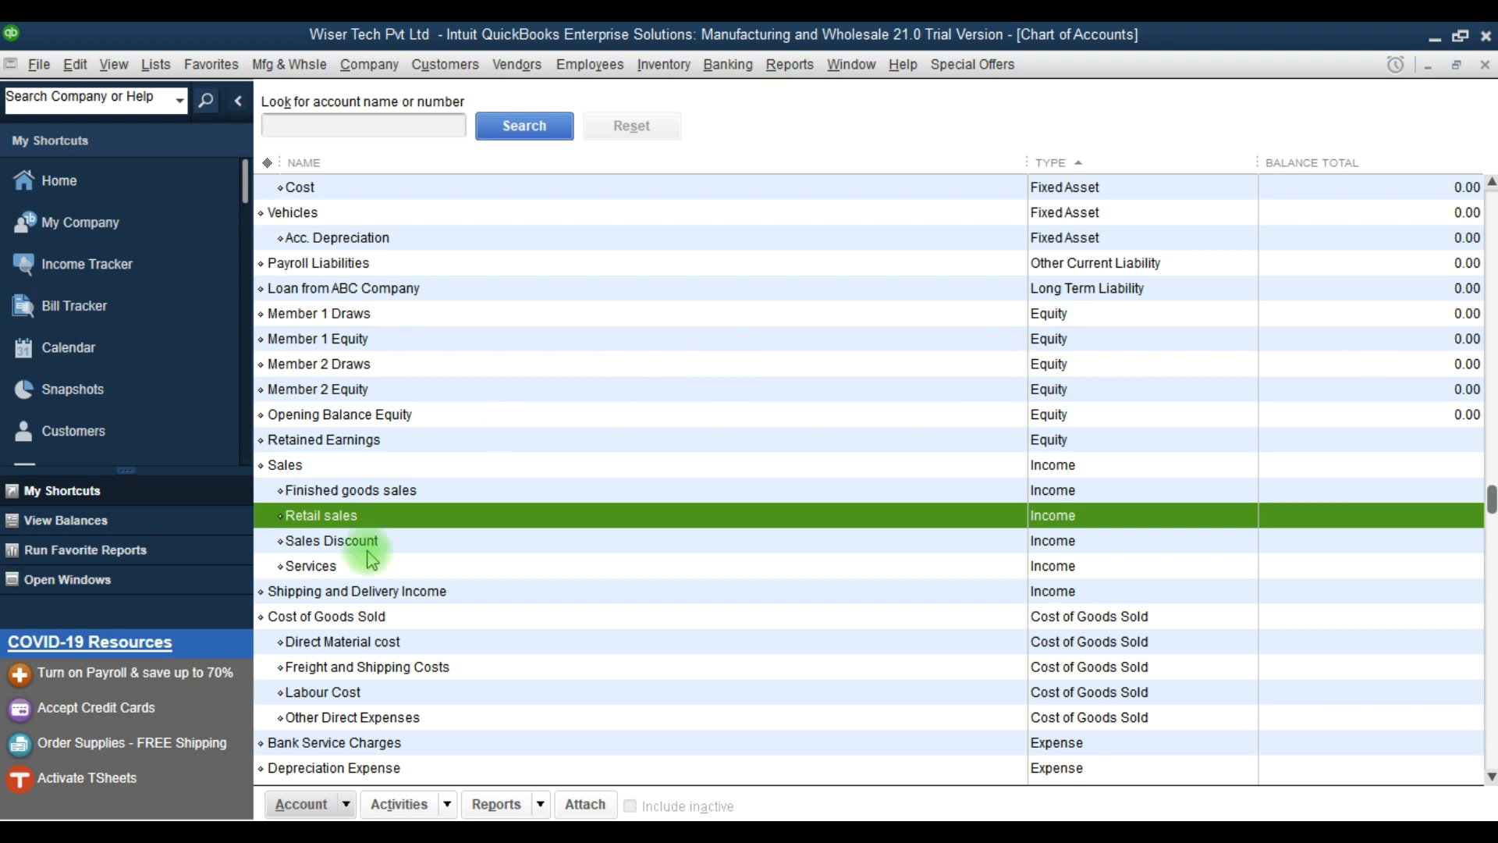
key("F9")
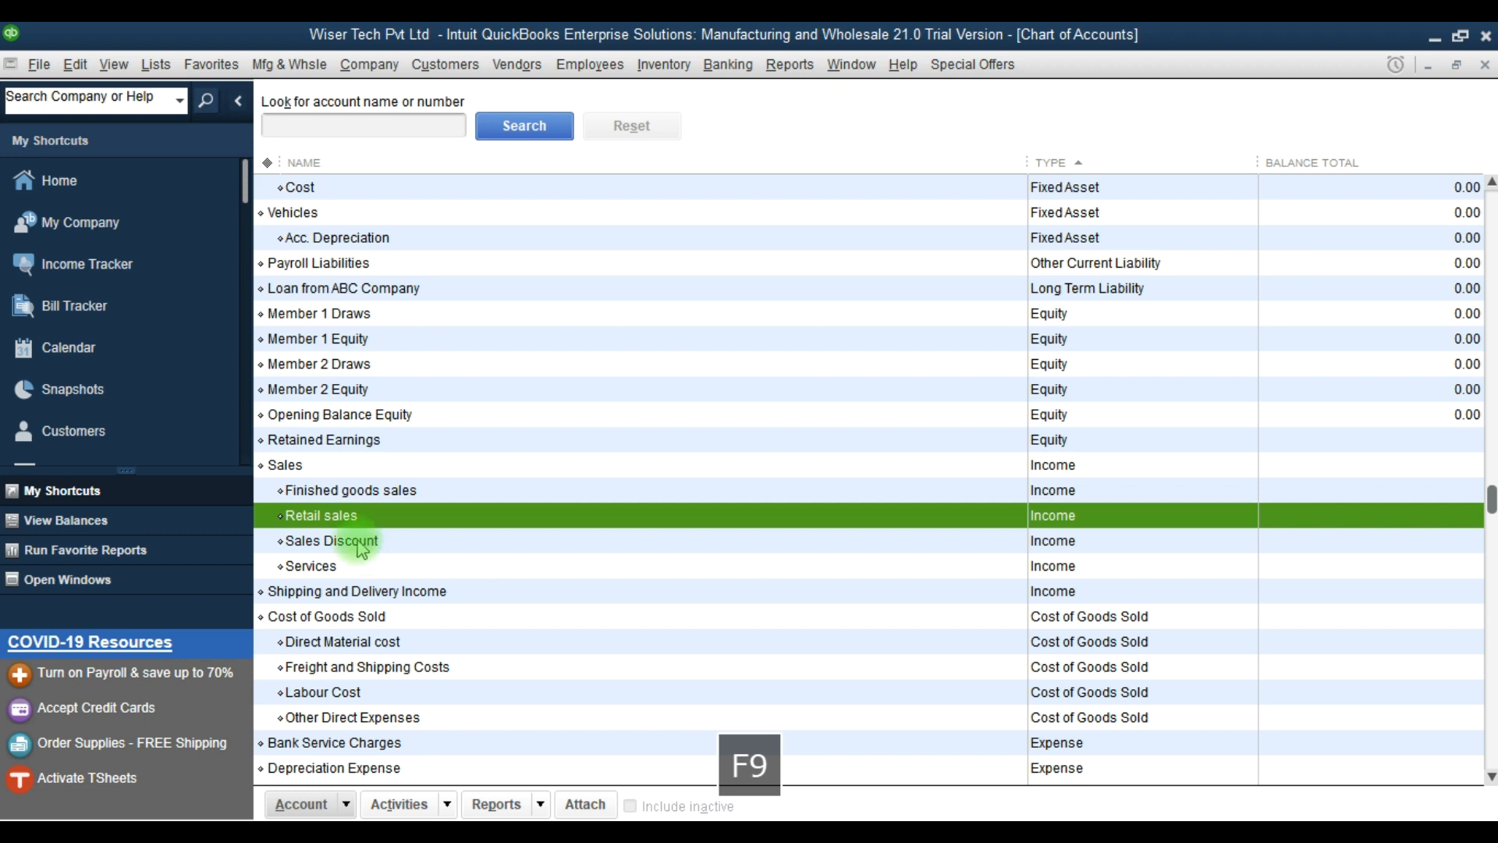
right_click(314, 526)
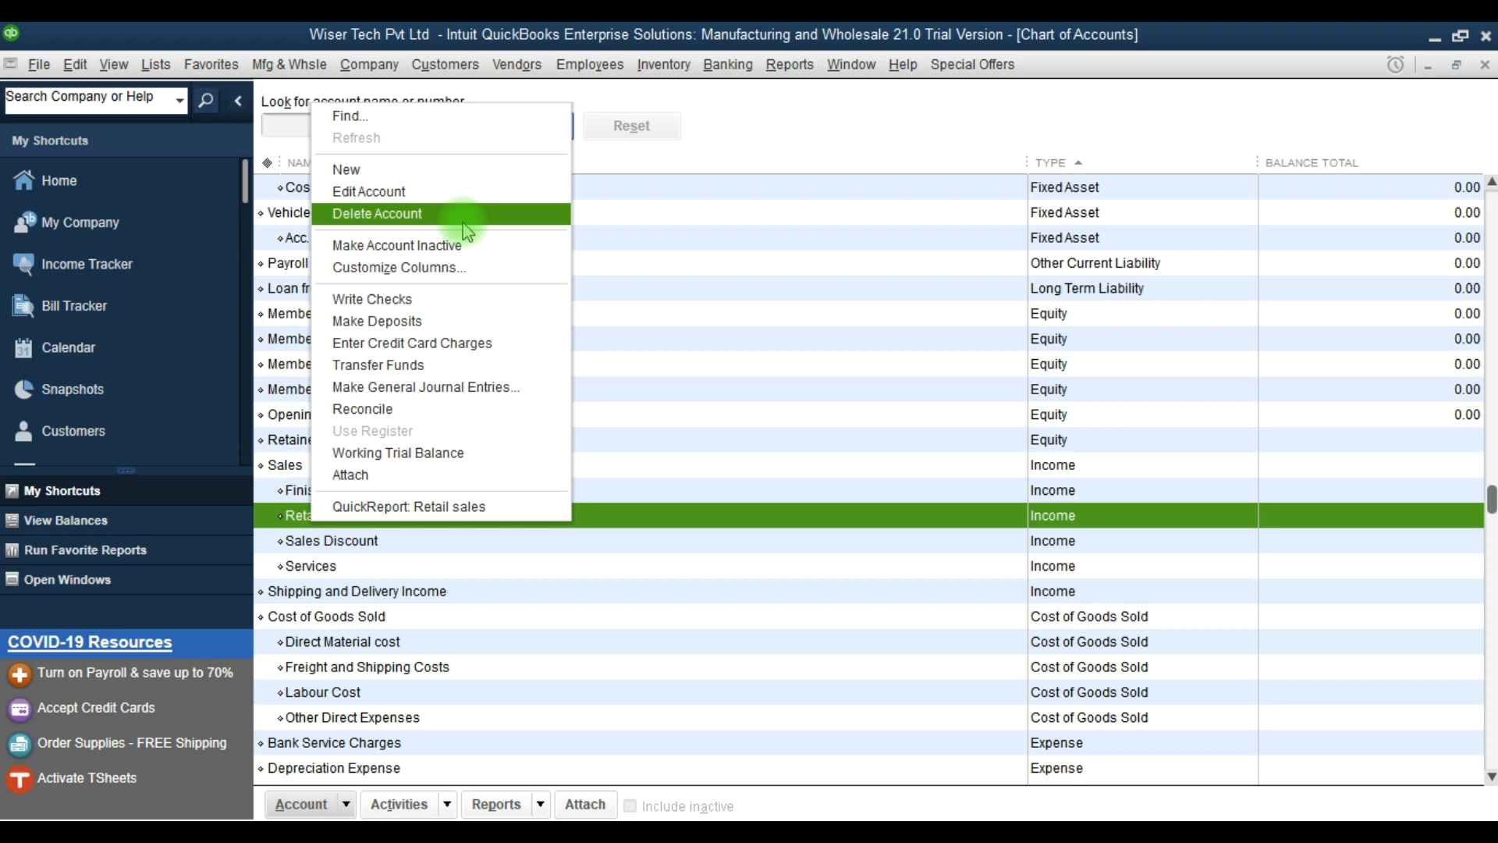
right_click(344, 490)
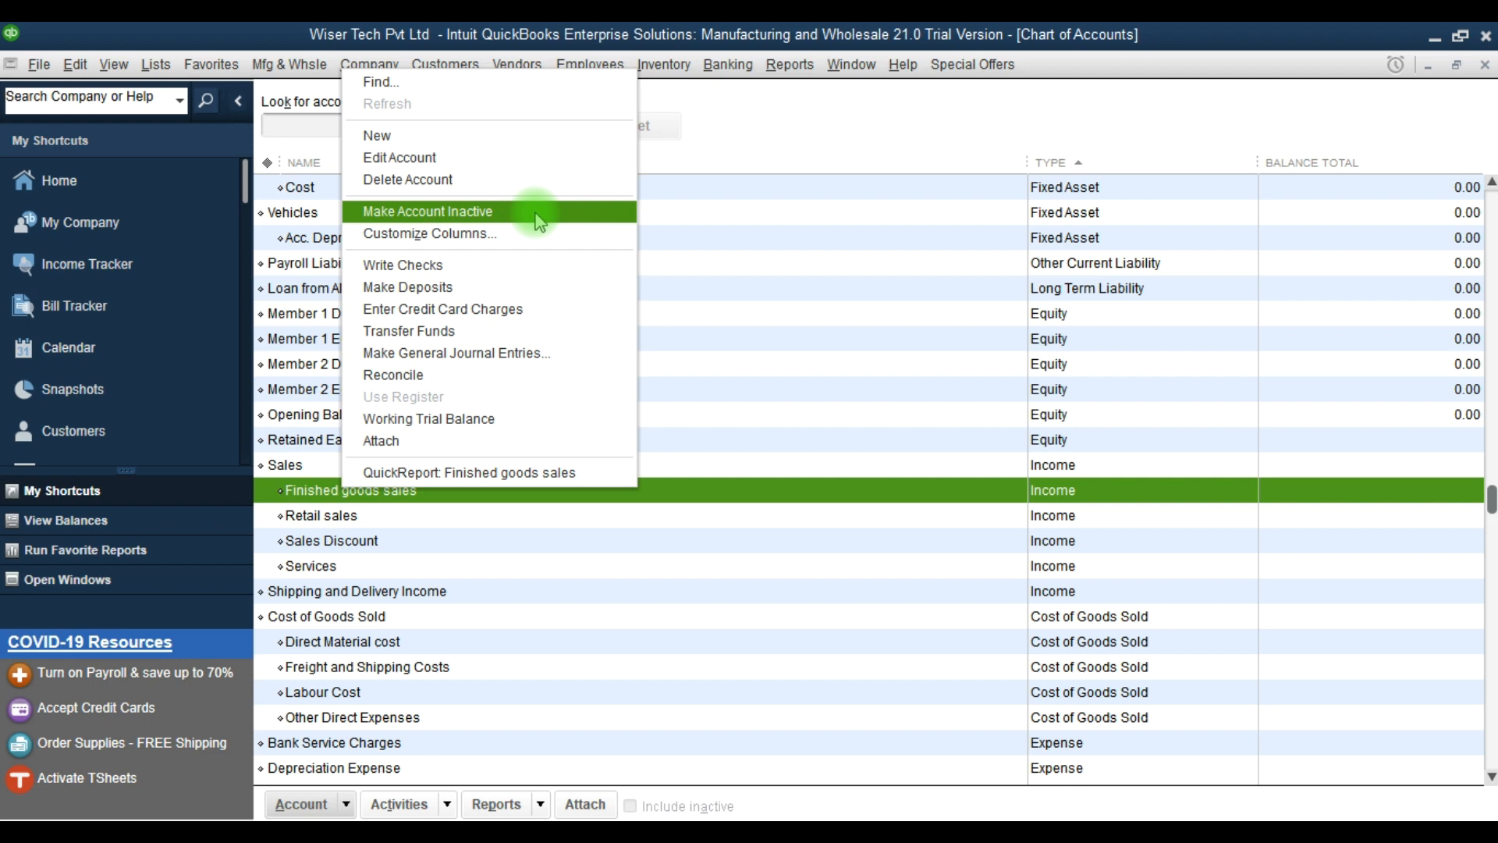
key("F9")
key("F9")
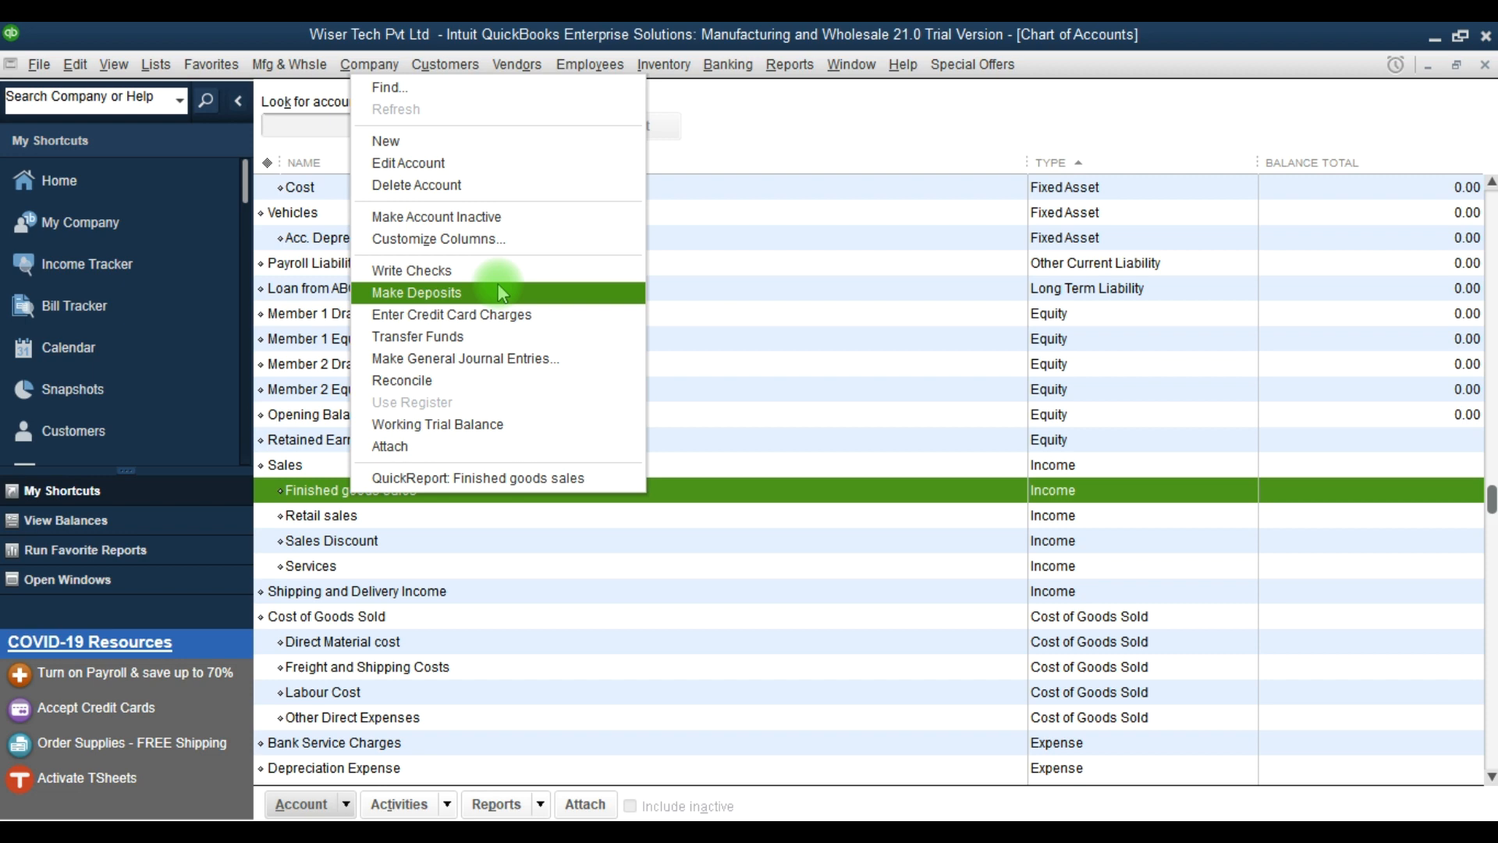
key("F9")
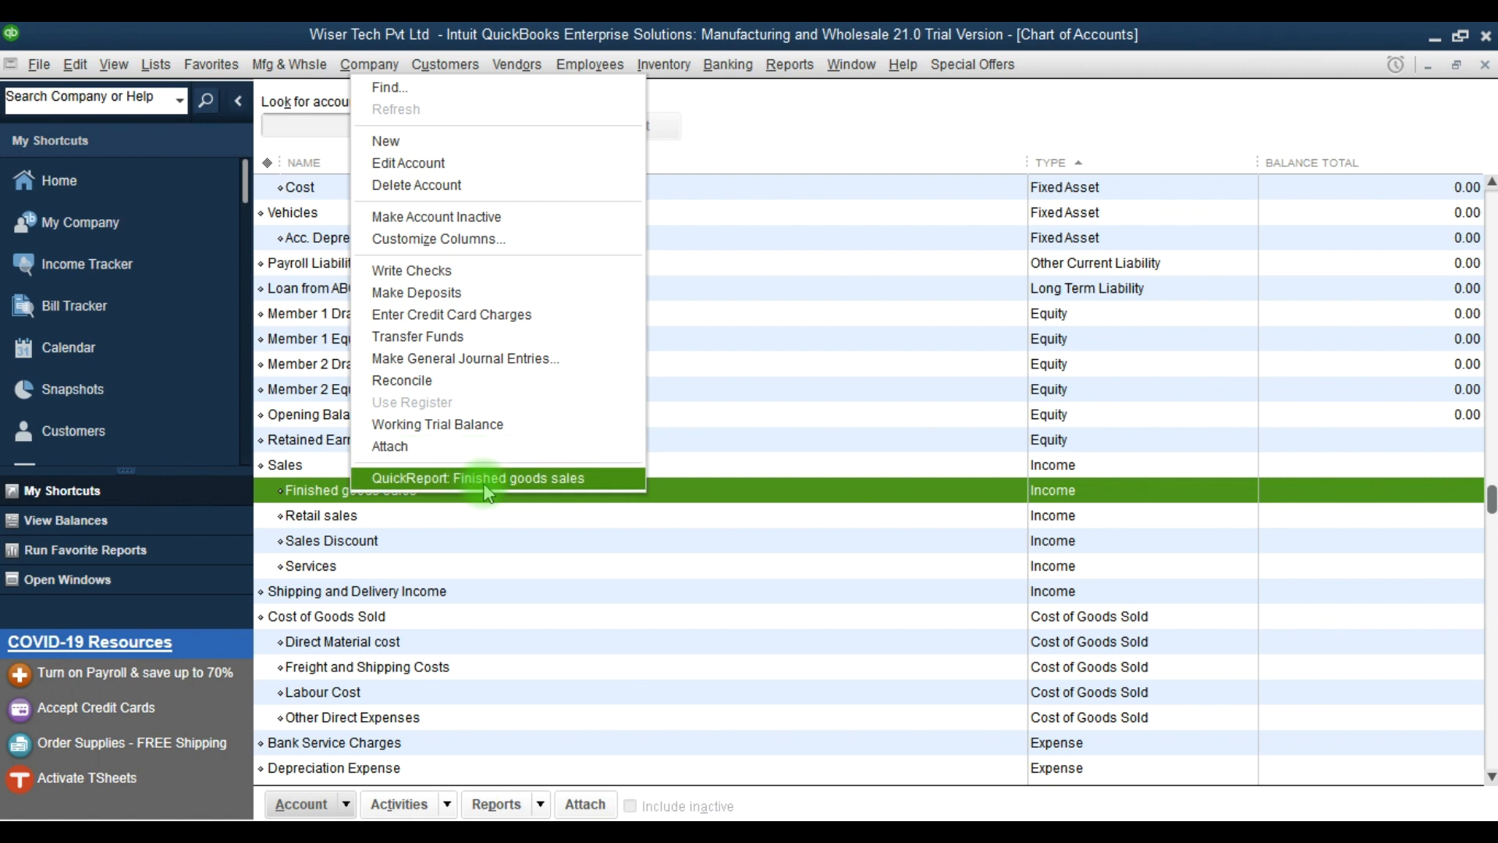
- View the QuickReport for the Finished goods sales account, close it, and repeat once more
left_click(426, 485)
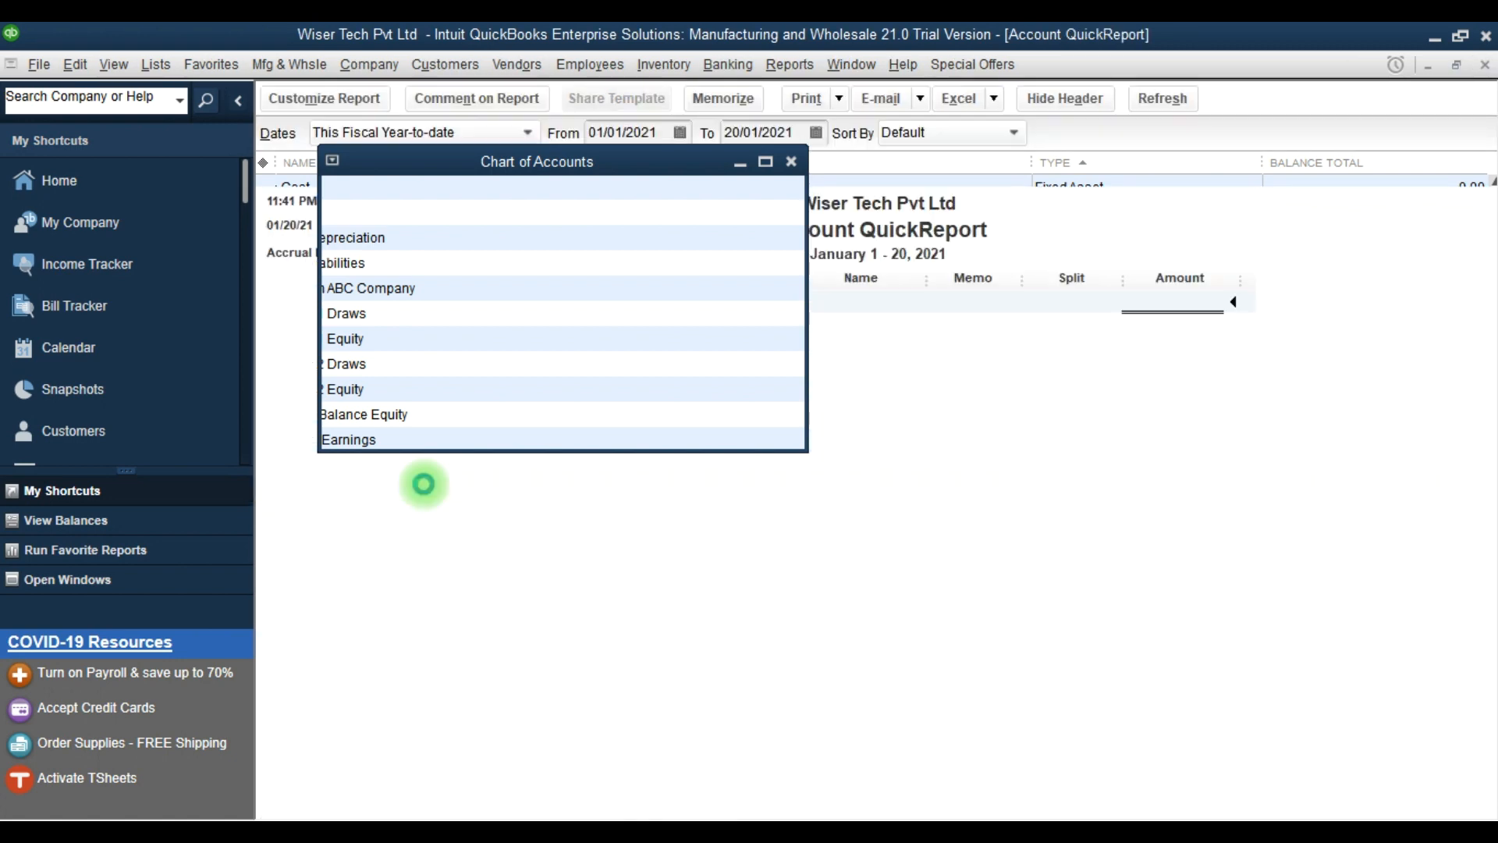
left_click(681, 380)
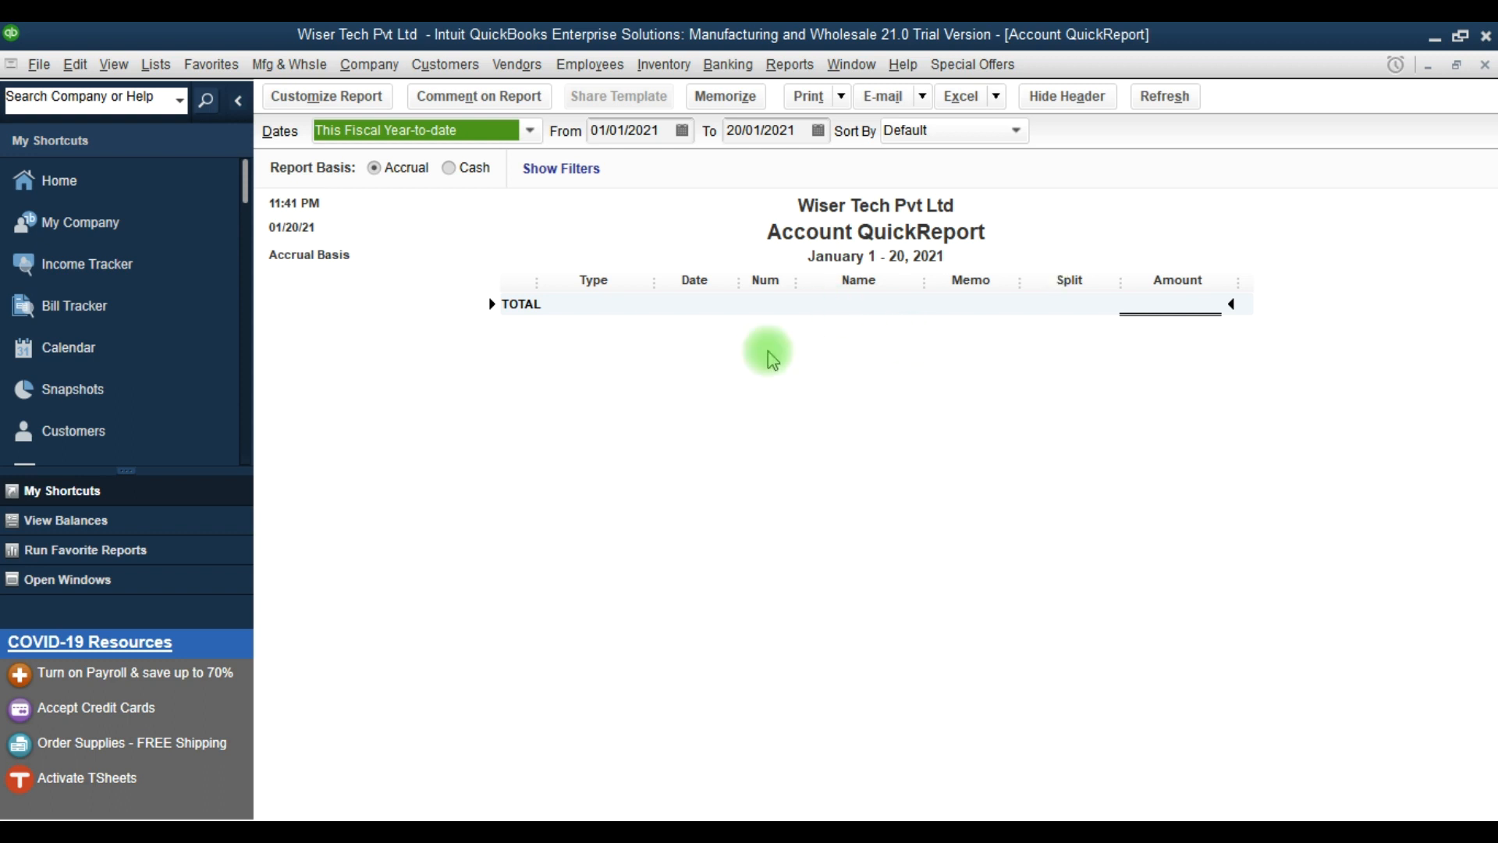
key("Escape")
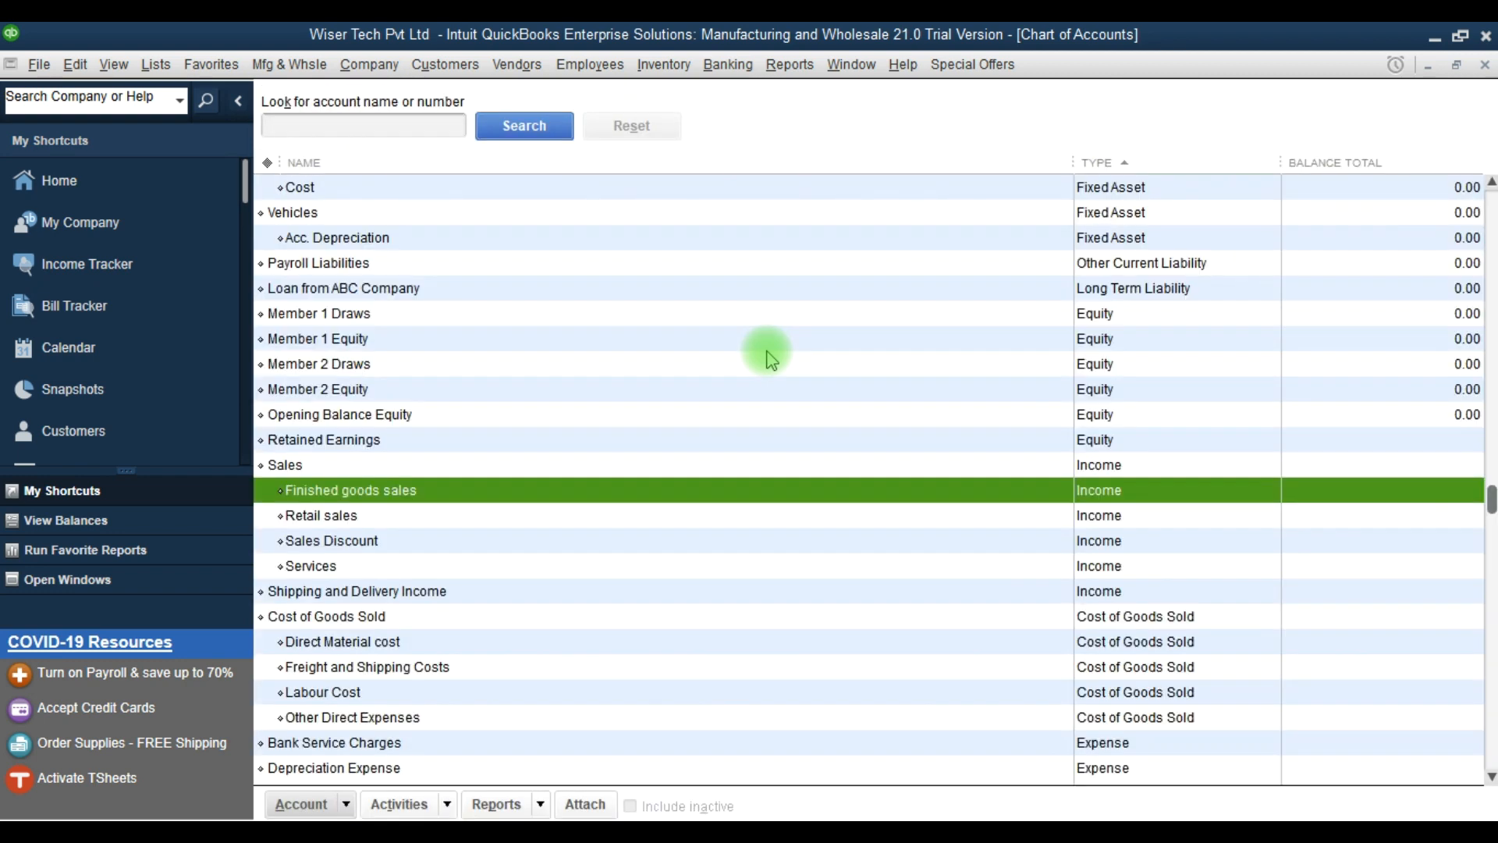
key("ctrl+q")
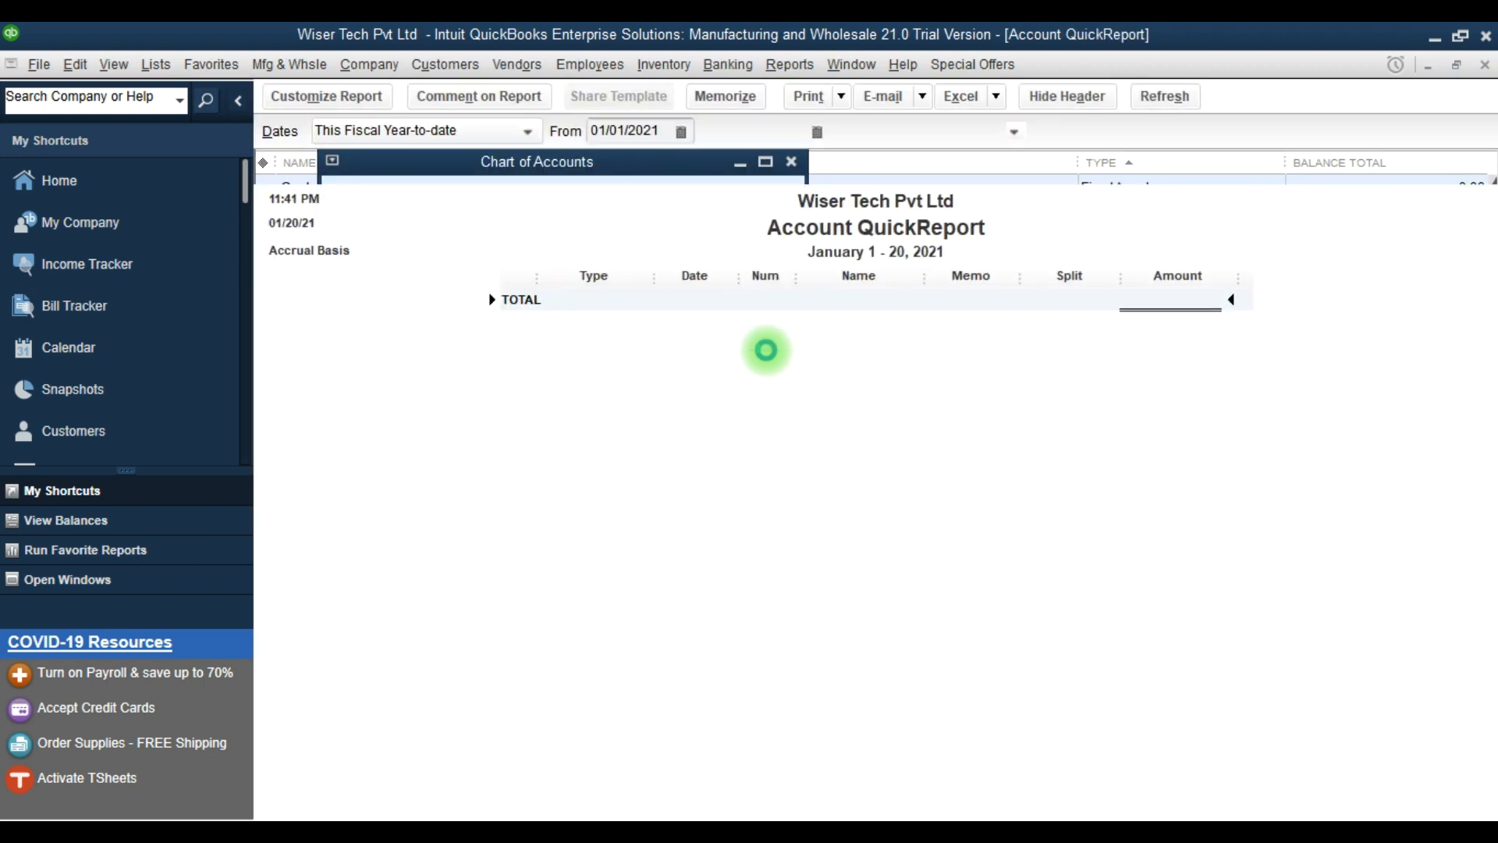
key("Escape")
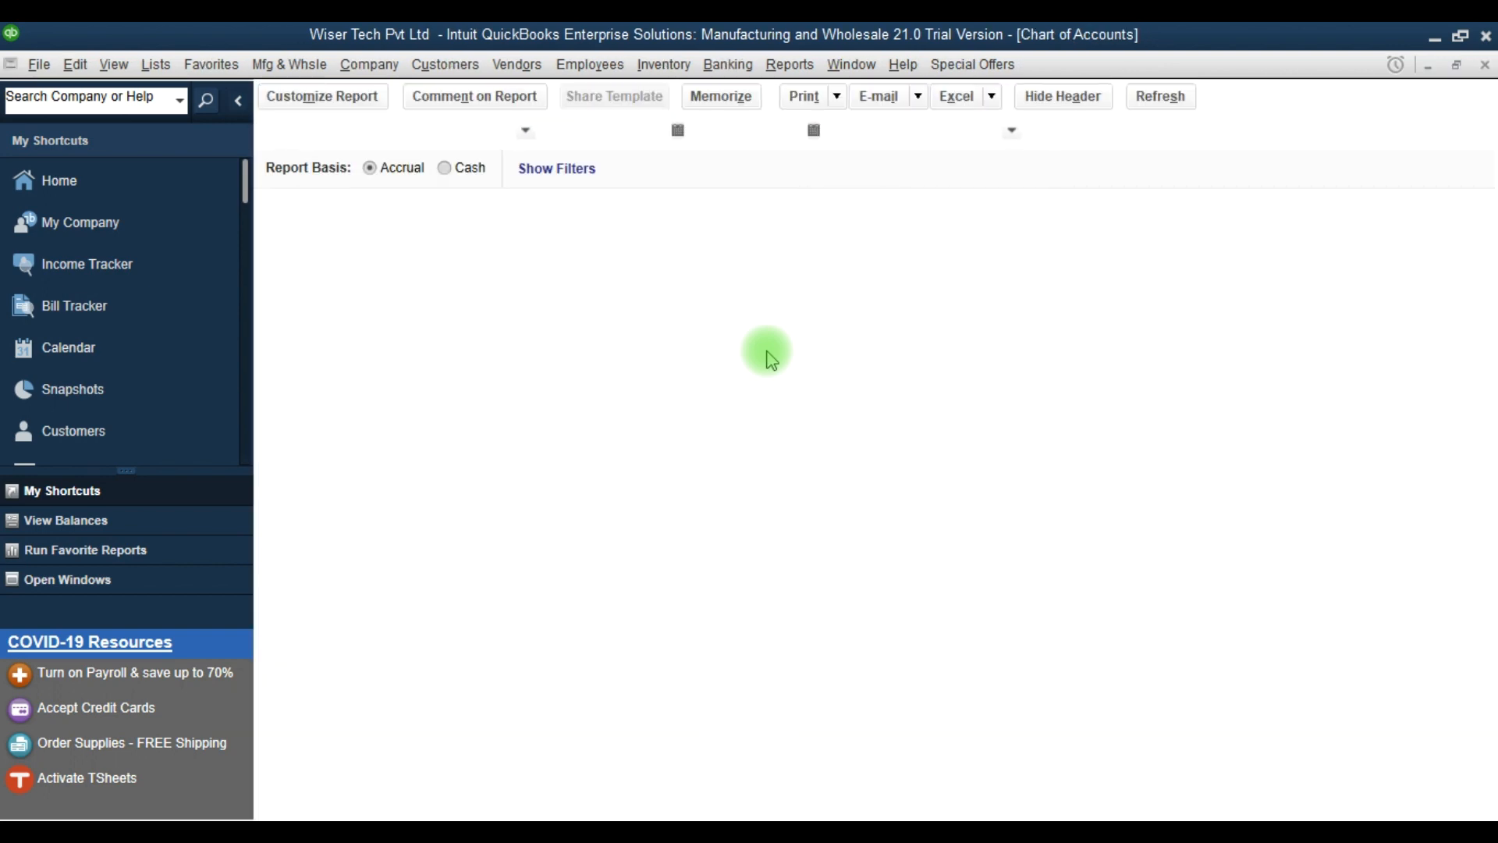
key("F9")
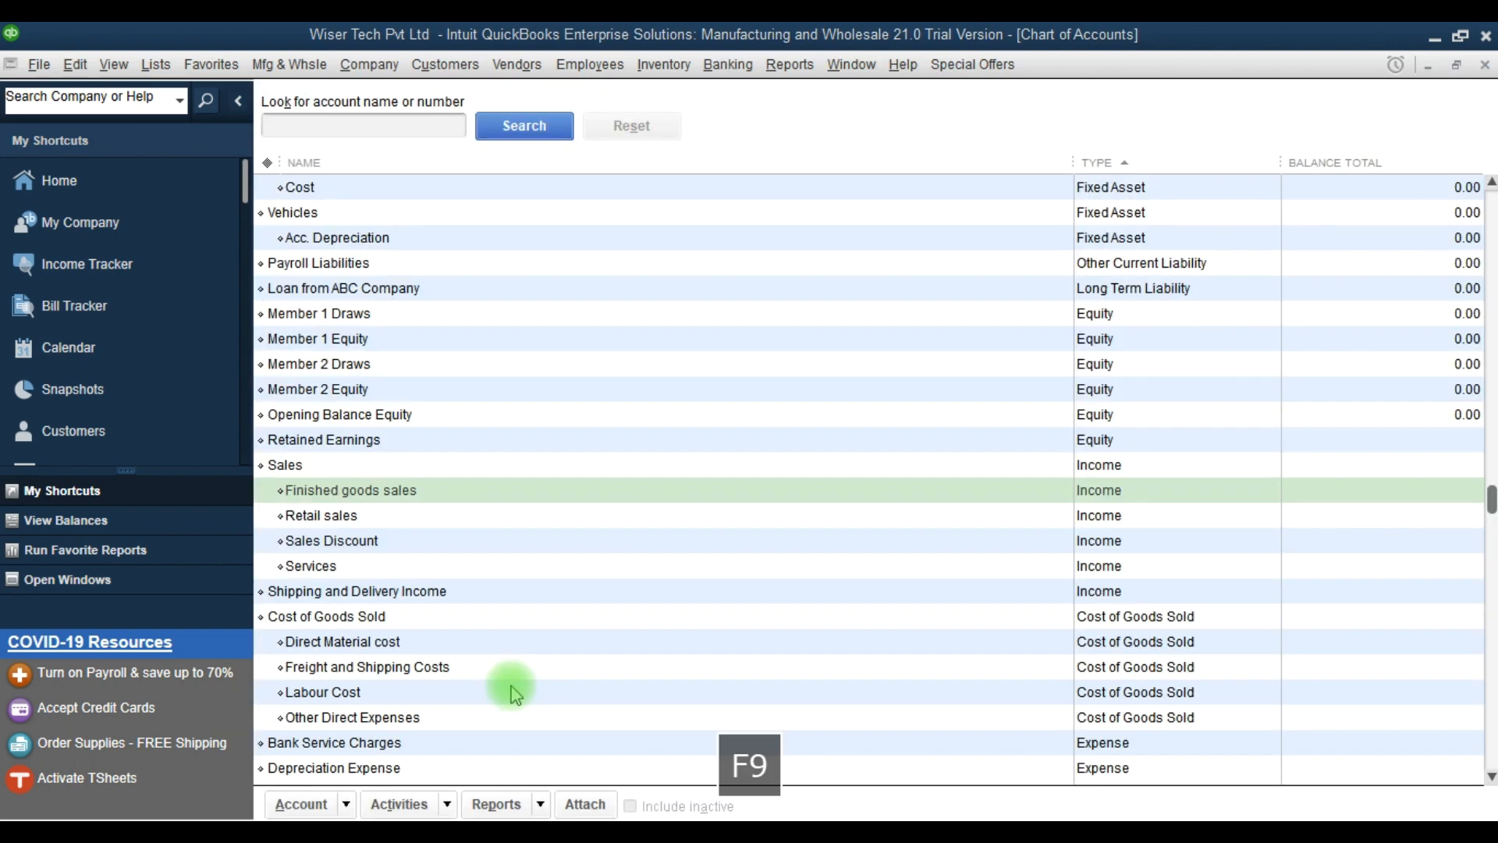
- Look over the Sales account with its subaccounts and switch the chart of accounts to Flat View
left_click(310, 470)
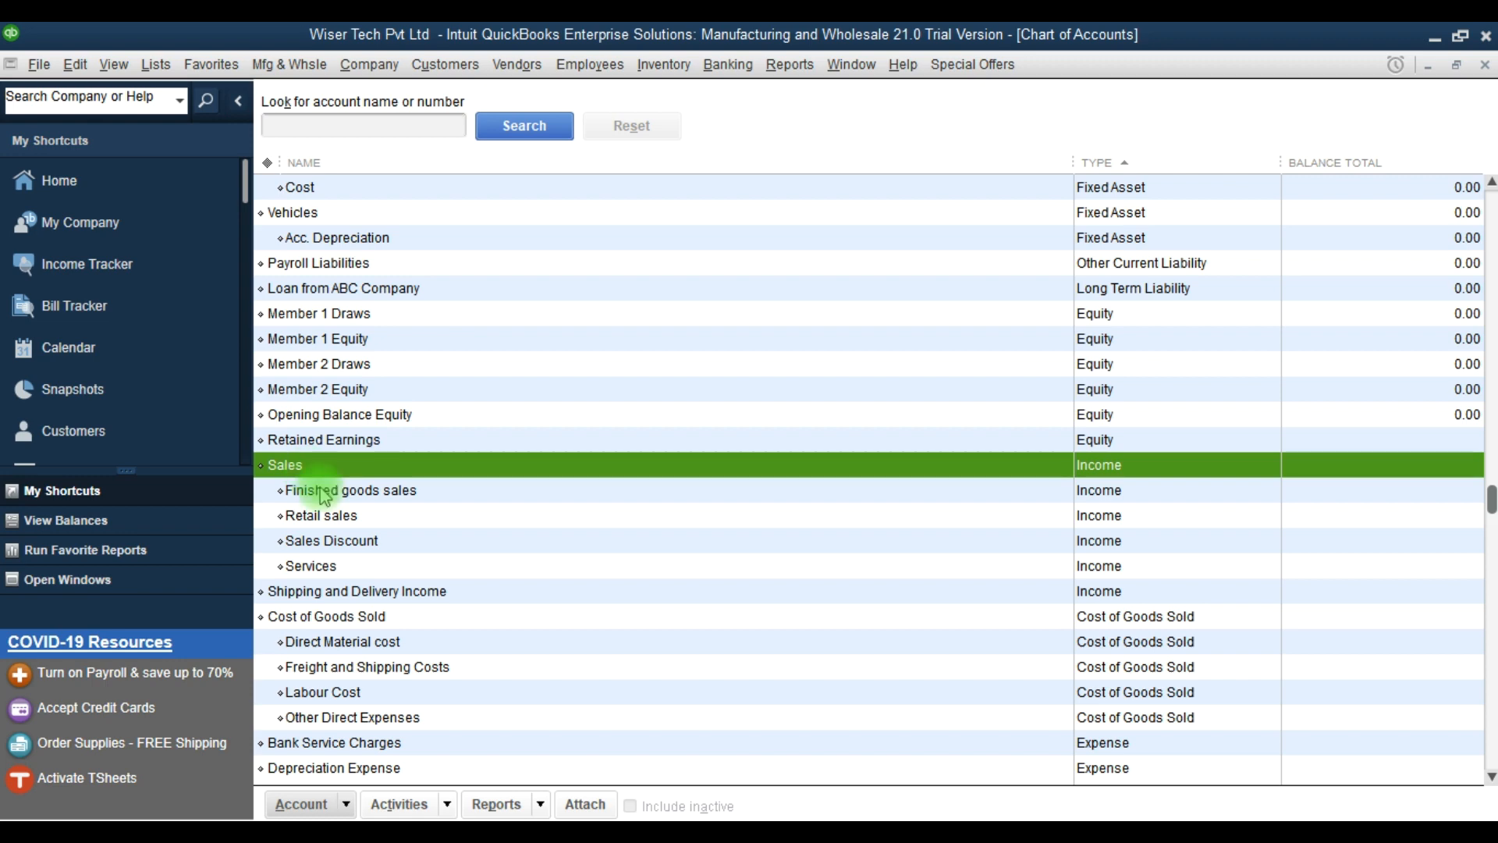
left_click(322, 491)
left_click(323, 517)
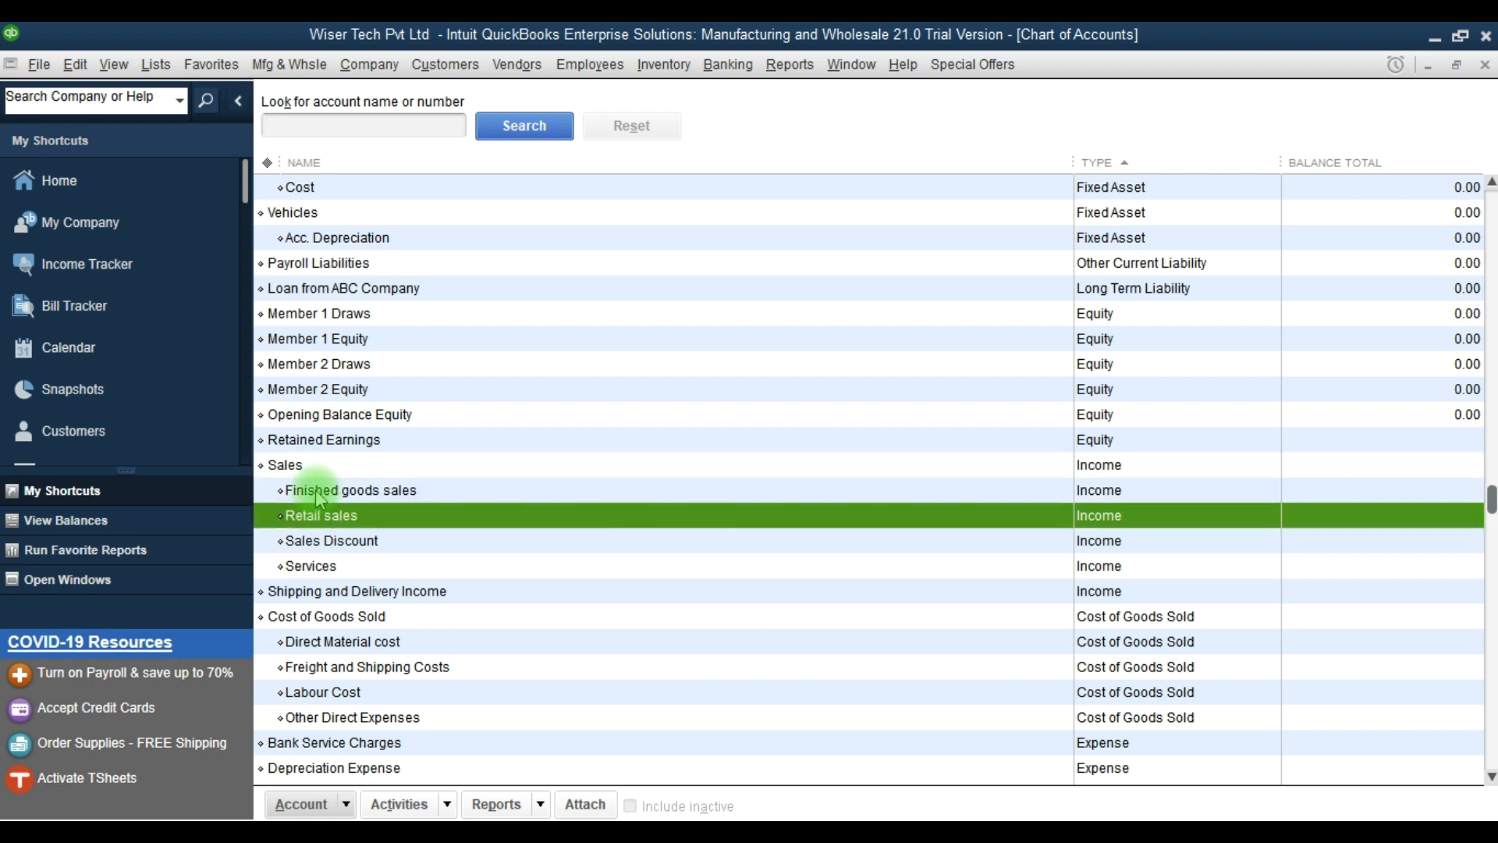
left_click(315, 490)
left_click(295, 472)
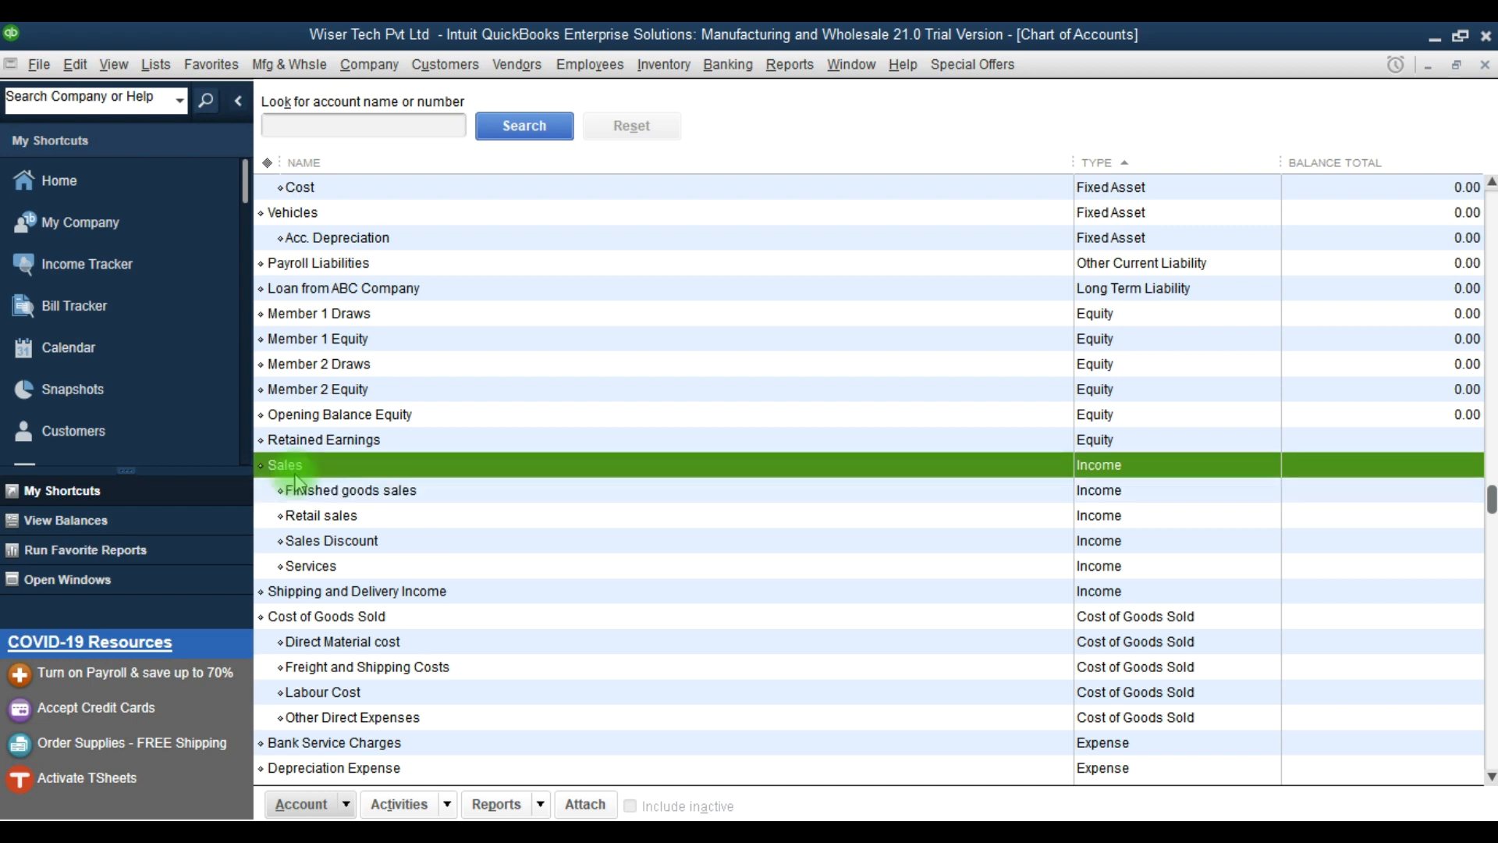
key("F9")
left_click(346, 804)
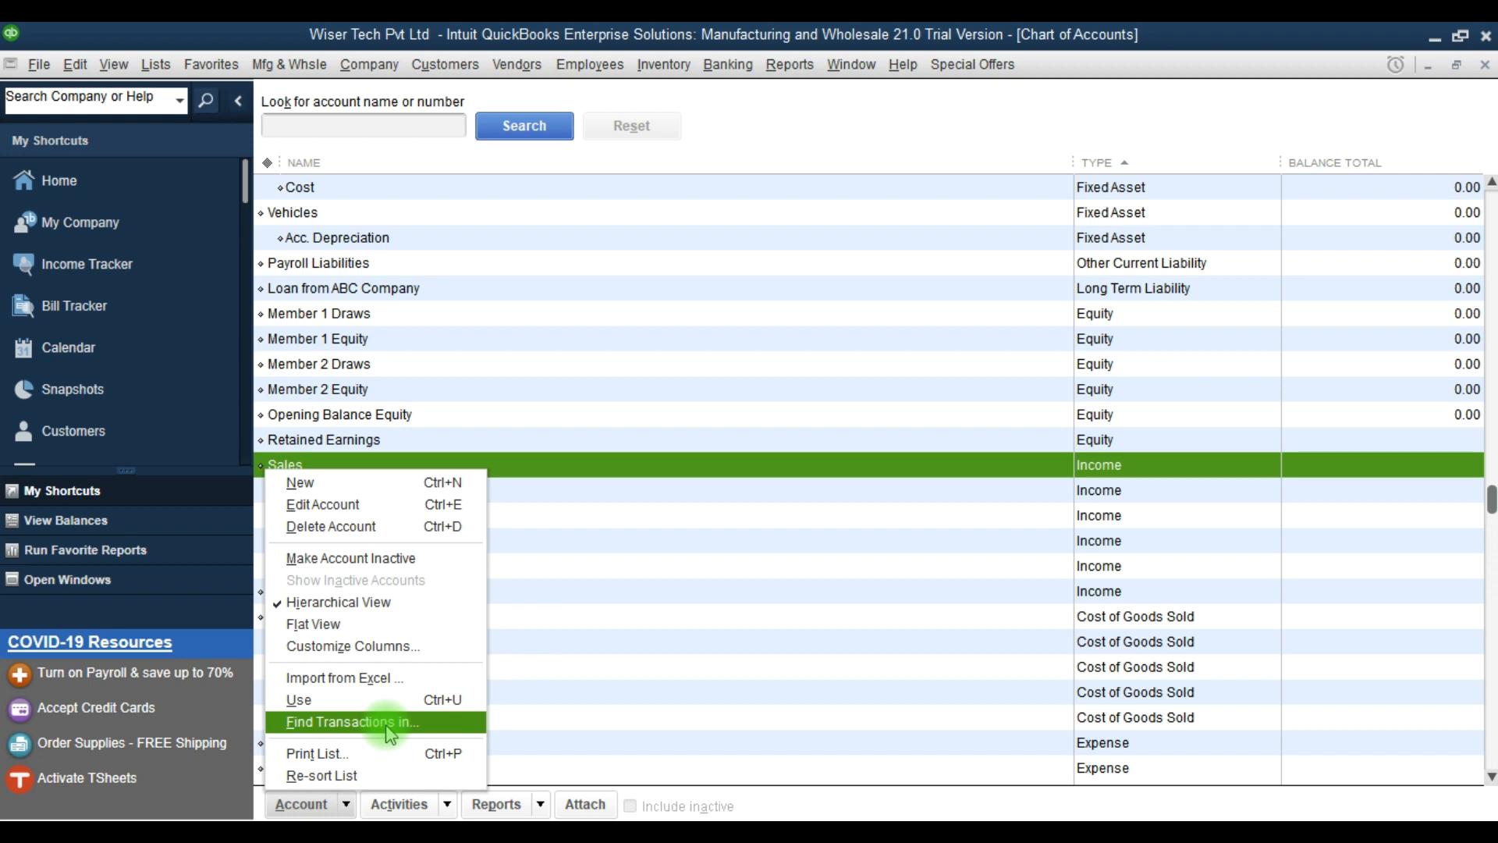
left_click(405, 627)
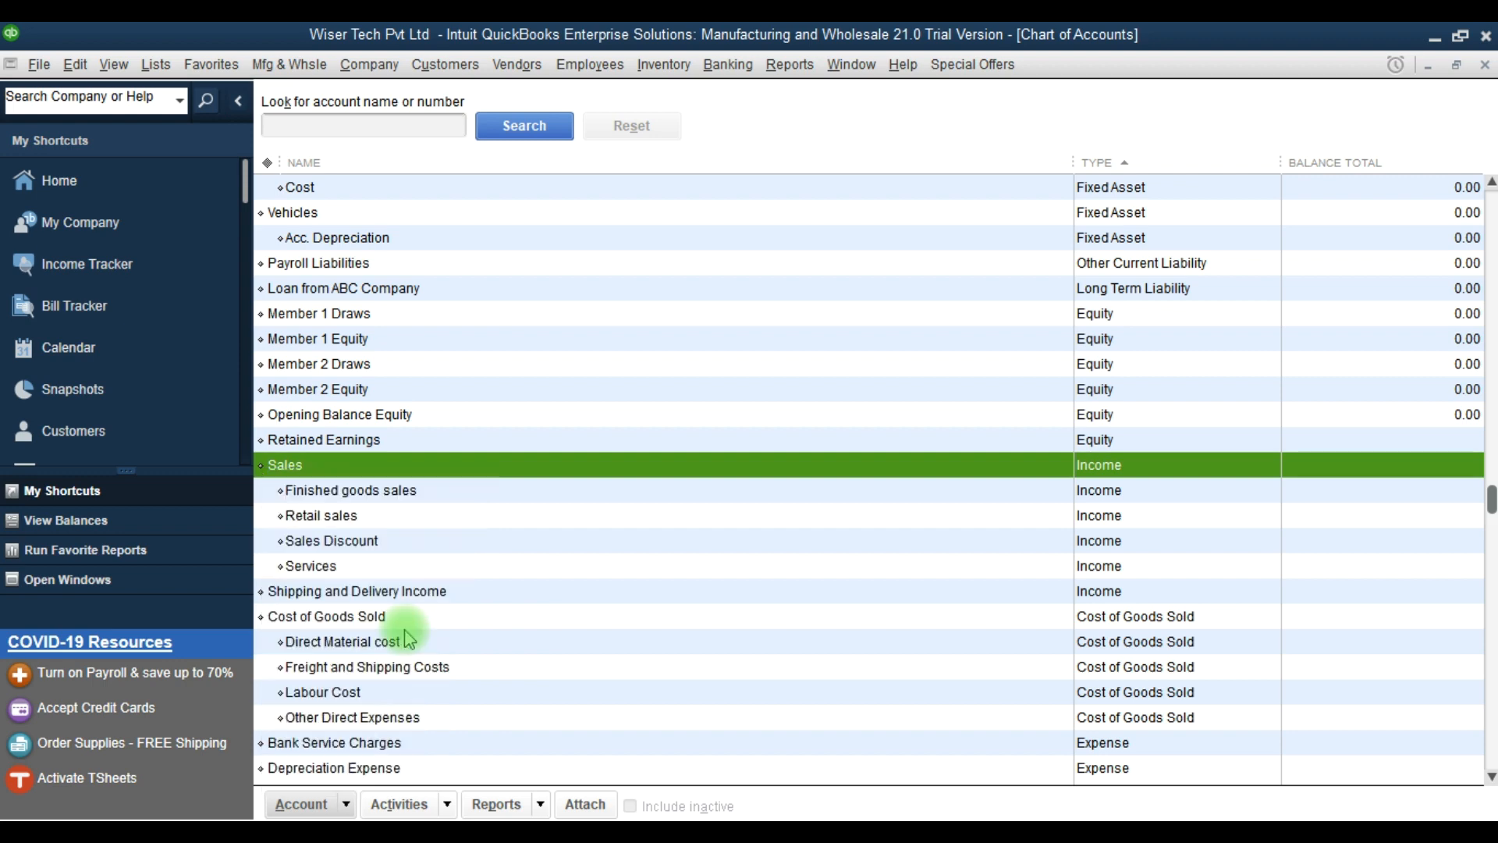
- Examine how the Sales subaccounts are named in Flat View, from Finished goods sales to Services
left_click(349, 497)
key("Down")
key("Down")
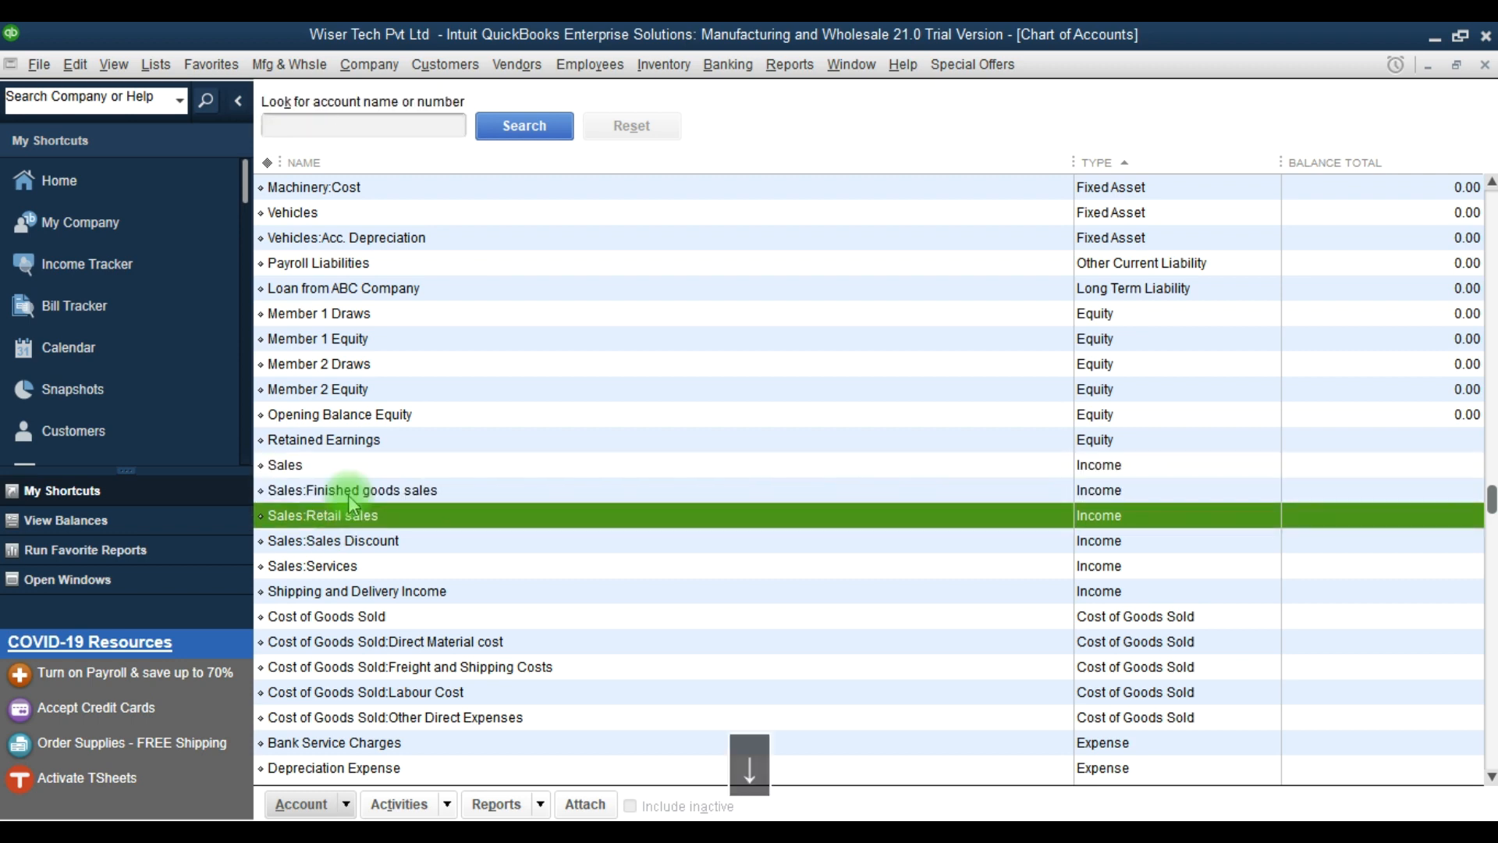
key("Up")
key("Up")
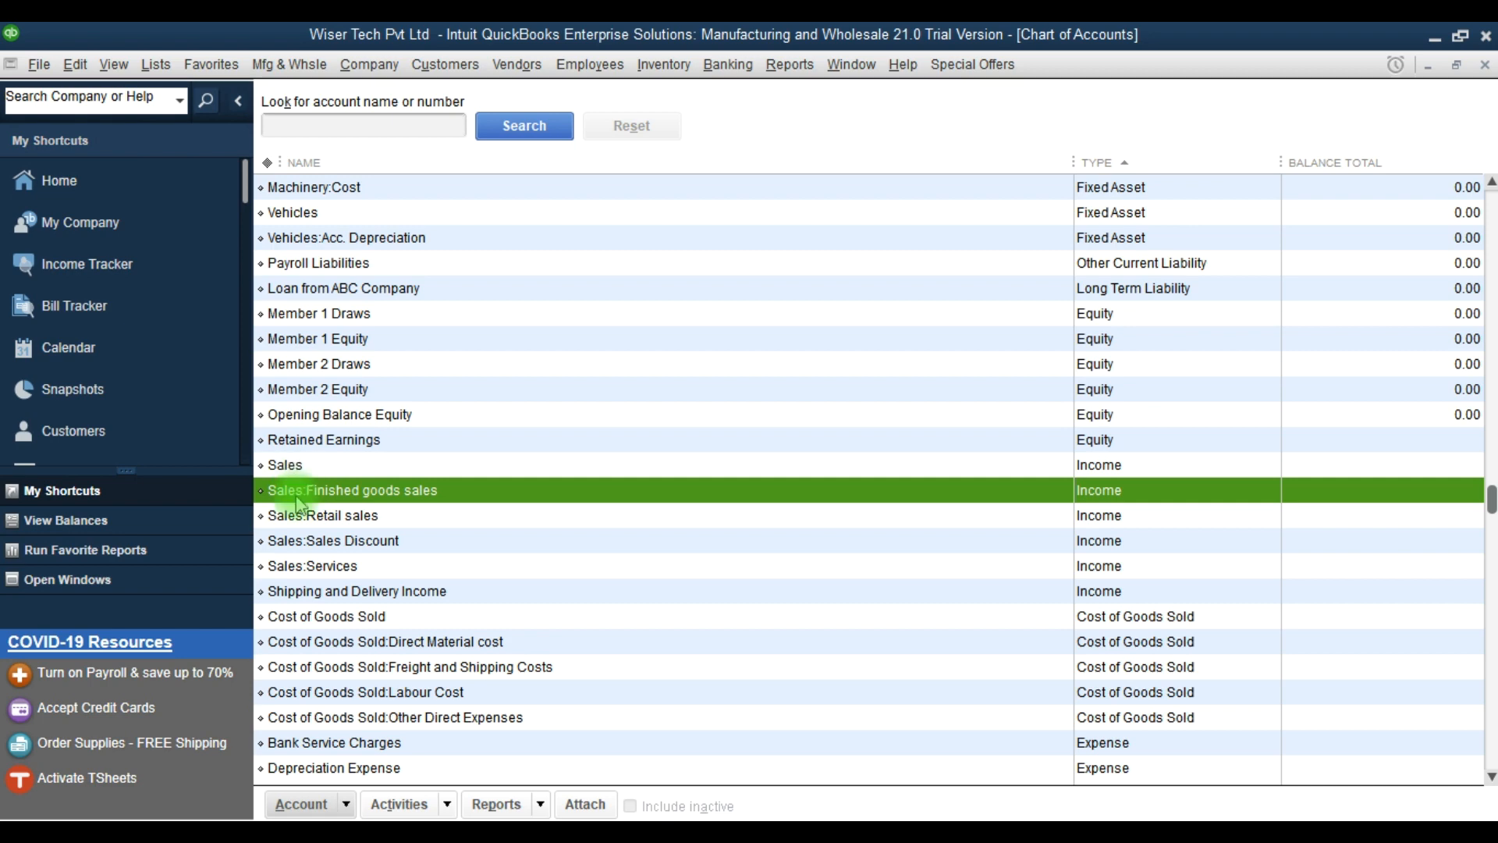
left_click(300, 549)
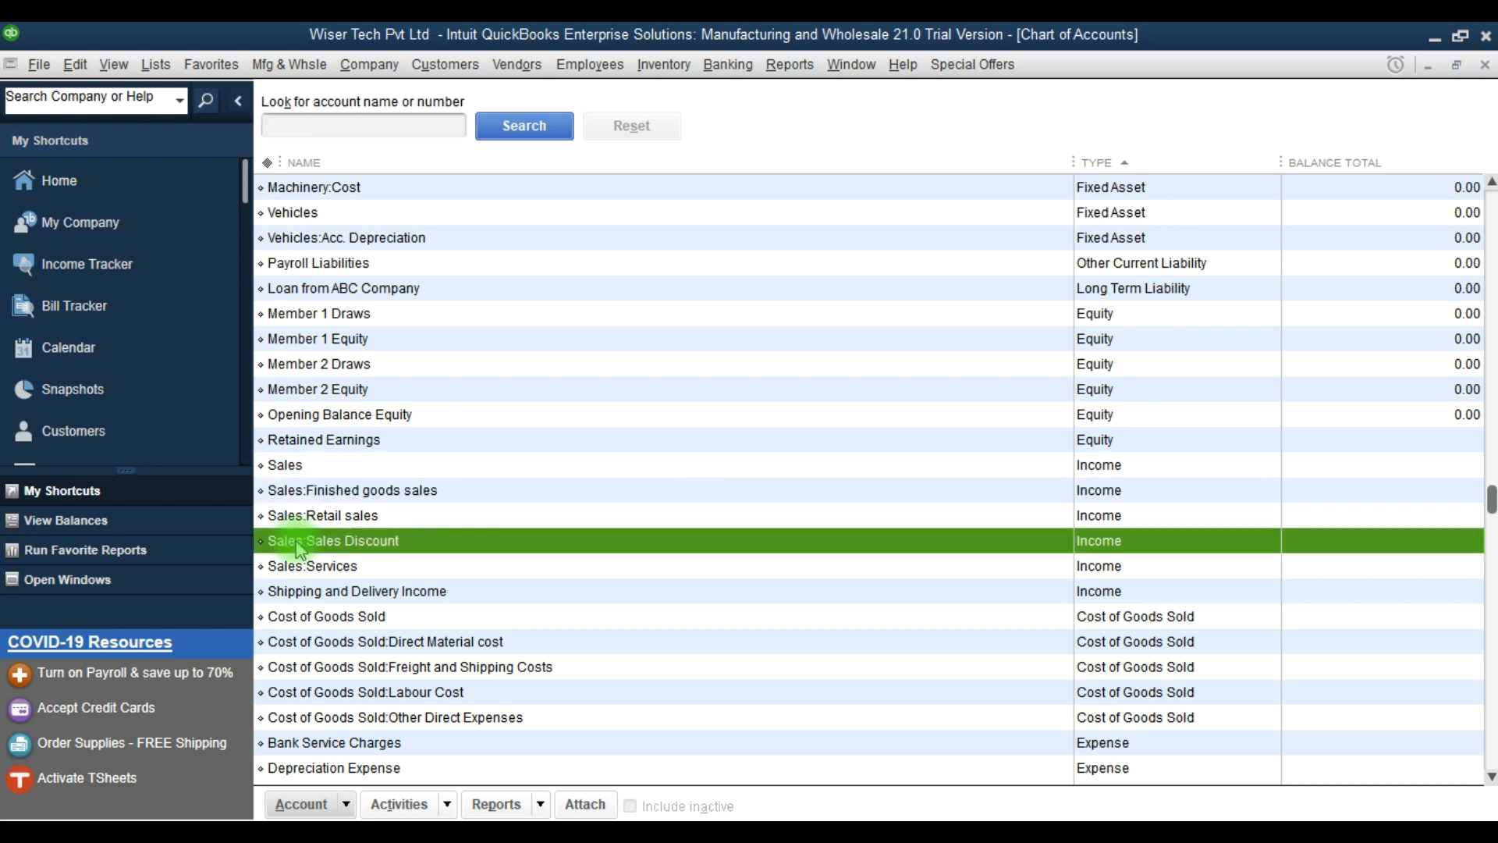
key("Down")
key("Up")
key("Up")
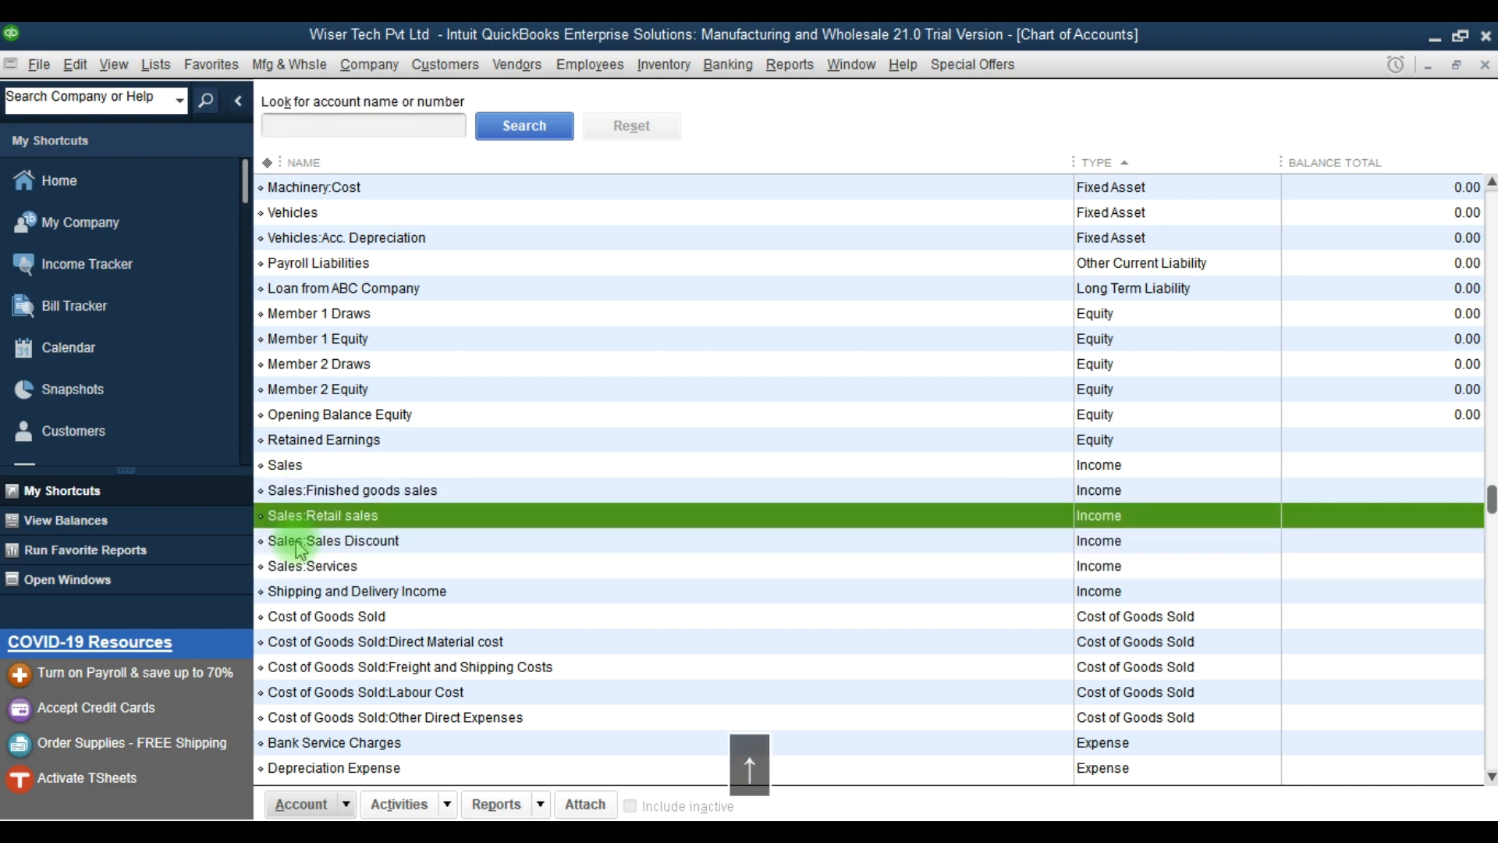
key("Up")
key("Down")
key("Down")
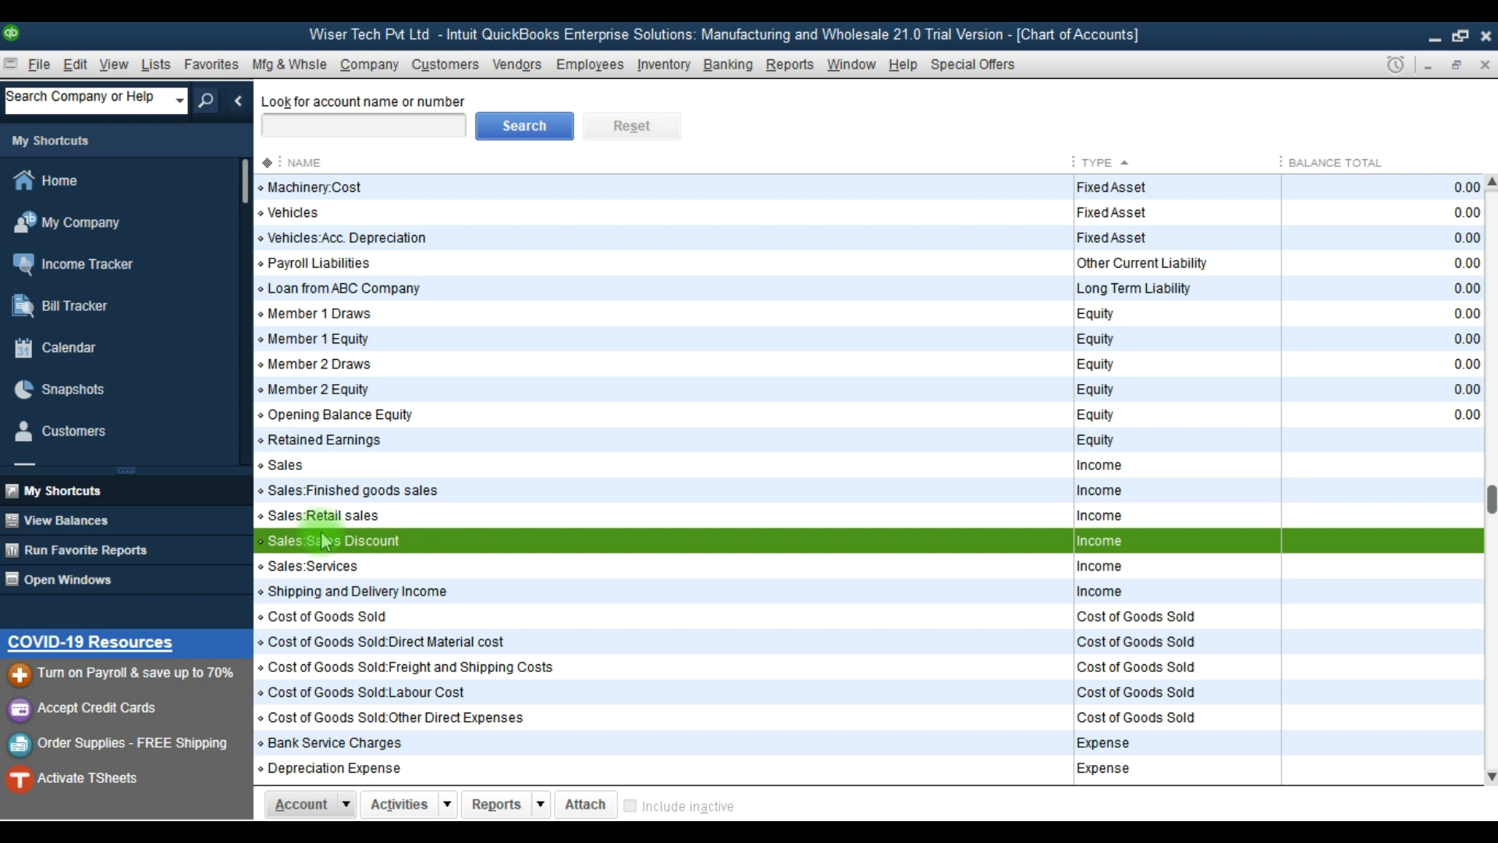
key("F9")
key("Up")
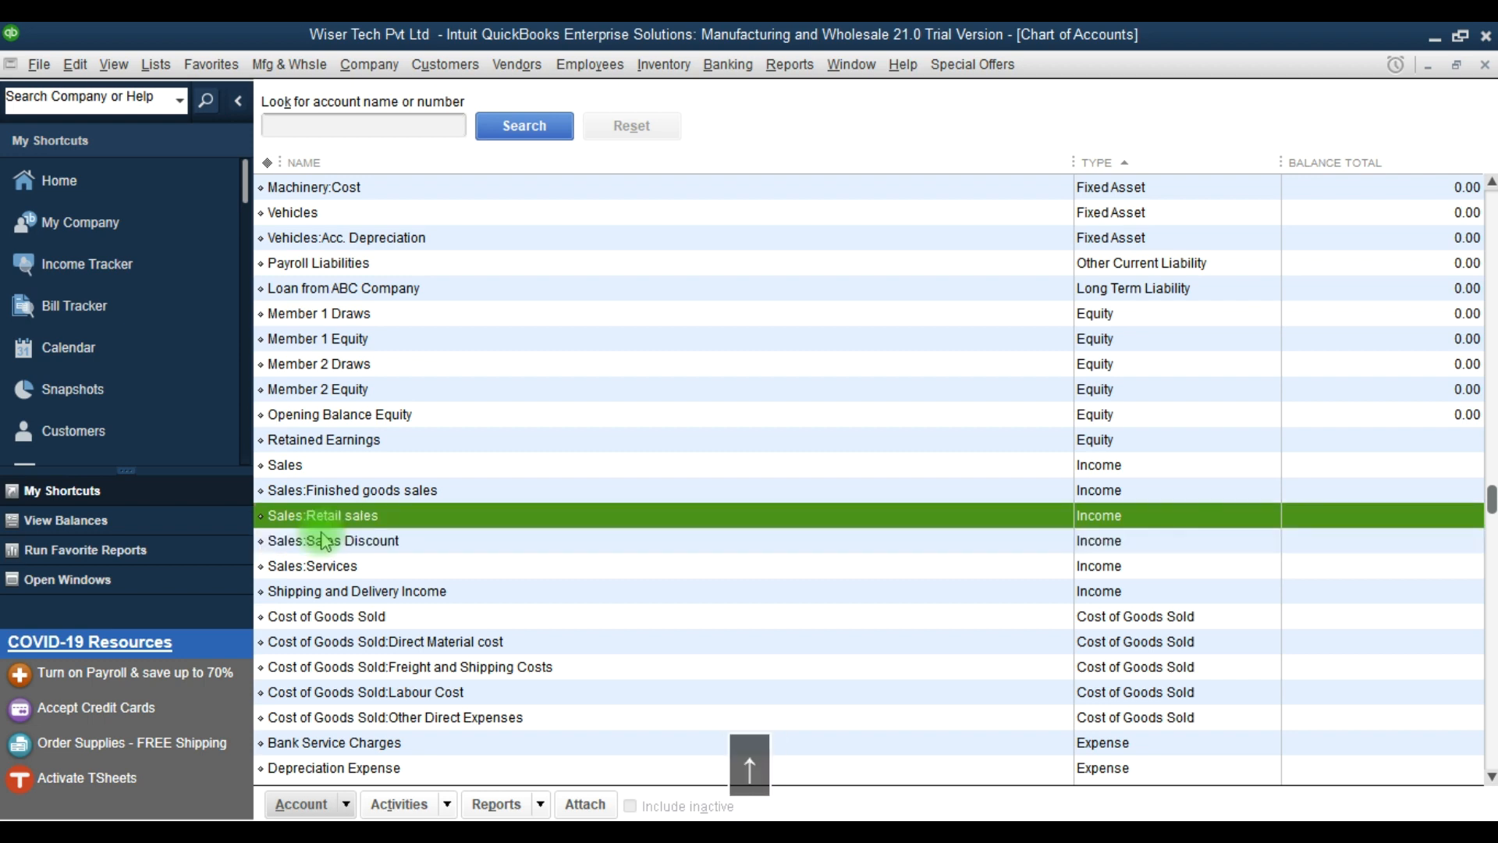
key("Up")
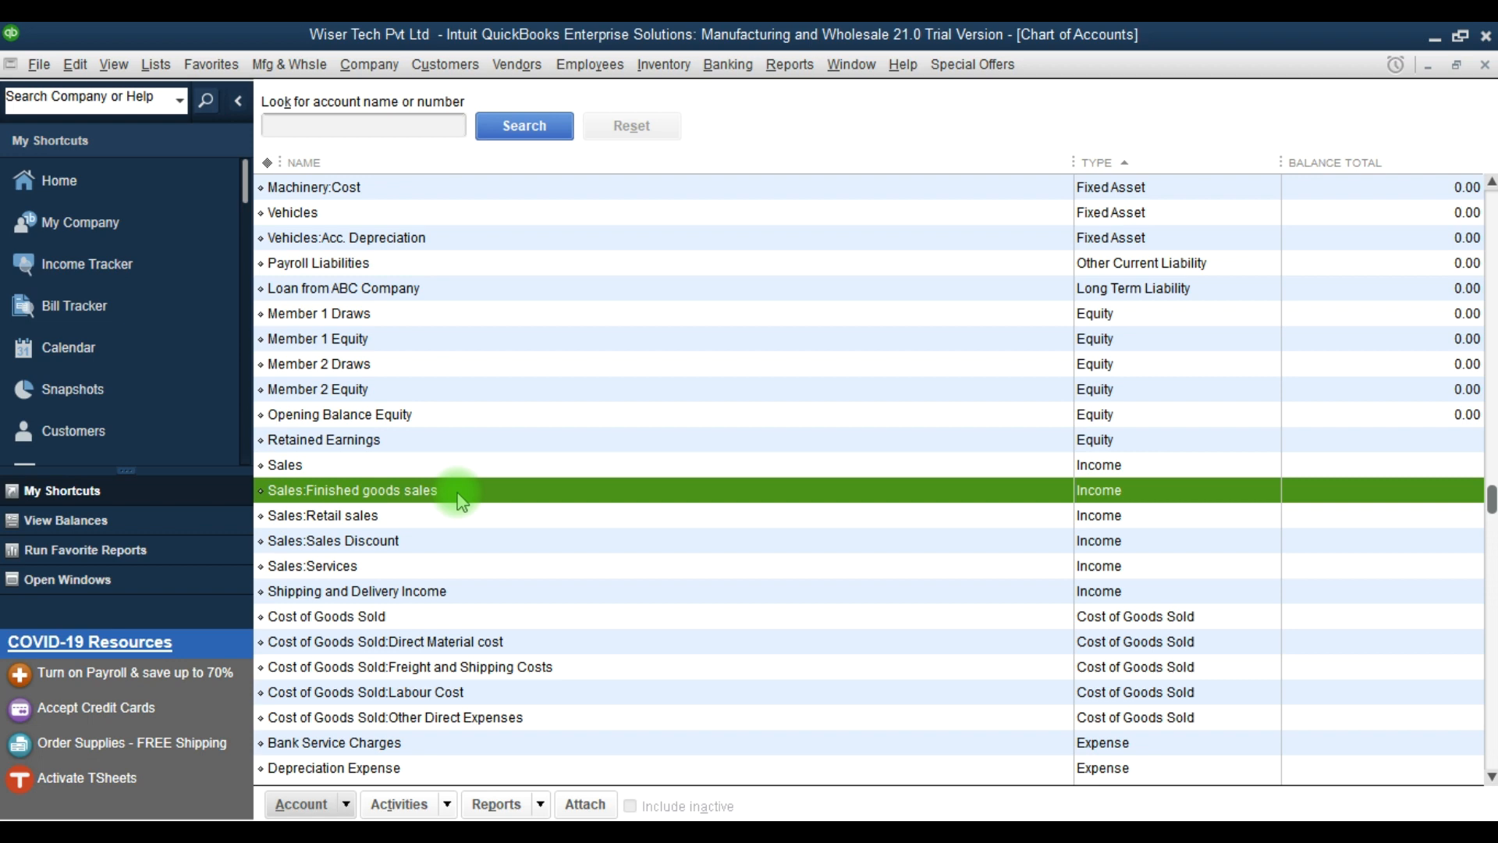
- Switch the chart of accounts back to Hierarchical View and look over the indented subaccounts
left_click(328, 805)
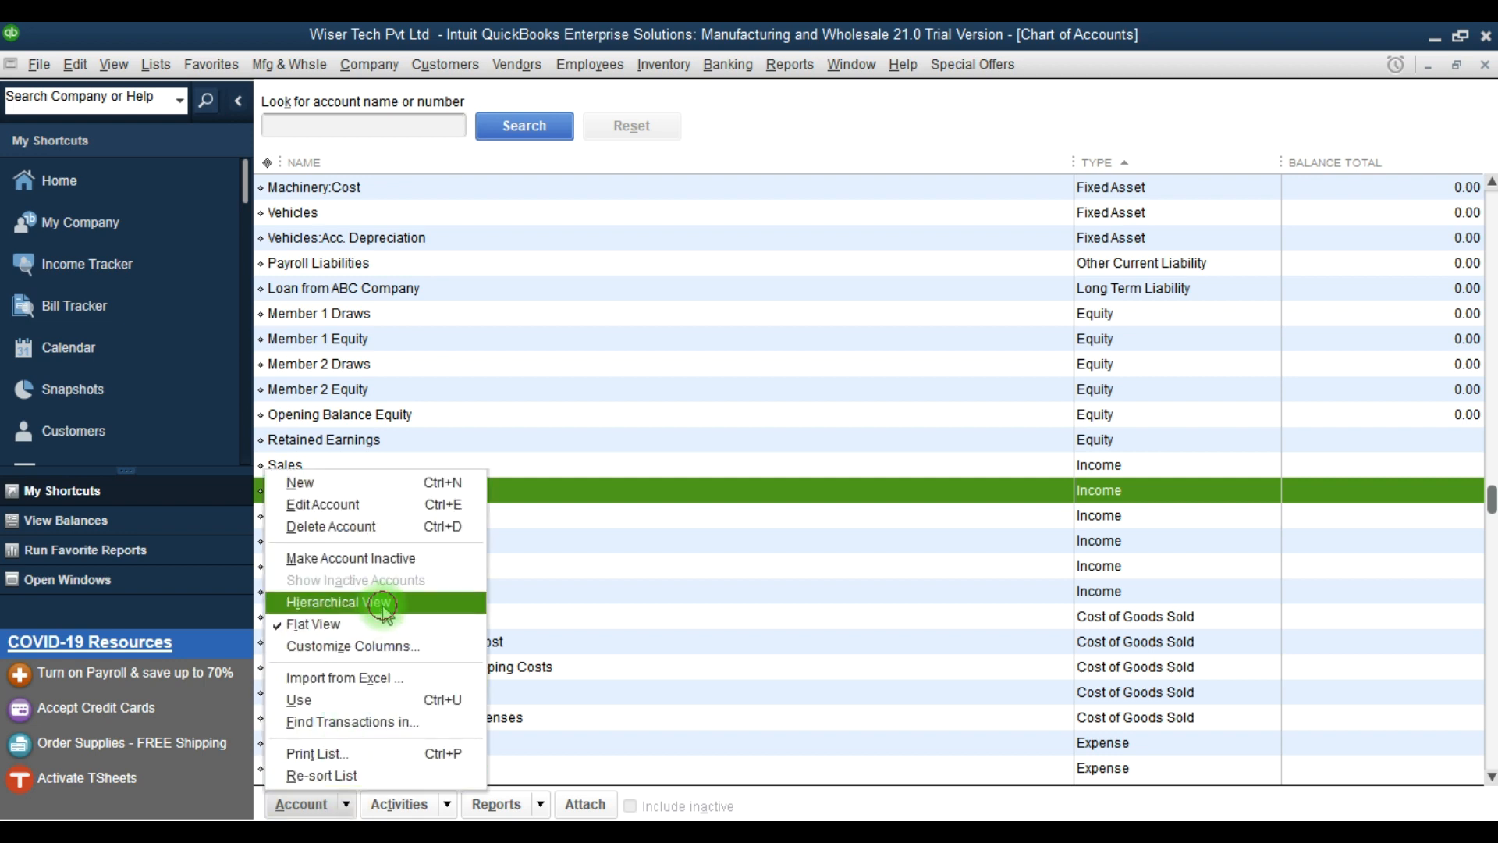
left_click(382, 629)
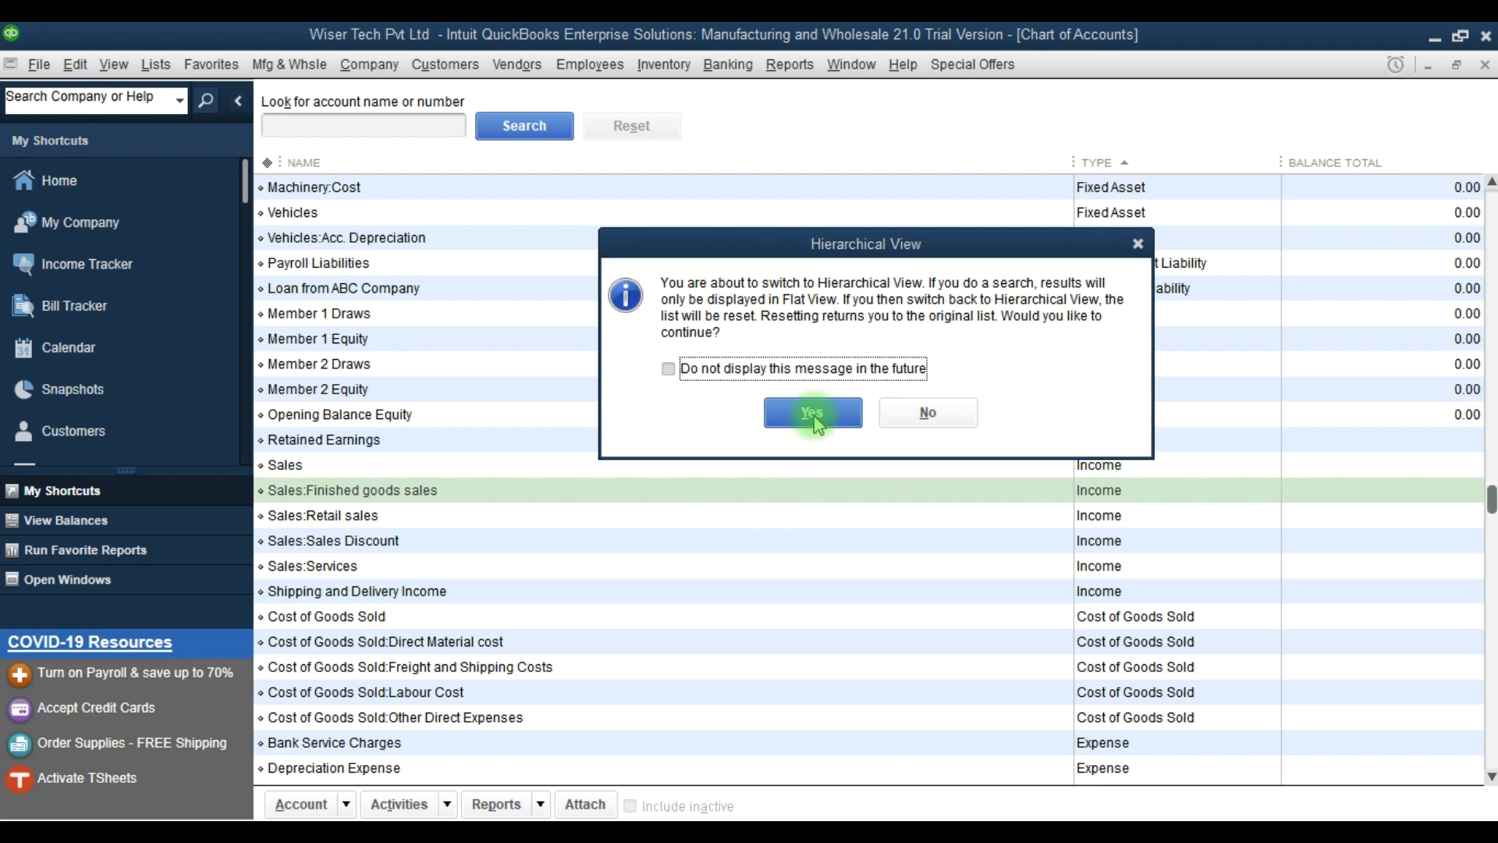
left_click(812, 413)
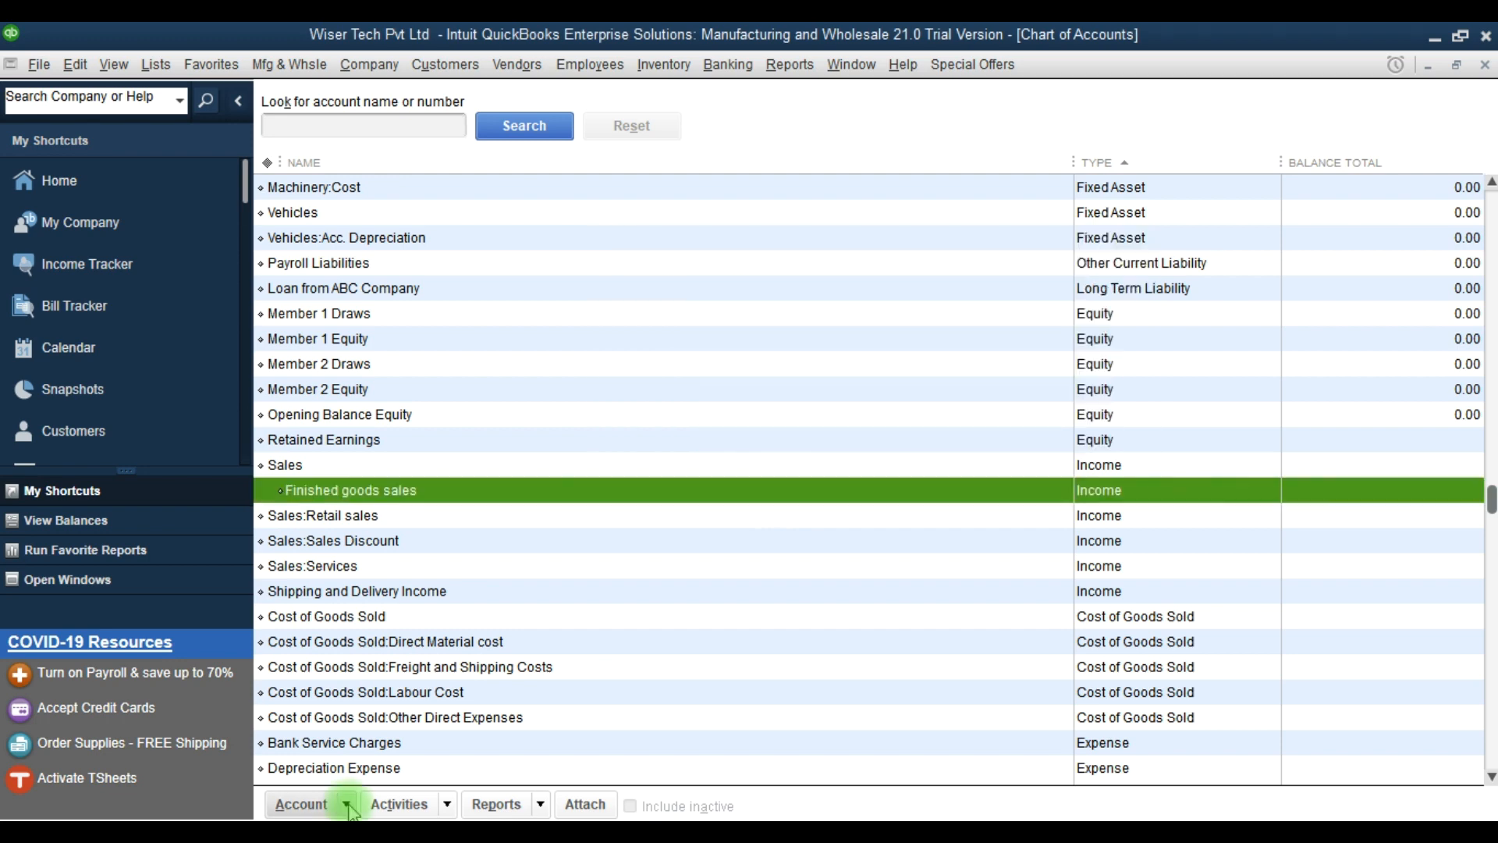
left_click(346, 804)
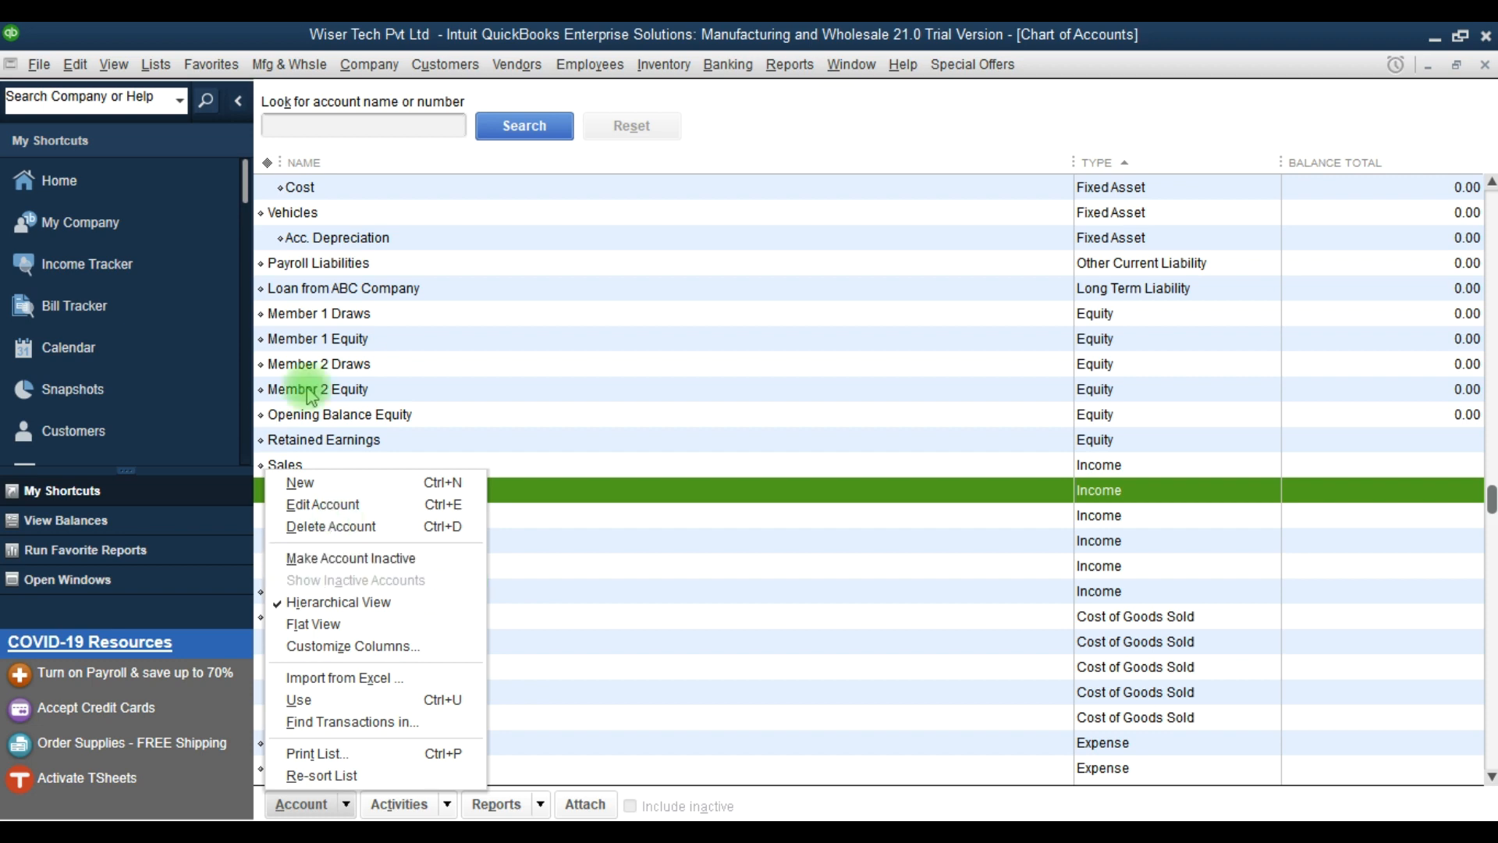
left_click(332, 447)
- Make the Shipping and Delivery Income account inactive and show inactive accounts in the list
left_click(359, 599)
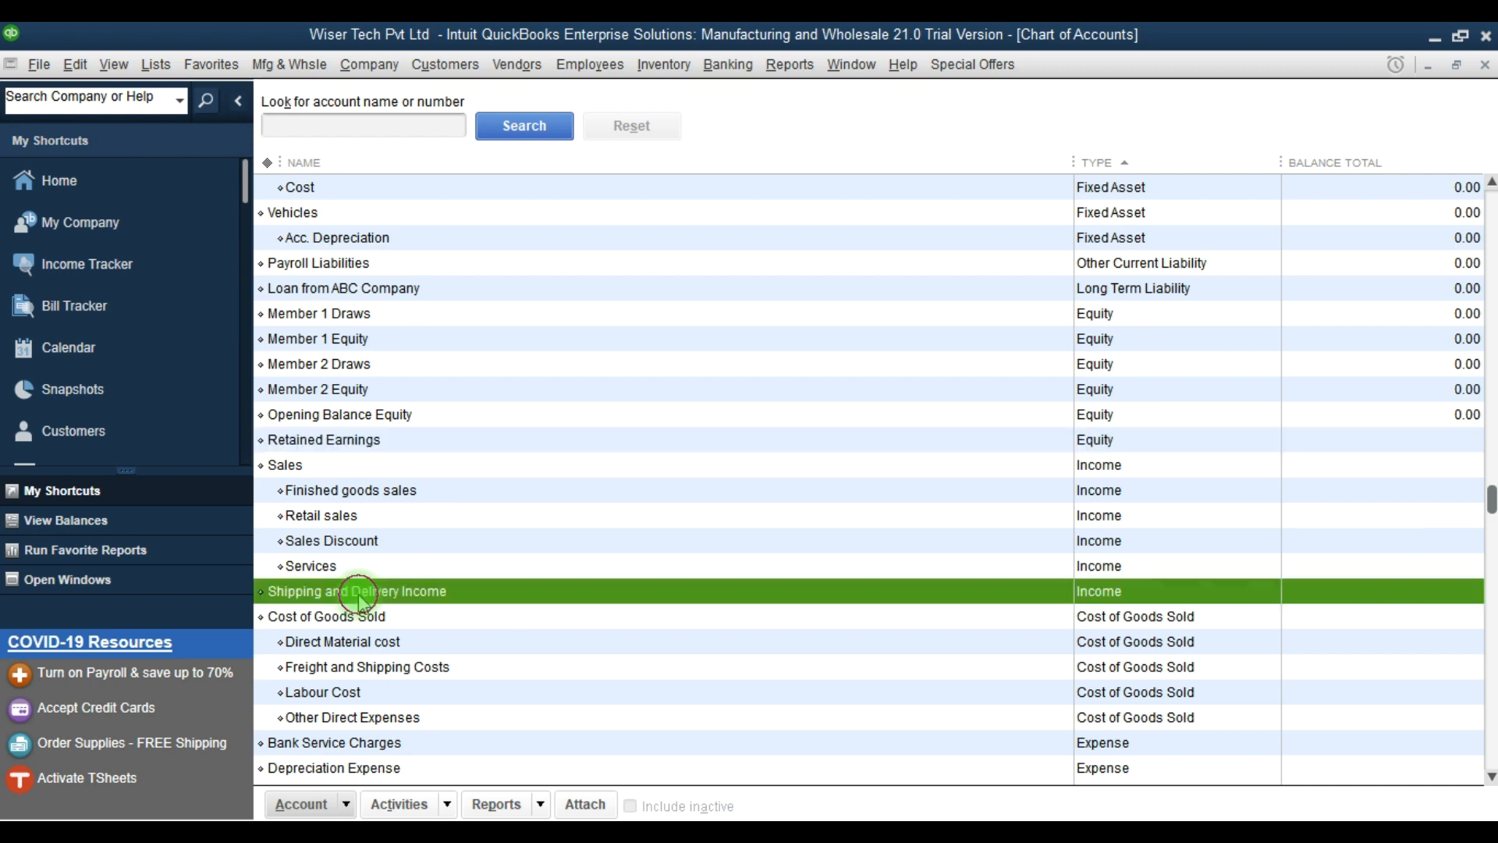
right_click(358, 593)
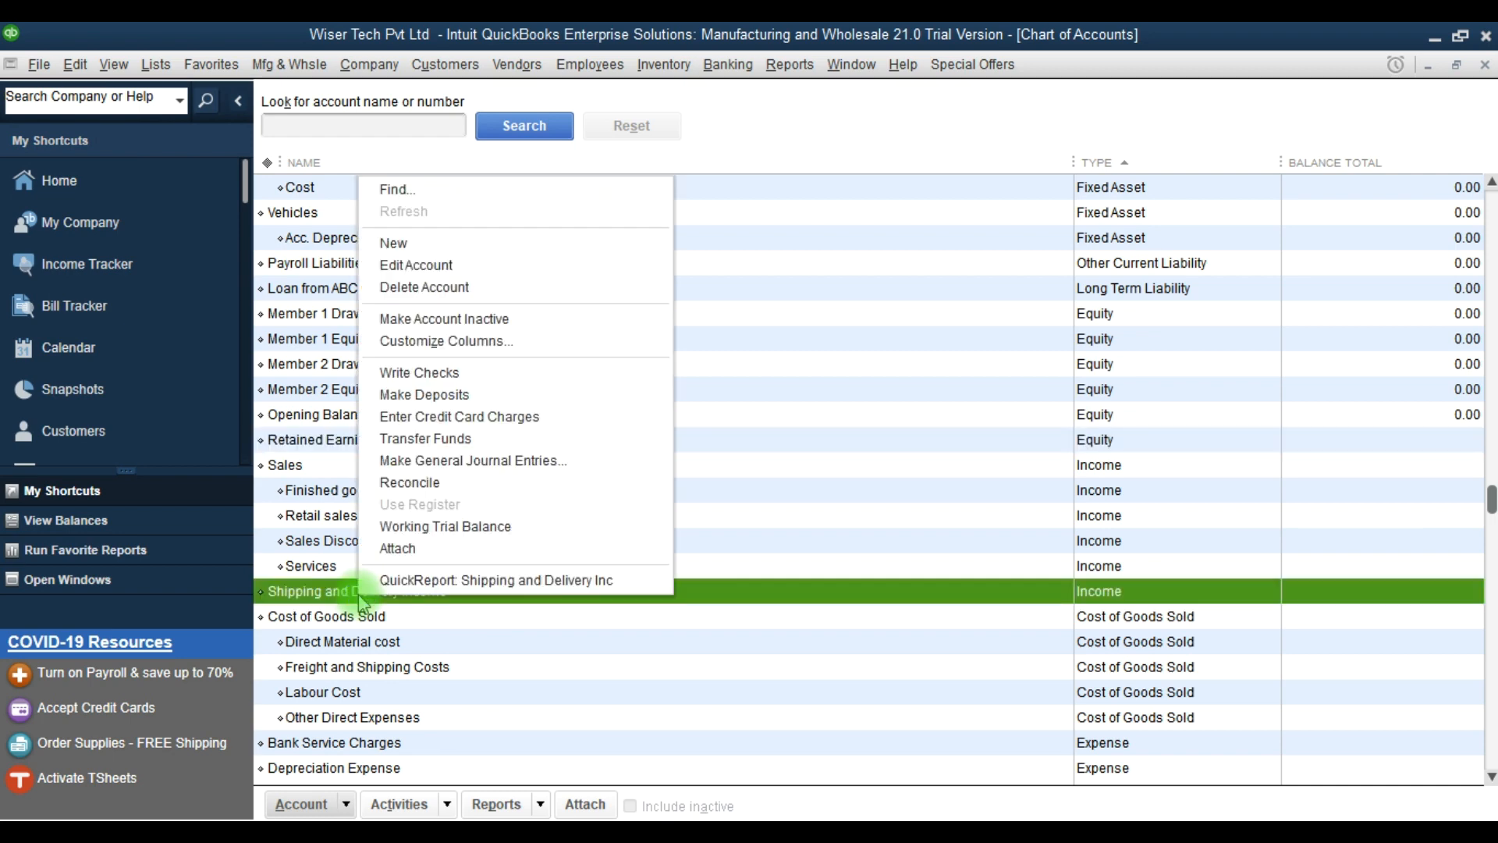
left_click(436, 321)
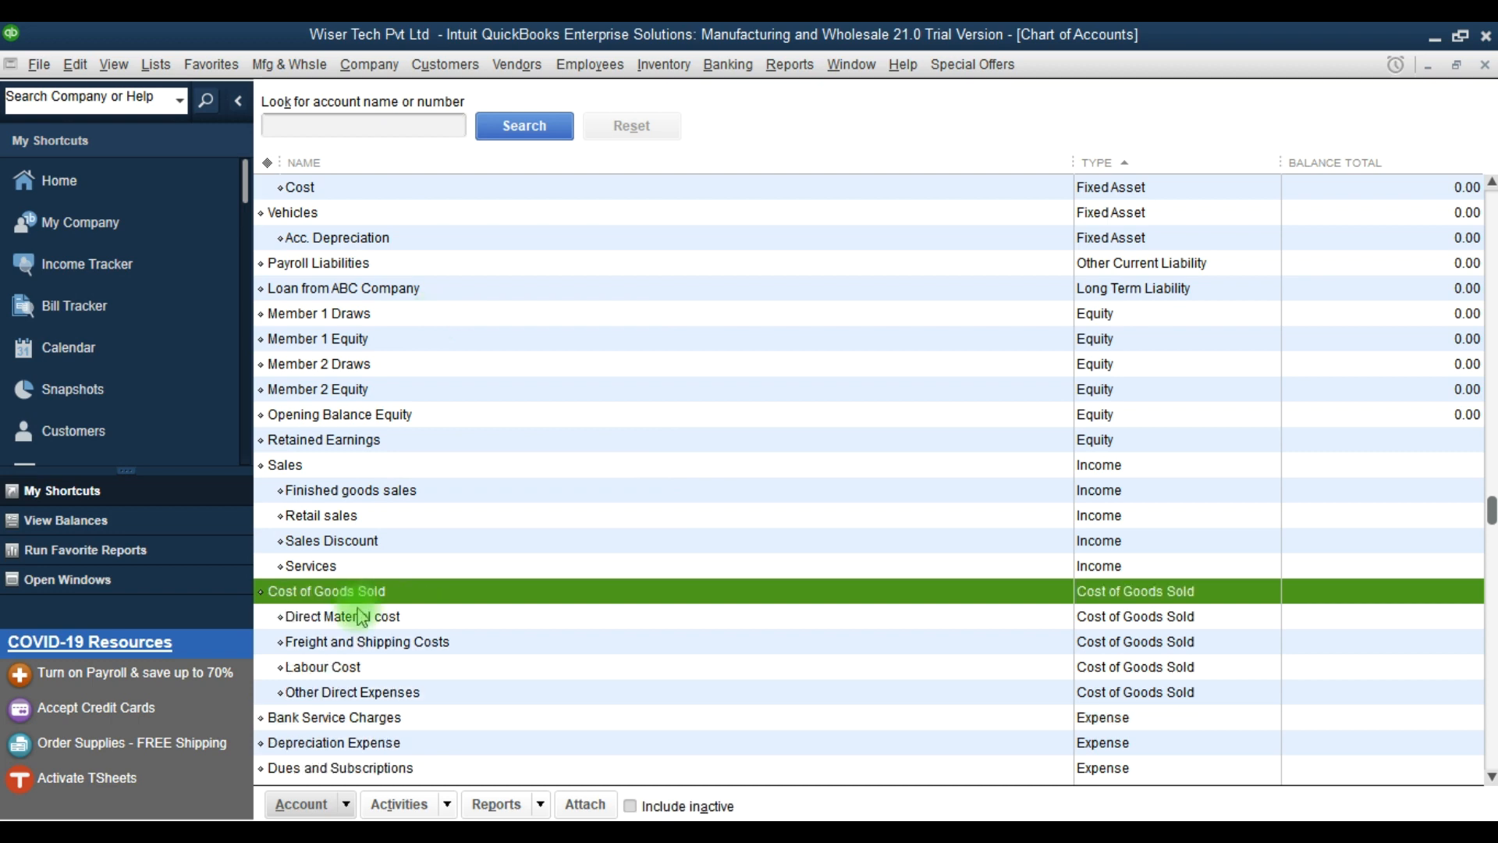
left_click(347, 805)
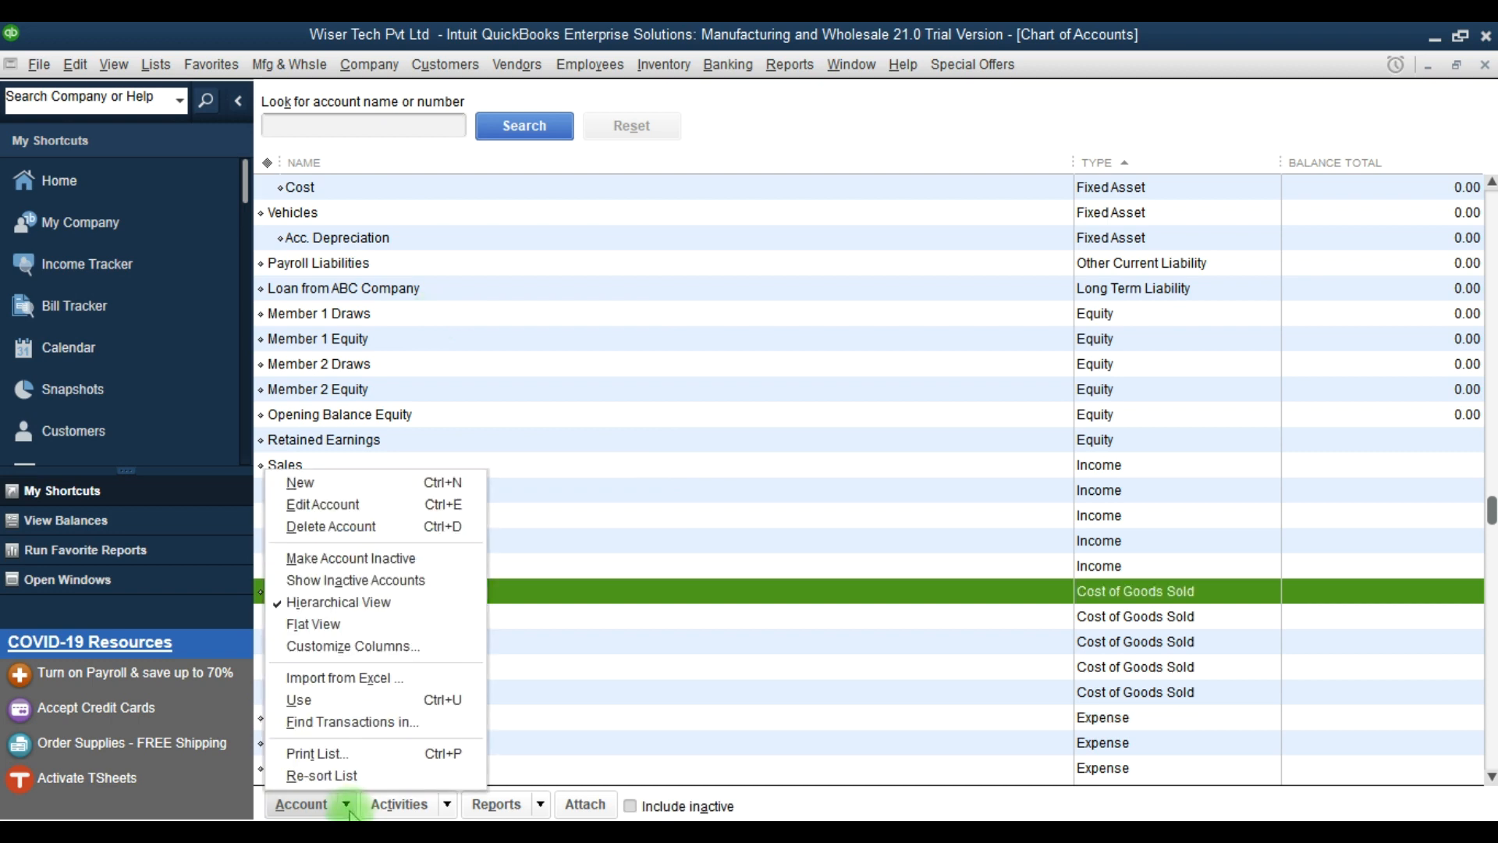
left_click(378, 579)
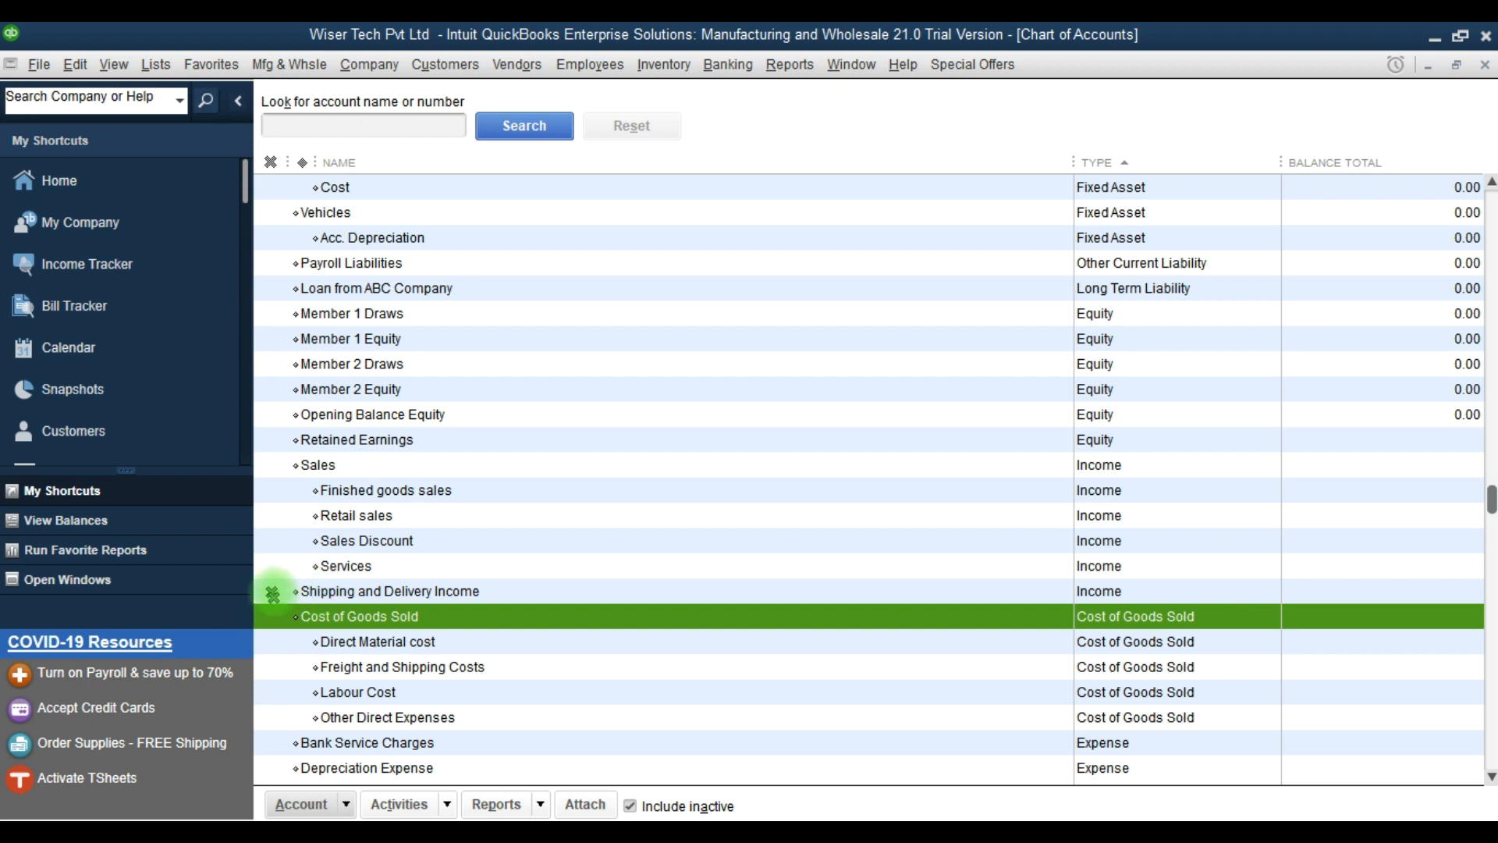
- Check the commands for the inactive Shipping and Delivery Income account and make it active again
left_click(318, 598)
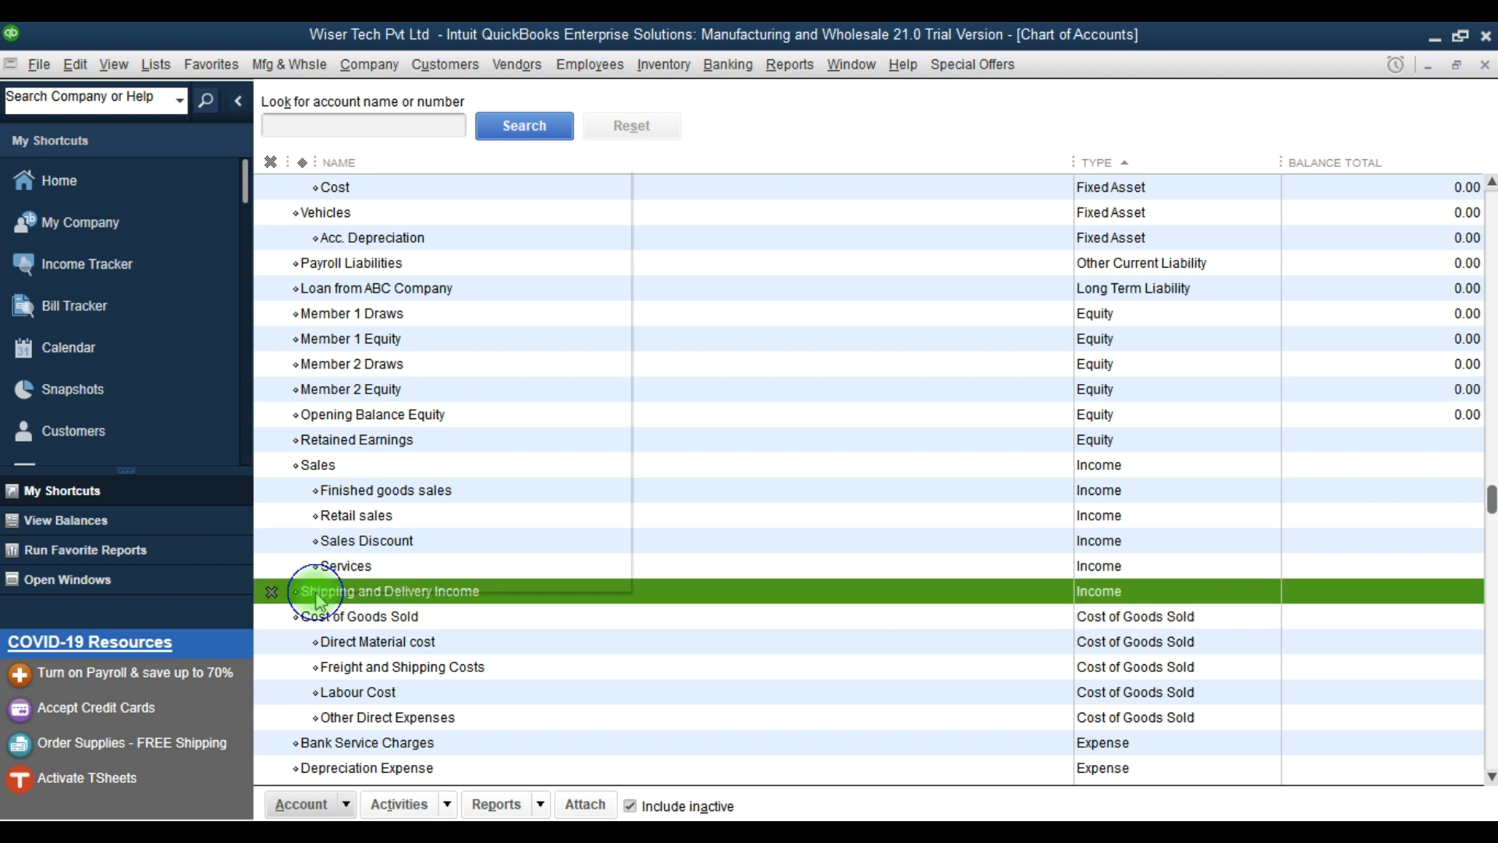
right_click(317, 595)
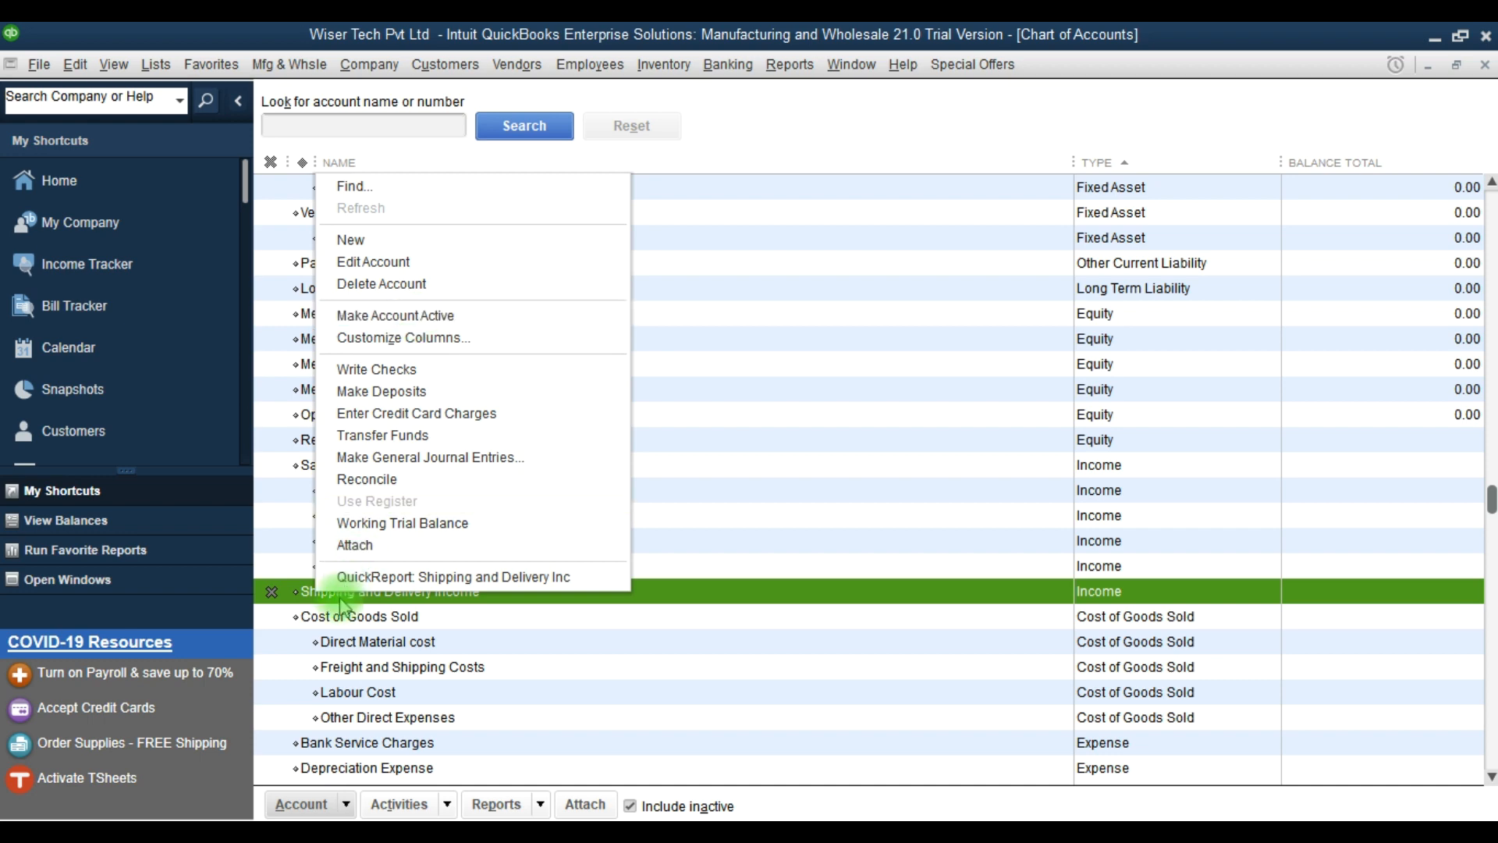
left_click(272, 593)
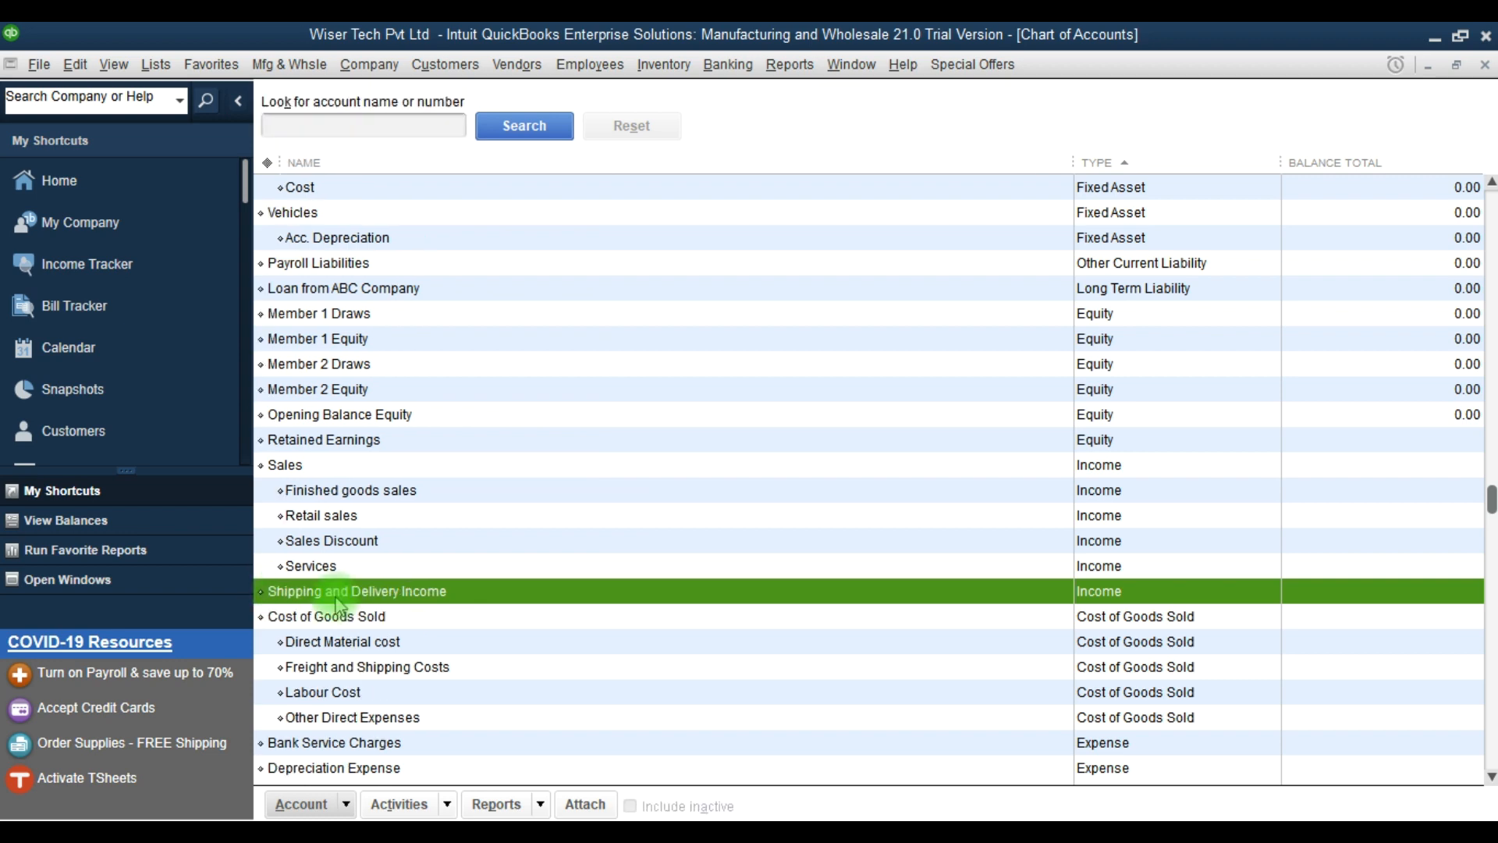
- Examine the account, activity and report commands available for the chart of accounts
left_click(340, 811)
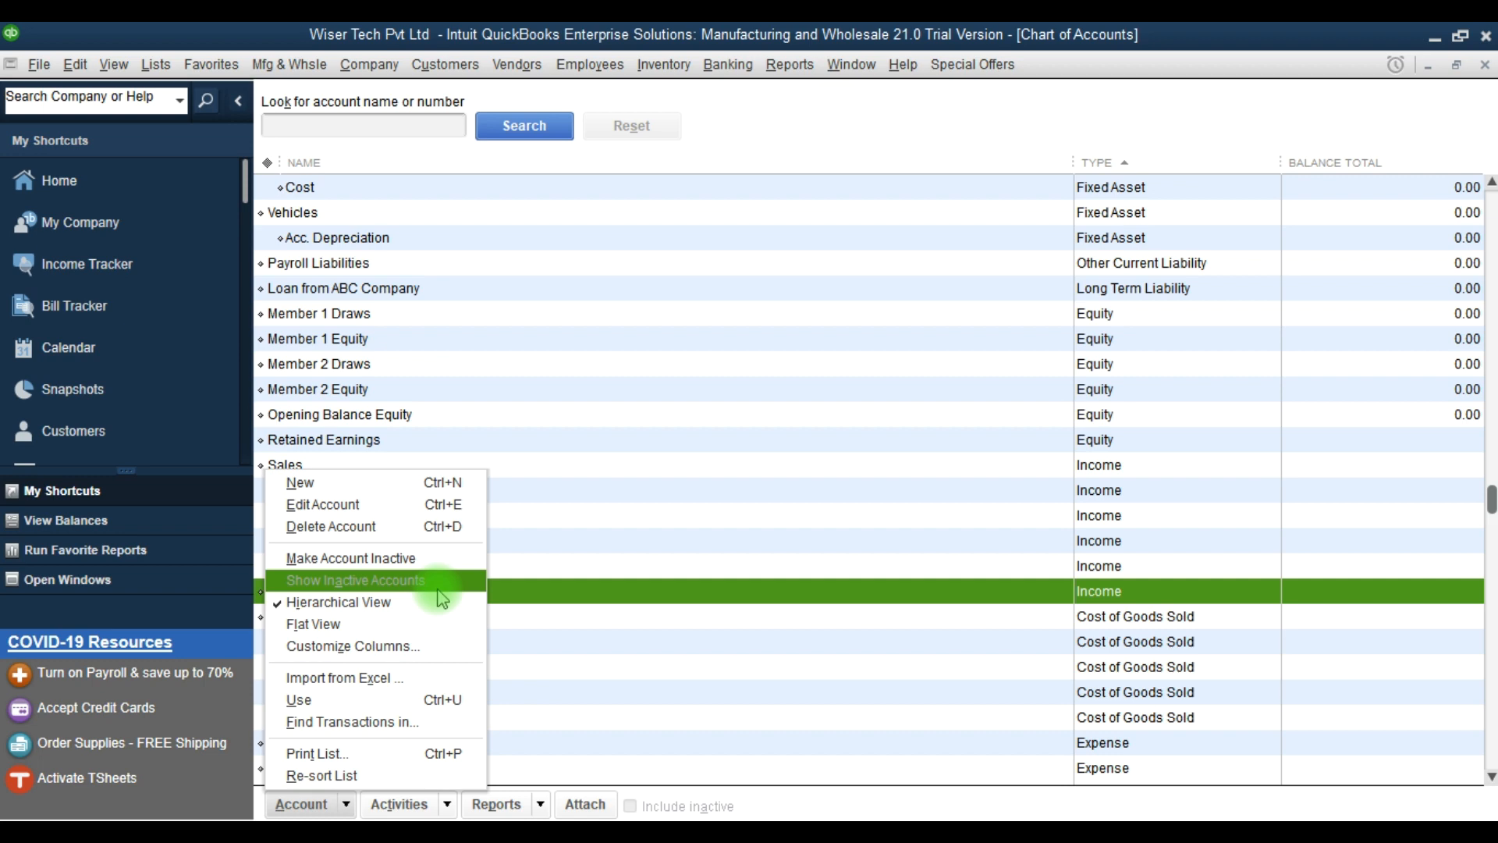
left_click(448, 804)
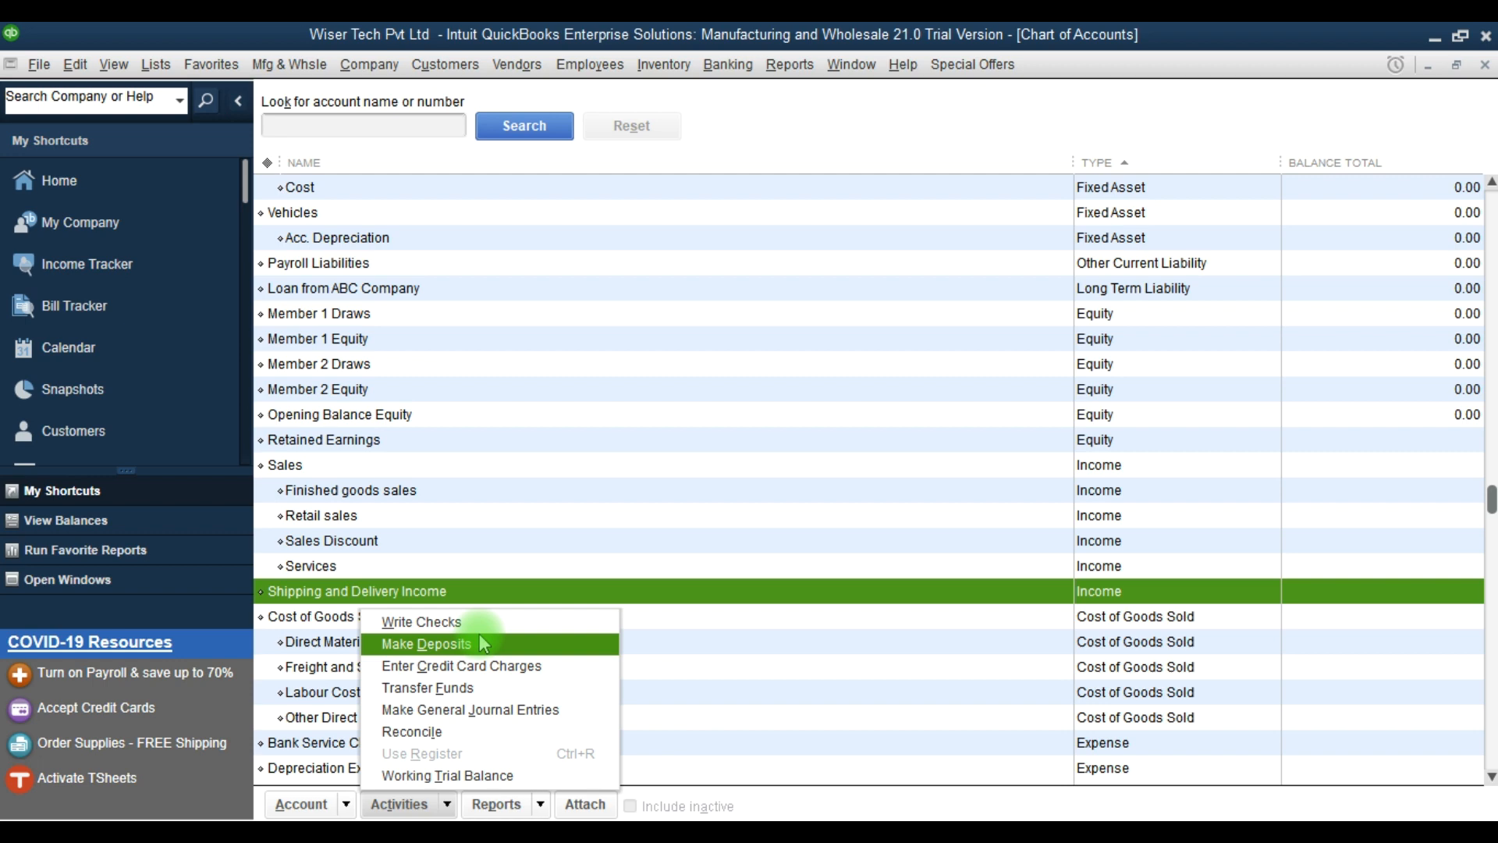
left_click(540, 804)
left_click(540, 804)
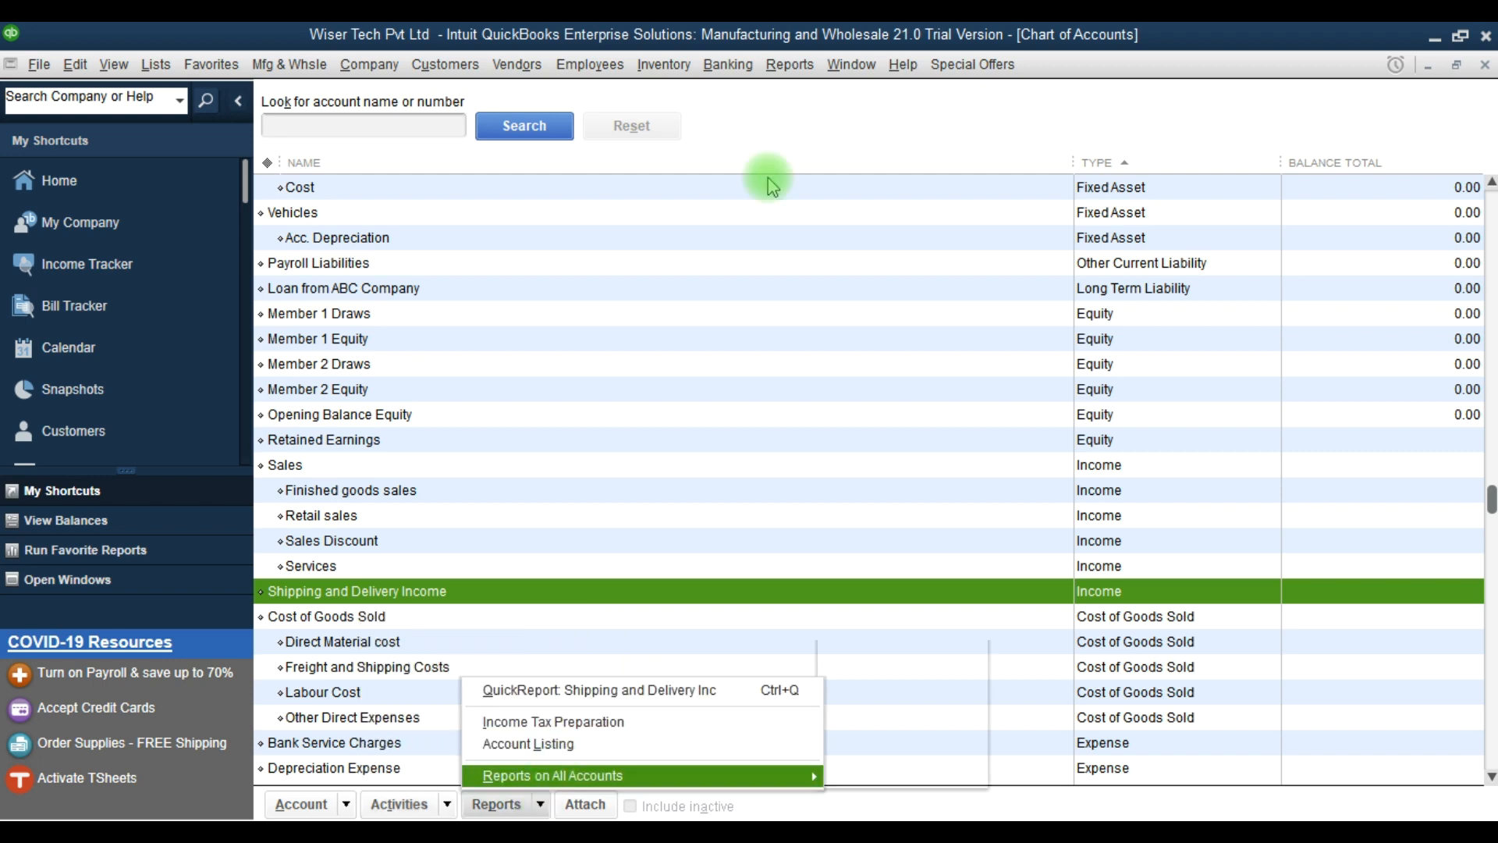